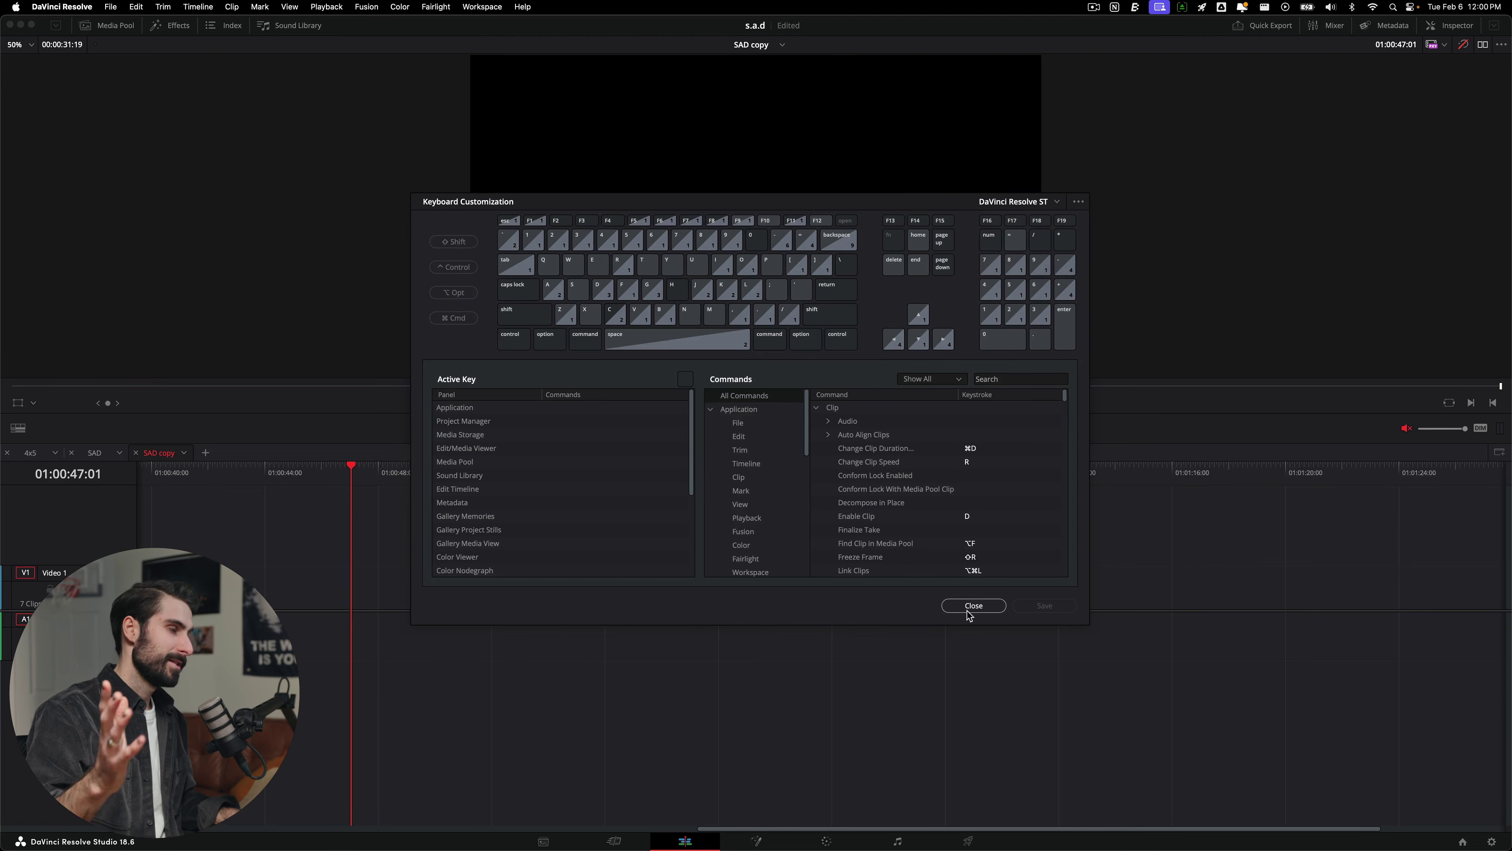
# Close the keyboard customization window.
pyautogui.click(967, 610)
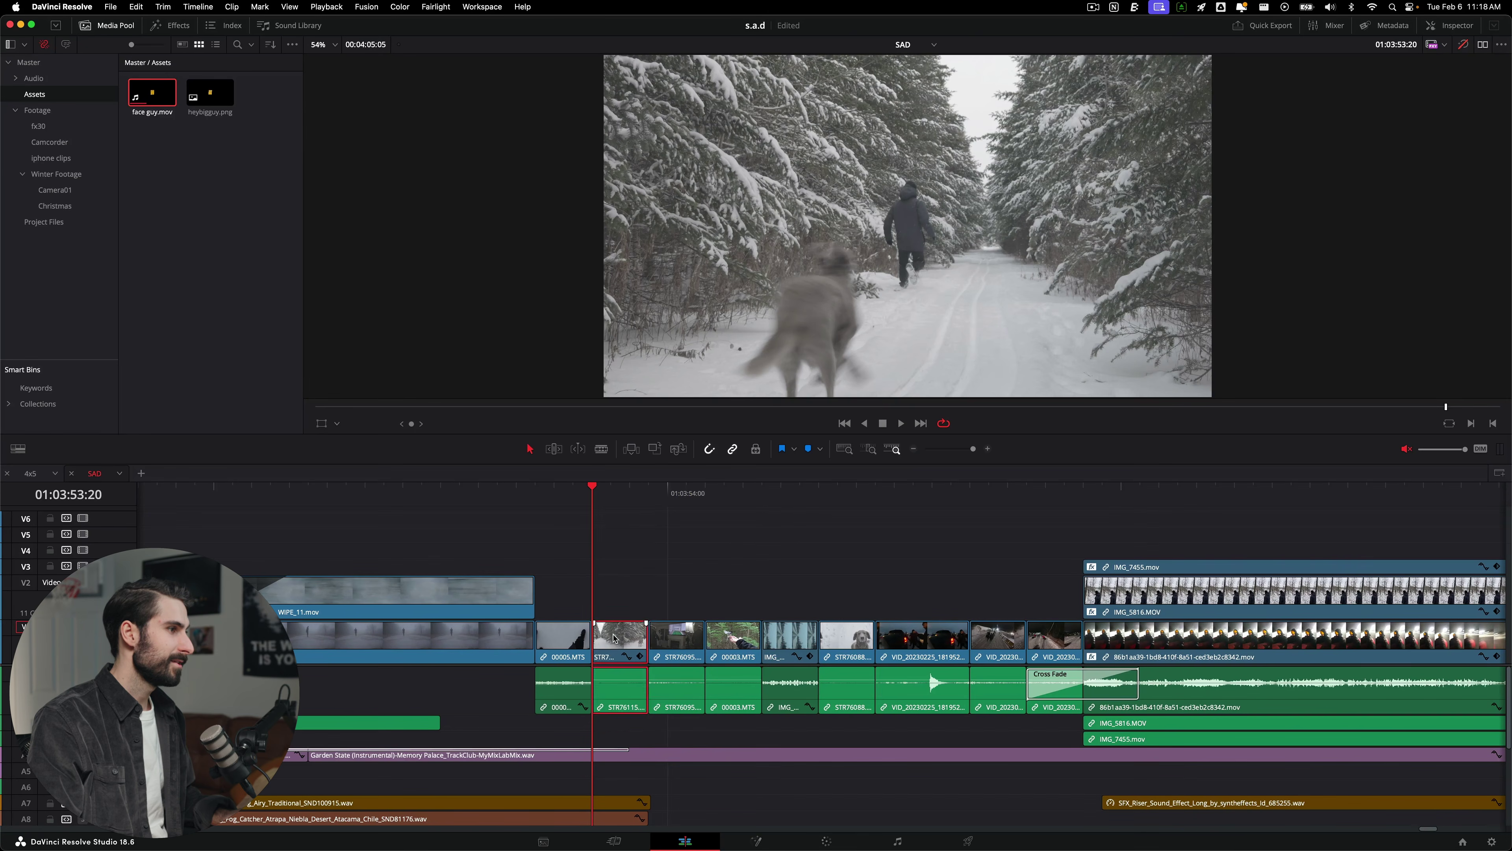
# Try to swap the running-man clip STR76115 with the dog portrait clip STR76088 by moving both manually on the timeline.
pyautogui.moveTo(614, 637); pyautogui.dragTo(841, 615)
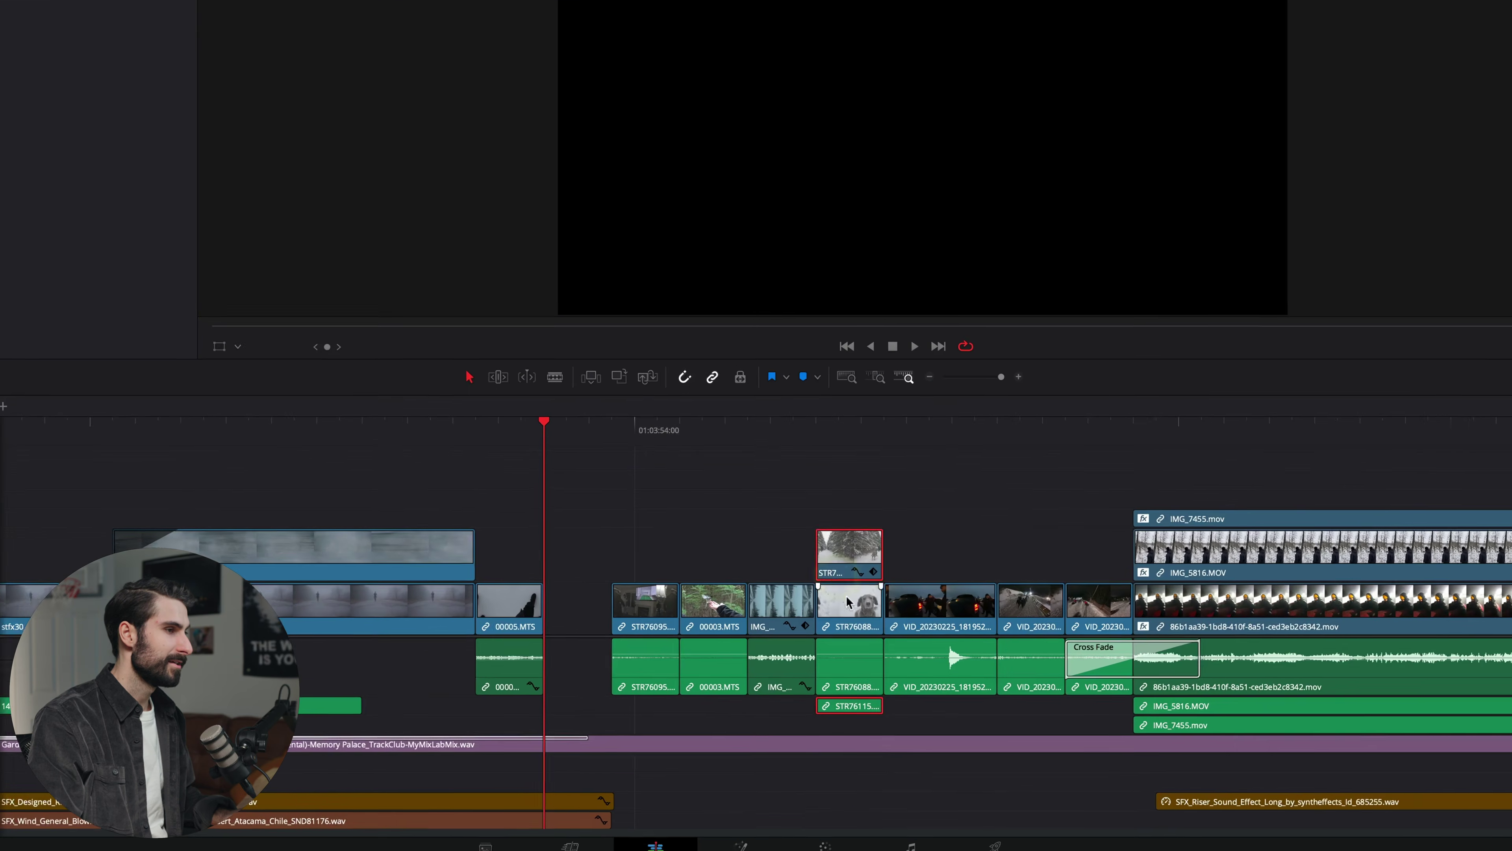
pyautogui.click(847, 642)
pyautogui.hotkey('ctrl', 'shift', ',')
pyautogui.hotkey('ctrl', 'shift', ',')
pyautogui.hotkey('ctrl', 'shift', ',')
pyautogui.hotkey('ctrl', 'shift', ',')
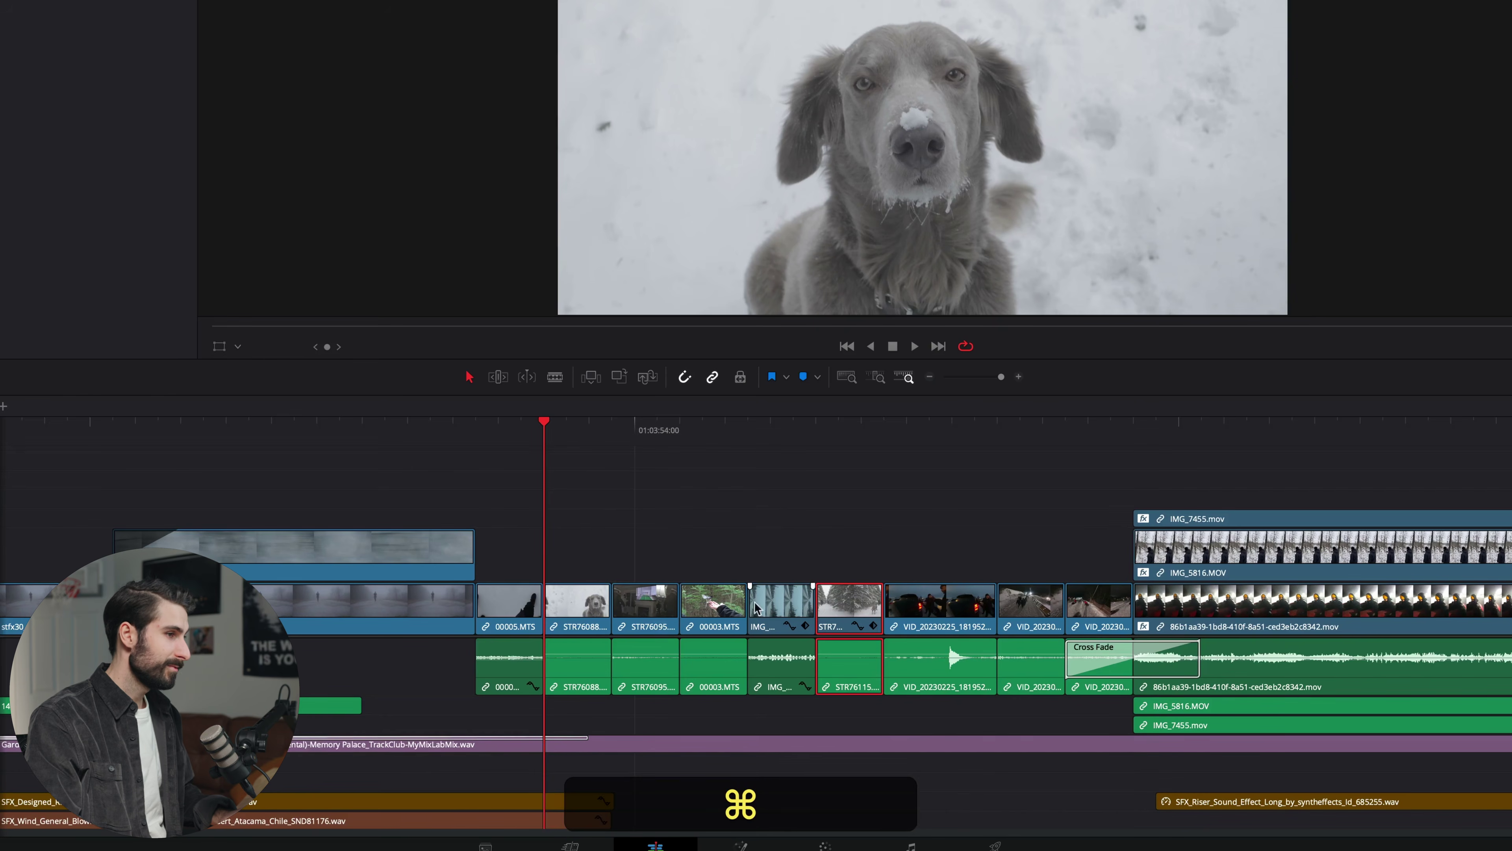
# Undo the manual clip swap back to the original clip order.
pyautogui.press('super+z')
pyautogui.press('super+z')
pyautogui.press('super+z')
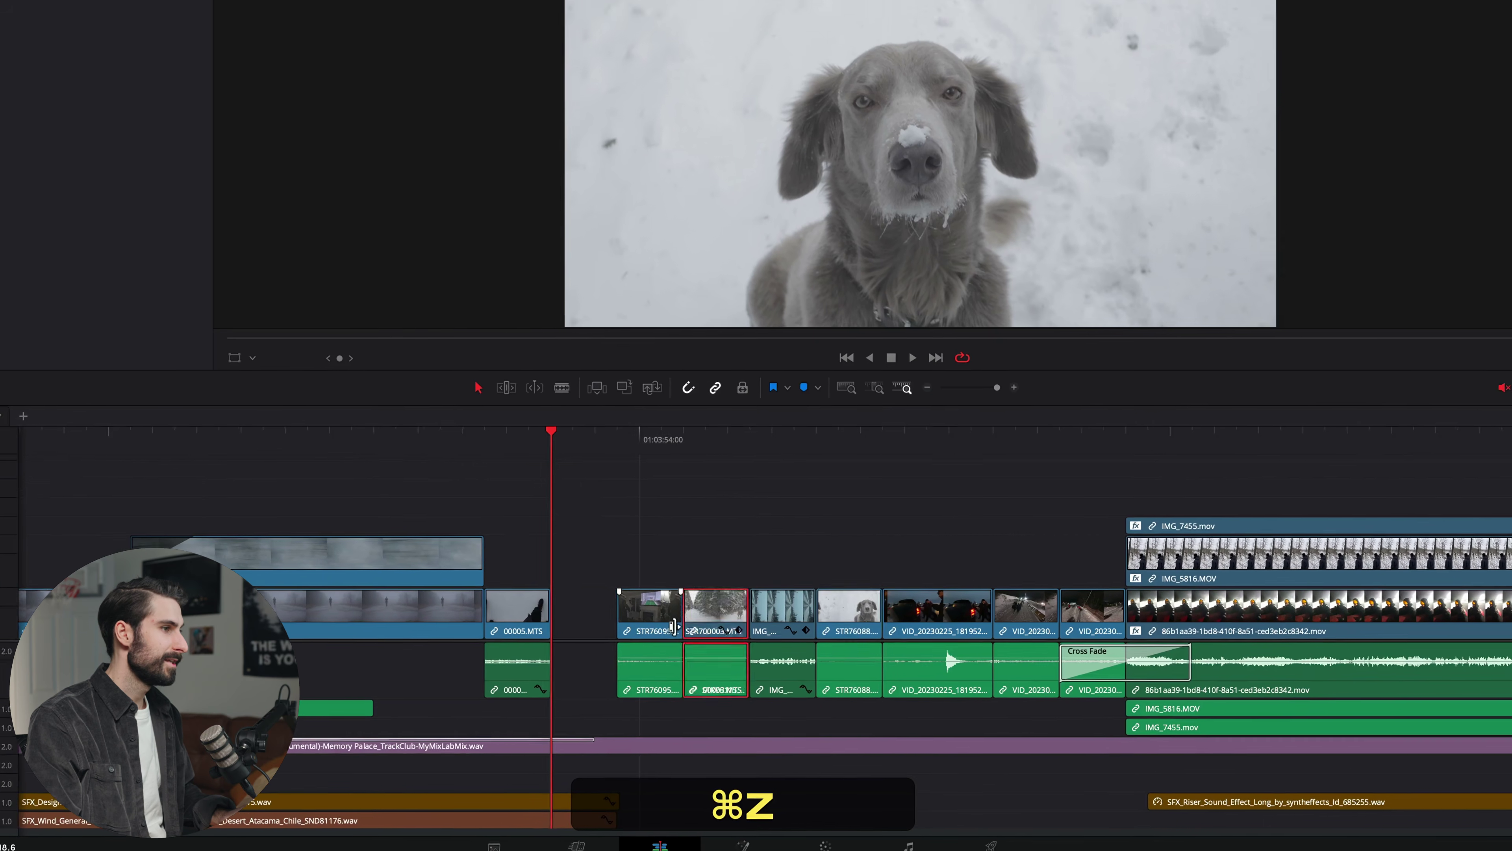
pyautogui.press('super+z')
pyautogui.press('super+z')
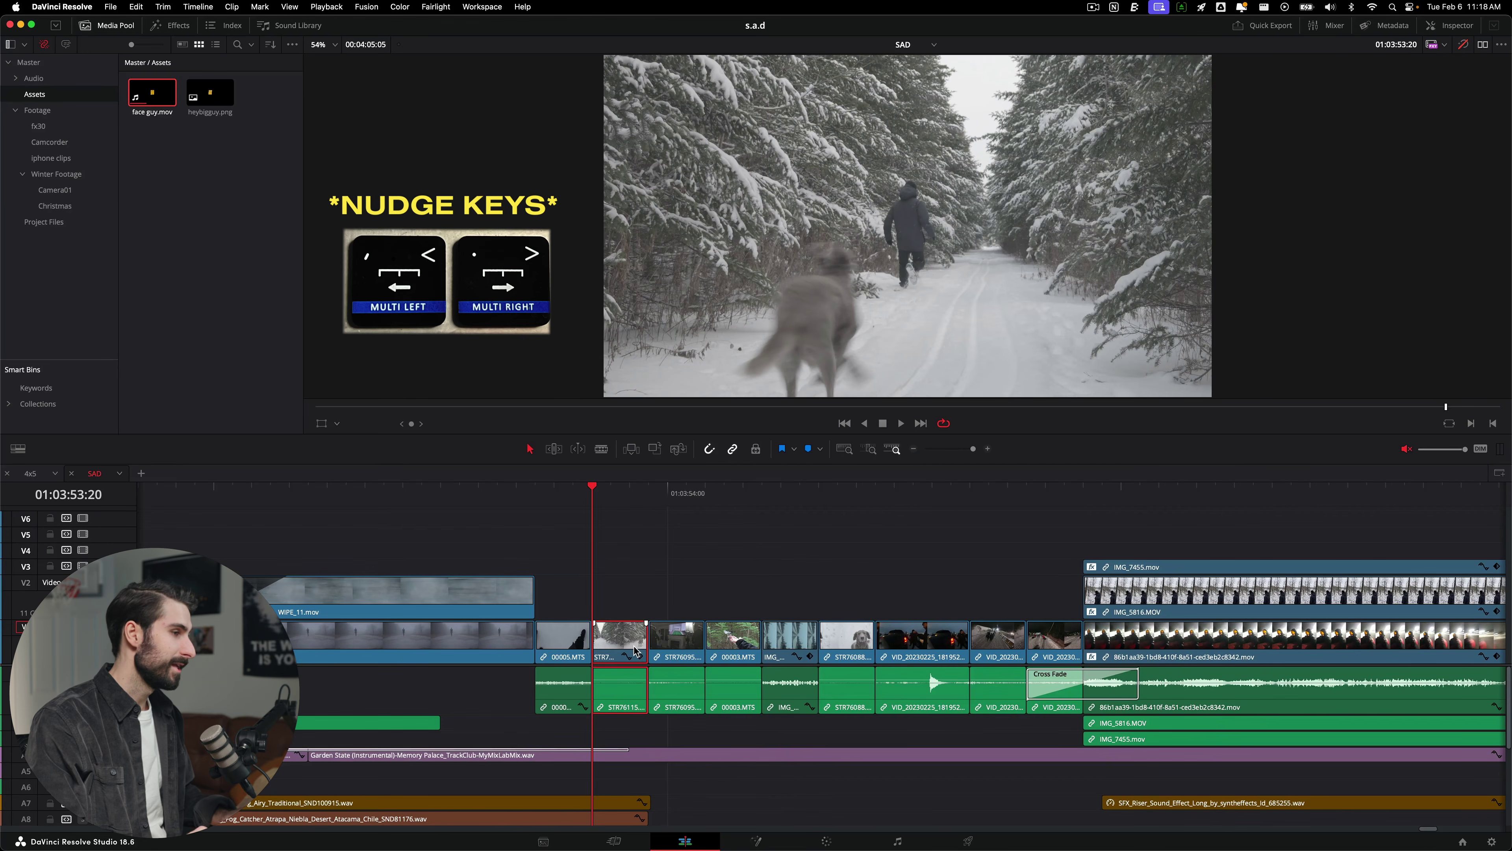
# Shift the selected running-man clip STR76115 four places later, swapping it past the neighbouring clips to follow the dog portrait clip.
pyautogui.press('shift+super+period')
pyautogui.press('shift+super+period')
pyautogui.press('shift+super+period')
pyautogui.press('shift+super+period')
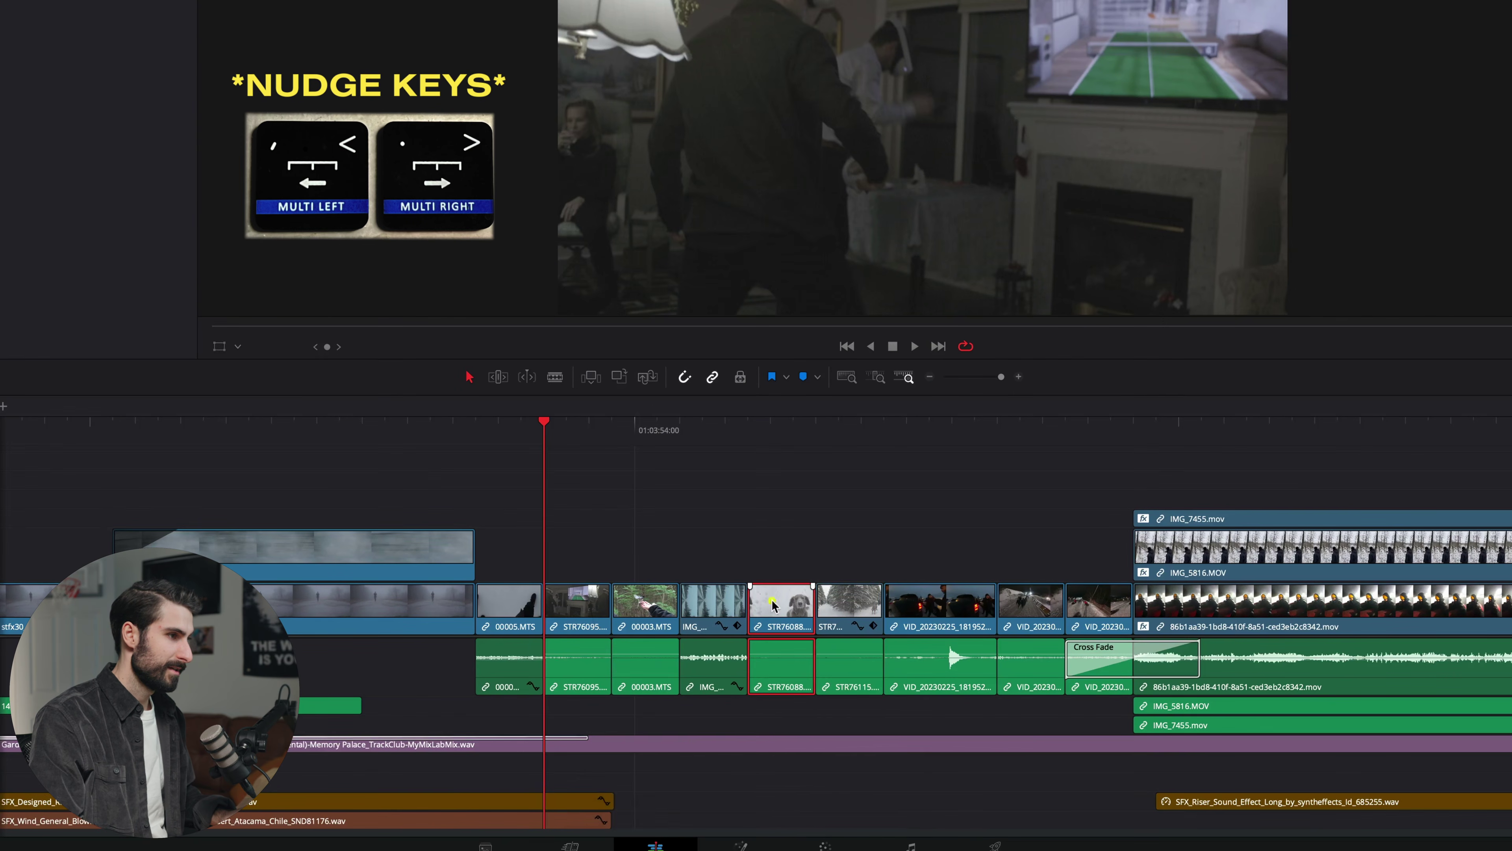
# Shift the dog portrait clip STR76088 four places earlier, swapping it past its neighbours to sit before 00005.MTS.
pyautogui.press('shift+super+comma')
pyautogui.press('shift+super+comma')
pyautogui.press('shift+super+comma')
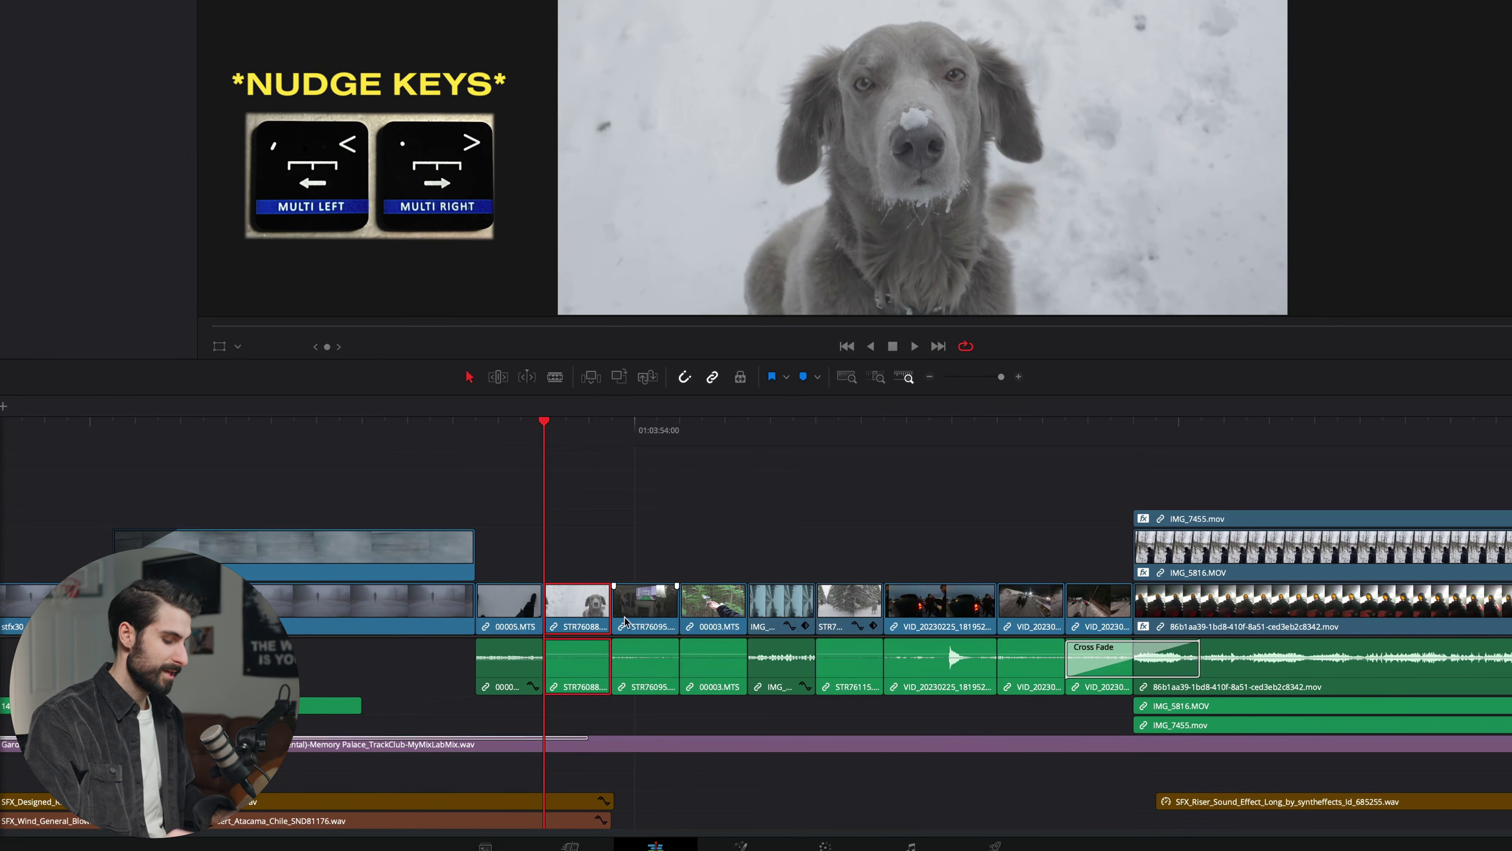
pyautogui.press('shift+super+comma')
# Shift the 00005.MTS clip two places later so it follows 00003.MTS.
pyautogui.click(567, 429)
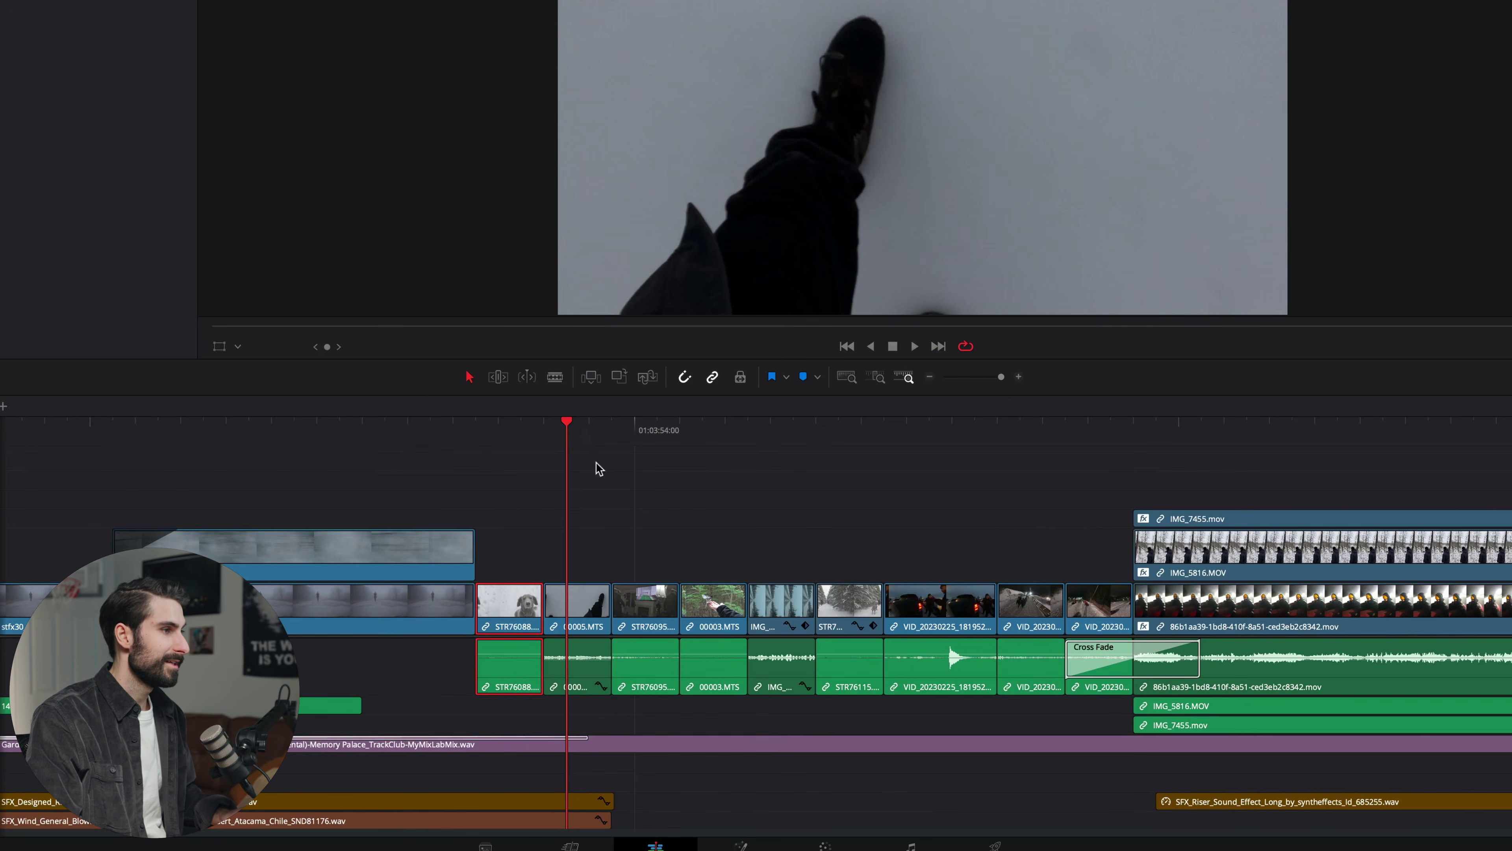
pyautogui.click(584, 601)
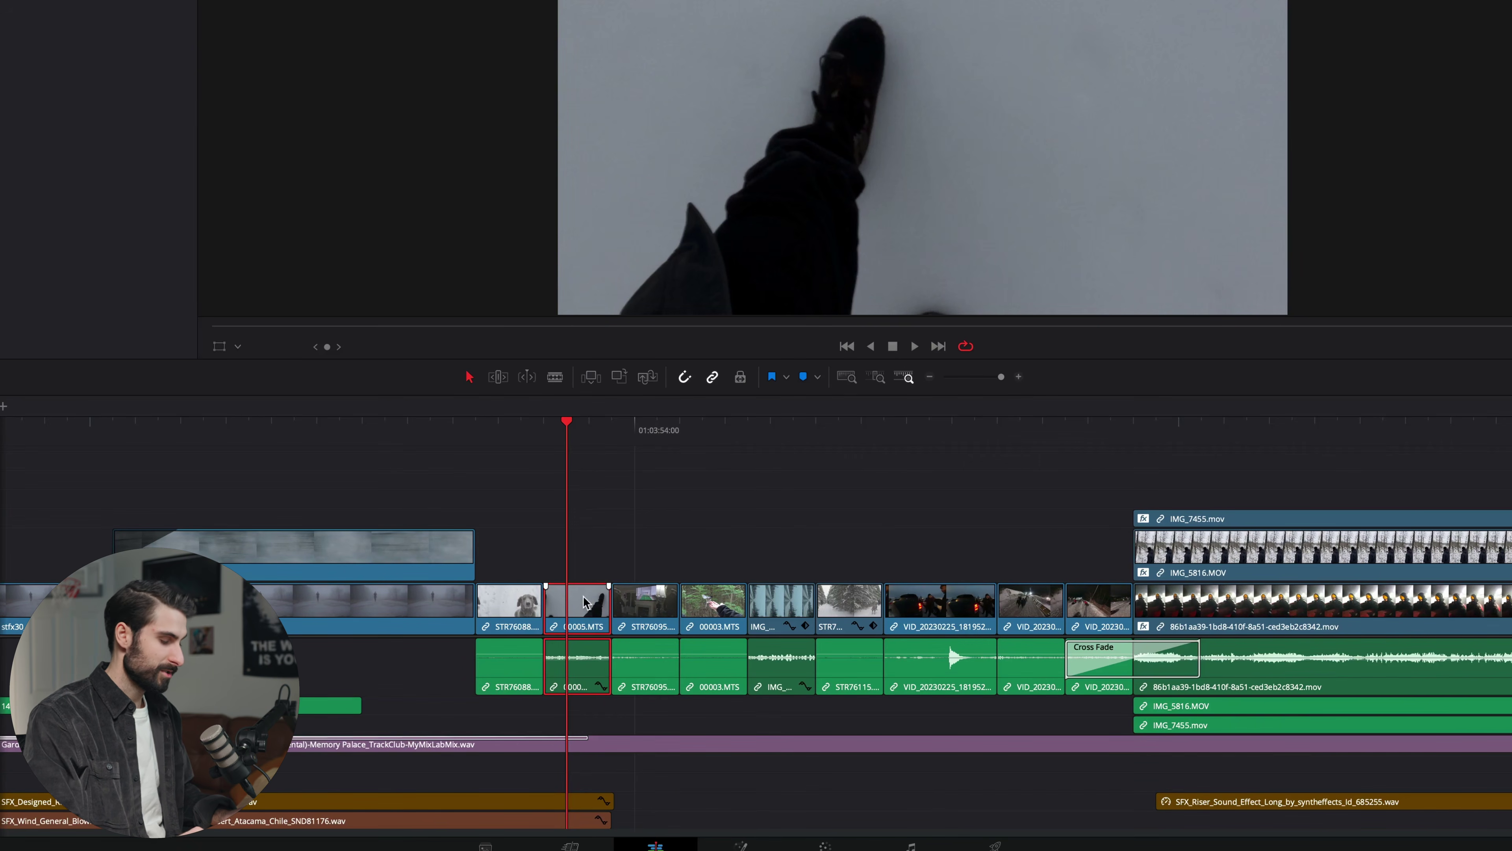
pyautogui.press('shift+super+period')
pyautogui.press('shift+super+period')
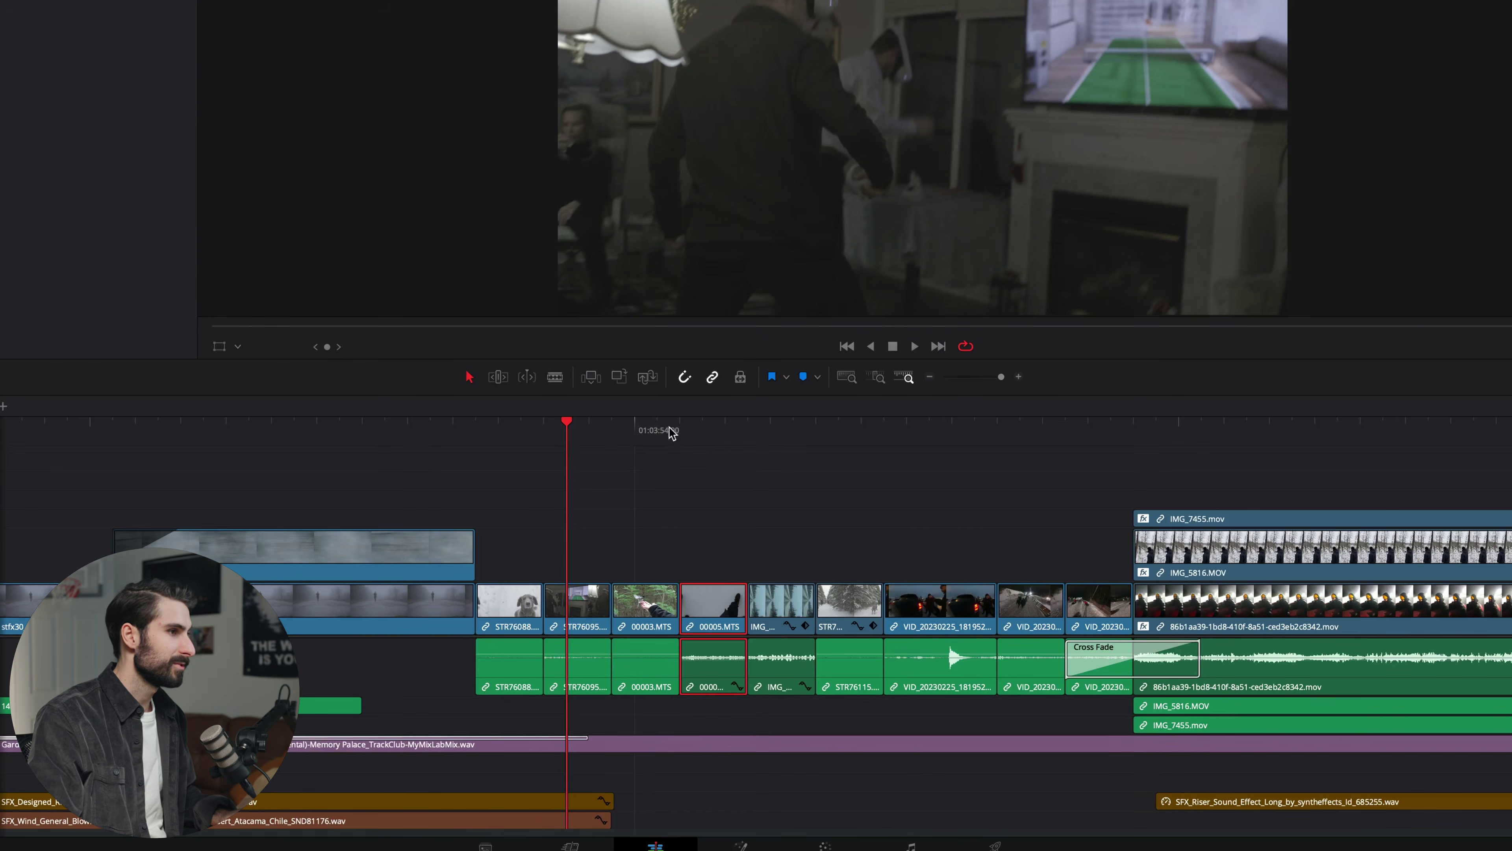
# Swap the short IMG clip one place earlier, ahead of 00005.MTS, and scrub over the cut.
pyautogui.click(768, 429)
pyautogui.click(794, 606)
pyautogui.press('shift+super+comma')
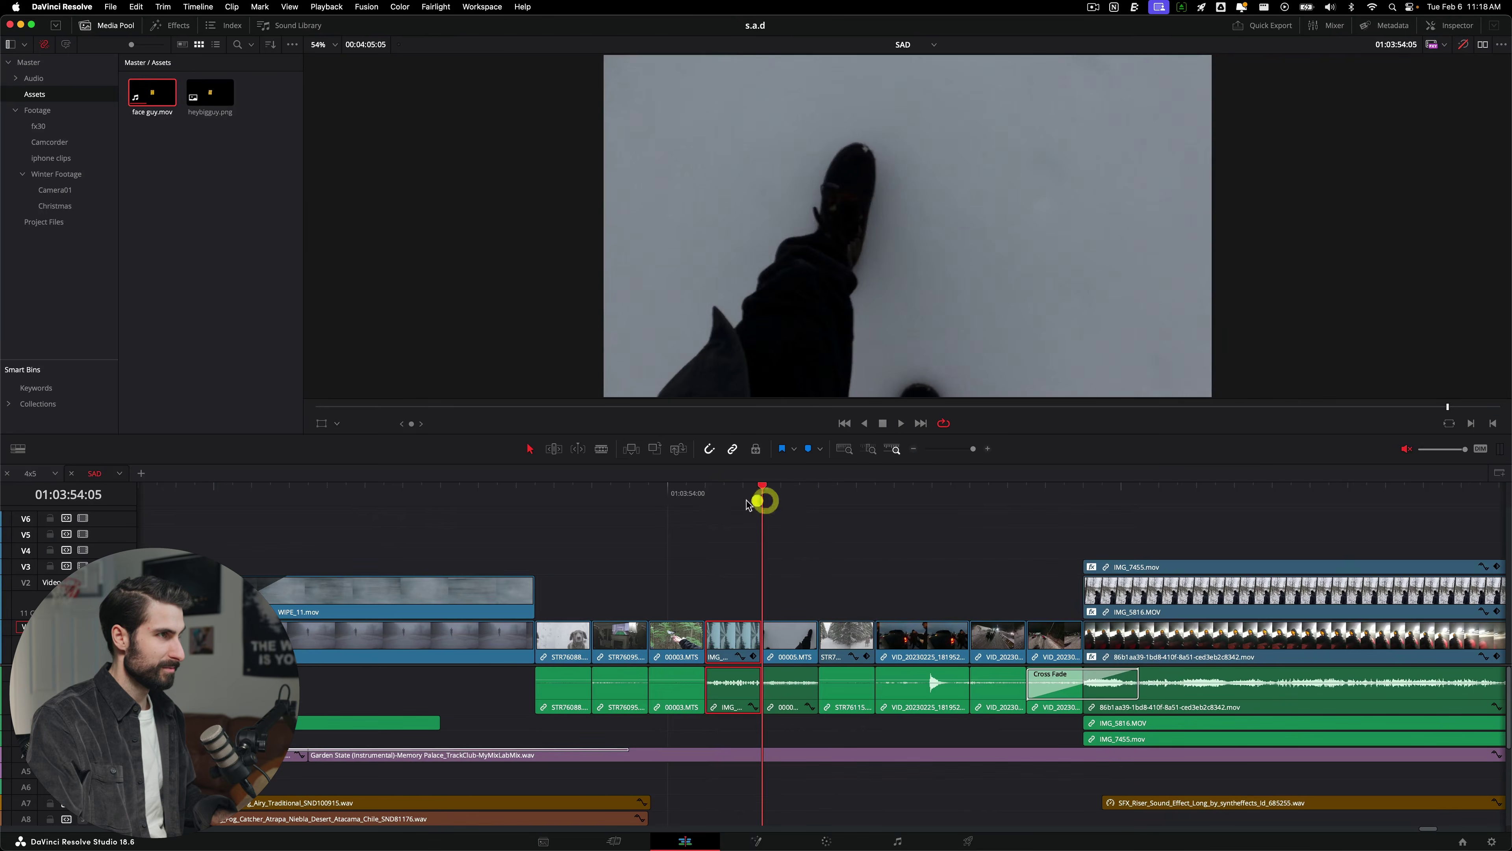
pyautogui.moveTo(749, 505); pyautogui.dragTo(732, 504)
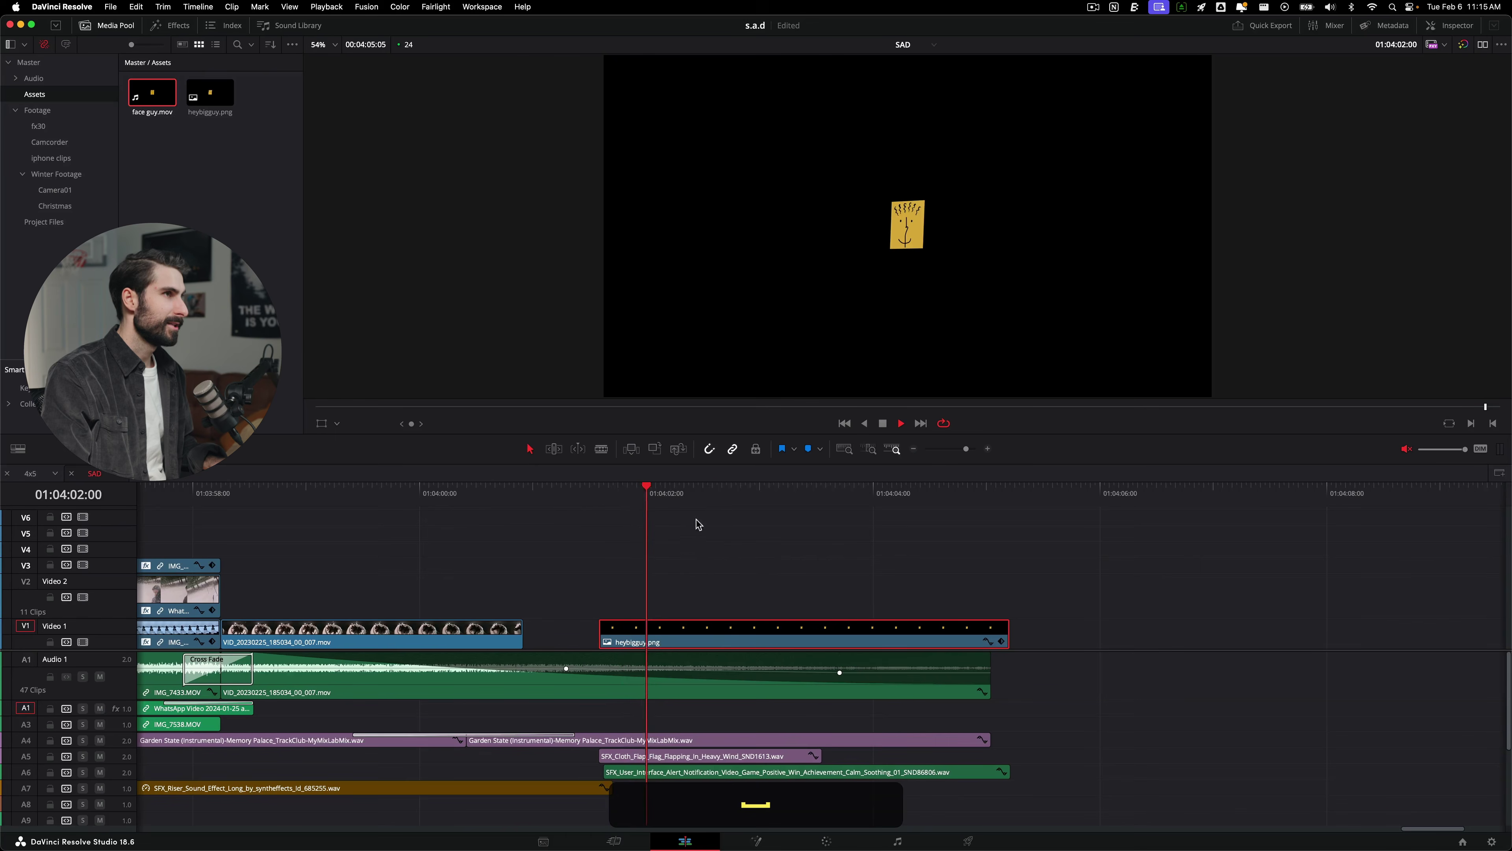
# Replace the heybigguy.png clip on Video 1 with face guy.mov and play it back.
pyautogui.moveTo(635, 495); pyautogui.dragTo(604, 503)
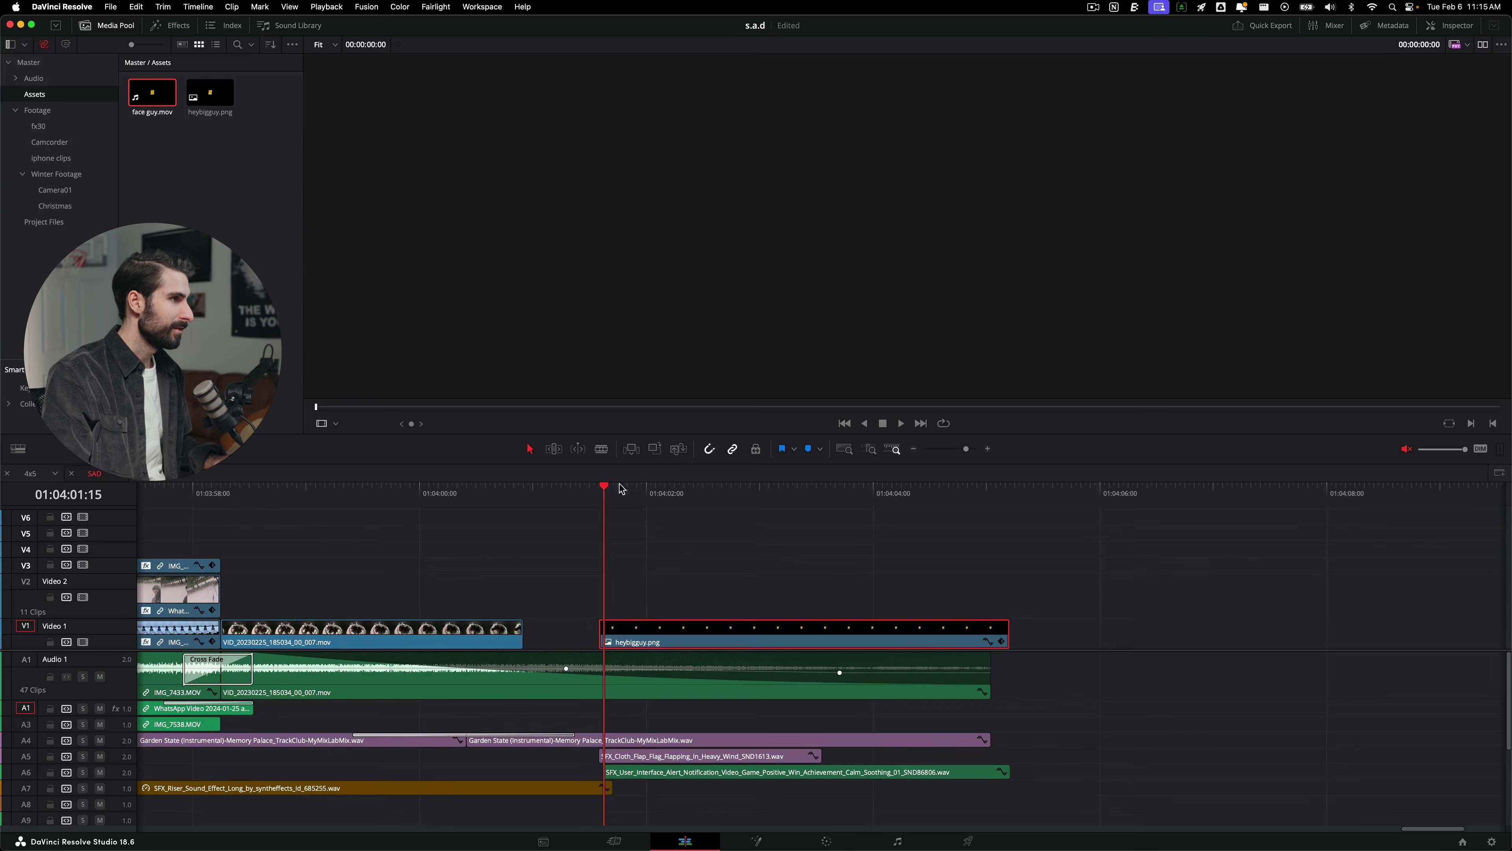
pyautogui.click(664, 634)
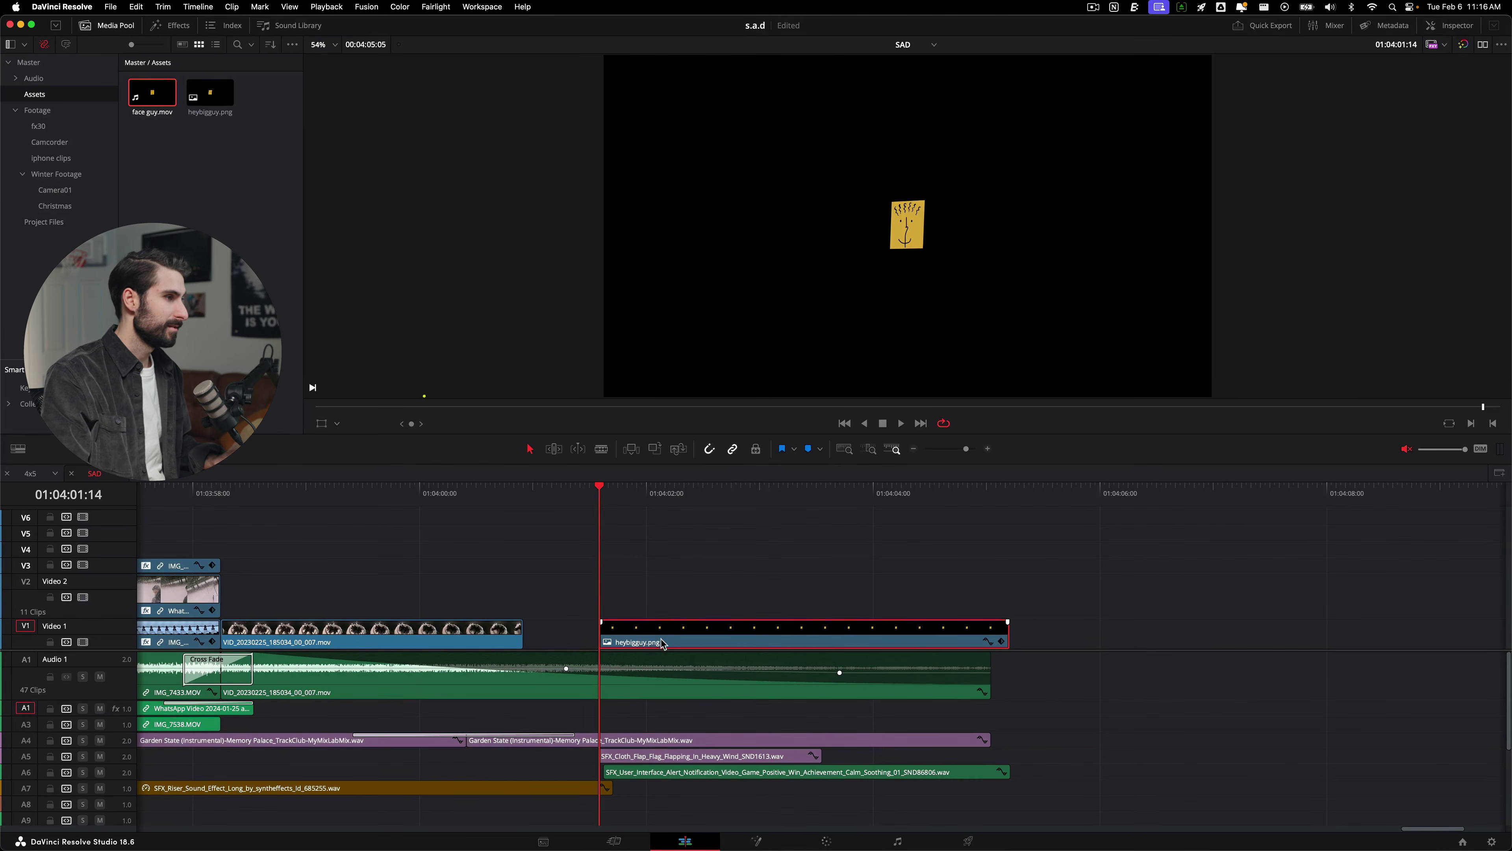
pyautogui.hotkey('alt', 'r')
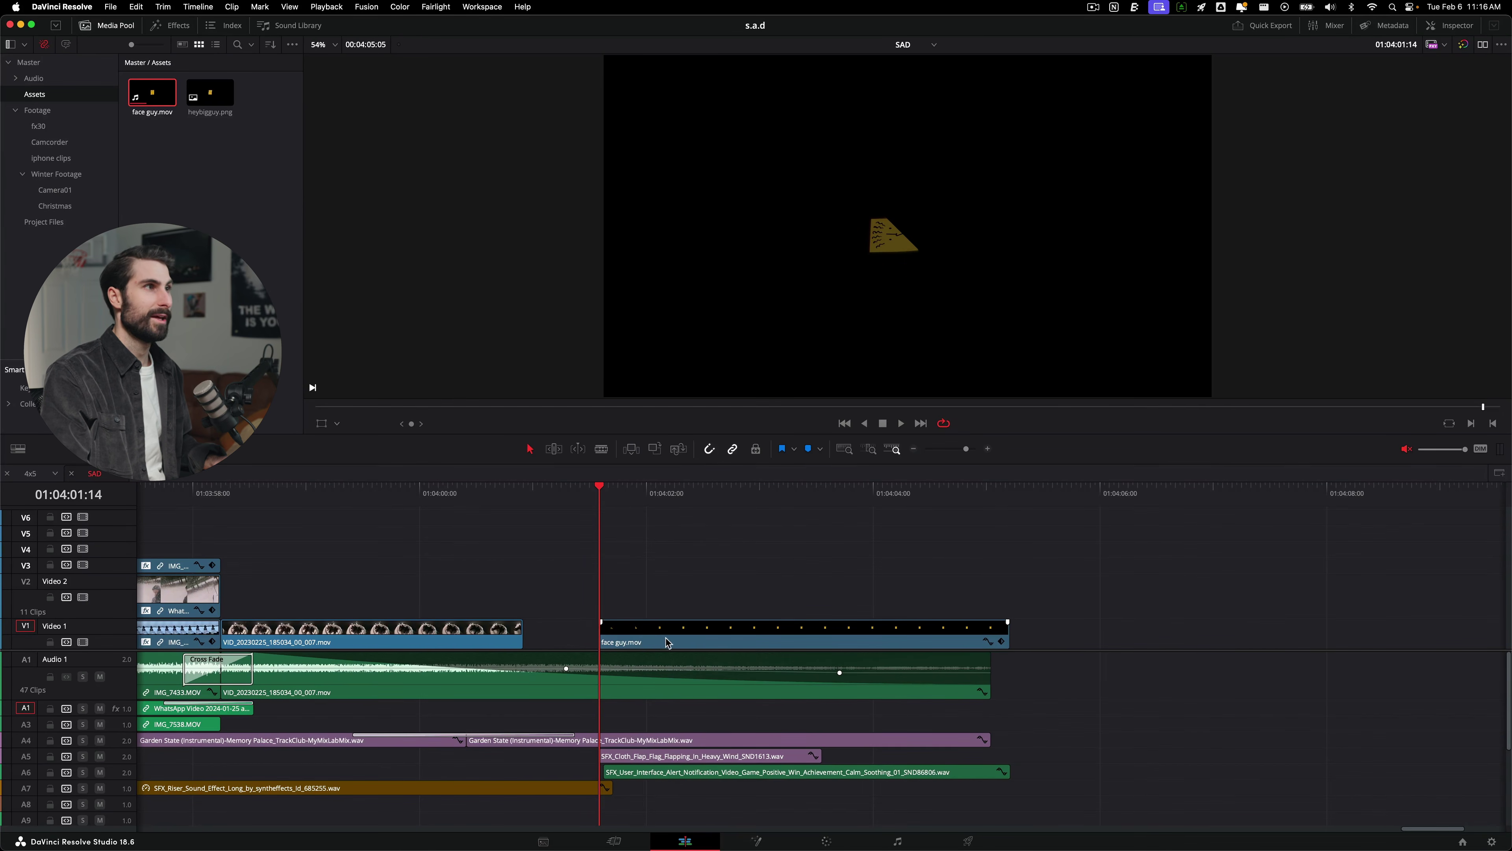
pyautogui.press('space')
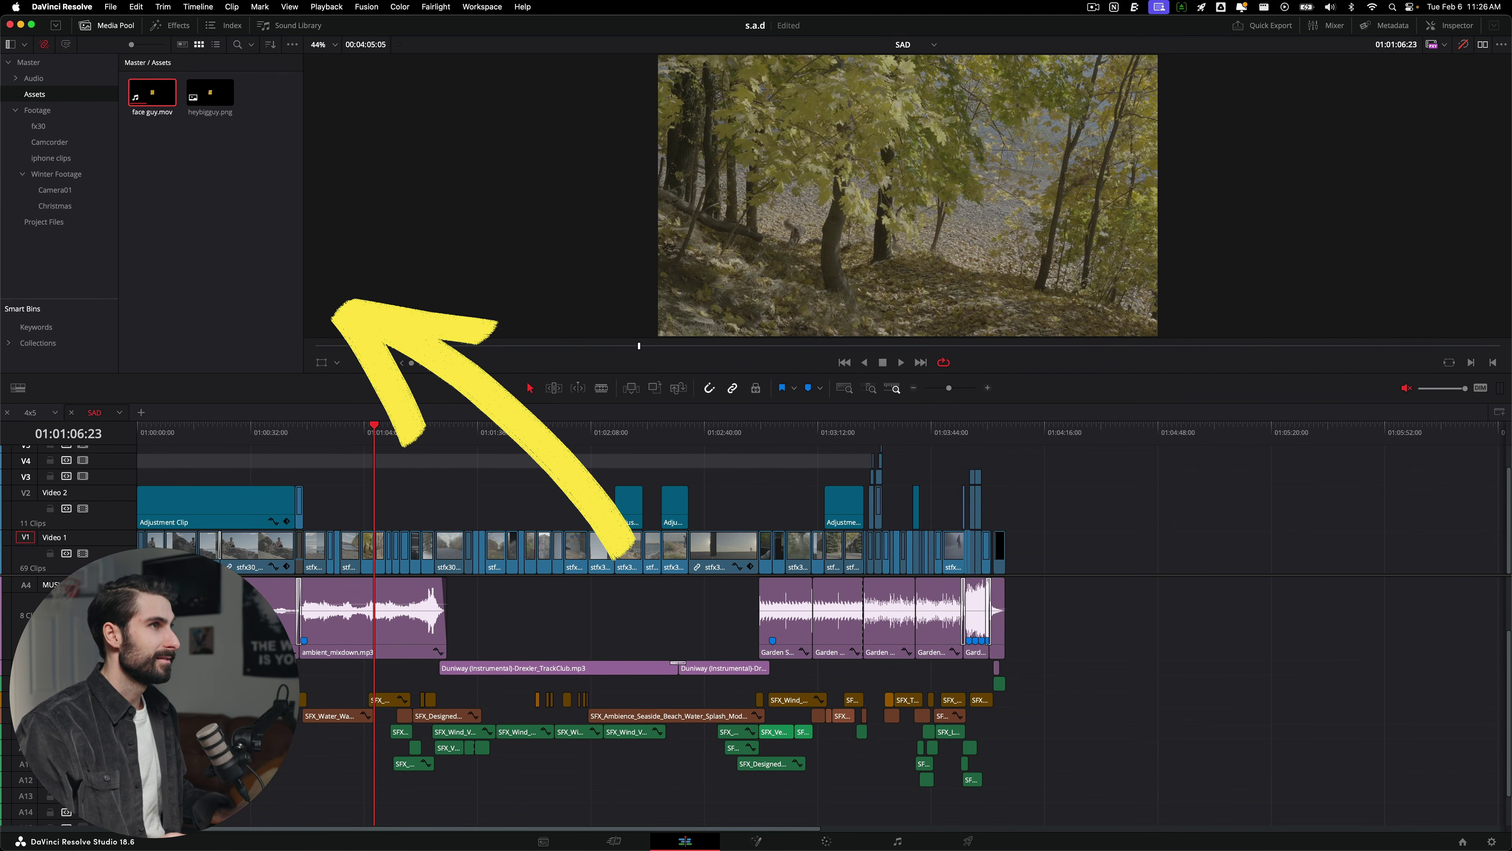
# Replace the Media Pool with the Effects library and show the Inspector.
pyautogui.click(107, 25)
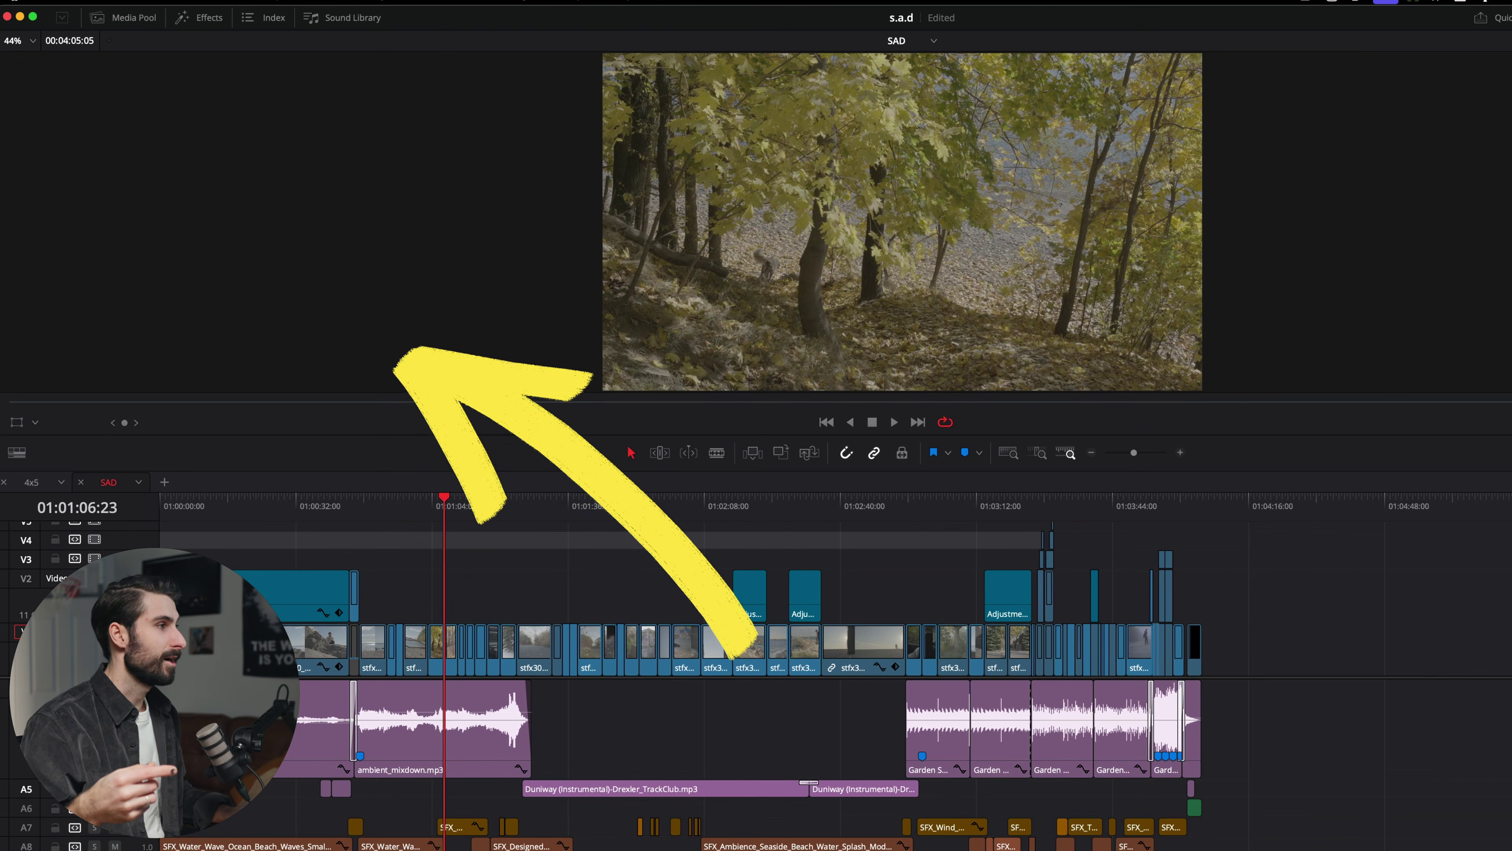
pyautogui.click(200, 18)
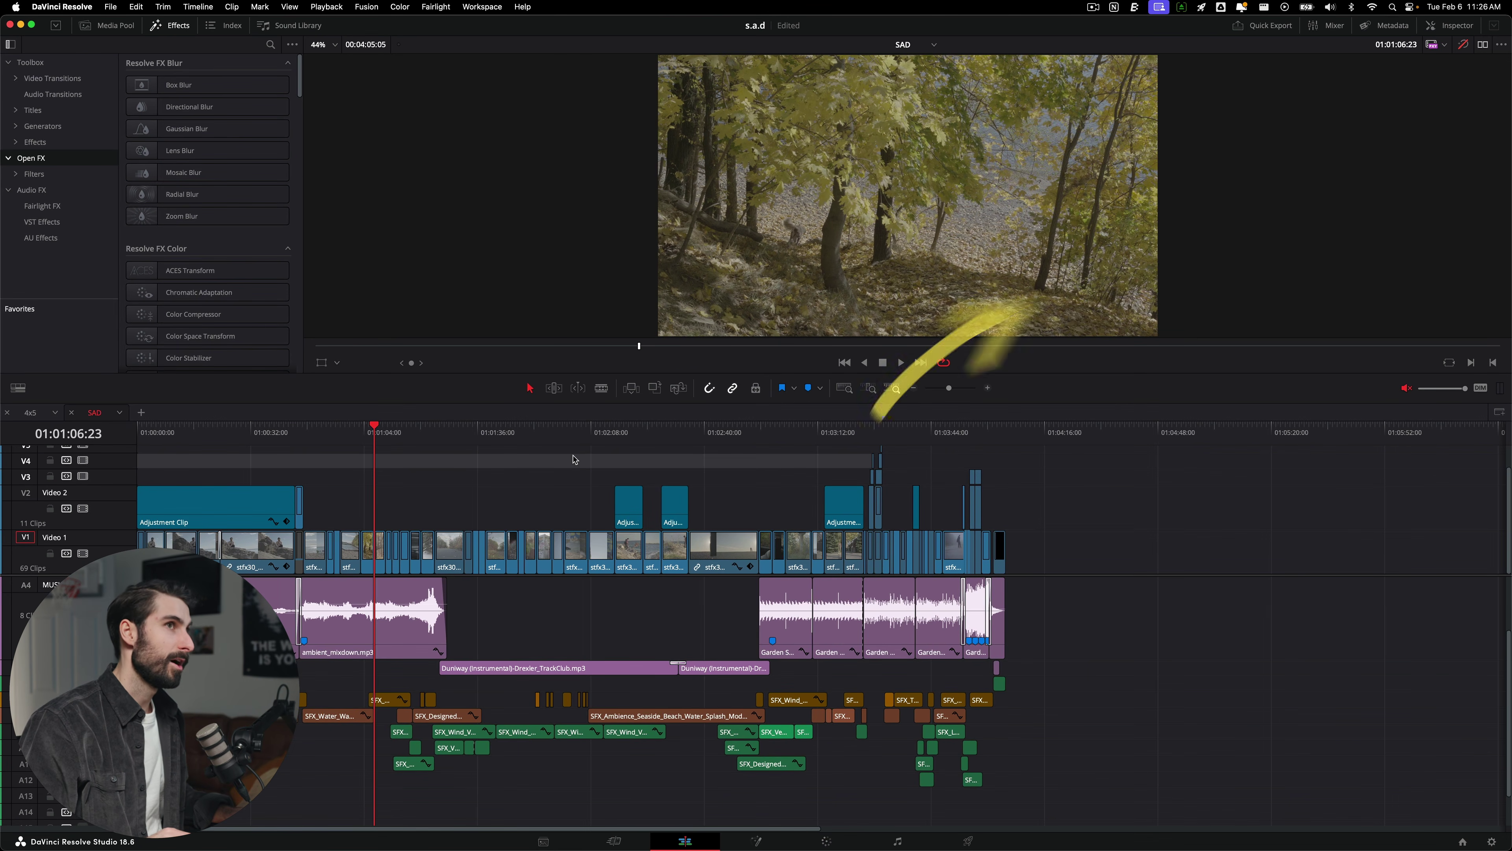
pyautogui.hotkey('alt', 'i')
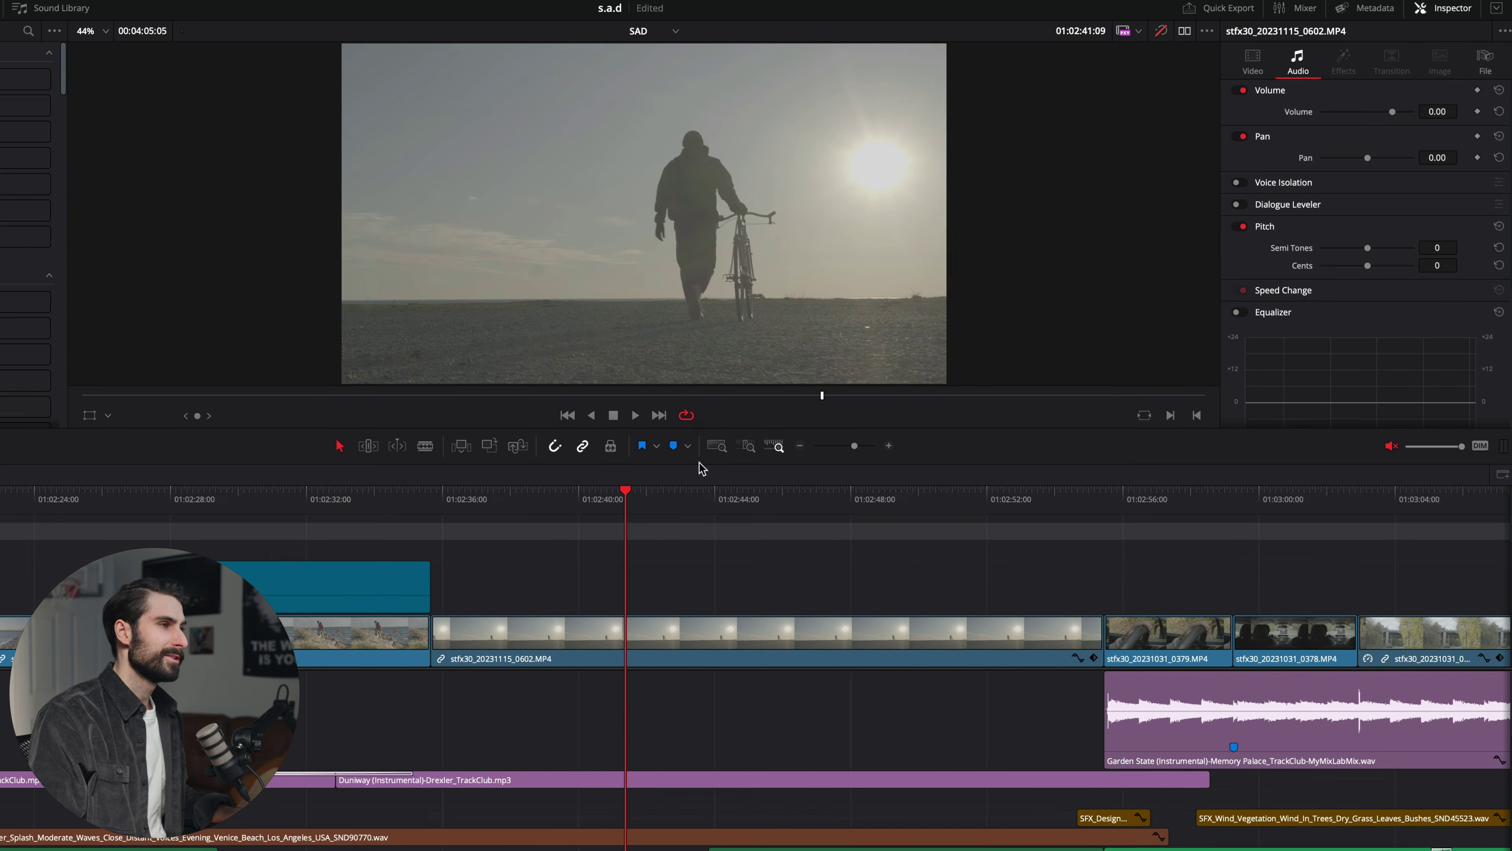
# Enlarge the viewer area and hide both the Effects library and the Inspector.
pyautogui.moveTo(698, 427); pyautogui.dragTo(697, 471)
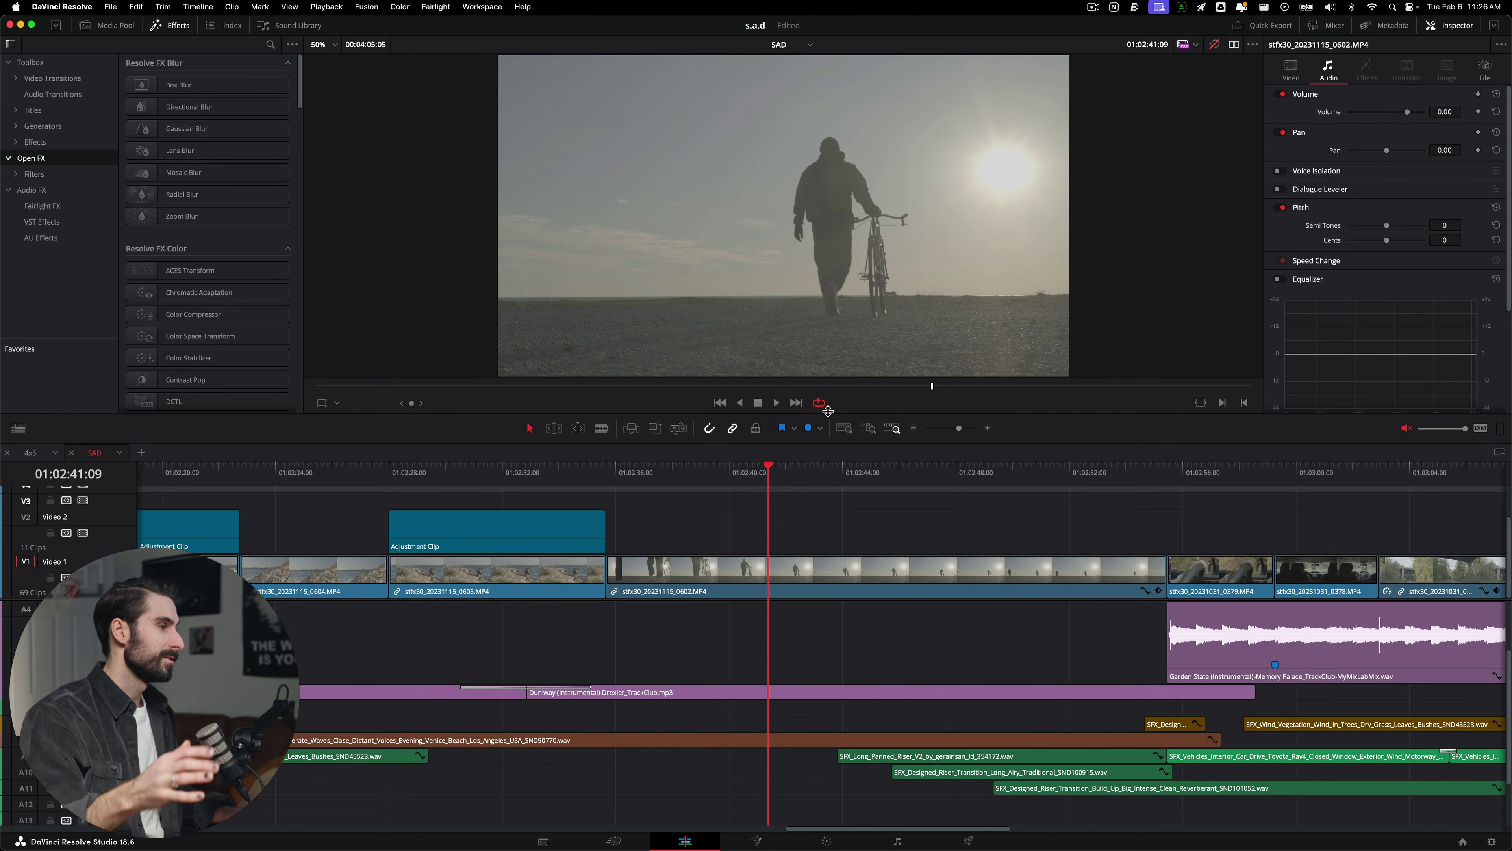
pyautogui.hotkey('alt', 'Tab')
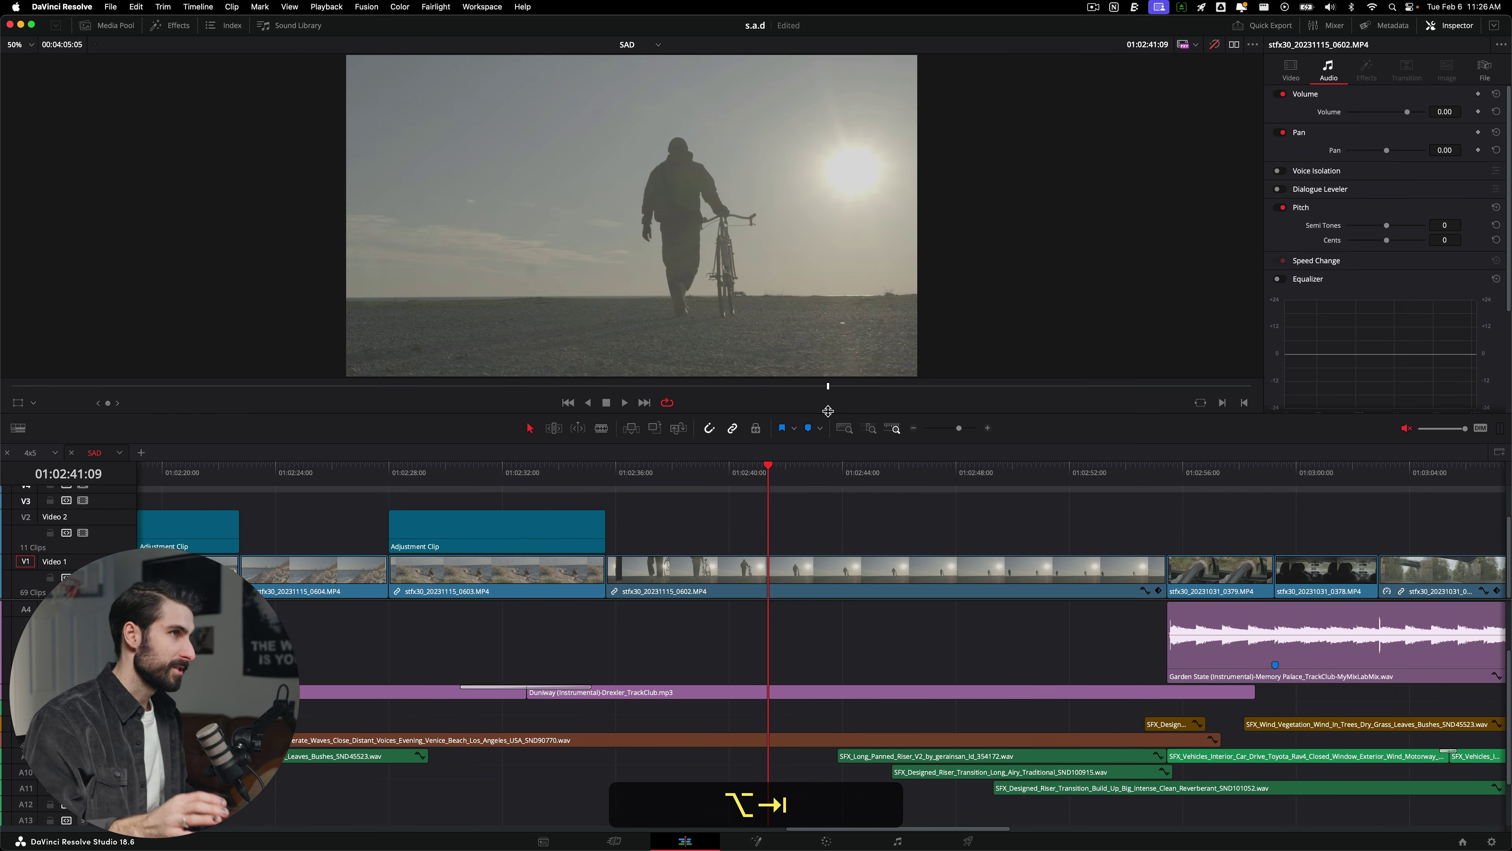
pyautogui.hotkey('alt', 'Tab')
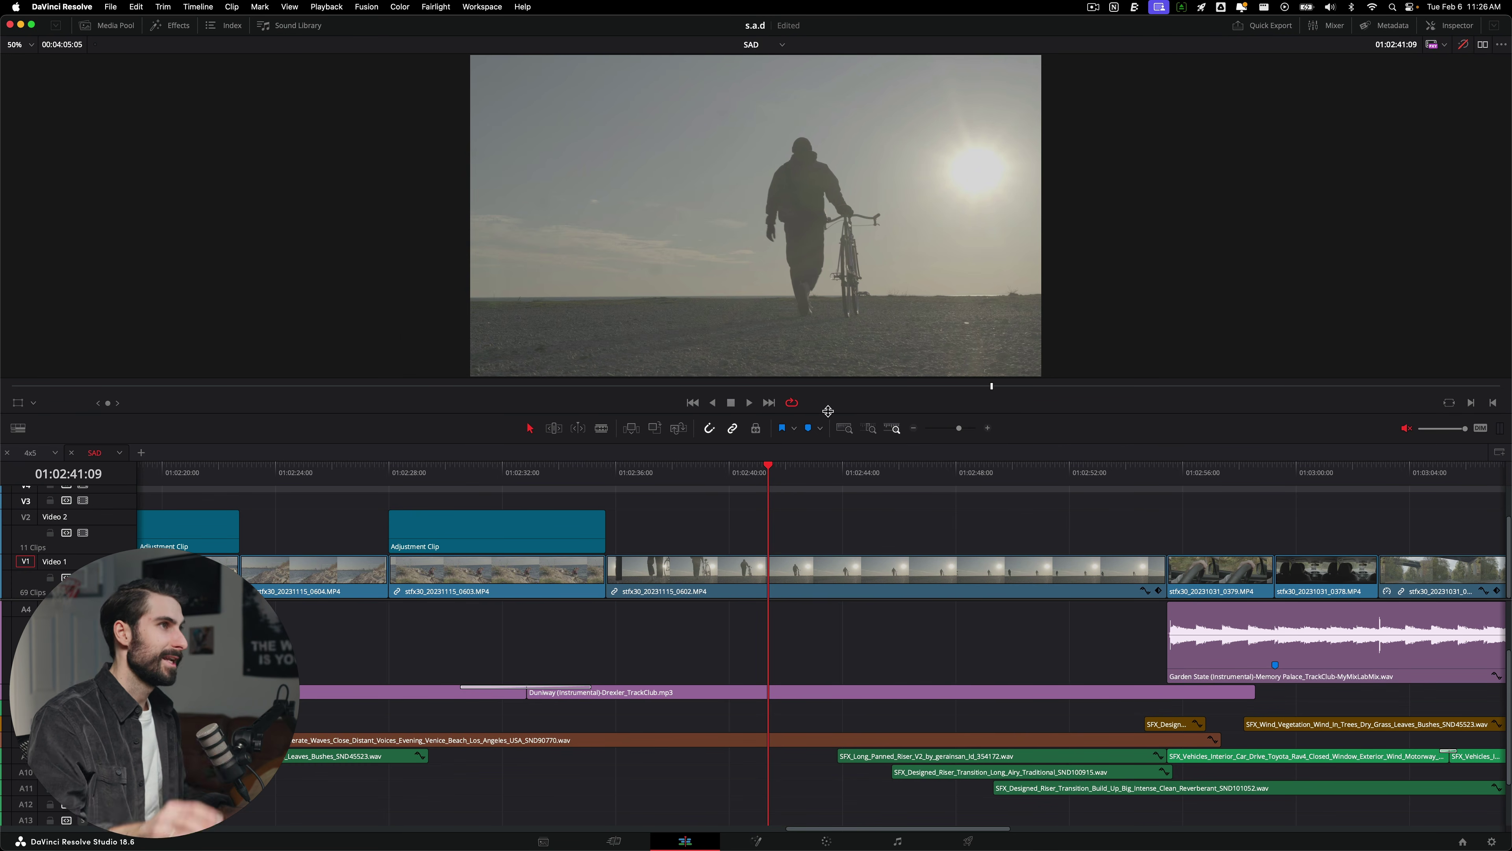
# Show the Inspector to examine the clip's video Transform and Dynamic Zoom settings, and hide it again.
pyautogui.hotkey('alt', '`')
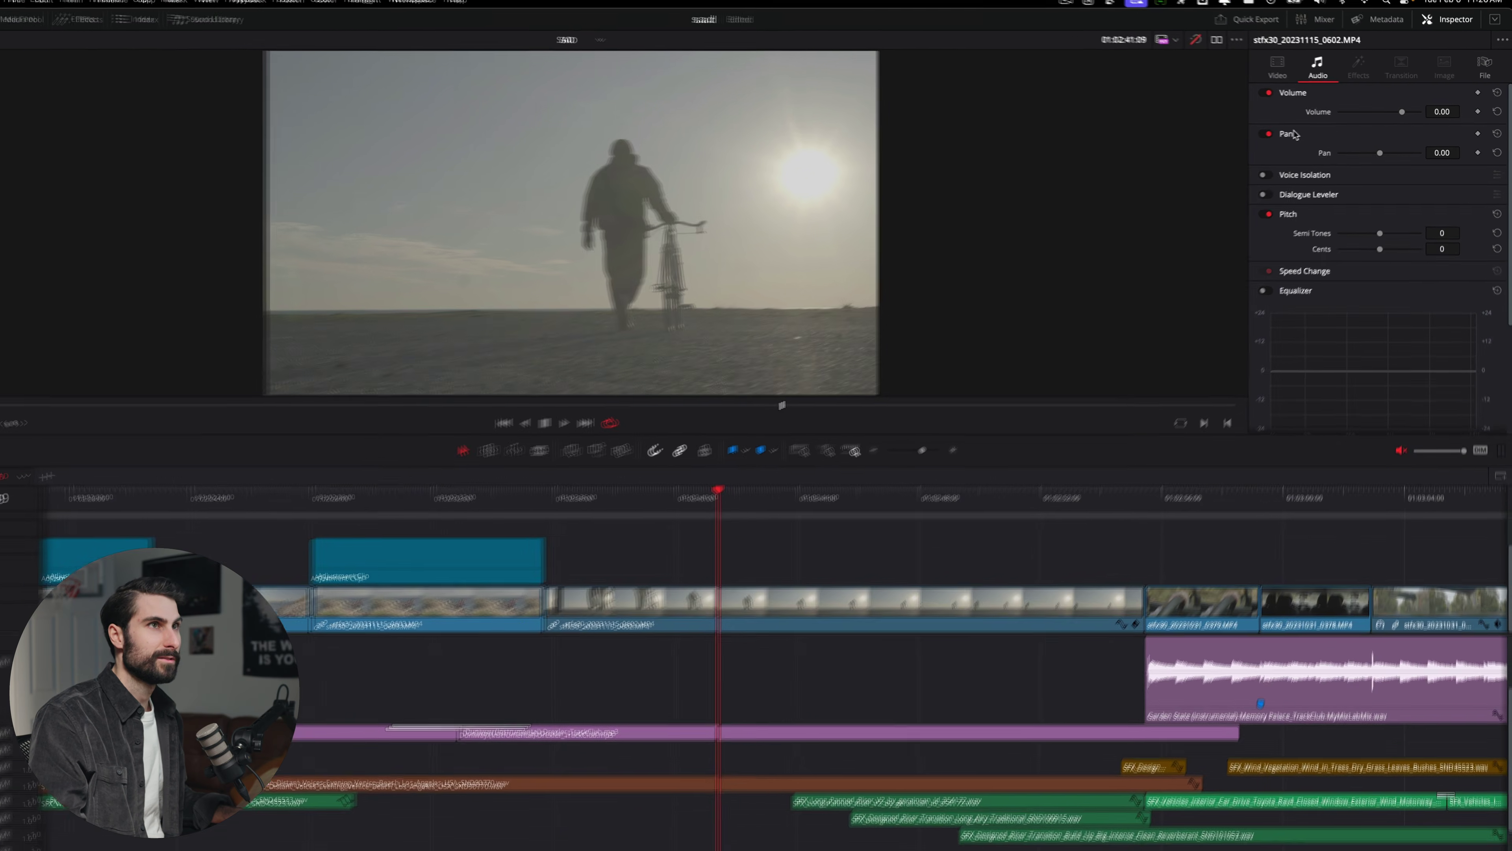
pyautogui.click(1294, 74)
pyautogui.click(1292, 288)
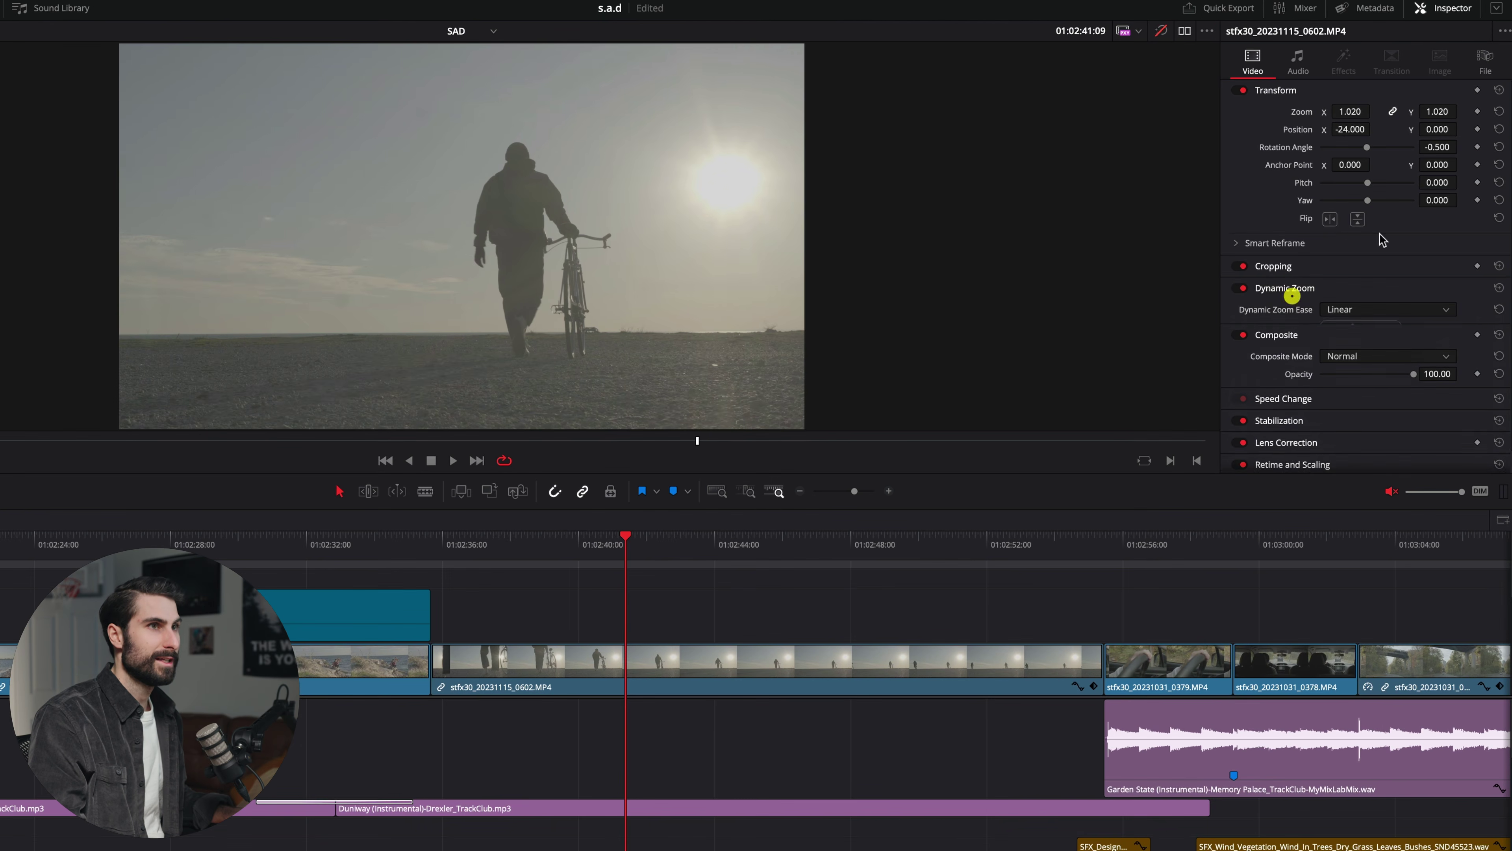
pyautogui.hotkey('alt', '`')
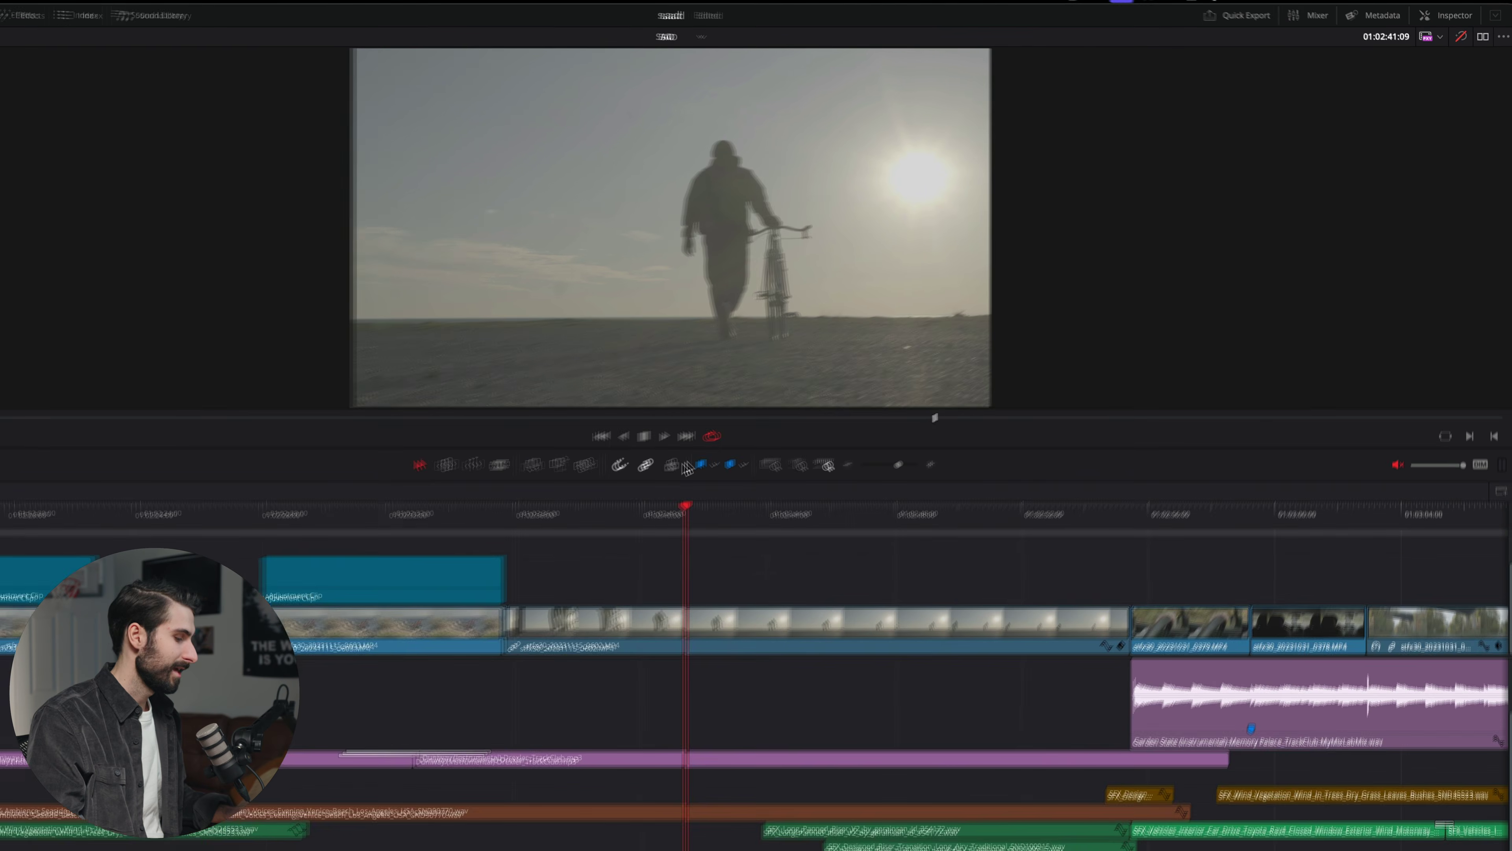
# Apply the CCTV Fusion effect to the stfx30_20231115_0602.MP4 clip on Video 1 and show its settings in the Inspector.
pyautogui.hotkey('alt', 'Tab')
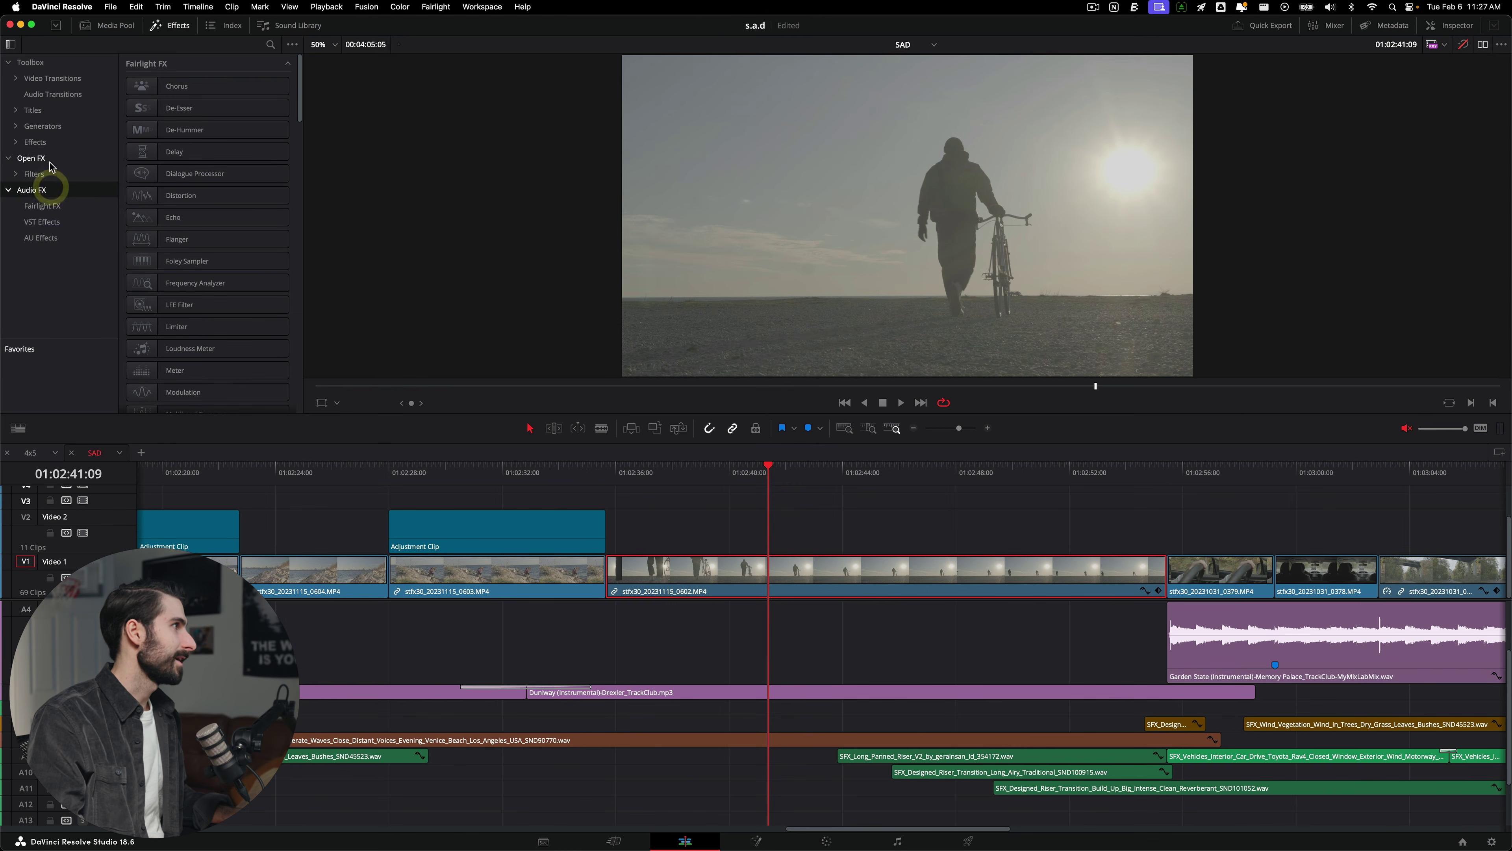
pyautogui.click(45, 143)
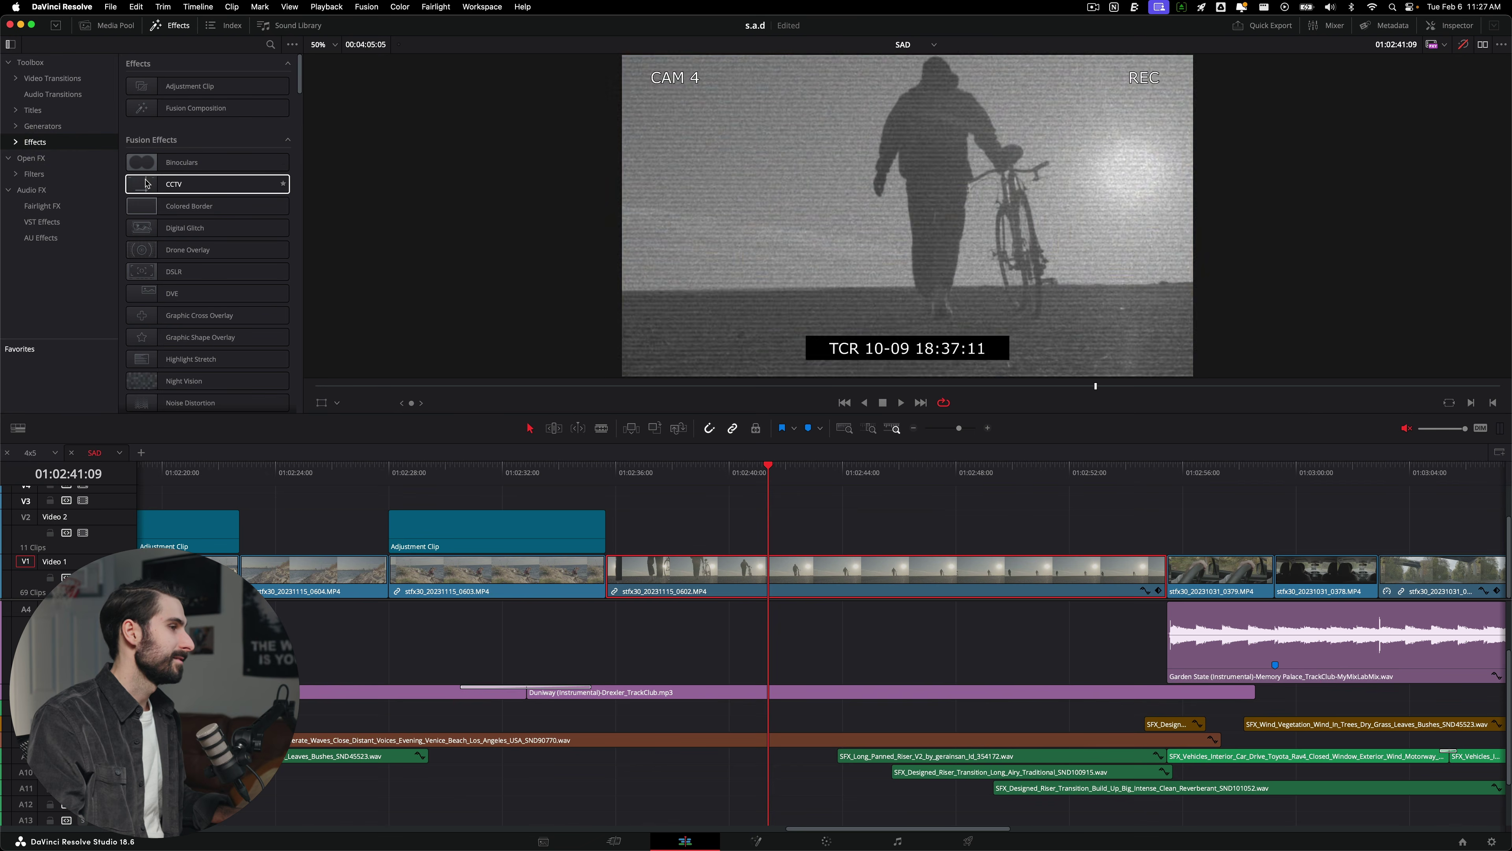
pyautogui.moveTo(173, 184); pyautogui.dragTo(945, 583)
pyautogui.click(1449, 25)
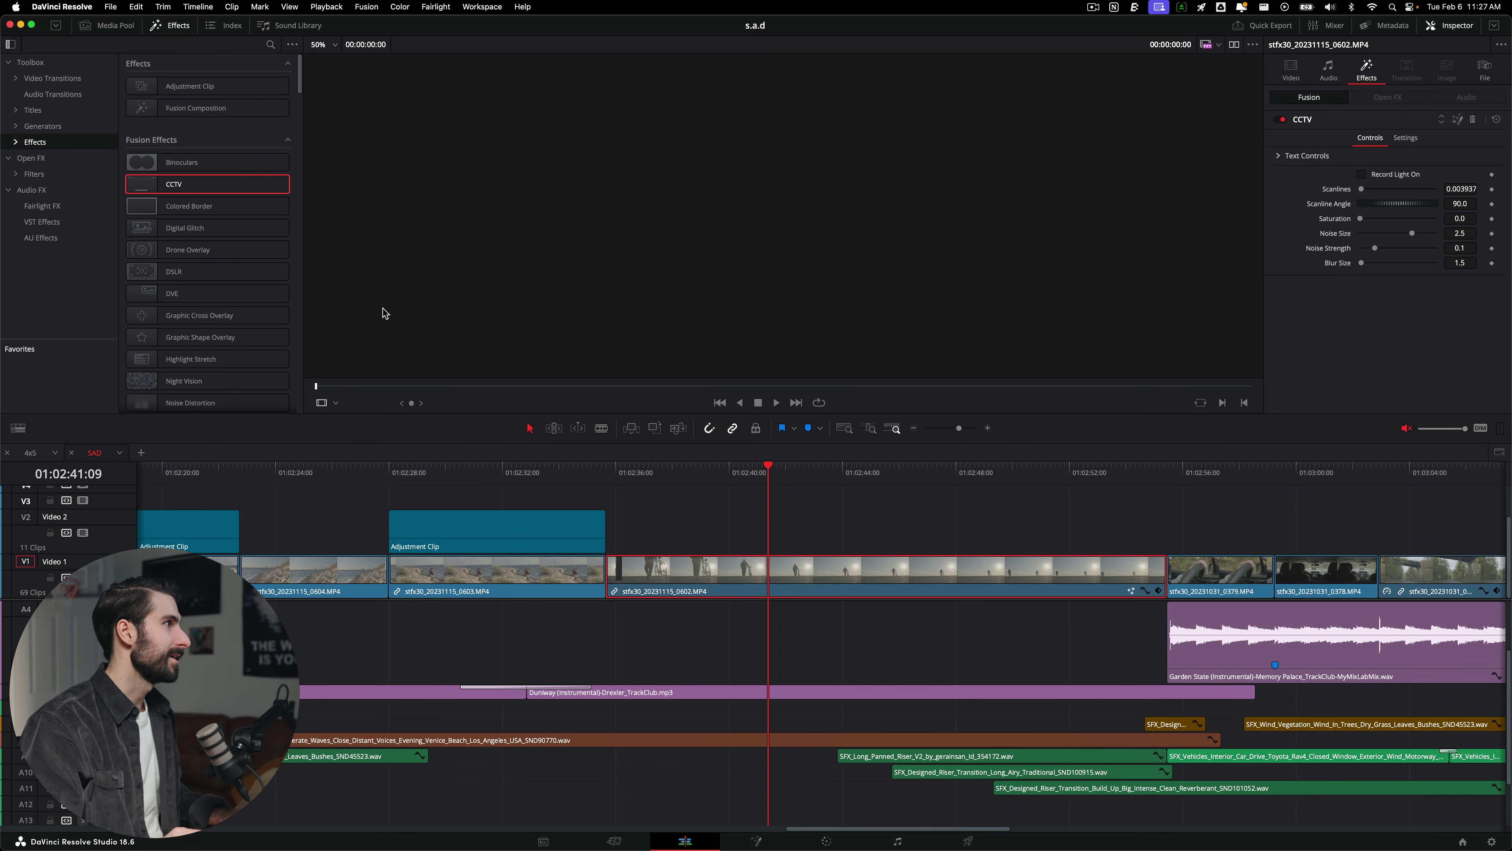
# Toggle the side panels to hide the Effects library.
pyautogui.press('Tab')
pyautogui.hotkey('alt', 'Tab')
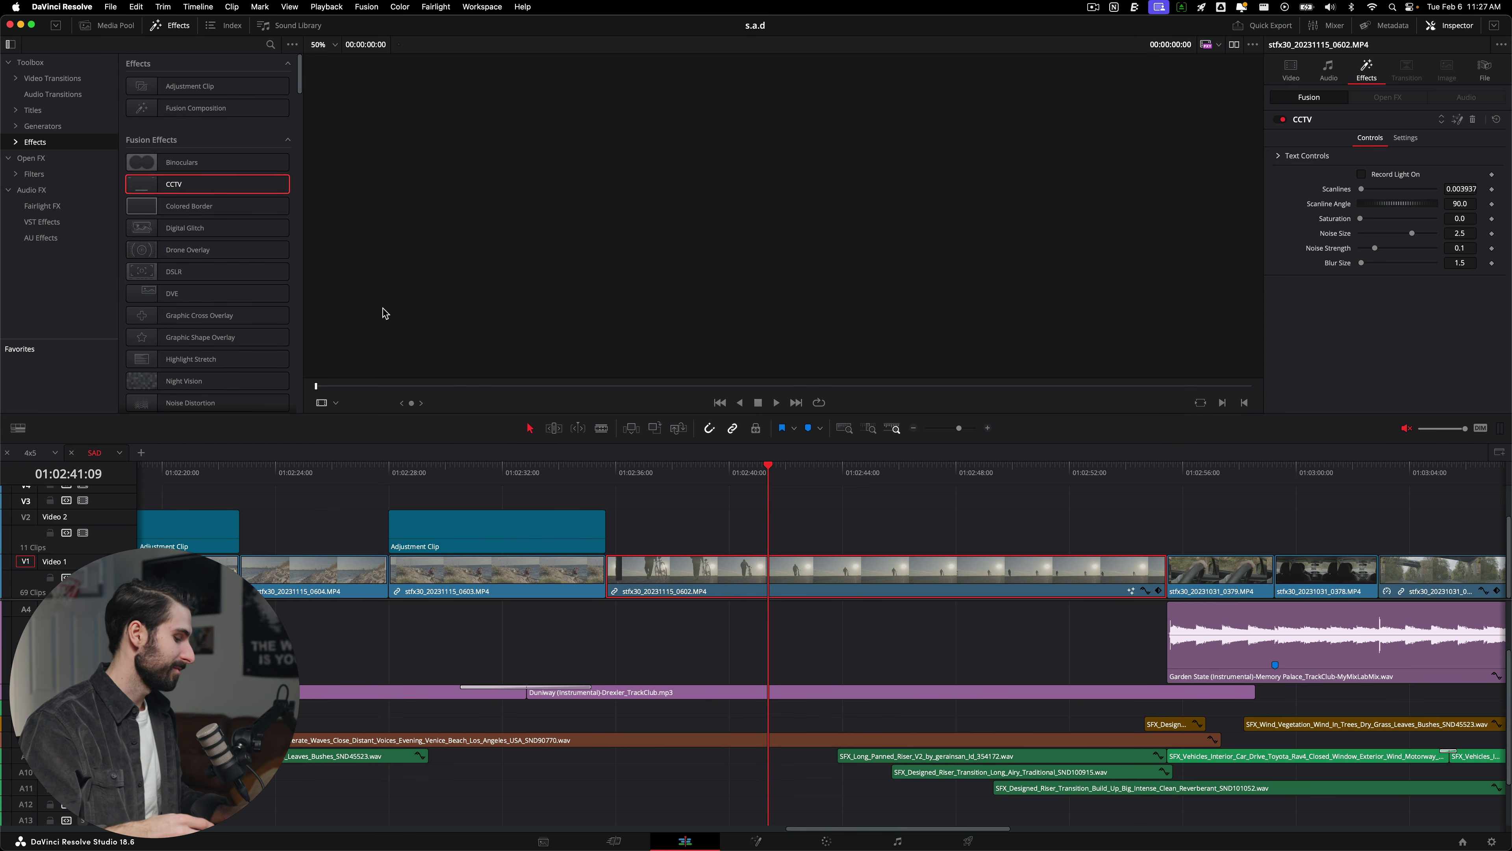
pyautogui.press('Tab')
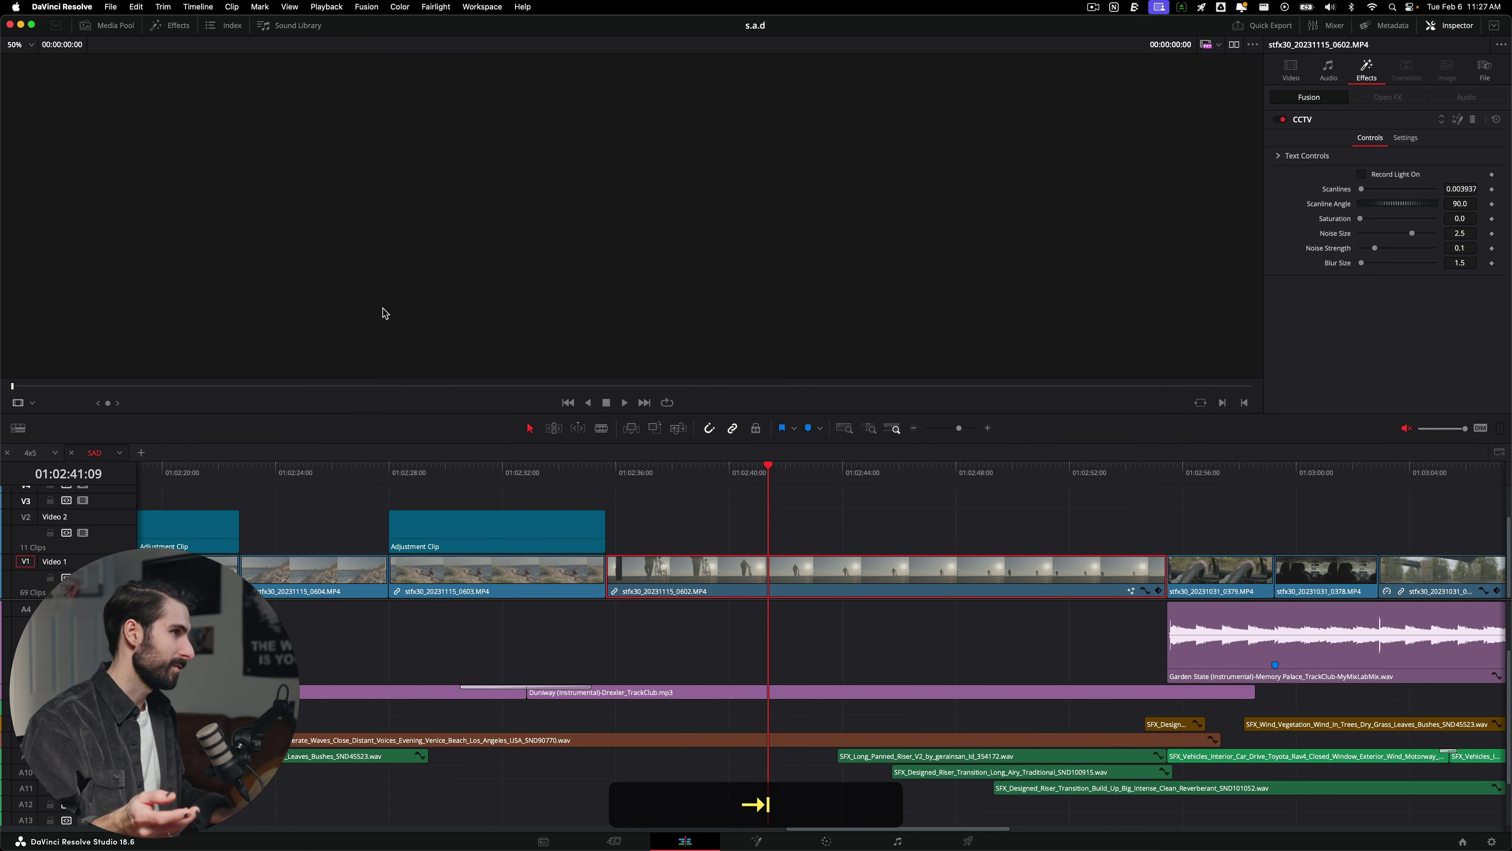
pyautogui.hotkey('alt', 'Tab')
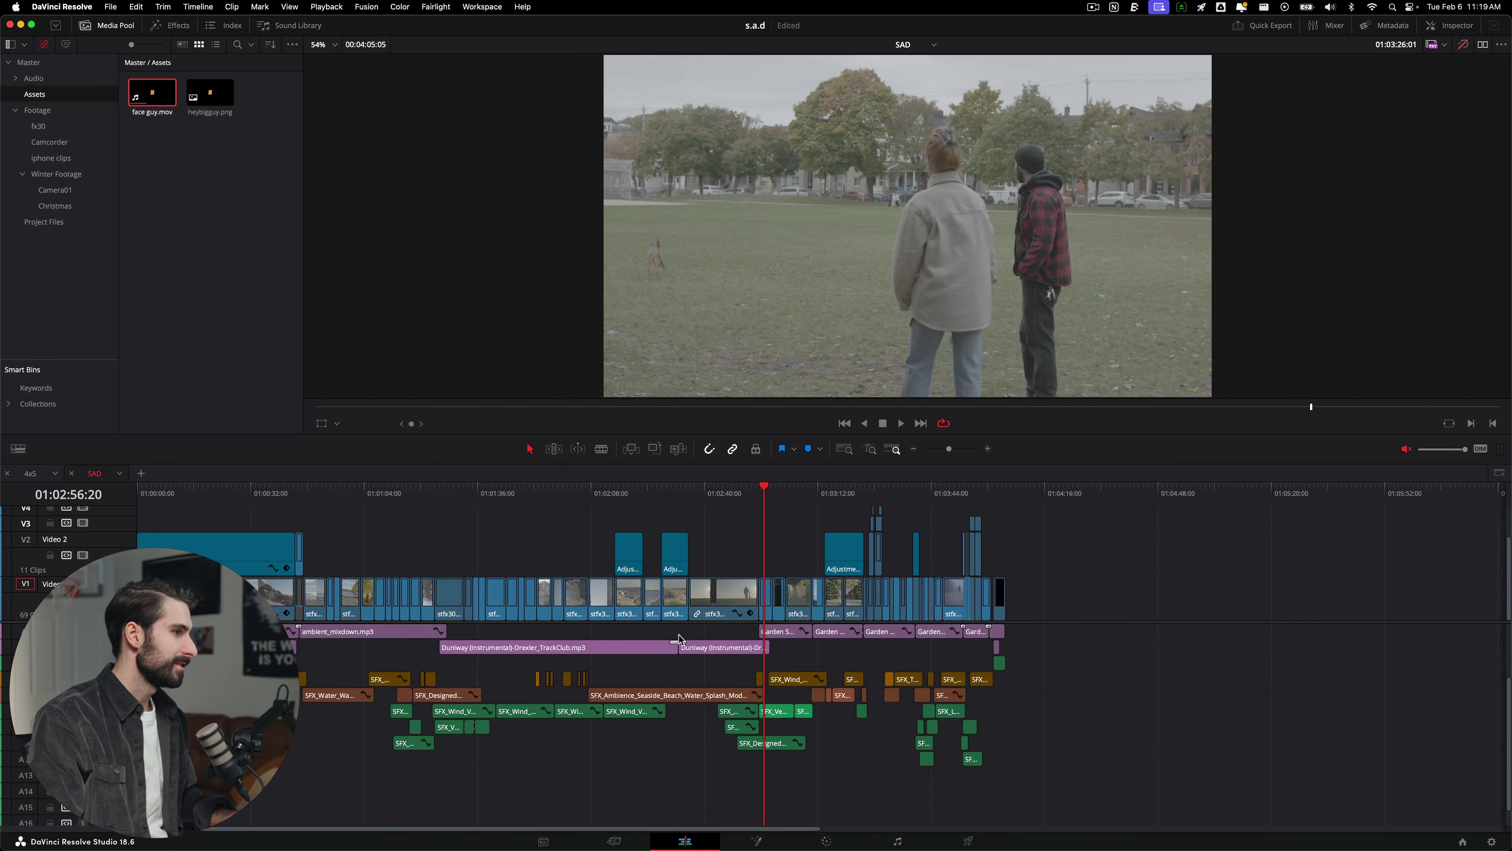
# Try selecting the middle, final and opening groups of timeline clips with selection boxes, and clear the selection.
pyautogui.moveTo(476, 535); pyautogui.dragTo(737, 750)
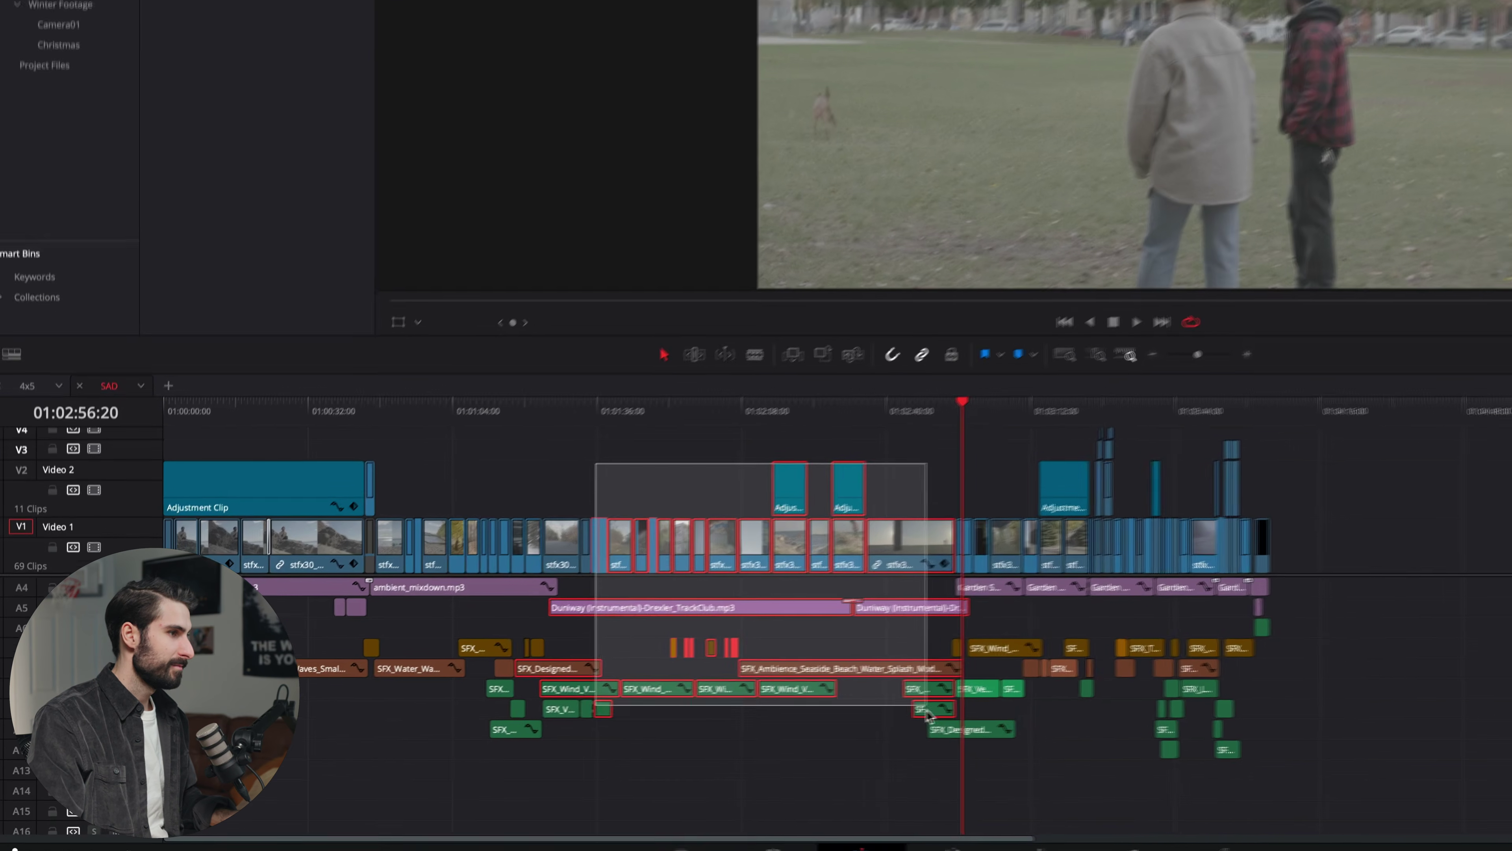
pyautogui.moveTo(946, 736); pyautogui.dragTo(948, 737)
pyautogui.moveTo(986, 422); pyautogui.dragTo(1347, 722)
pyautogui.moveTo(563, 437); pyautogui.dragTo(180, 651)
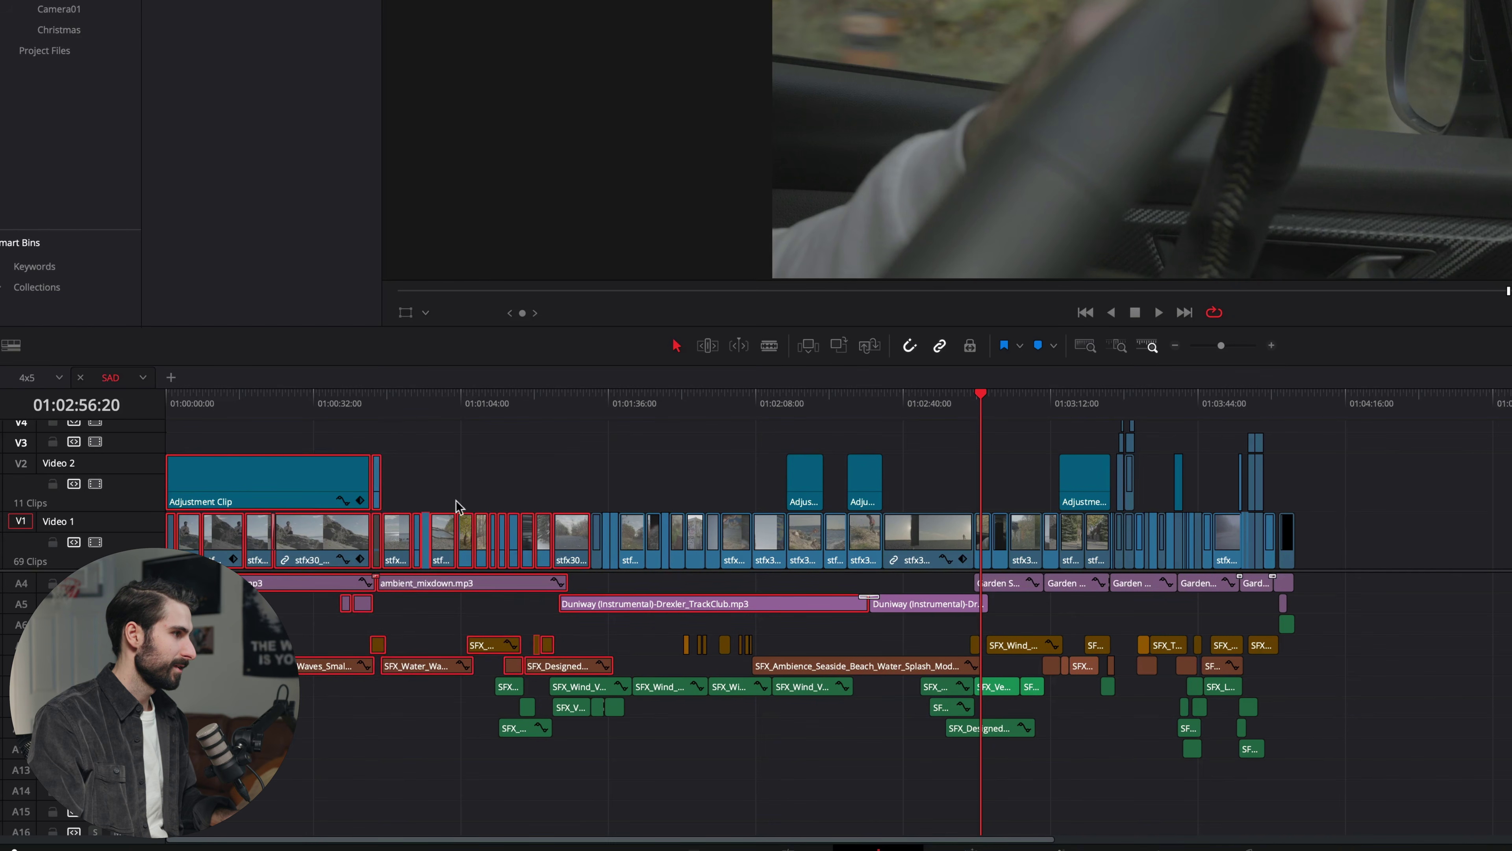
pyautogui.click(470, 442)
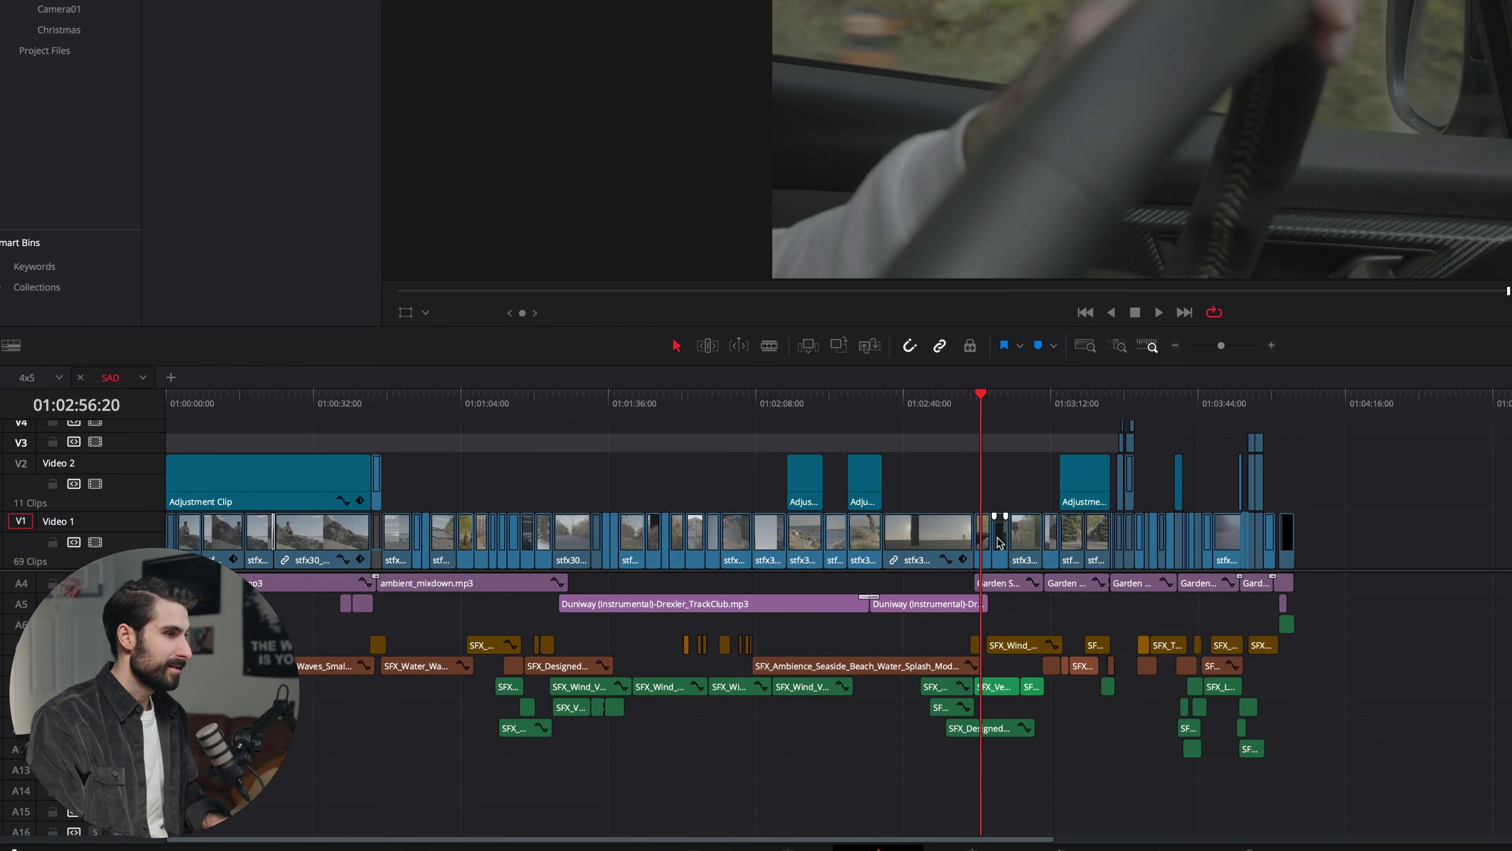
pyautogui.press('alt')
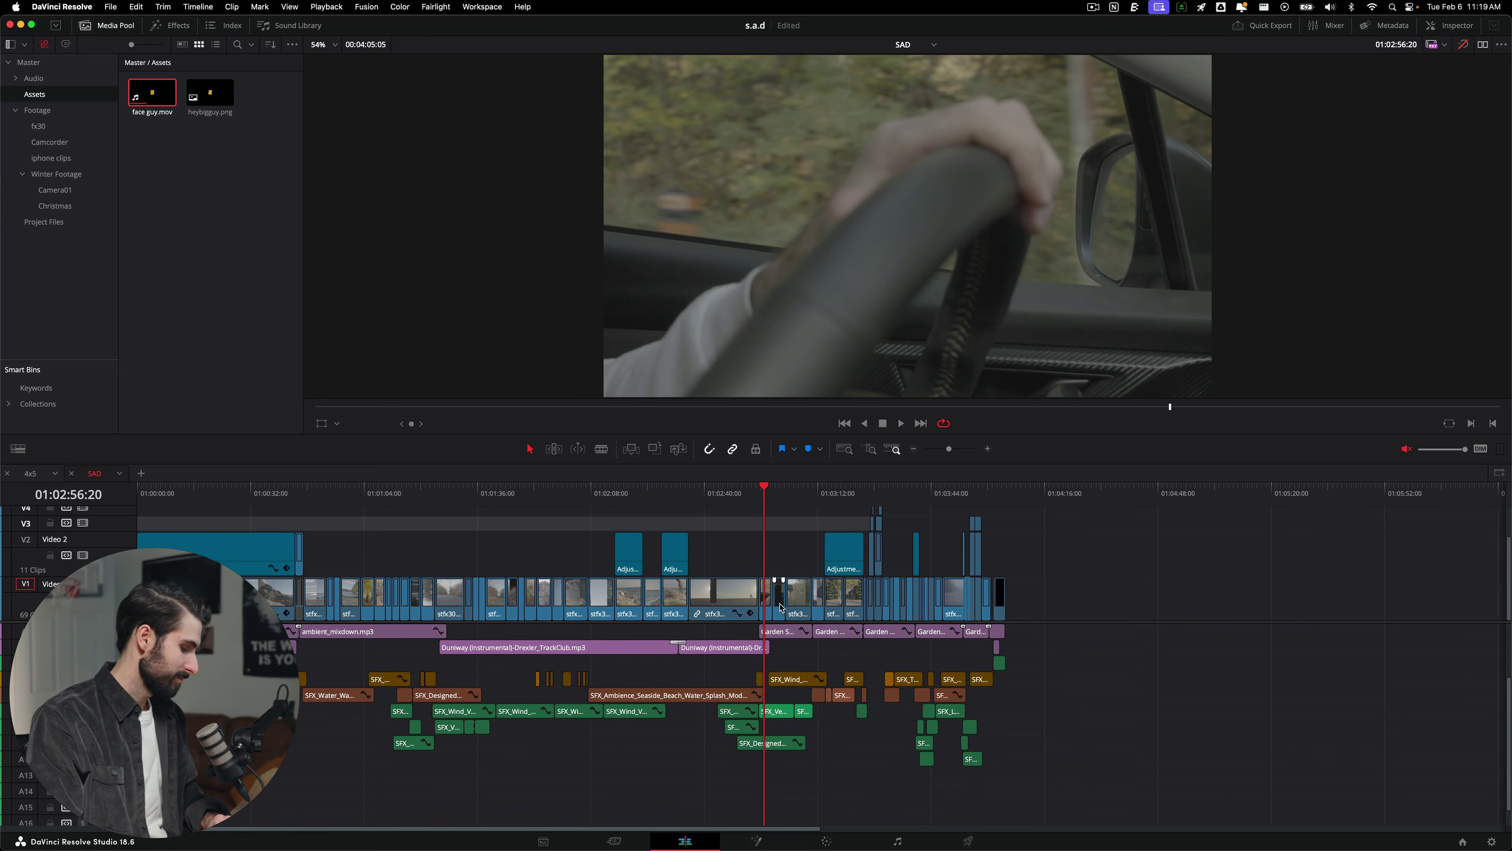
# Select all clips on every track from the driving clip at 01:02:56:20 onward and shift them along the timeline to open a gap.
pyautogui.press('alt')
pyautogui.hotkey('alt', 'y')
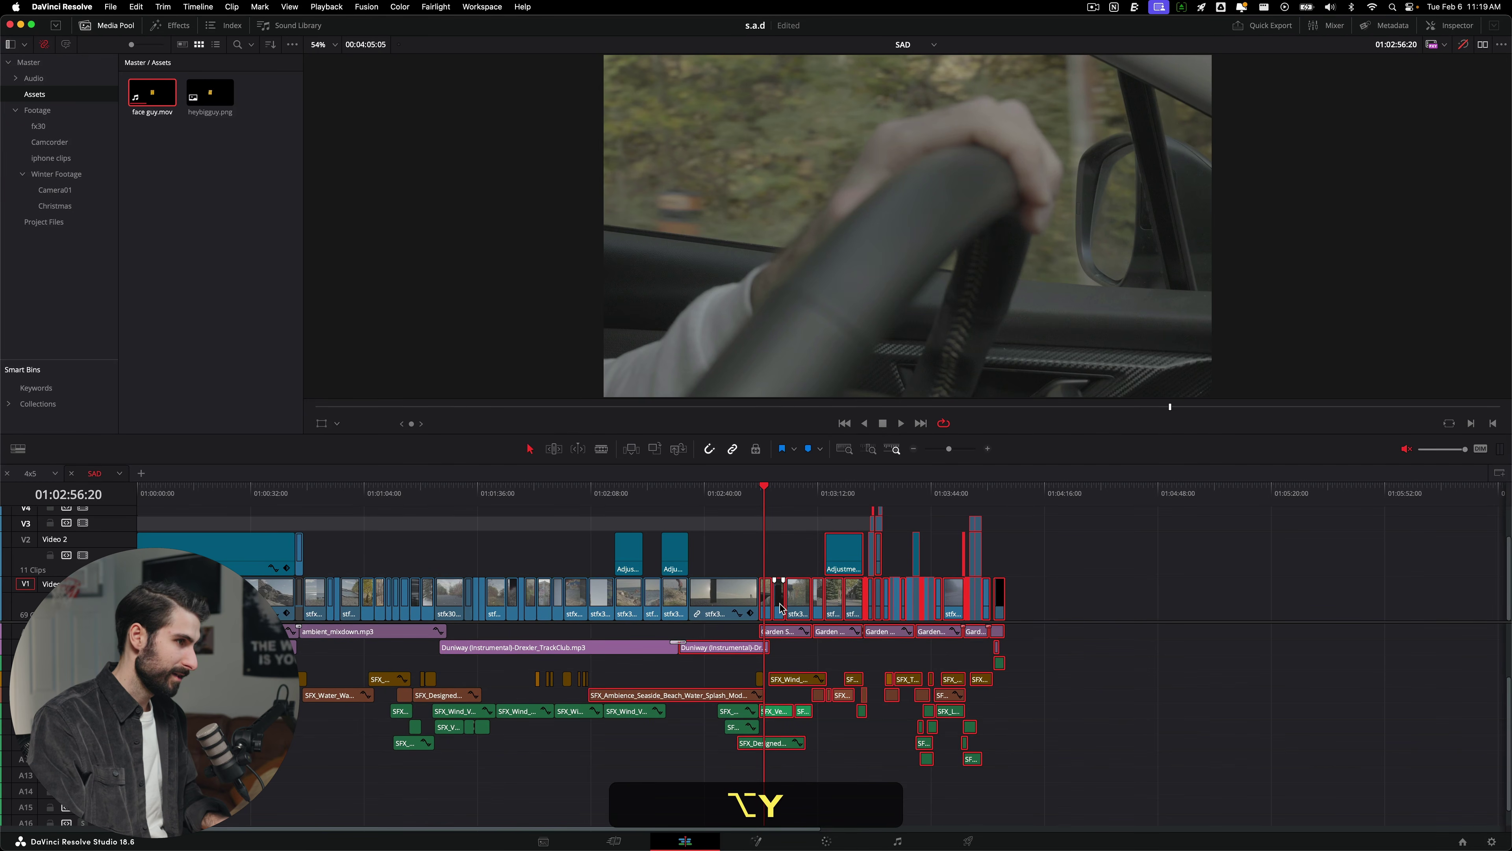
pyautogui.press('=')
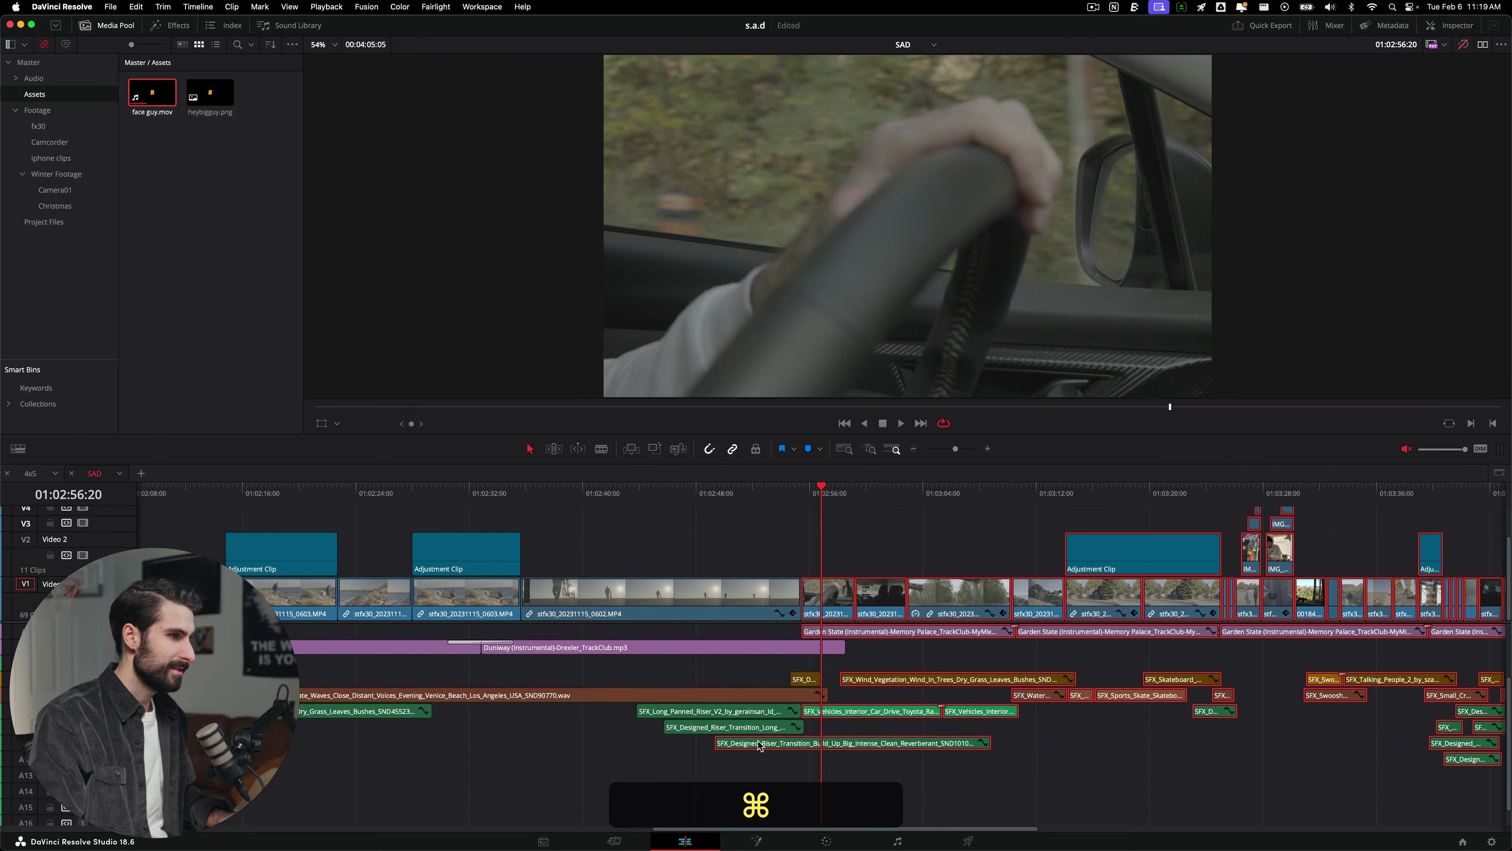
pyautogui.press('super+minus')
pyautogui.press('super+minus')
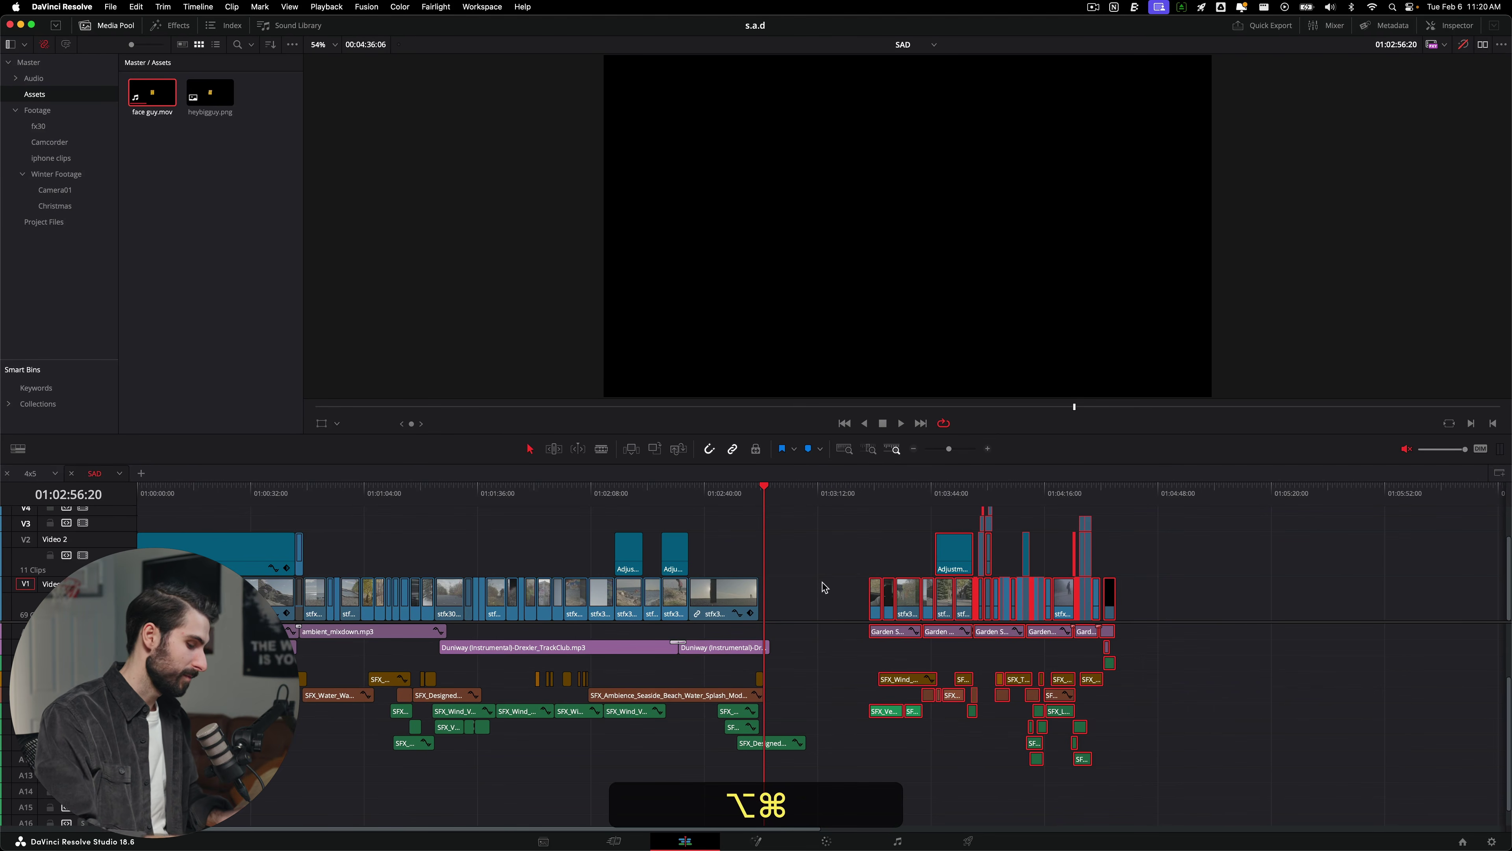
# Select every clip before the gap on all tracks and undo the shift of the closing clips.
pyautogui.press('alt+super+y')
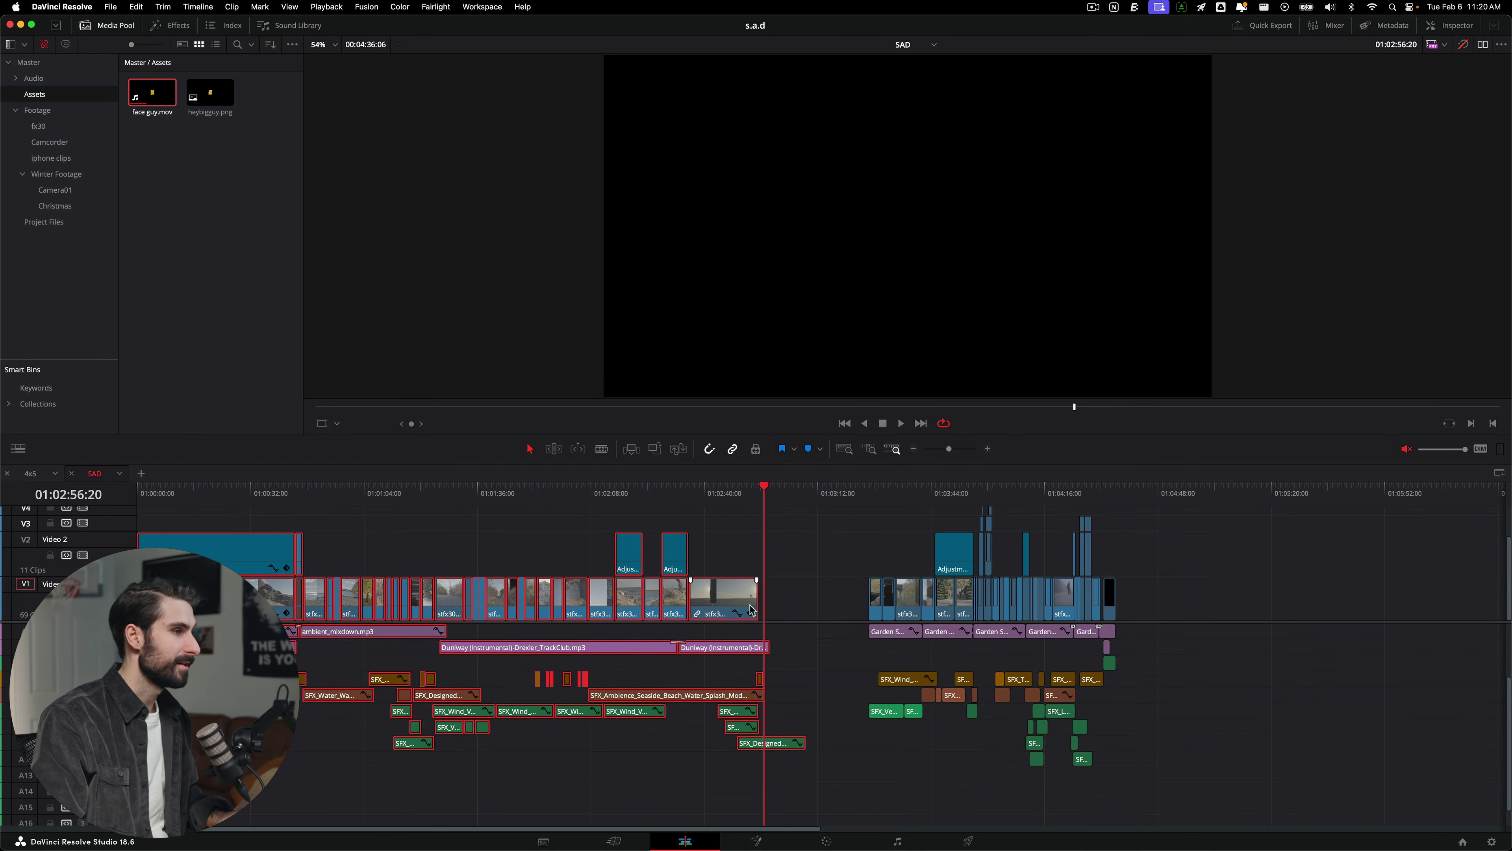
pyautogui.press('super+z')
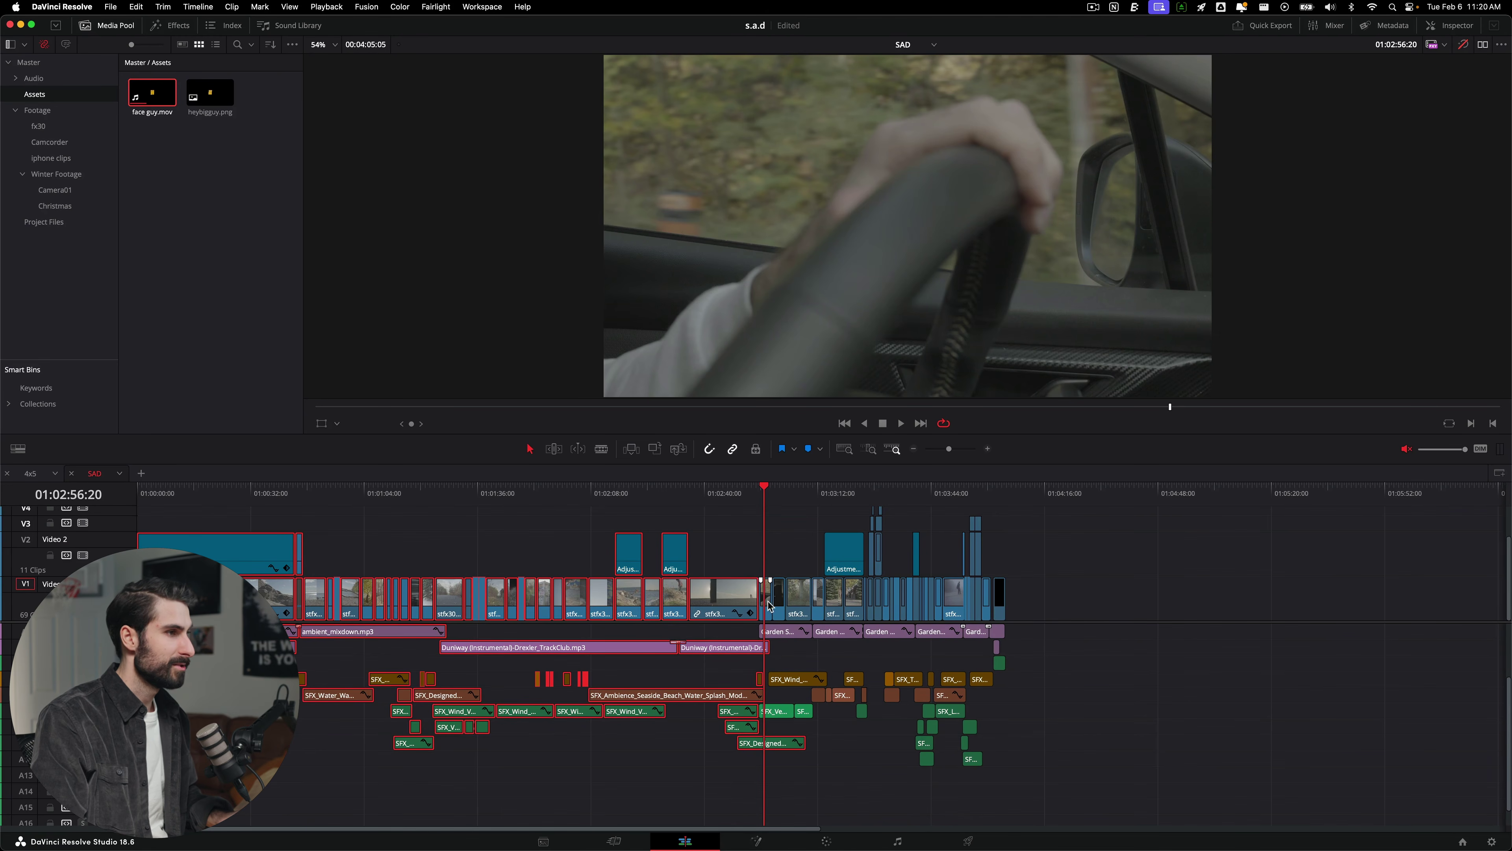
# Try selecting the Video 1 clip at the playhead and the Duniway music clips, and clear the selection.
pyautogui.click(769, 606)
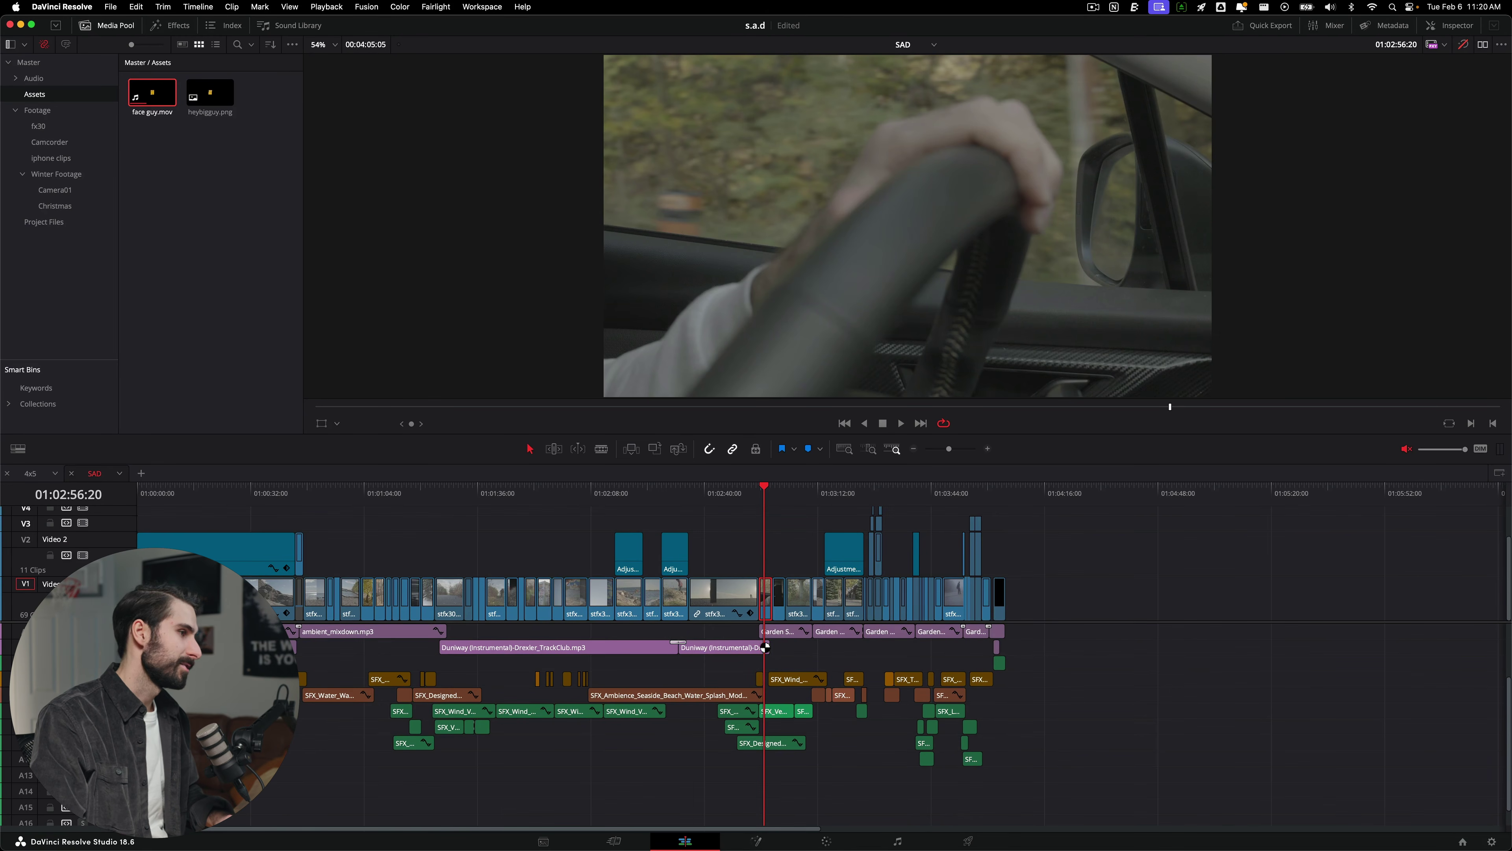
pyautogui.moveTo(612, 631); pyautogui.dragTo(757, 664)
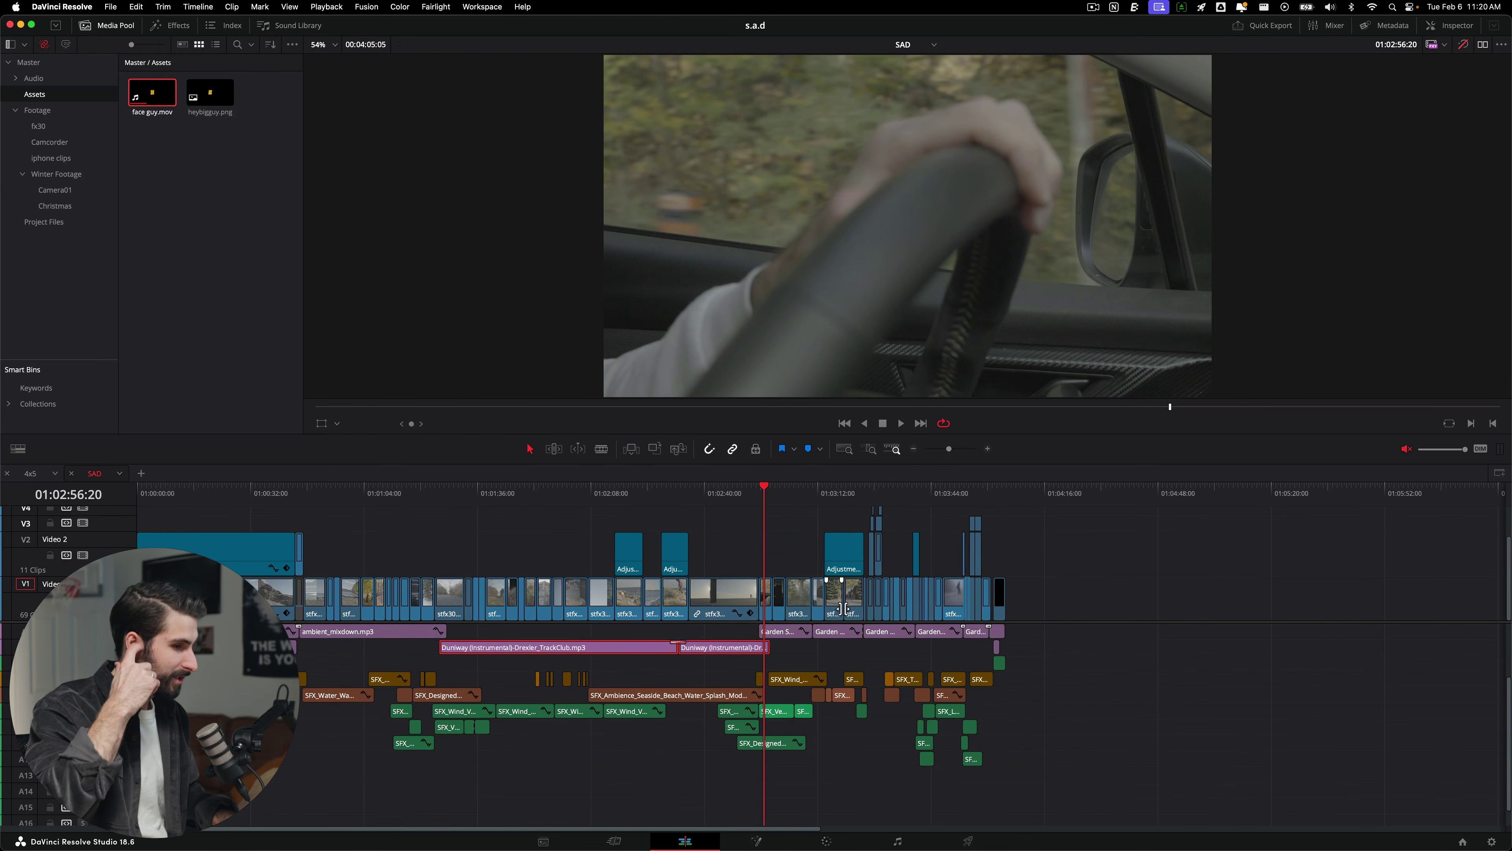
pyautogui.click(776, 543)
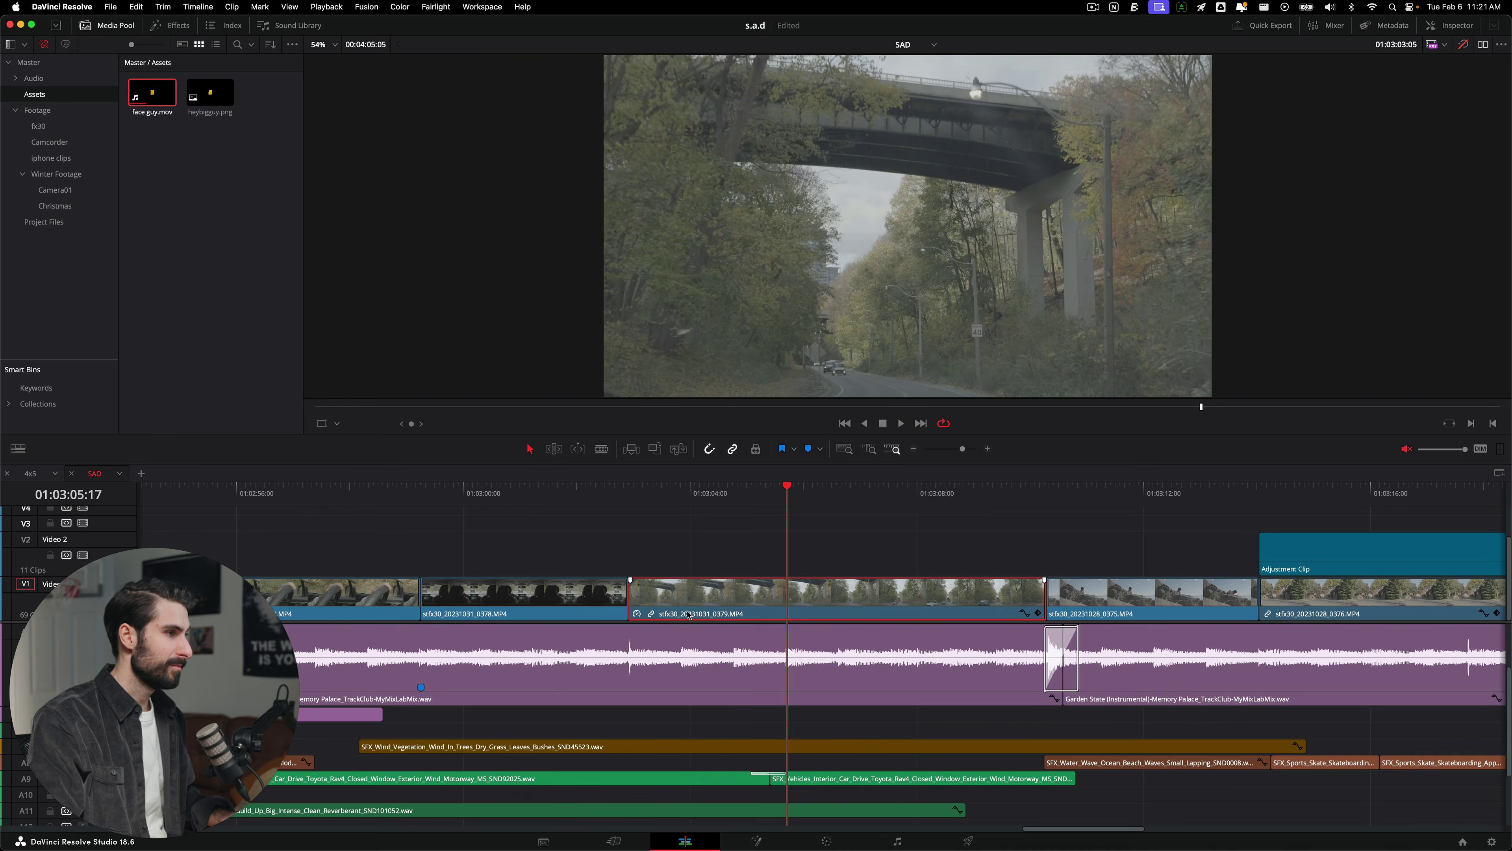
# Show the retime controls on stfx30_20231031_0379.MP4 and speed it up to 145% by pulling its start in to the playhead.
pyautogui.press('super+r')
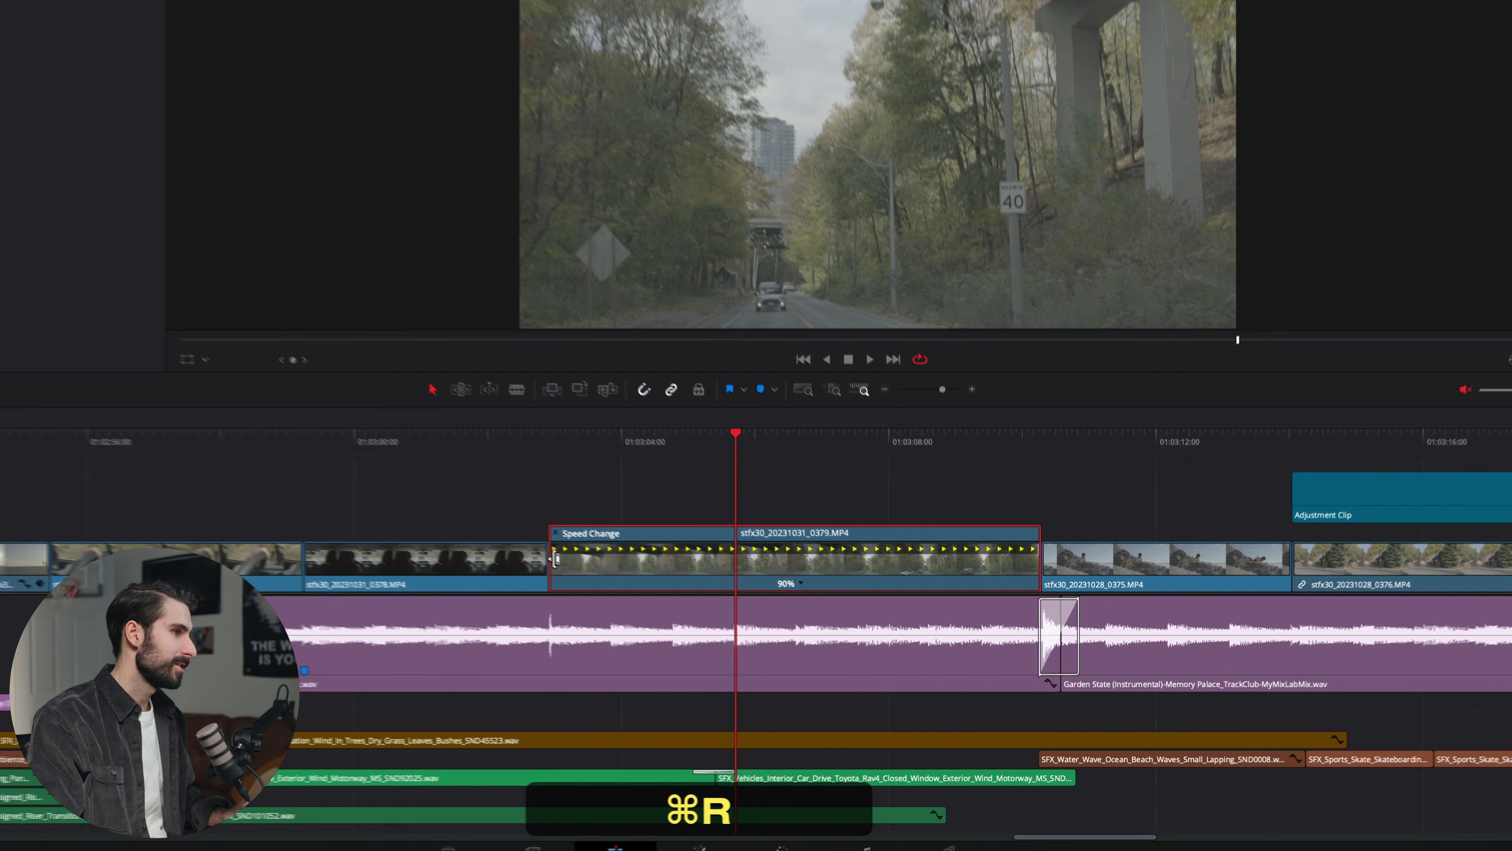
pyautogui.moveTo(542, 530); pyautogui.dragTo(722, 543)
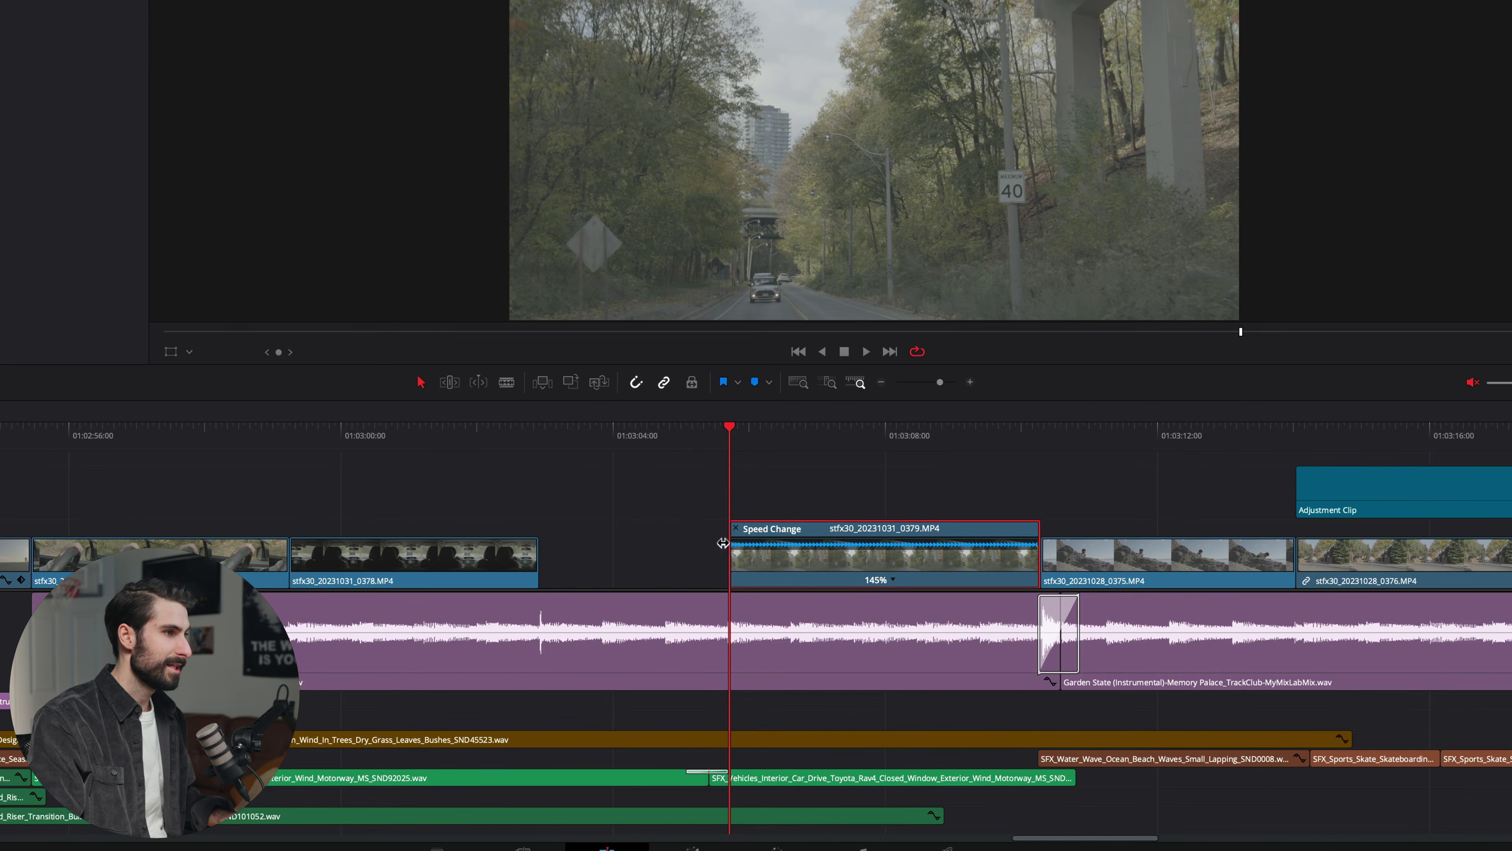
pyautogui.click(730, 543)
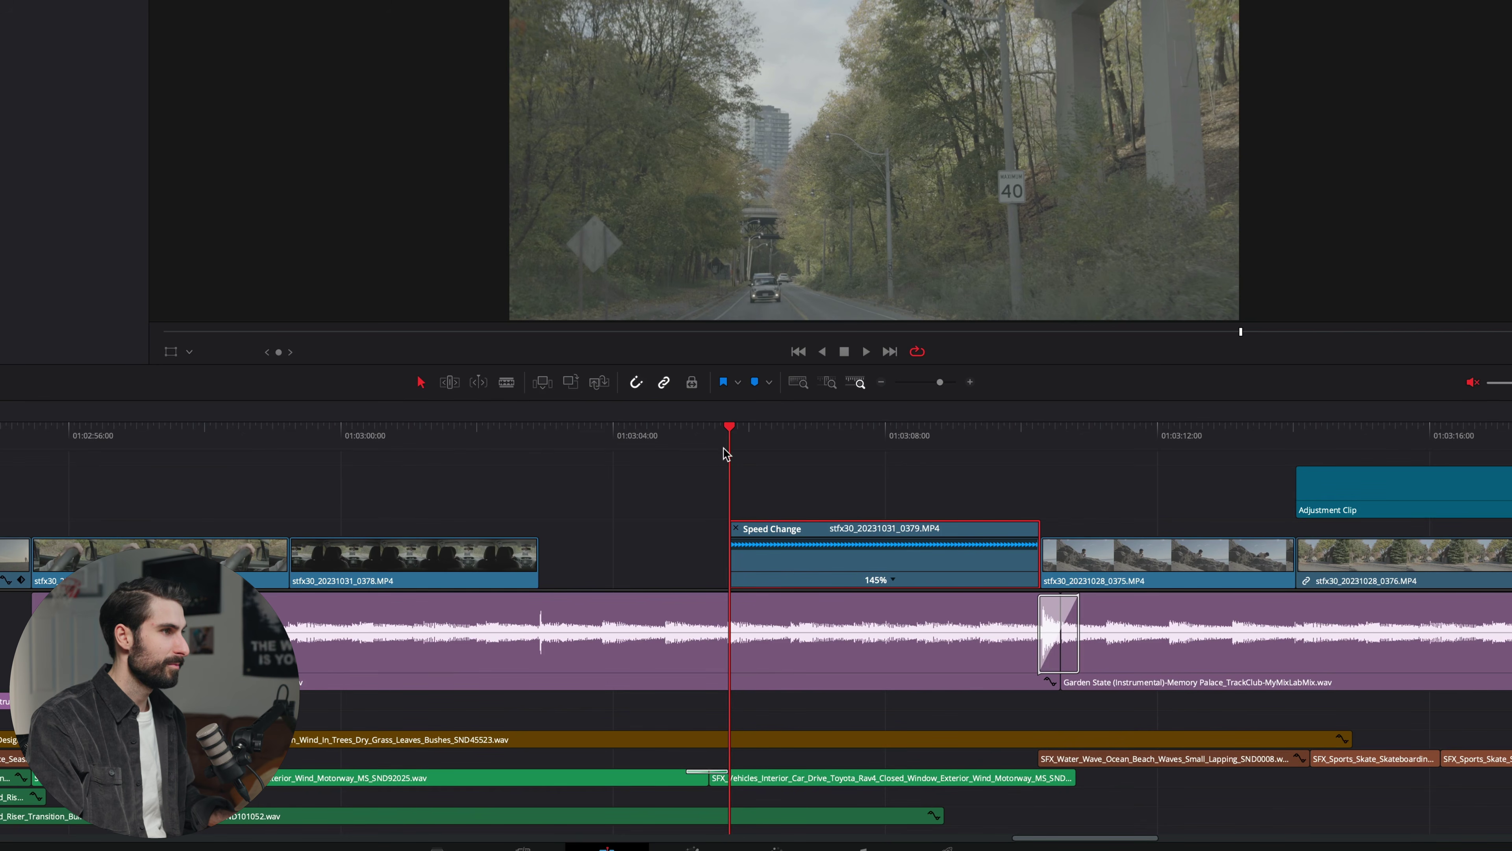
# Place the playhead in the gap before the retimed clip, try trimming the clip's start, and undo the trim.
pyautogui.moveTo(727, 456); pyautogui.dragTo(608, 461)
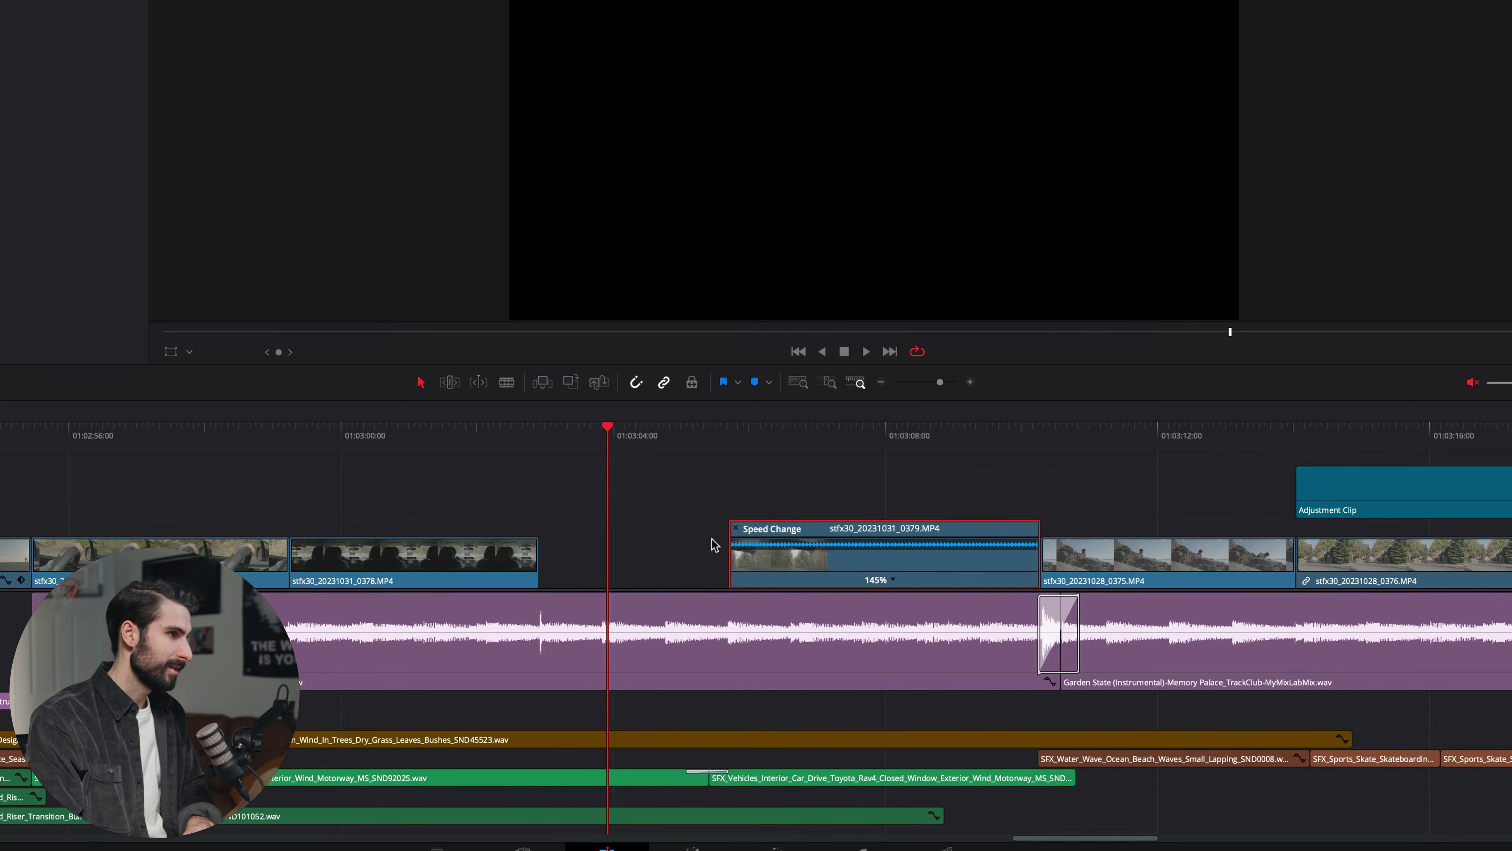
pyautogui.press('Left')
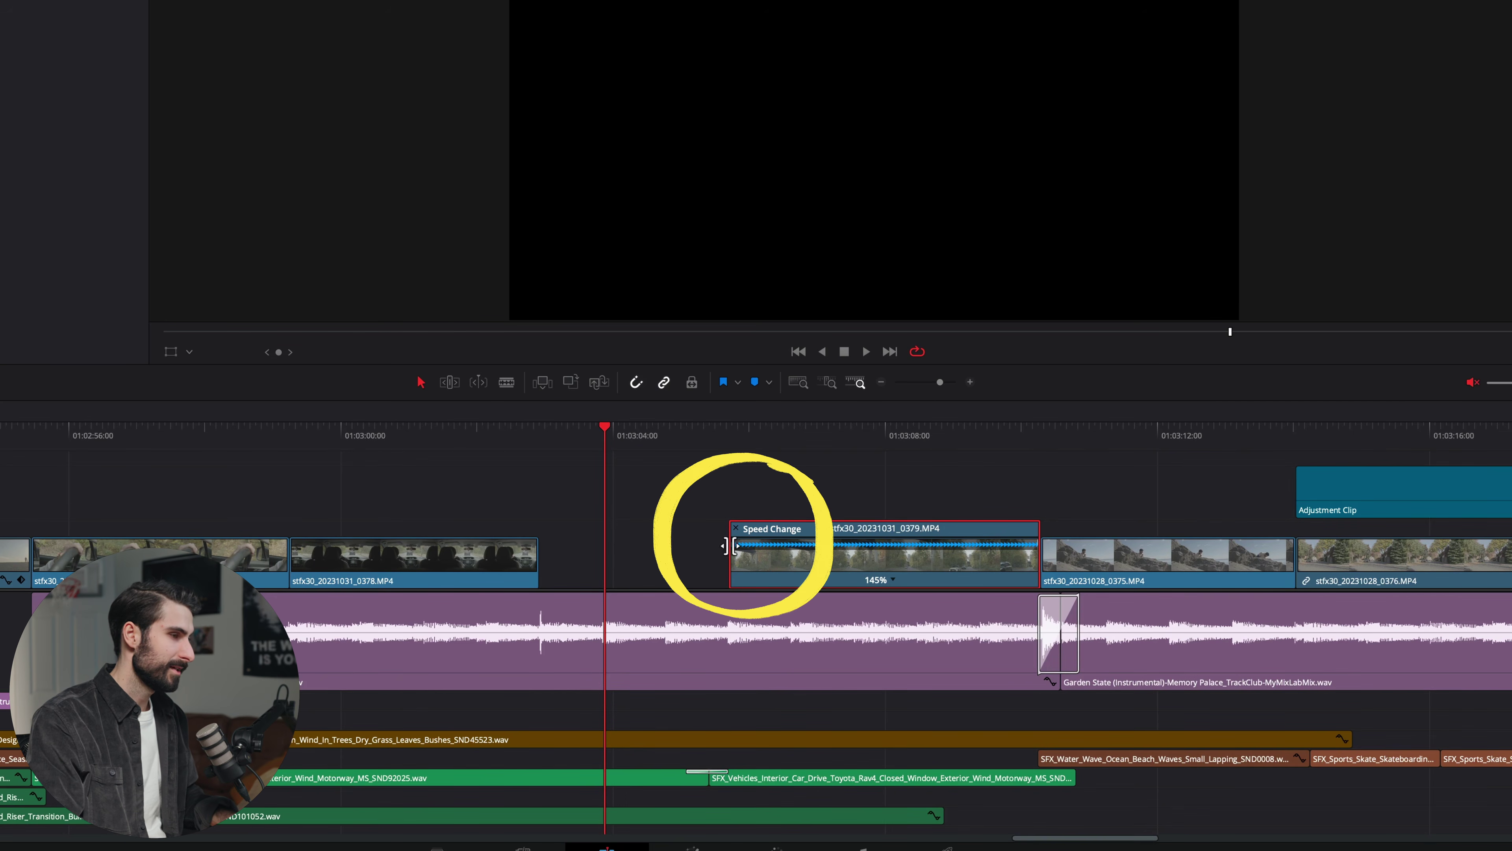
pyautogui.moveTo(727, 556); pyautogui.dragTo(792, 555)
pyautogui.press('super+z')
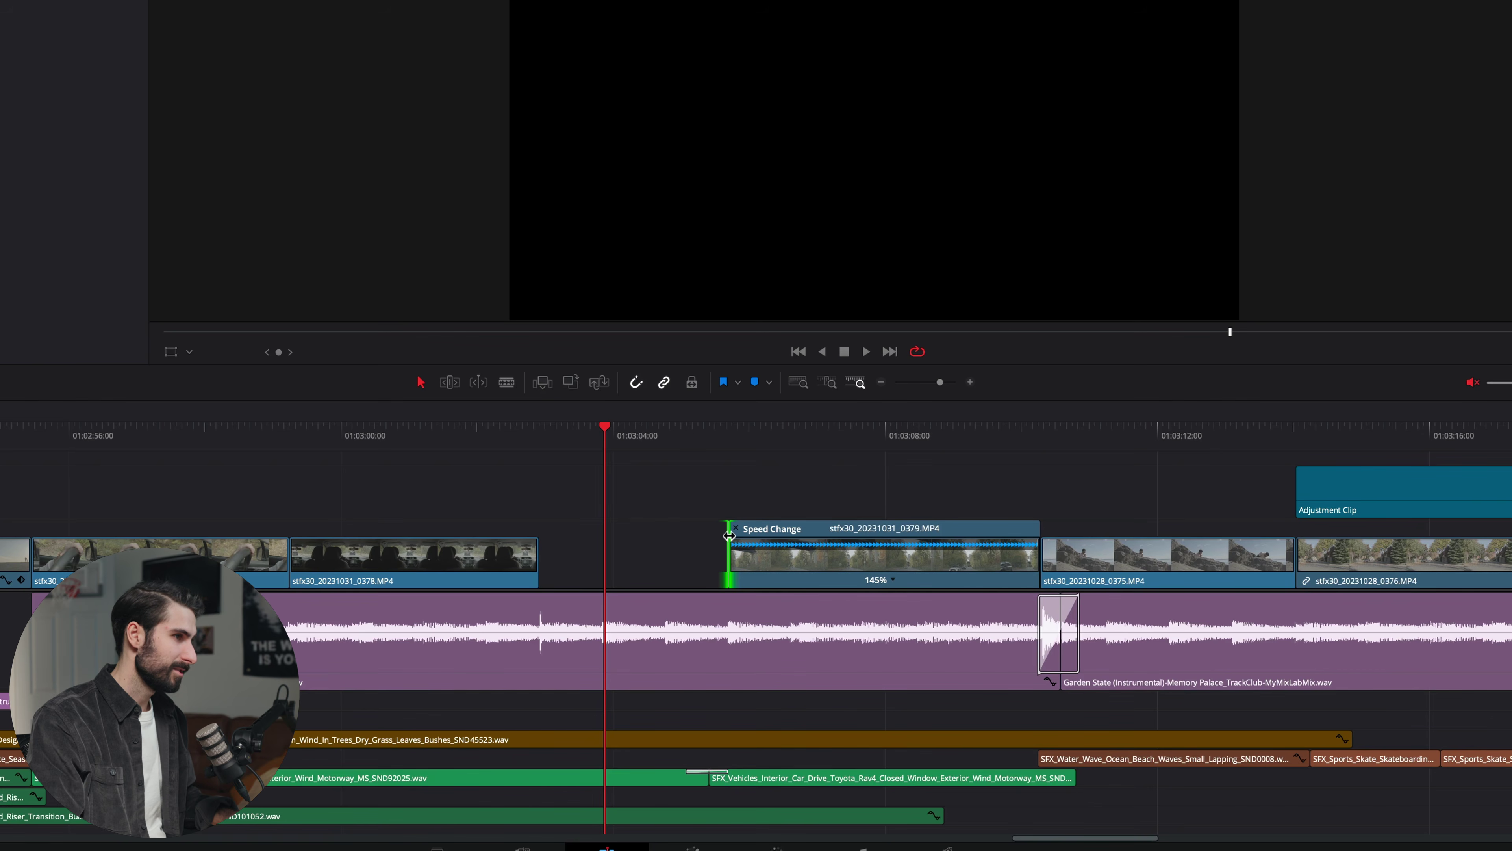
# Slow the clip to 103% and further until its start meets stfx30_20231031_0378.MP4, and hide the retime controls.
pyautogui.moveTo(729, 535); pyautogui.dragTo(612, 535)
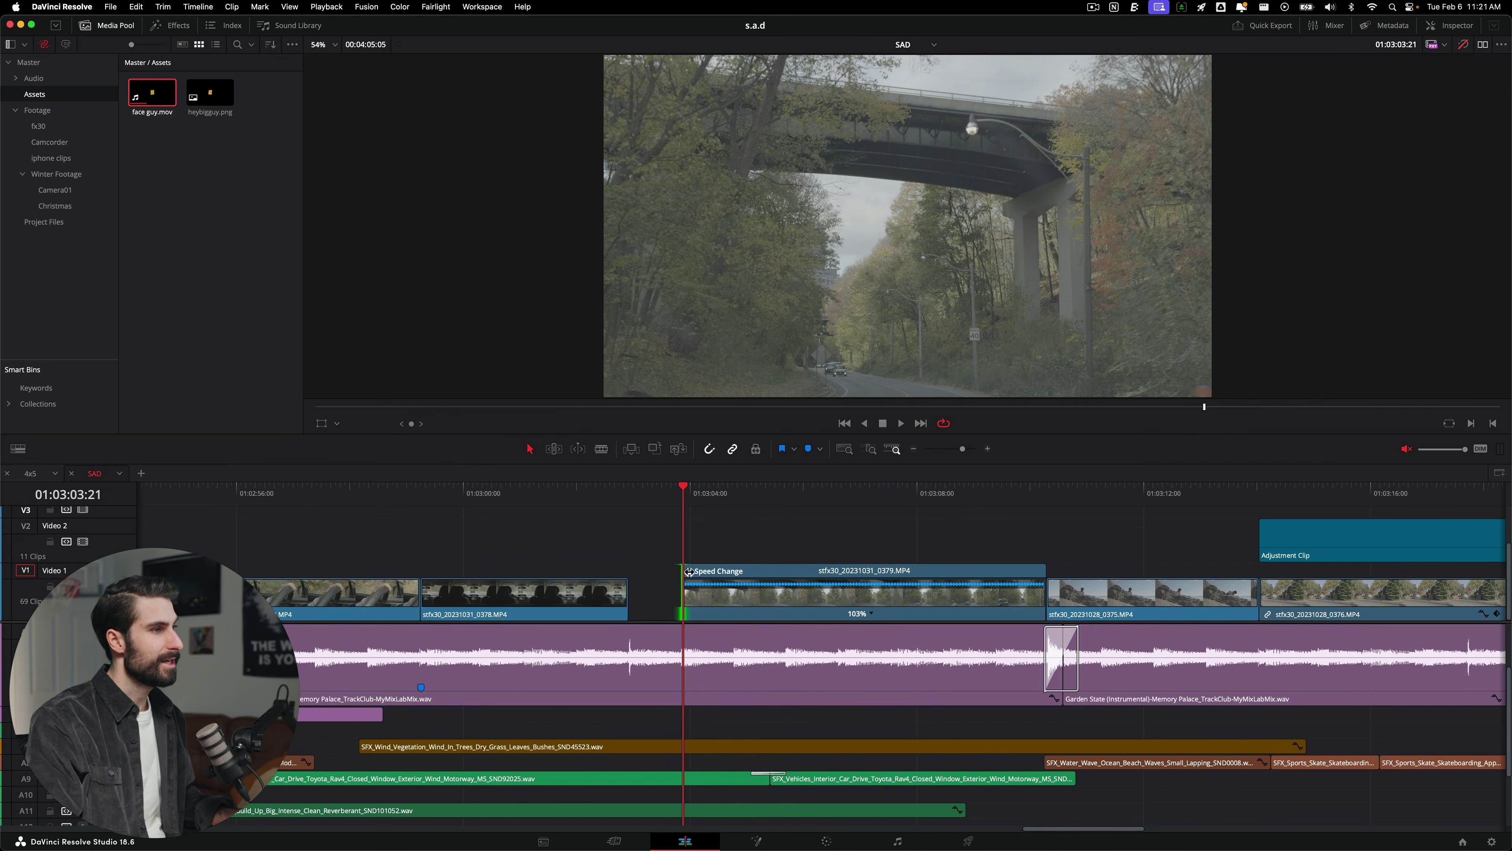
pyautogui.click(685, 571)
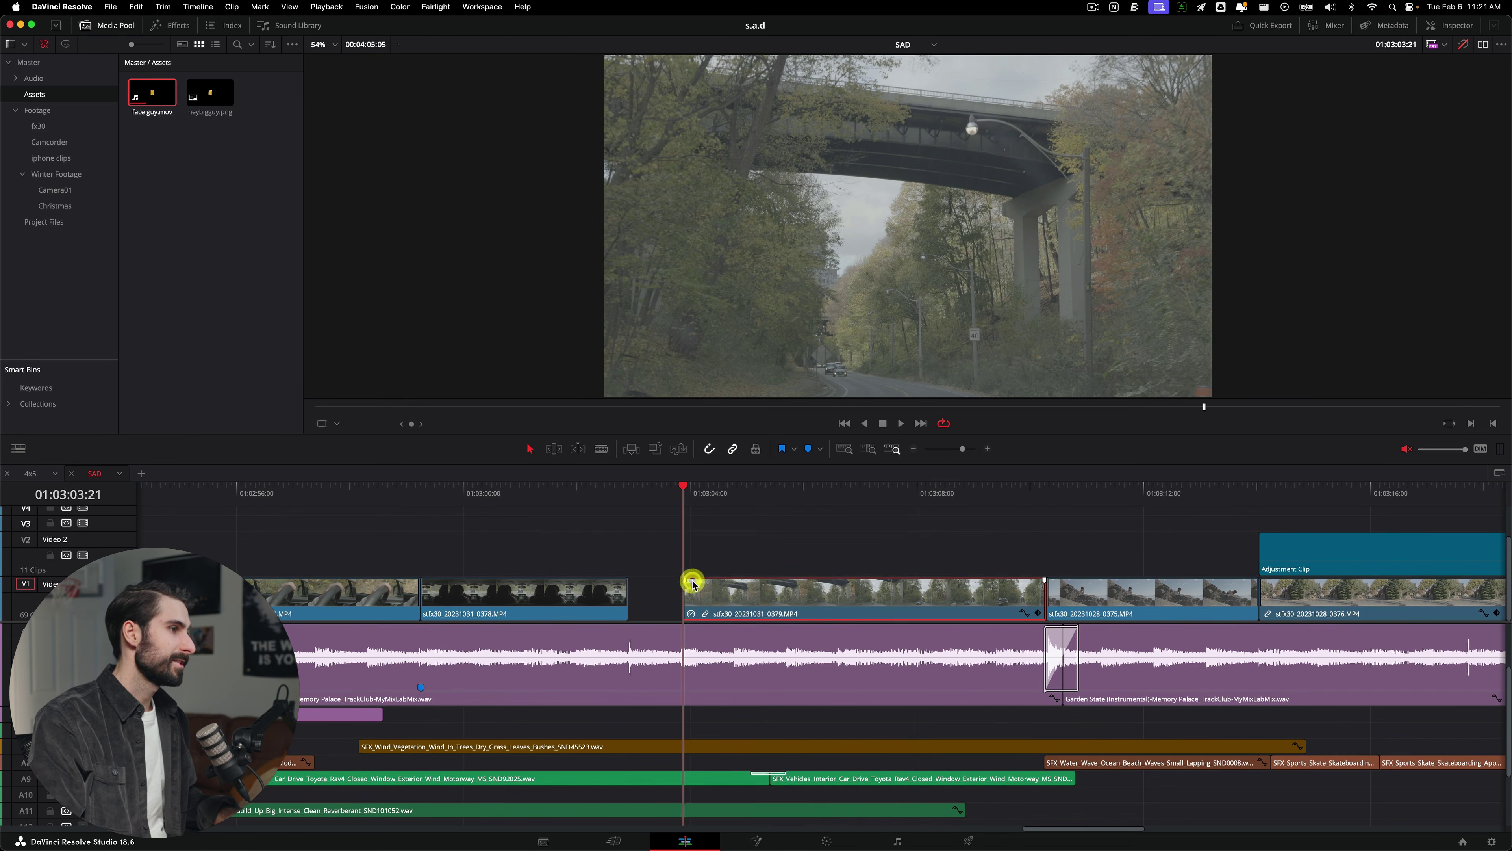
pyautogui.press('super+r')
pyautogui.moveTo(685, 574); pyautogui.dragTo(630, 573)
pyautogui.press('Escape')
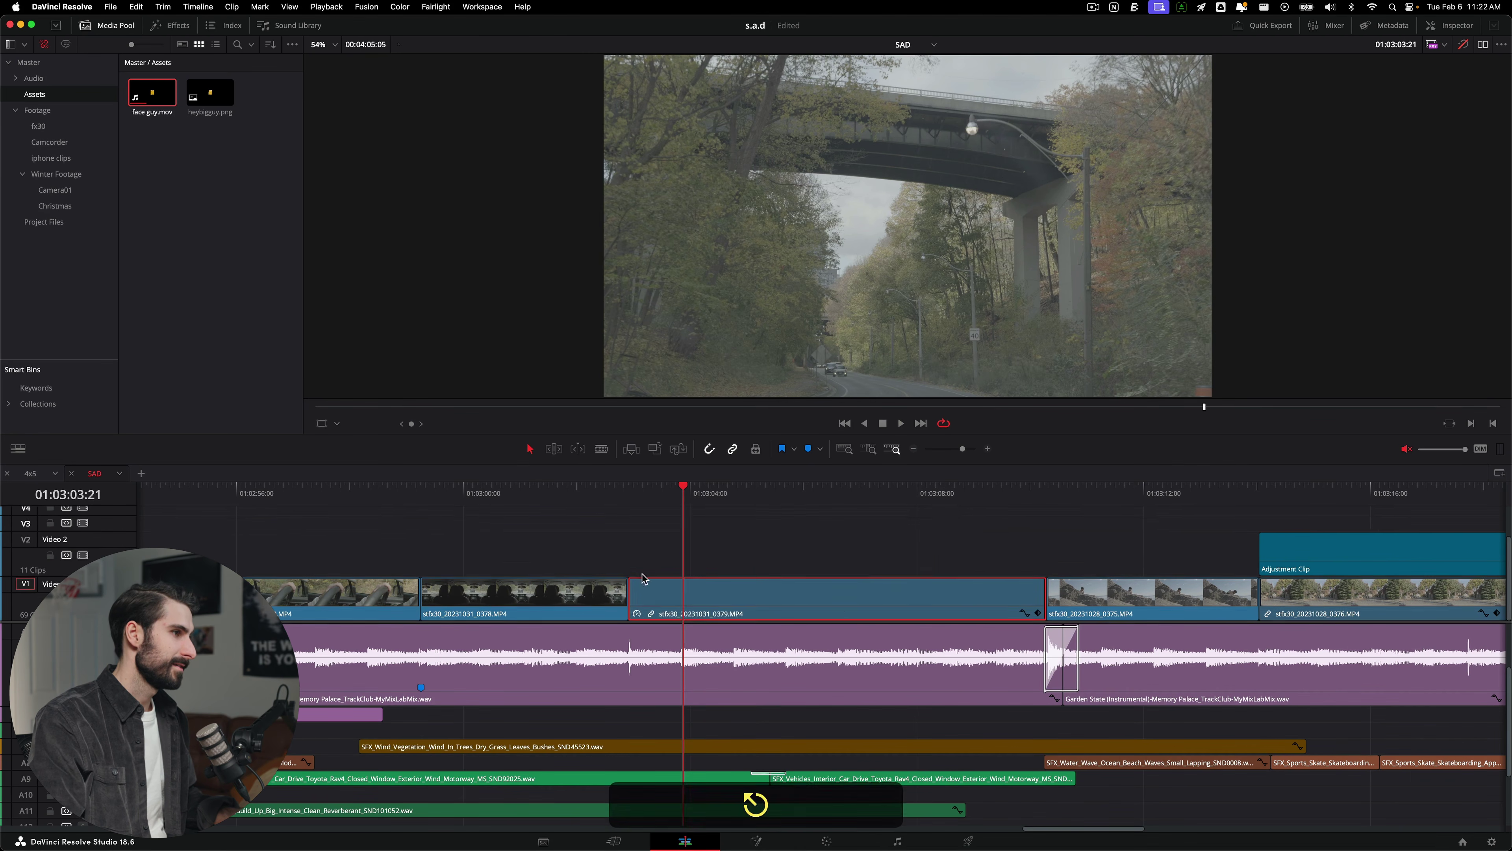
# Show the Change Clip Speed settings for stfx30_20231031_0379.MP4 and cancel without applying anything.
pyautogui.press('r')
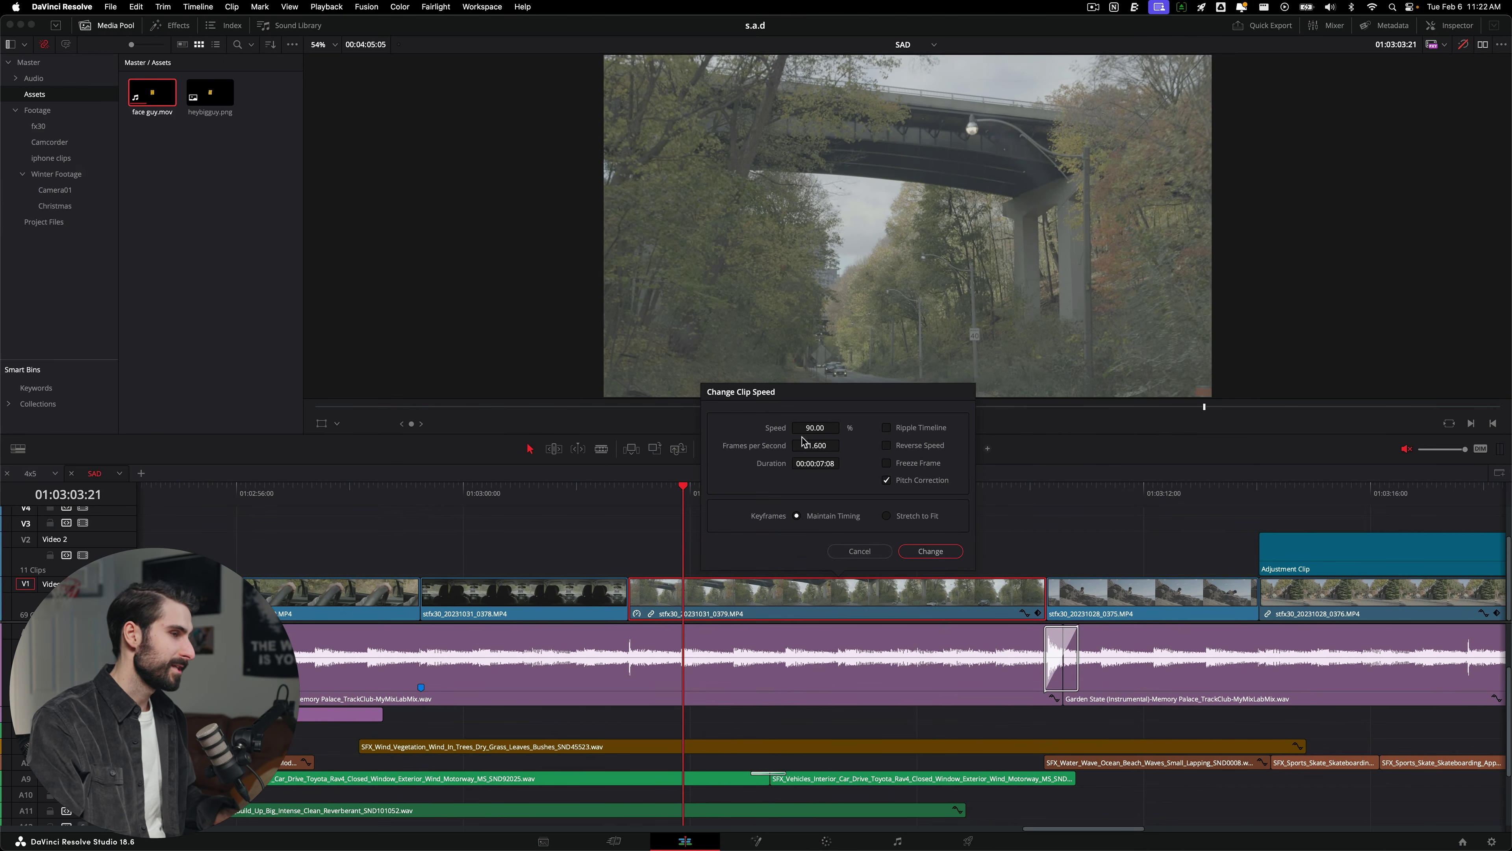
pyautogui.click(859, 551)
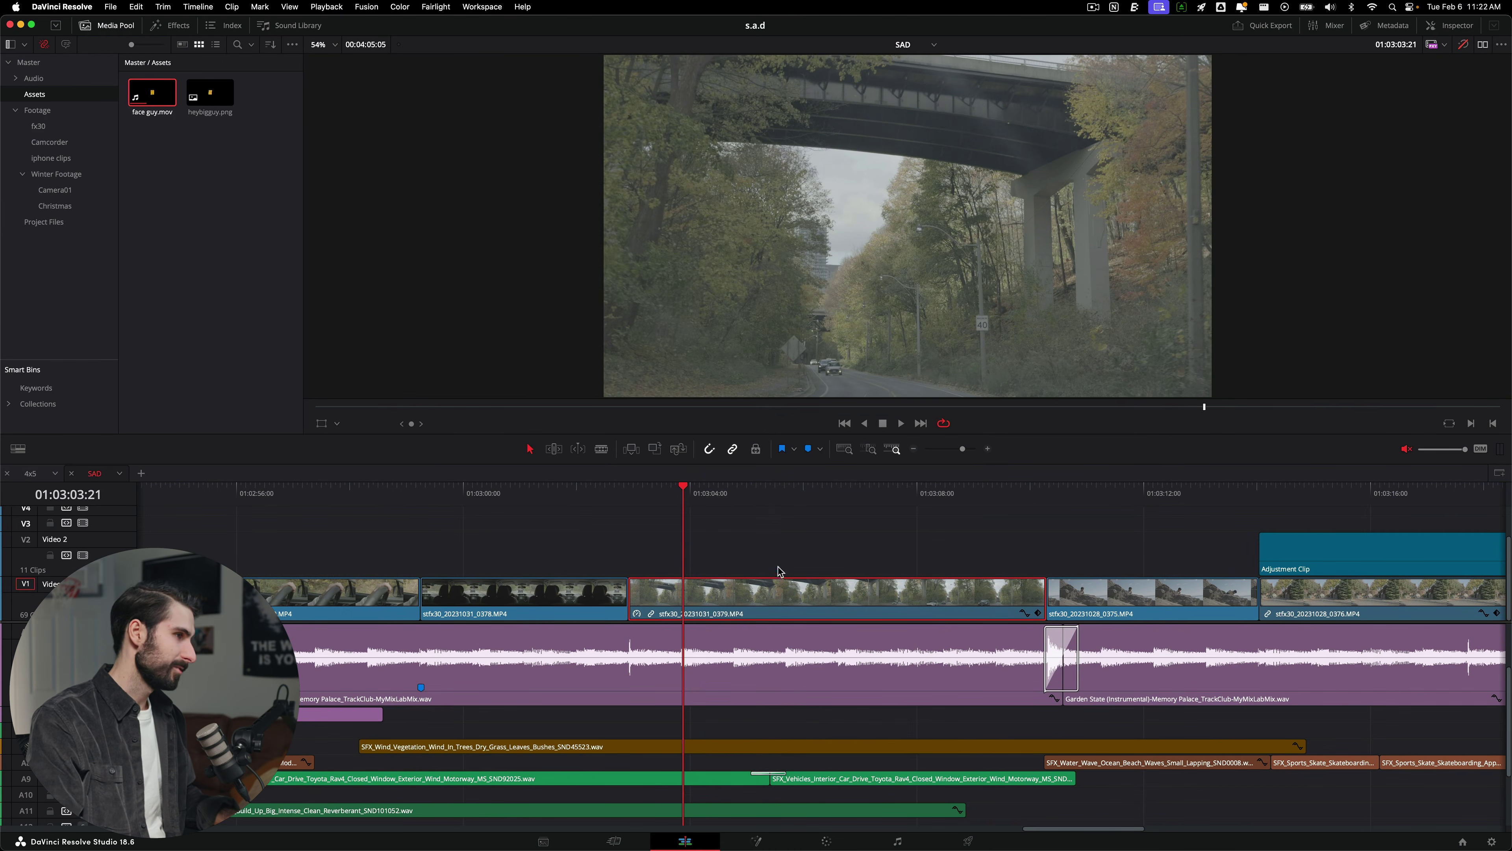
# Try shortening stfx30_20231031_0379.MP4 from its start with the retime controls, hide the controls and undo the speed change.
pyautogui.press('super')
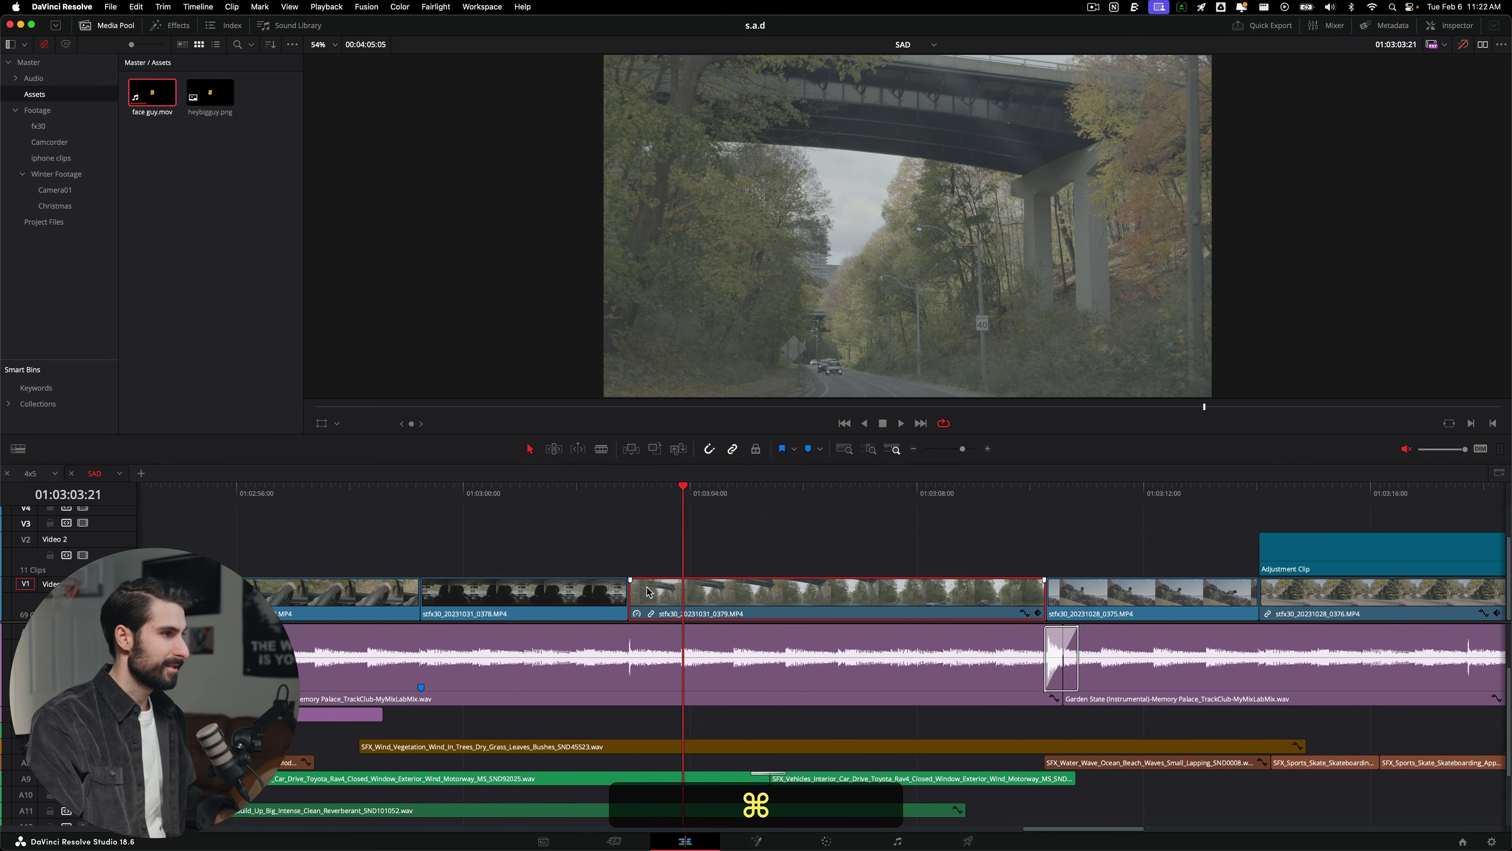
pyautogui.press('super+r')
pyautogui.moveTo(630, 576); pyautogui.dragTo(789, 590)
pyautogui.press('Escape')
pyautogui.press('super+z')
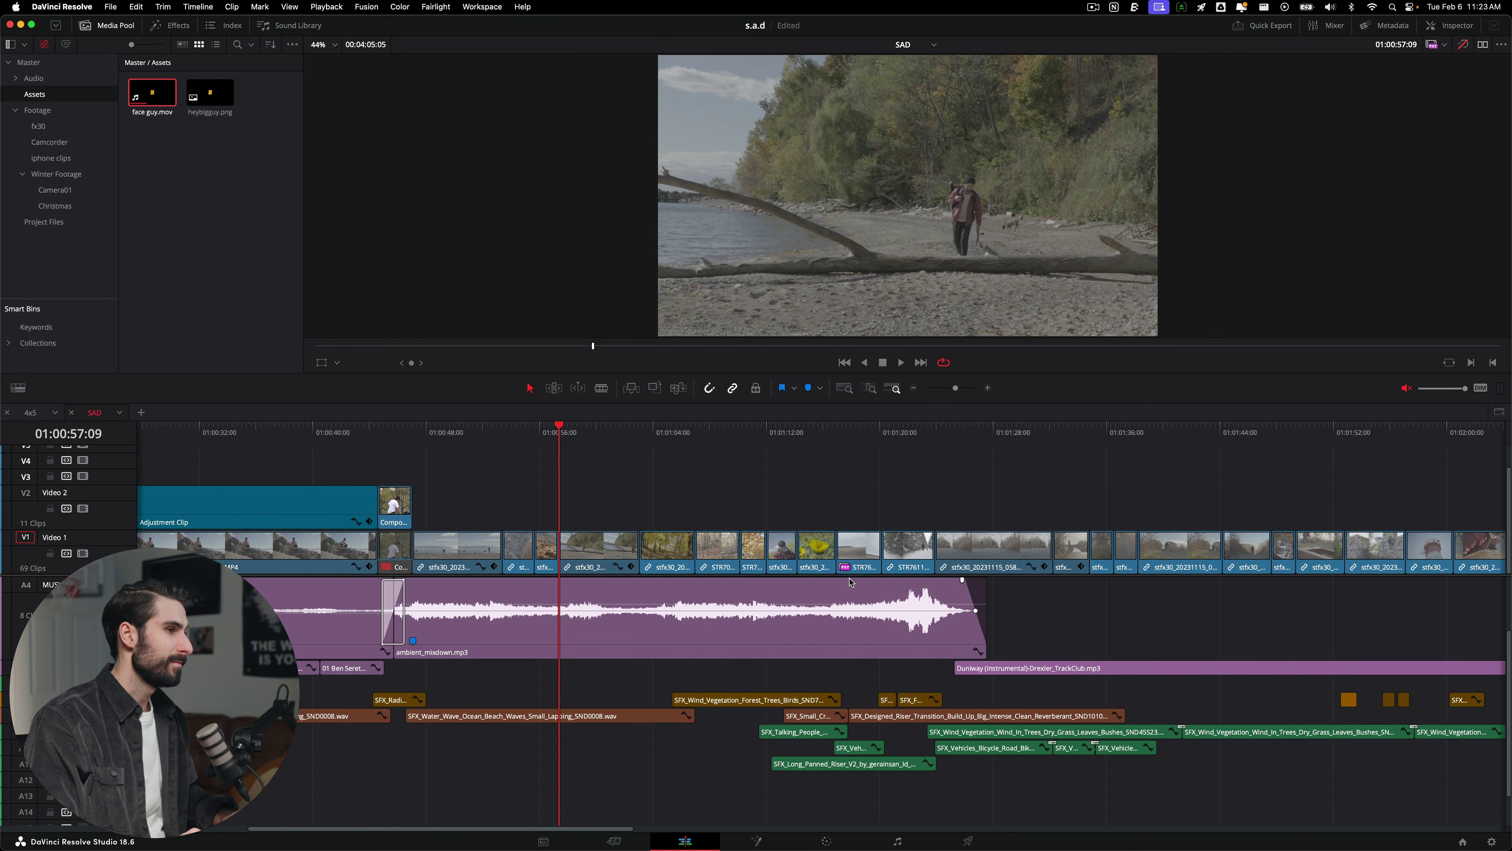
# Play around the playhead at 01:00:57:09 and 01:01:06:23 to review the cuts at those points.
pyautogui.press('/')
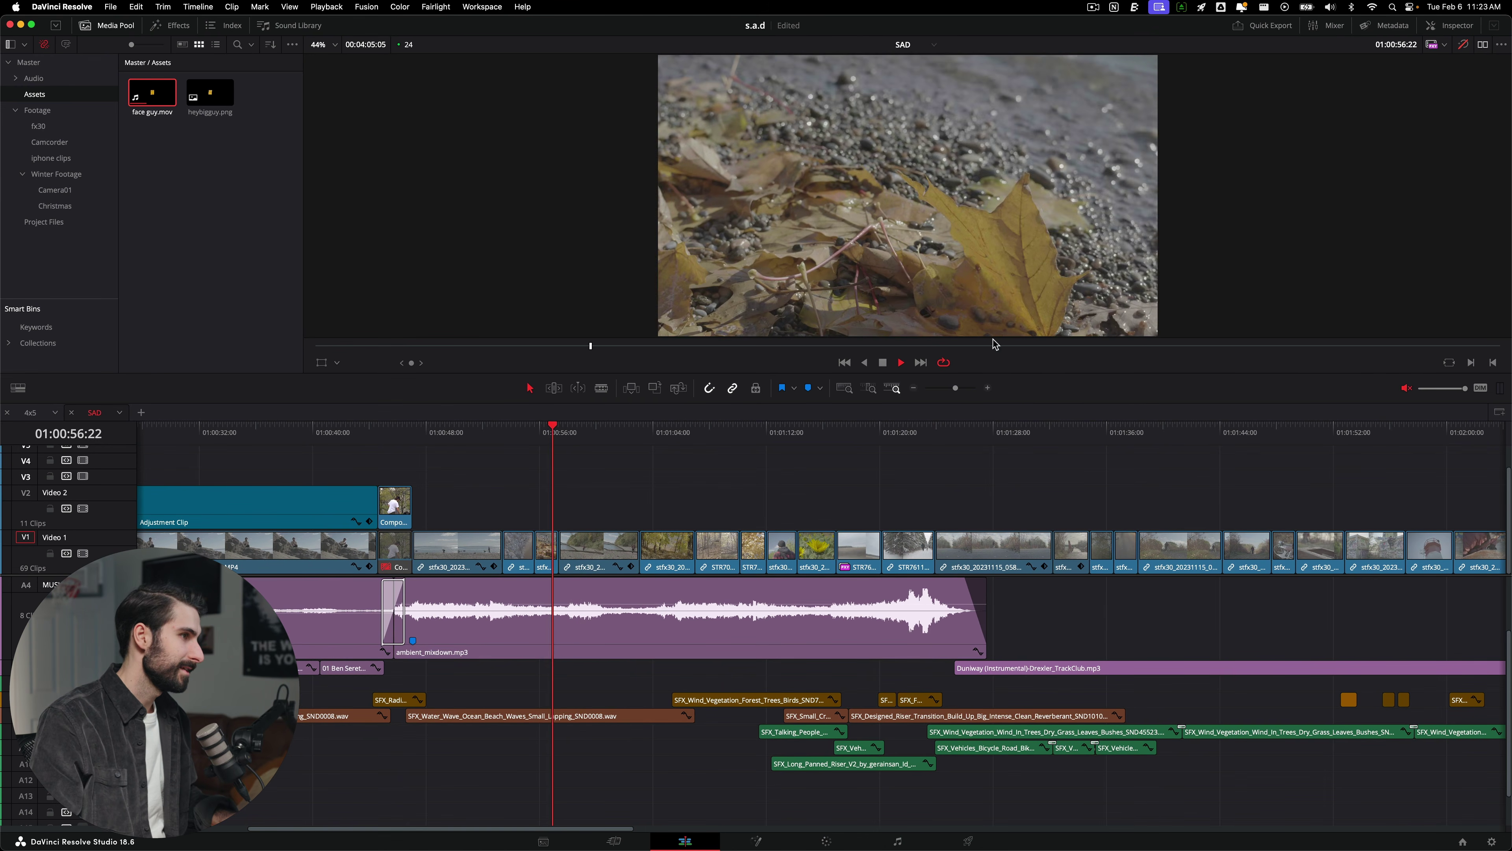
pyautogui.click(690, 436)
pyautogui.press('=')
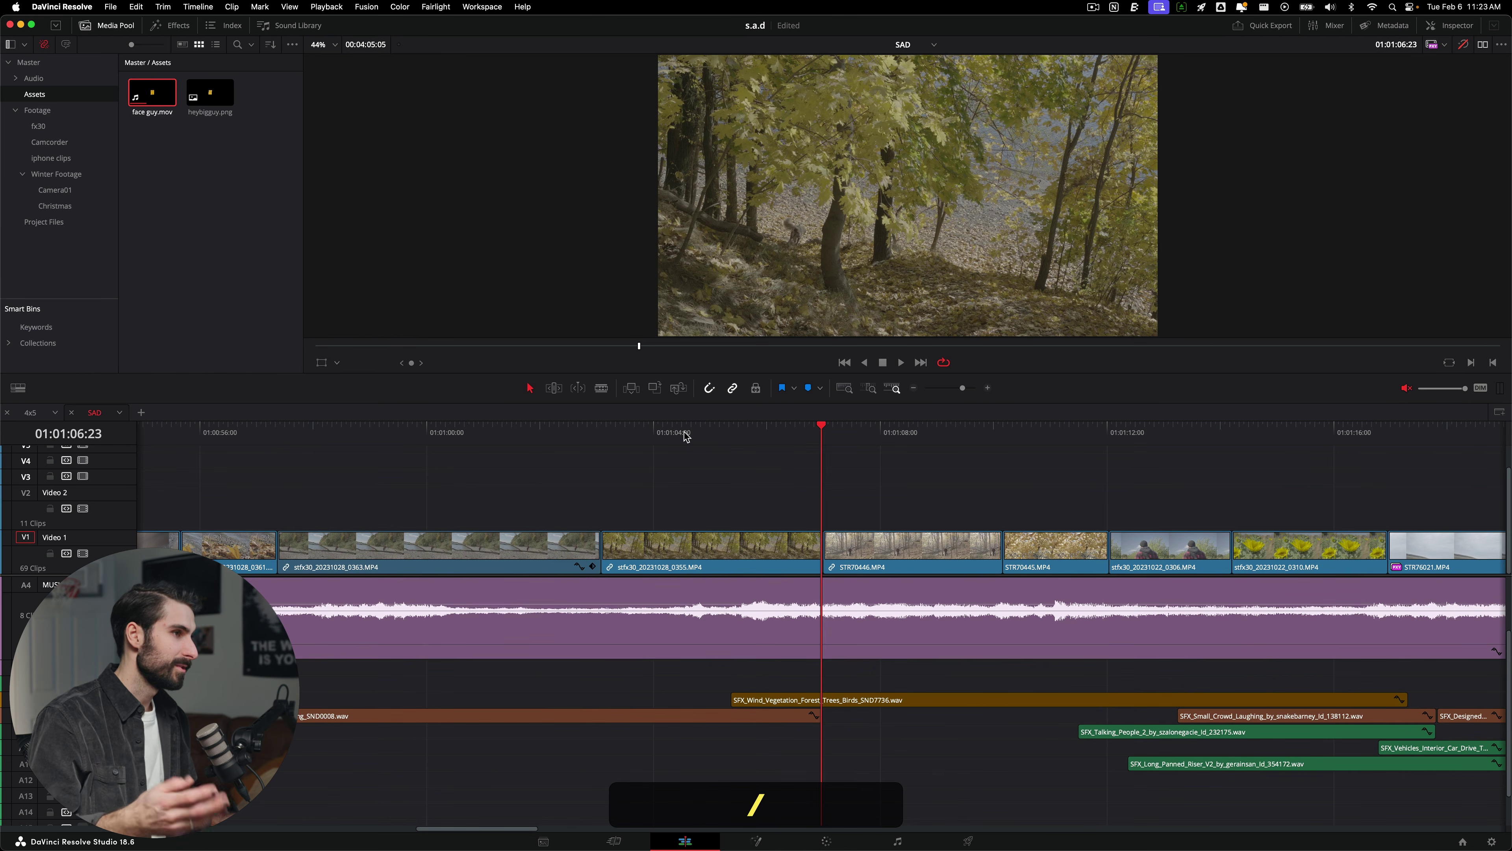
pyautogui.press('/')
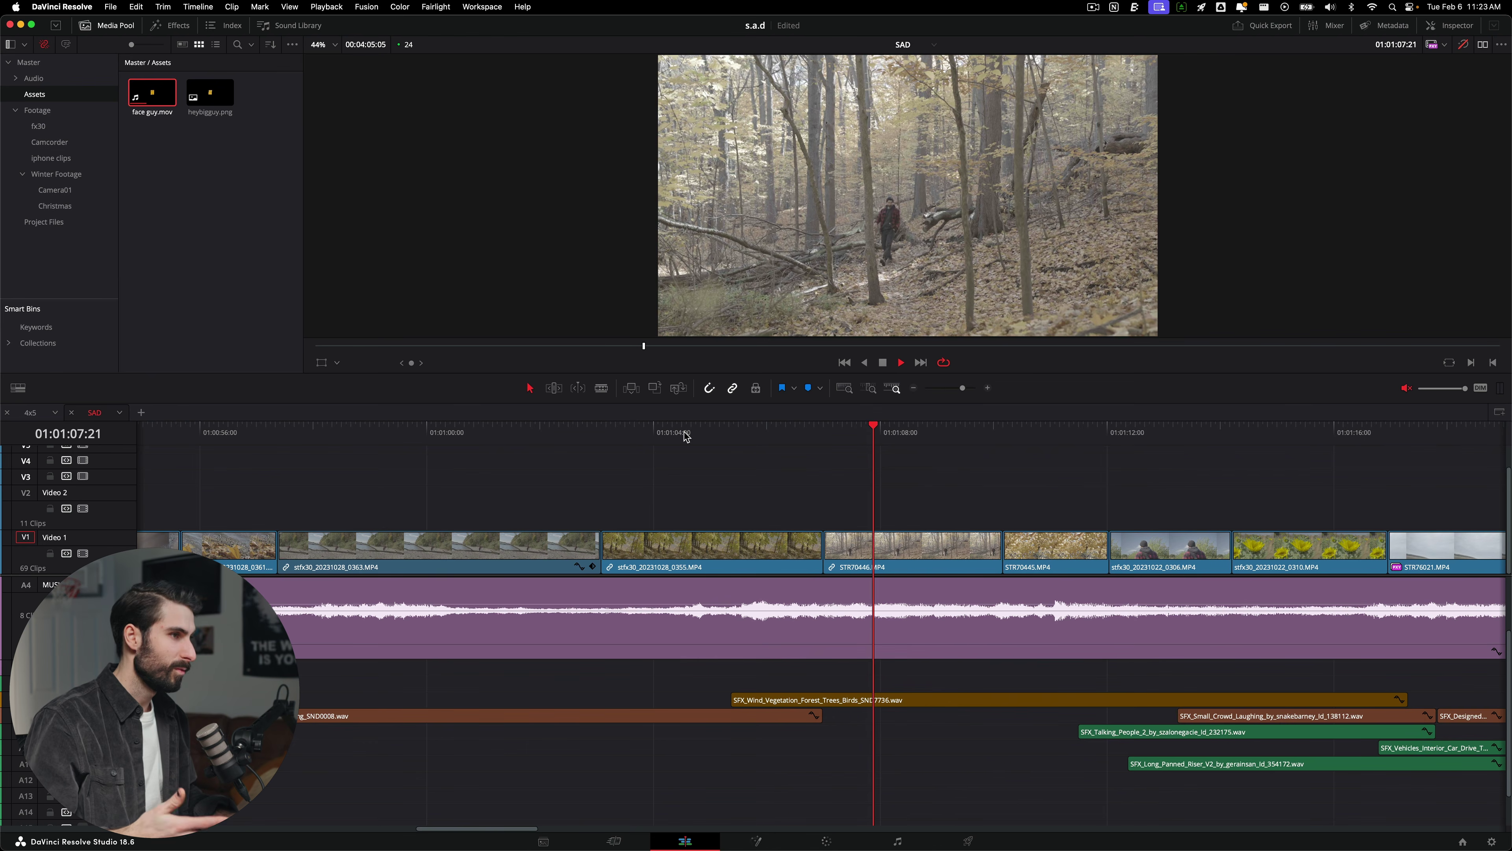
pyautogui.press('-')
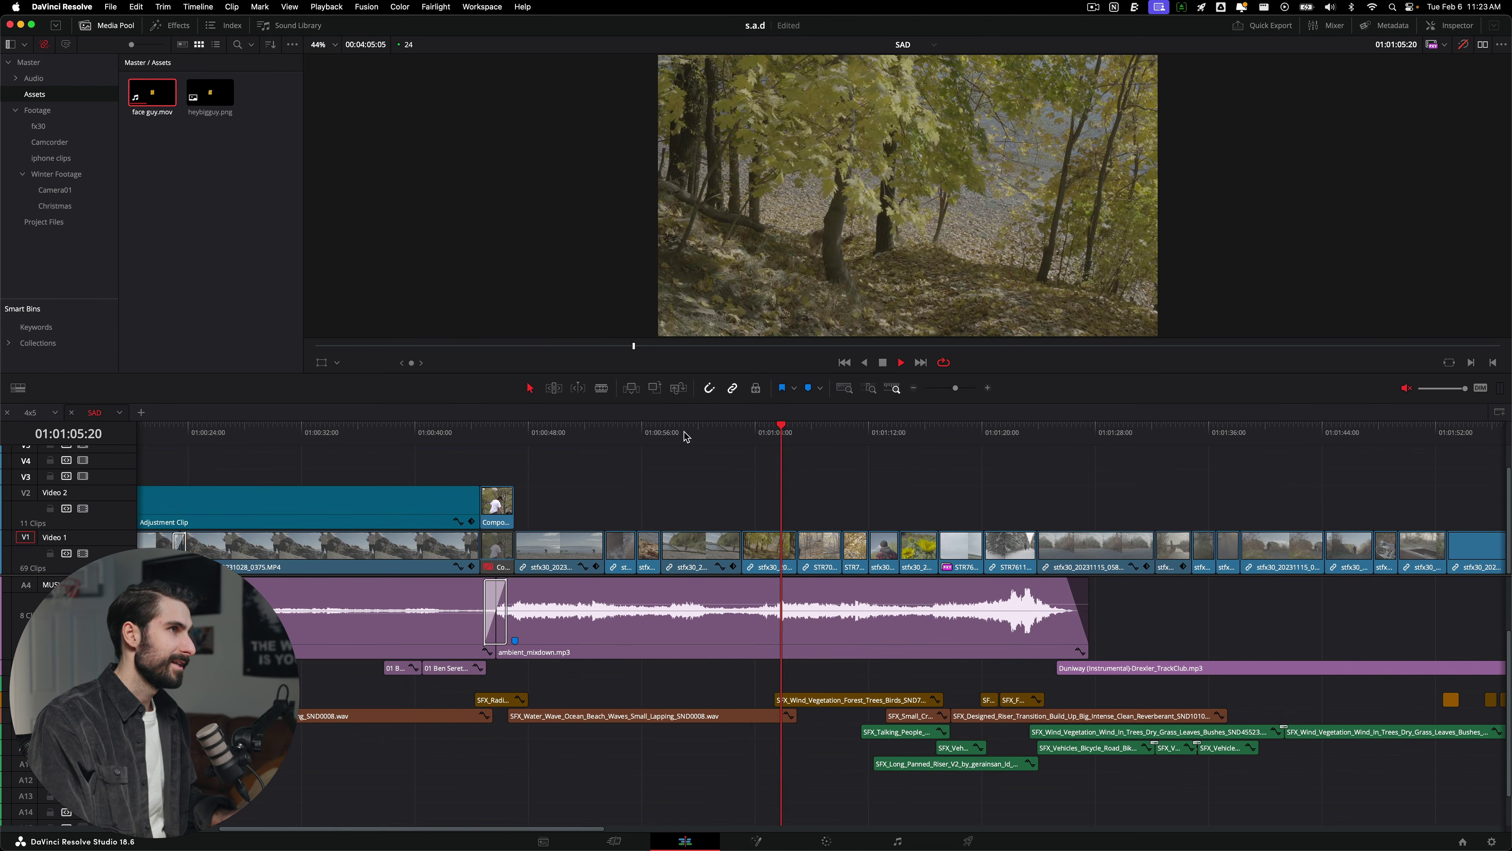
pyautogui.press('=')
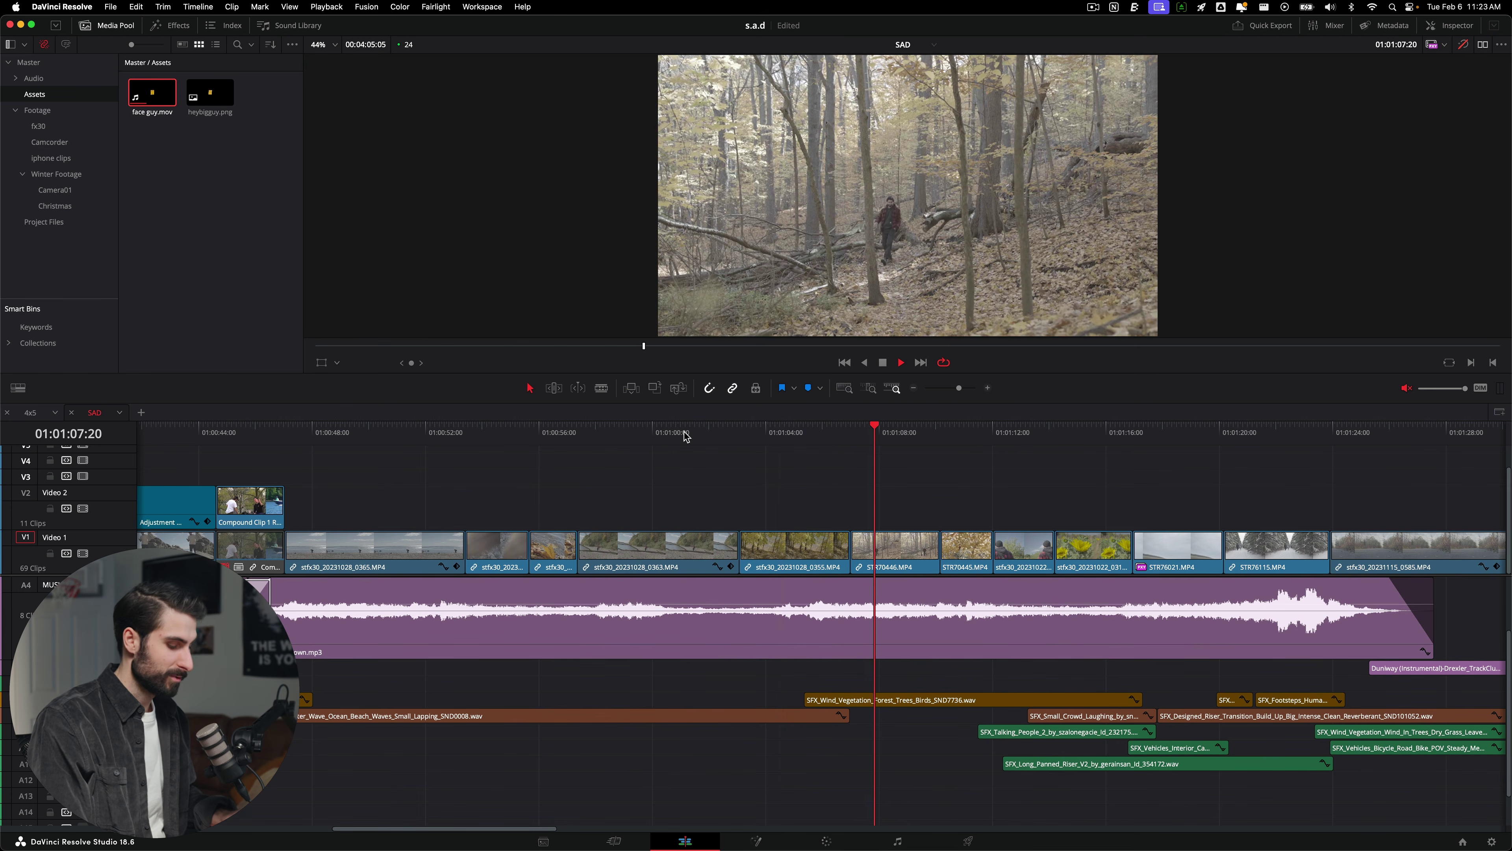
pyautogui.press('-')
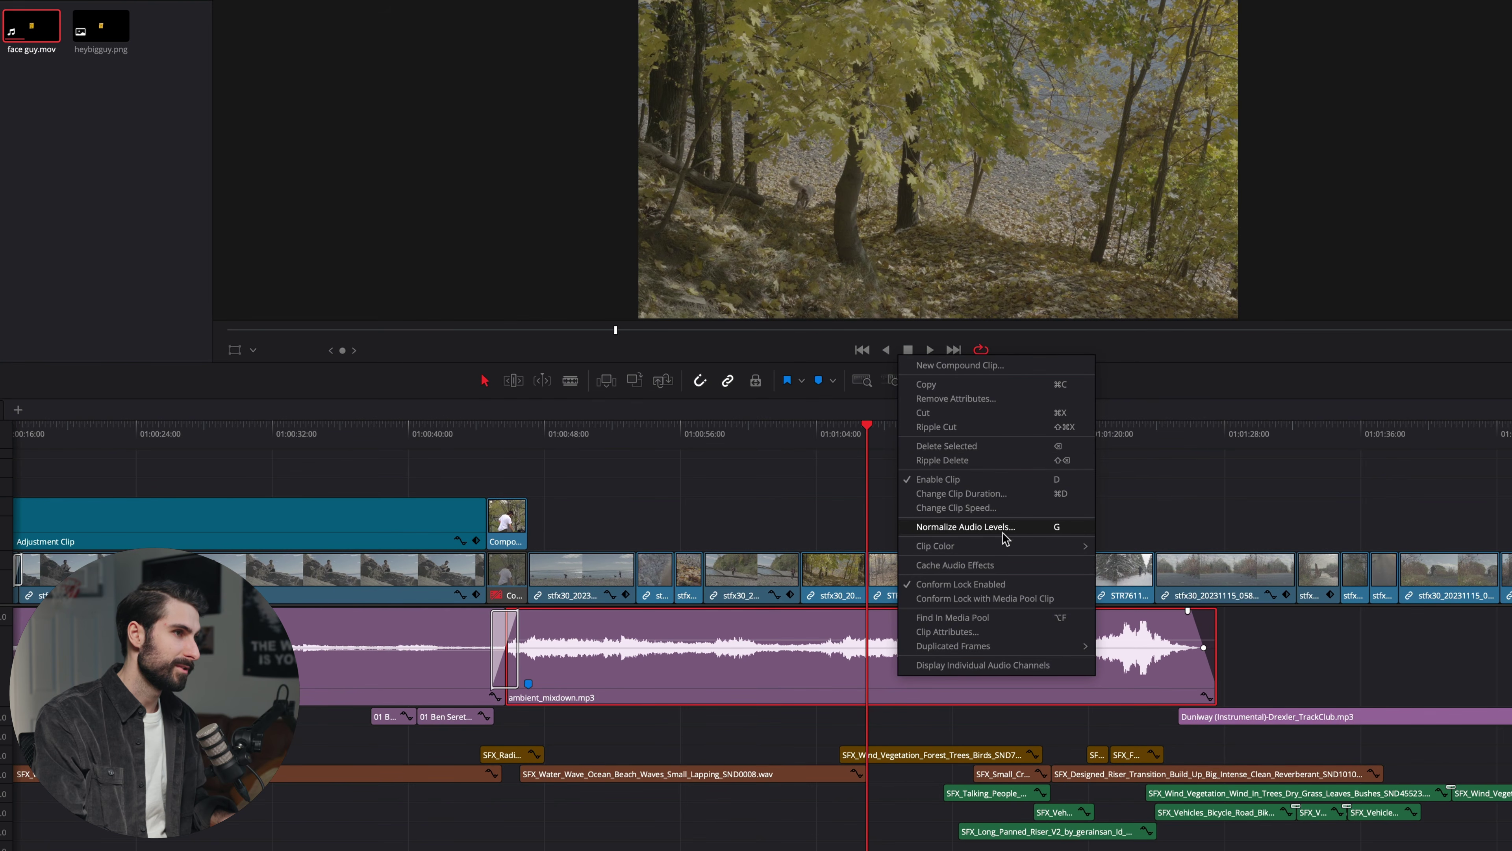
# Normalize ambient_mixdown.mp3 in Sample Peak Program mode with a target level of 5 dBFS, and undo the normalization.
pyautogui.click(1055, 533)
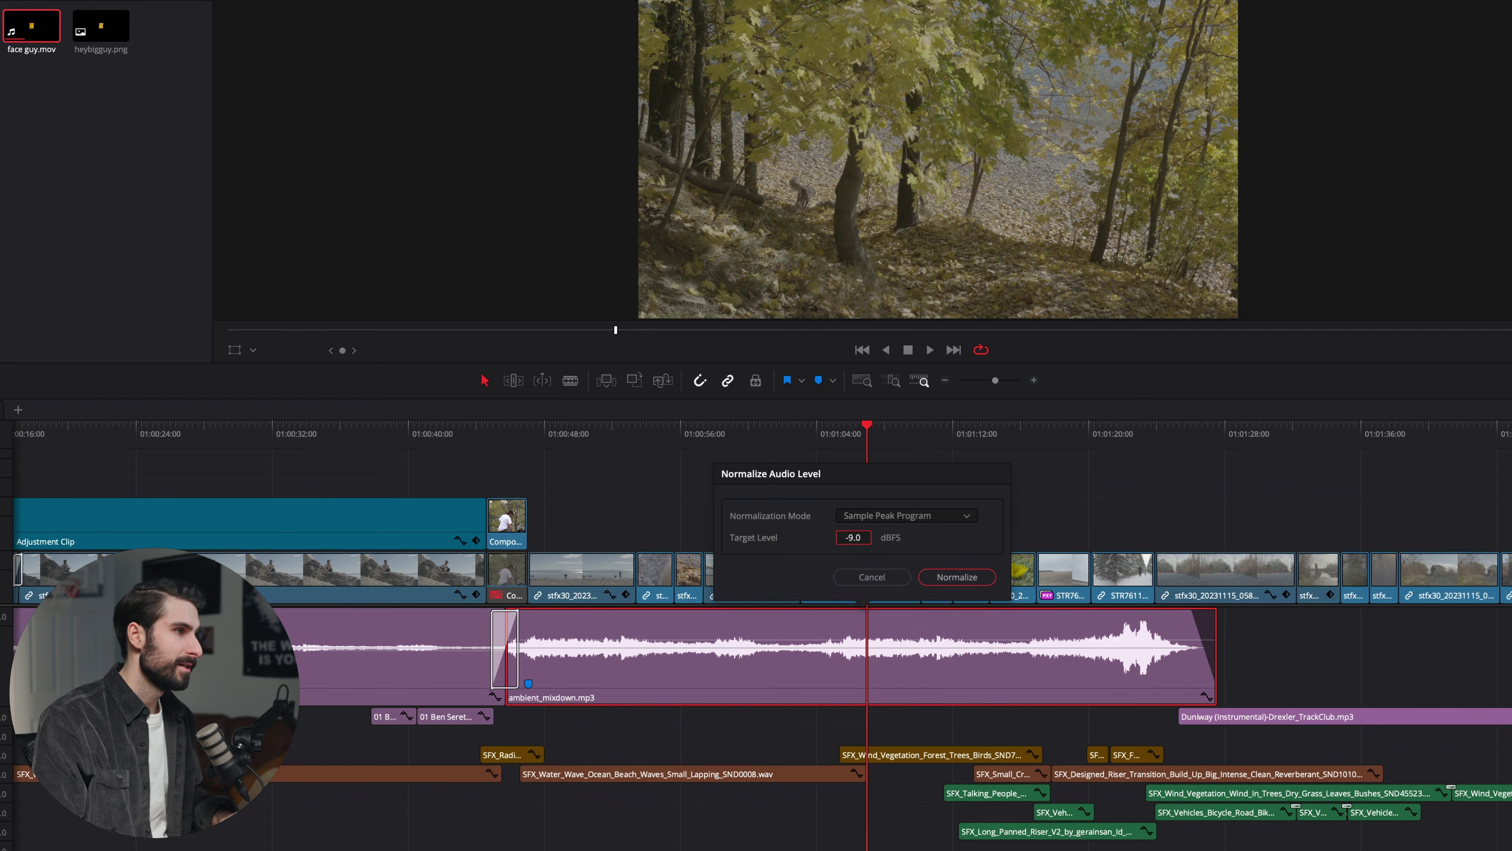
pyautogui.click(858, 538)
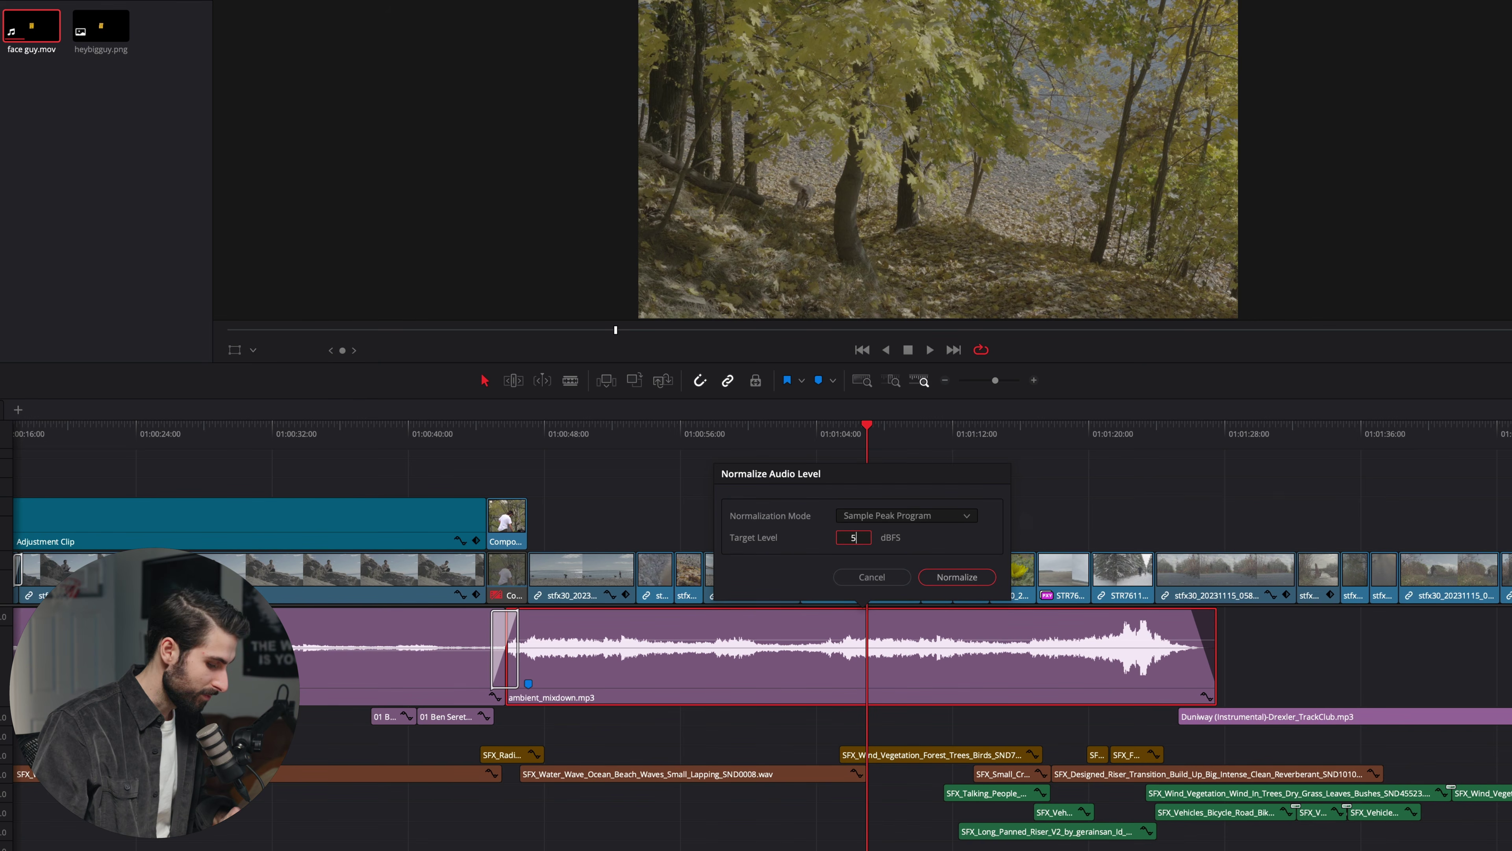
pyautogui.press('Return')
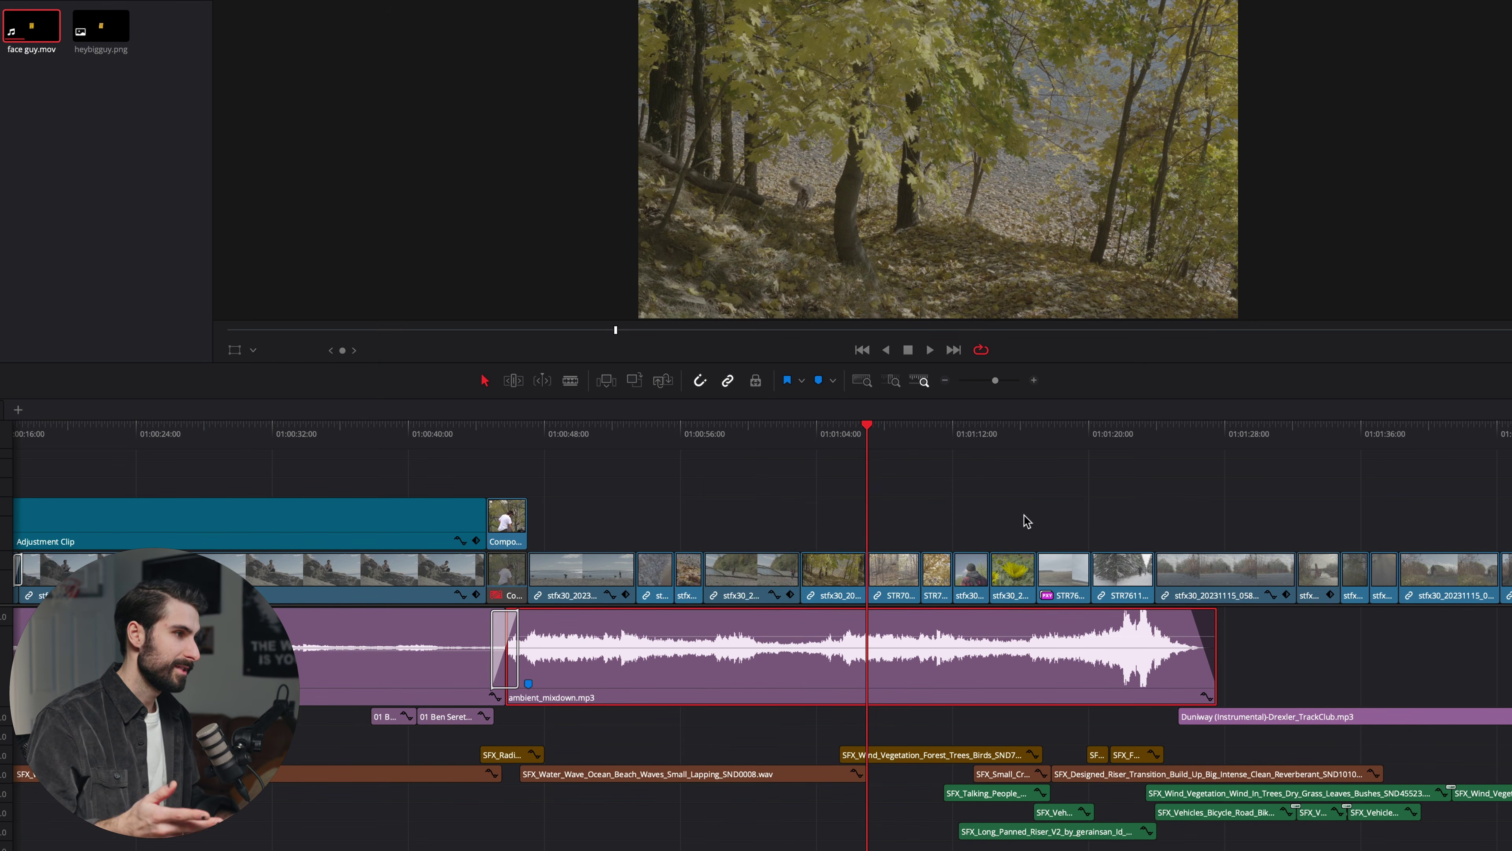
pyautogui.hotkey('ctrl', 'z')
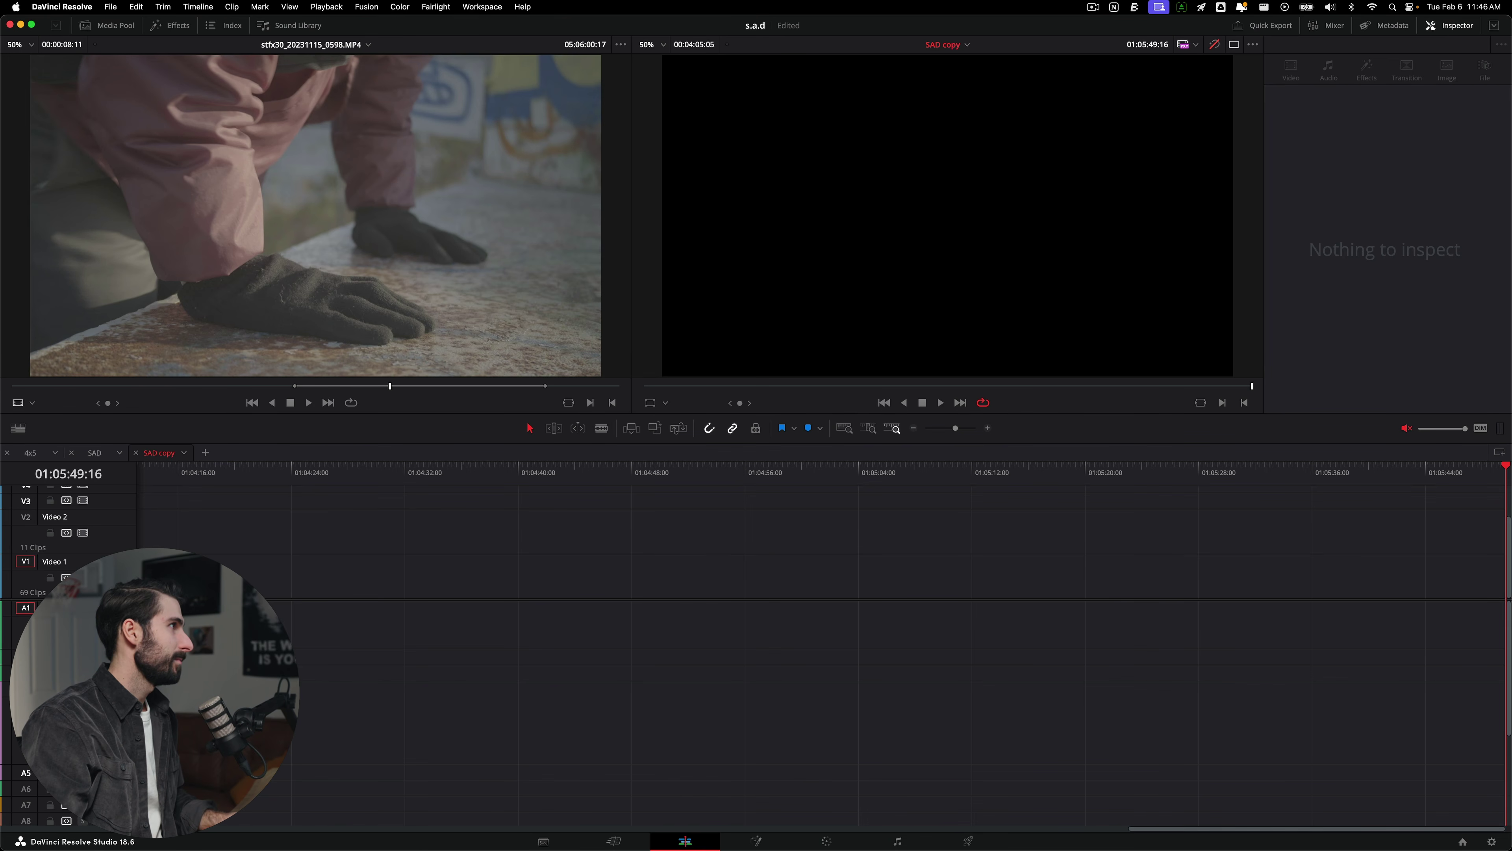
# Show the Media Pool, select eight fx30 clips from stfx30_20231115_0586.MP4 to stfx30_20231115_0601.MP4, and add them together after the existing edit on Video 1.
pyautogui.press('Tab')
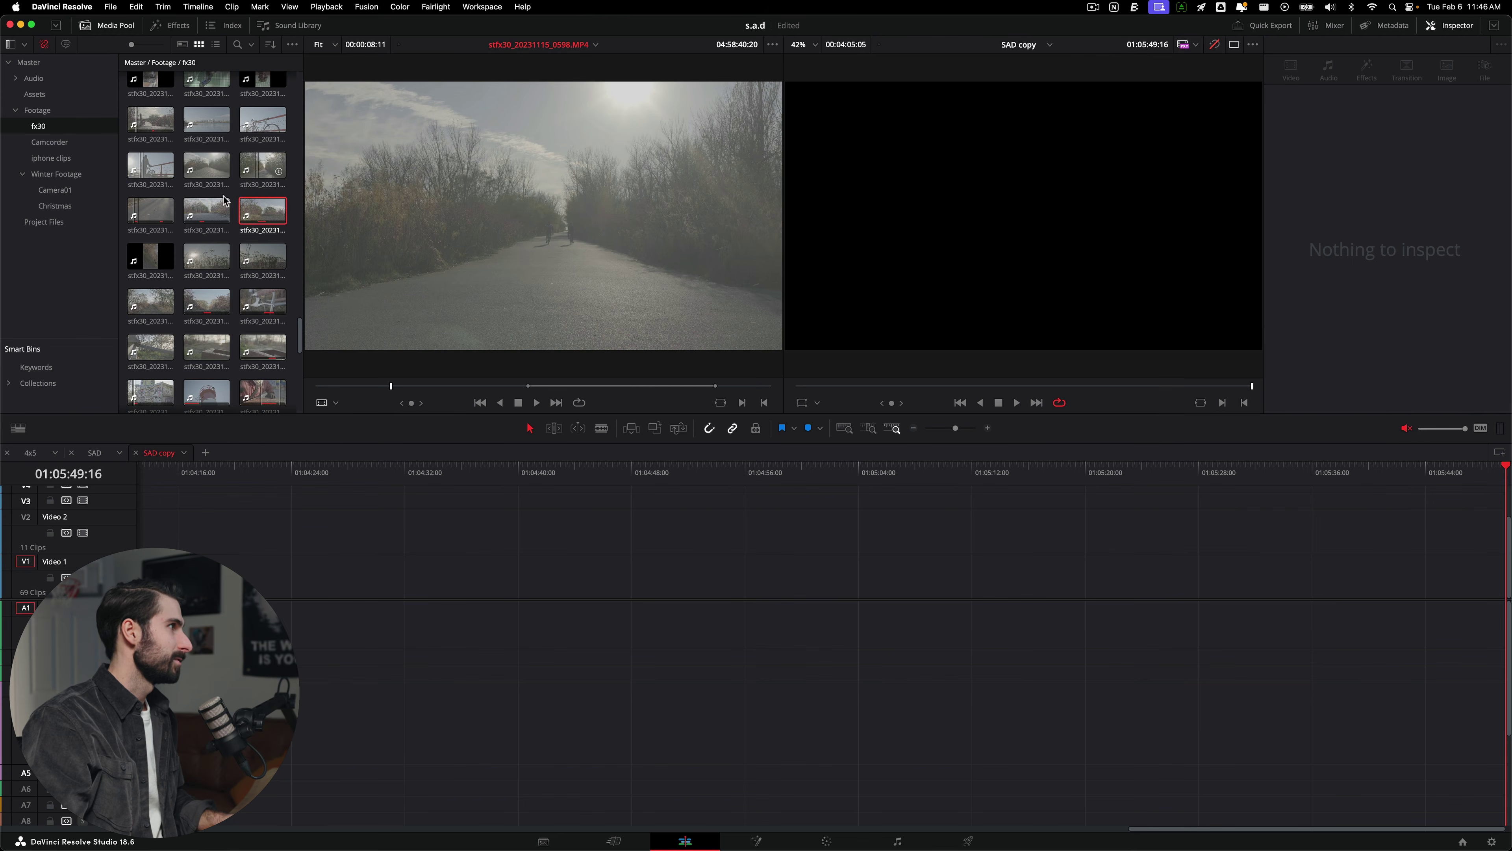
pyautogui.click(186, 216)
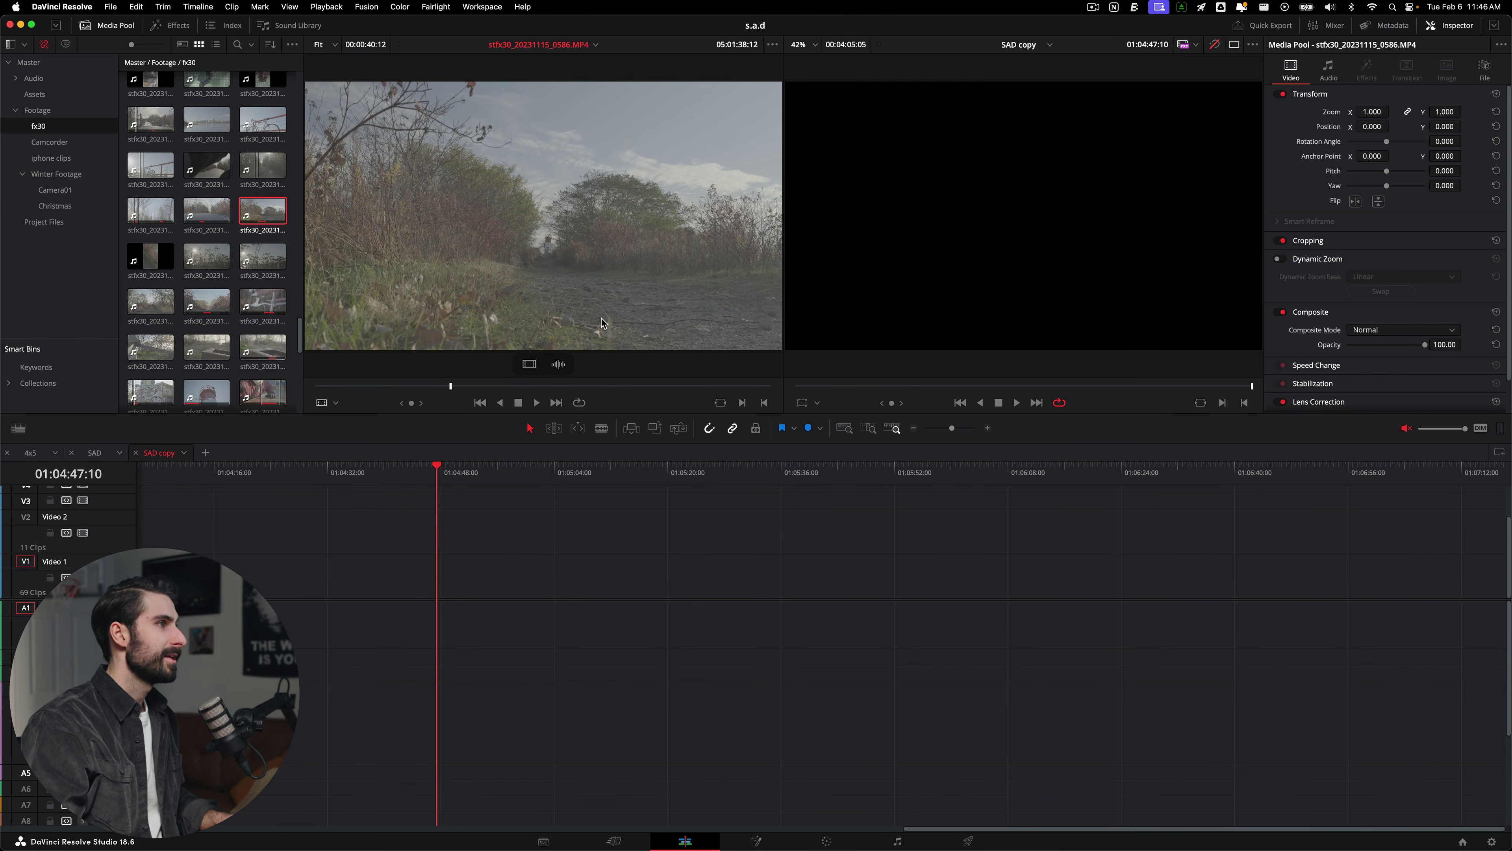
pyautogui.click(506, 386)
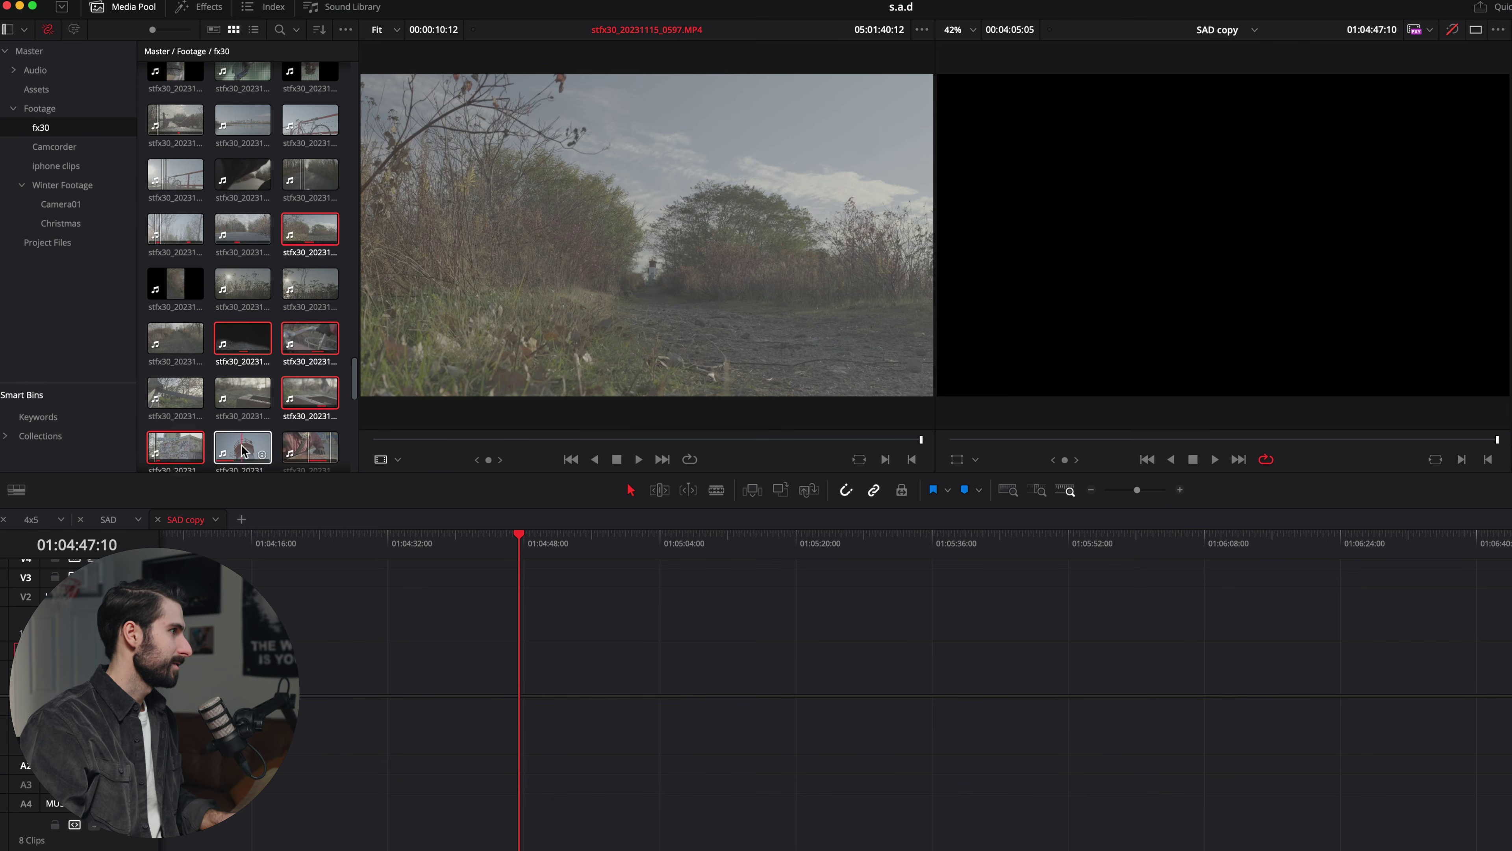
pyautogui.scroll(-3, 302, 453)
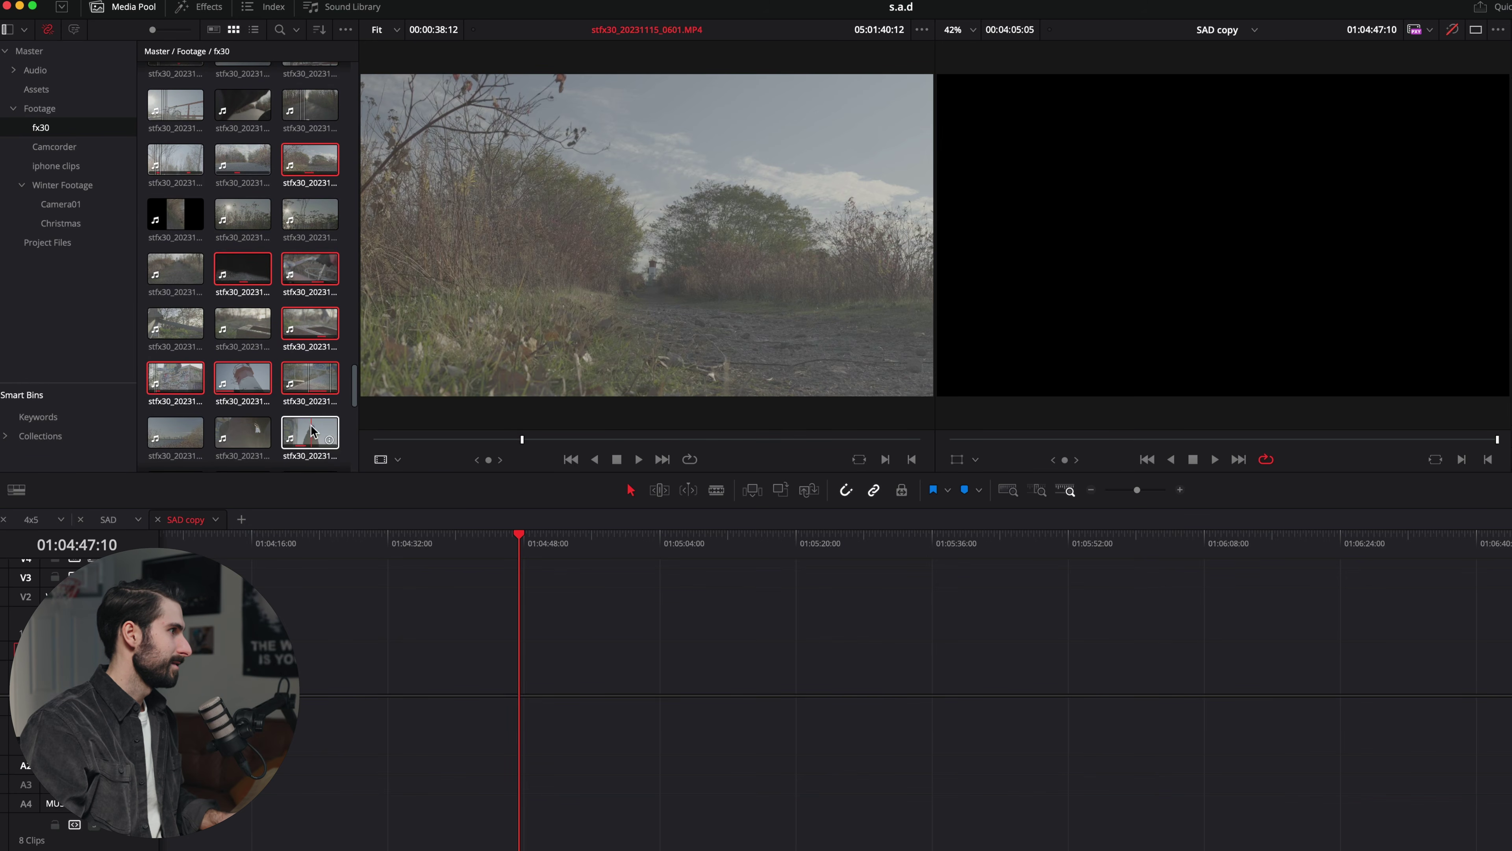
pyautogui.moveTo(285, 181); pyautogui.dragTo(655, 611)
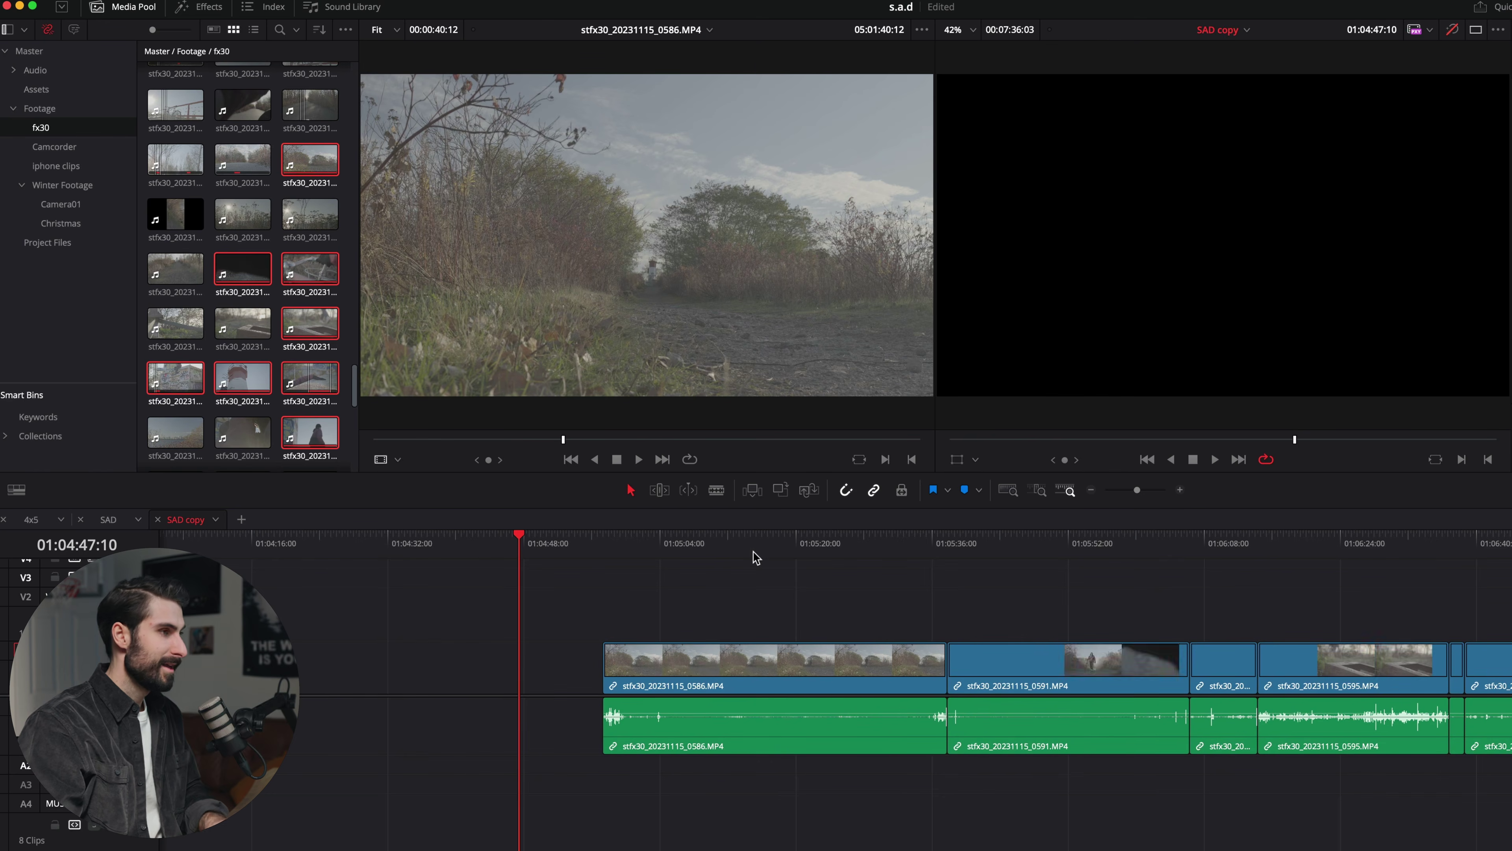
# Locate the timeline clip stfx30_20231115_0596.MP4 in the Media Pool, delete it from the timeline, and clear the source clip's in and out points.
pyautogui.hscroll(-8, 762, 557)
pyautogui.hscroll(9, 790, 564)
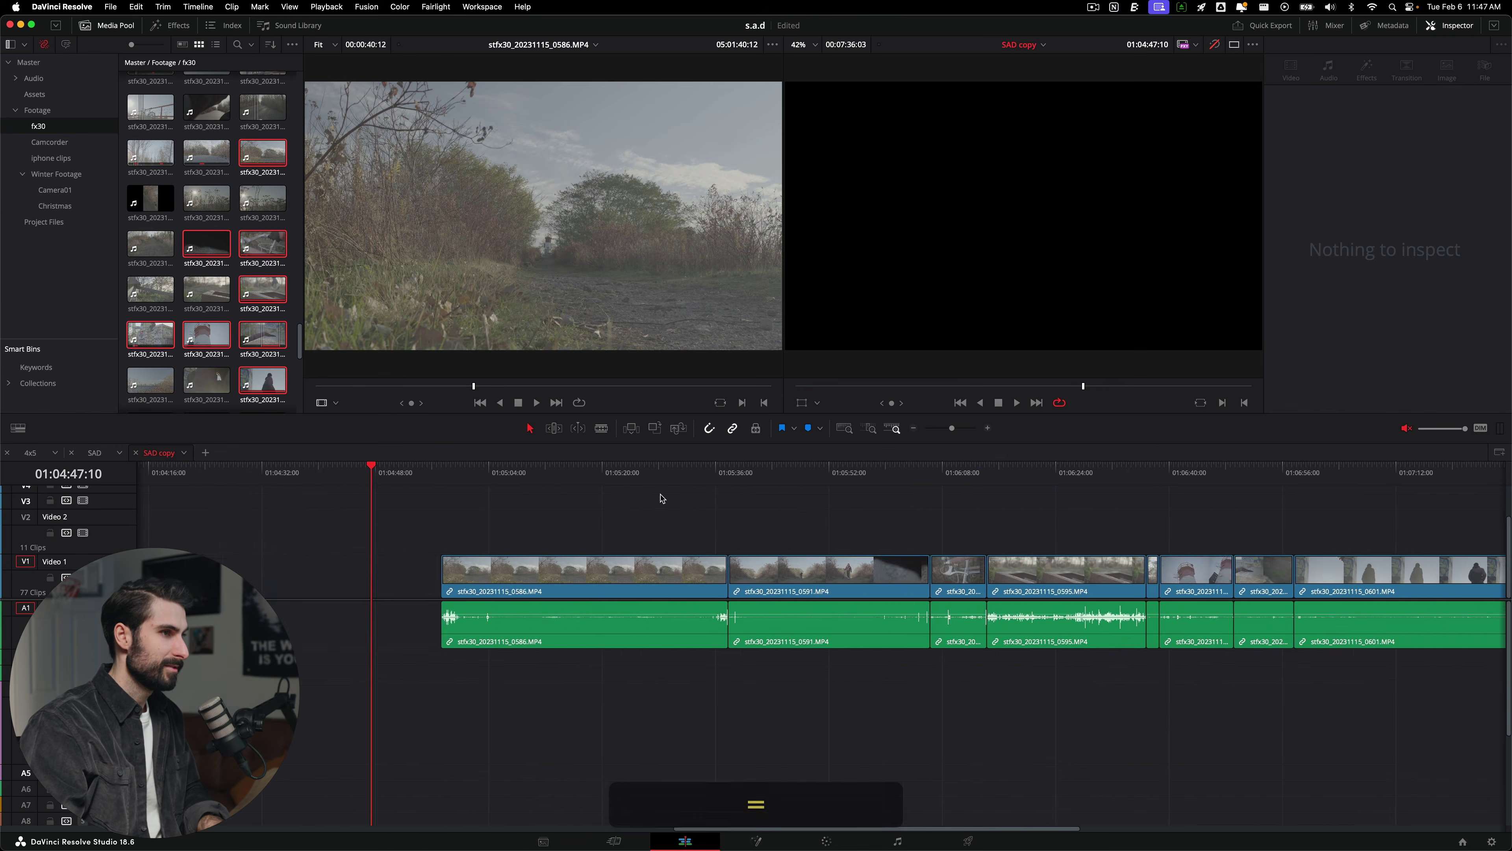
pyautogui.hscroll(-8, 661, 498)
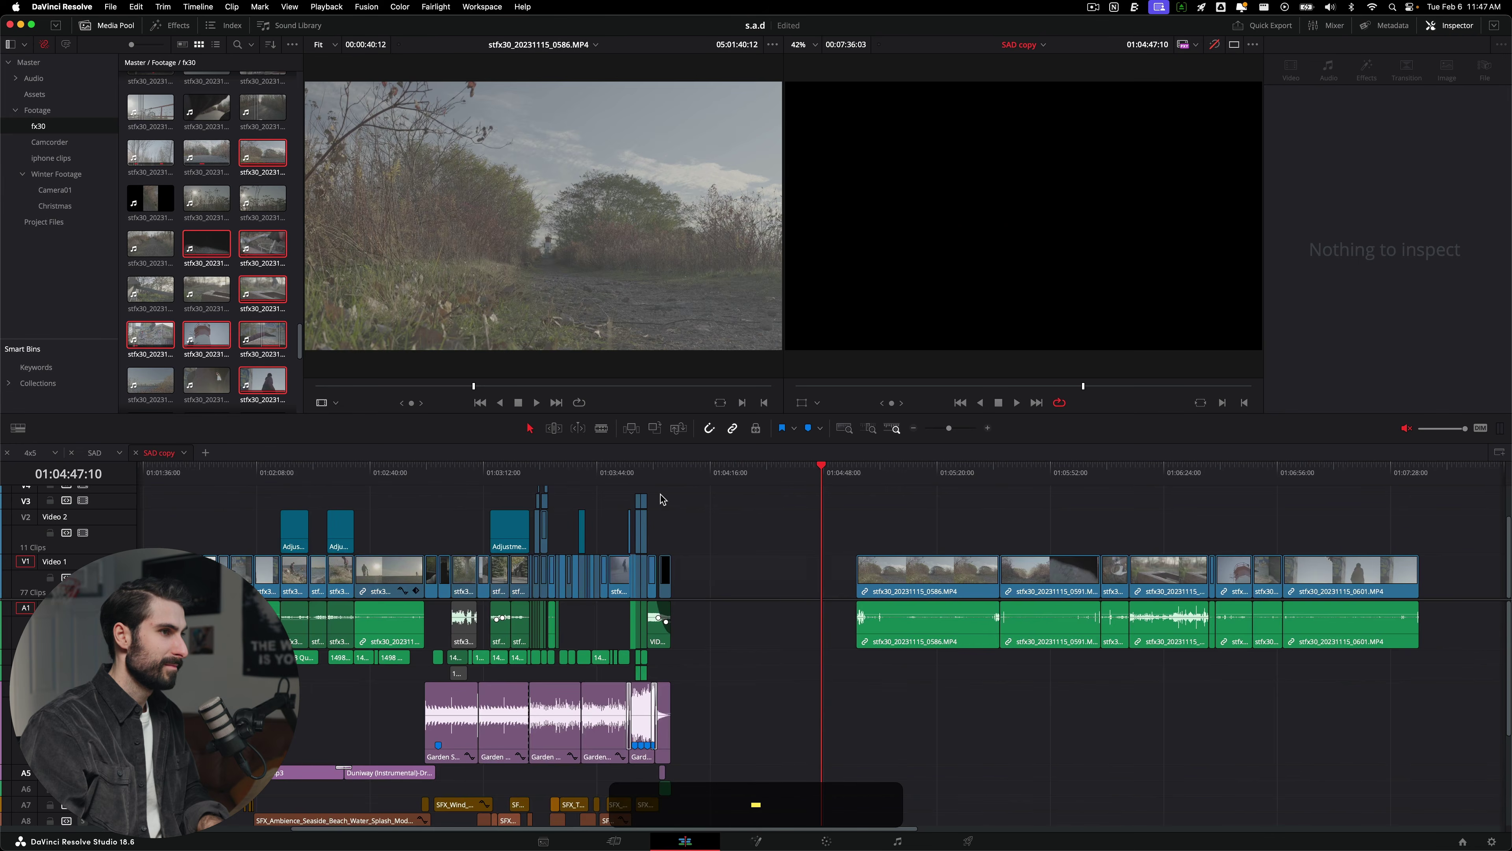
pyautogui.hscroll(12, 664, 501)
pyautogui.click(847, 575)
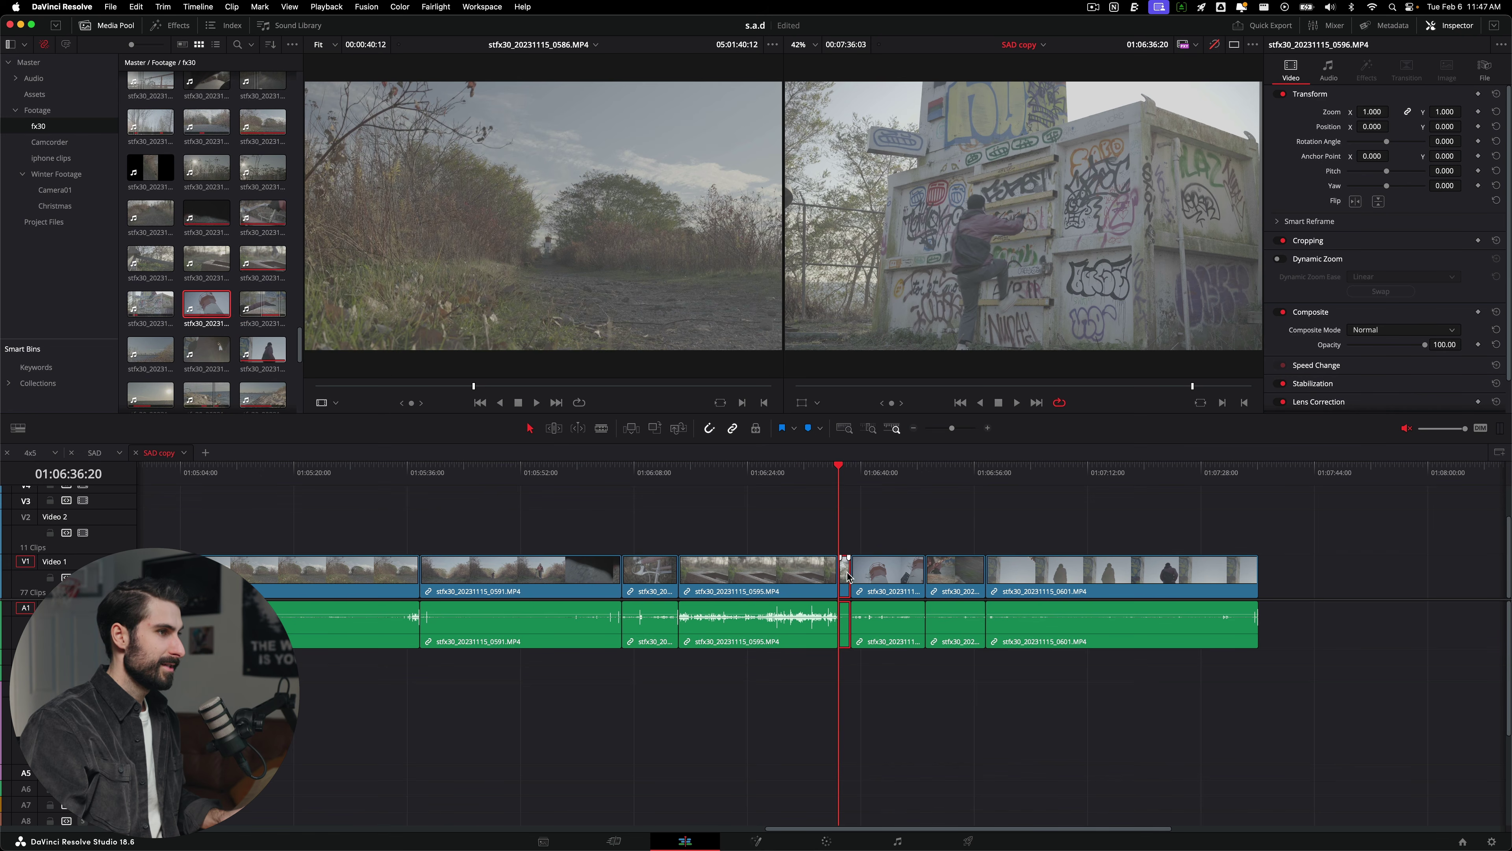
pyautogui.press('alt')
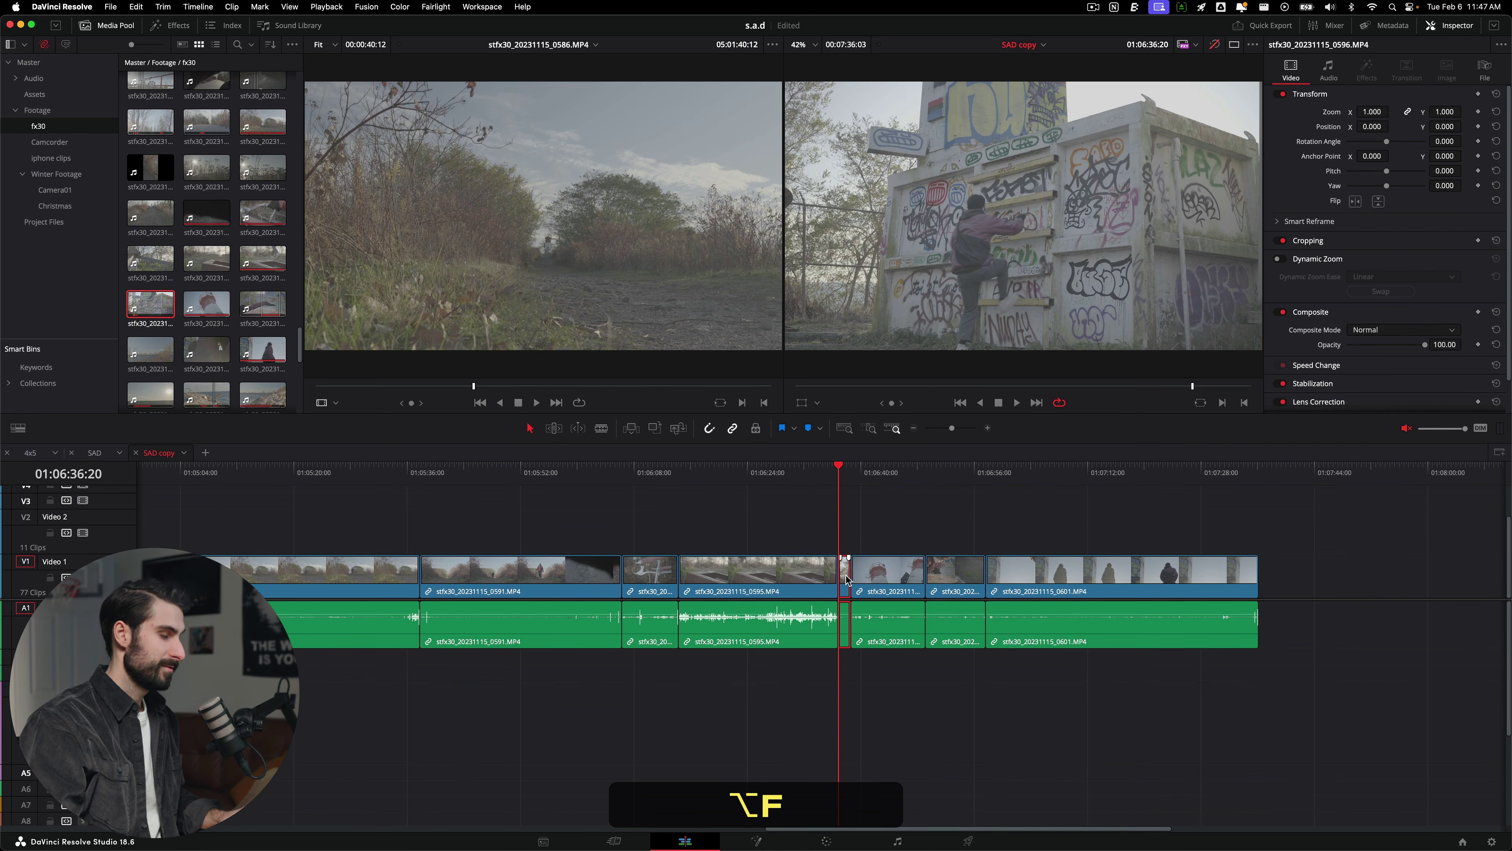
pyautogui.hotkey('alt', 'x')
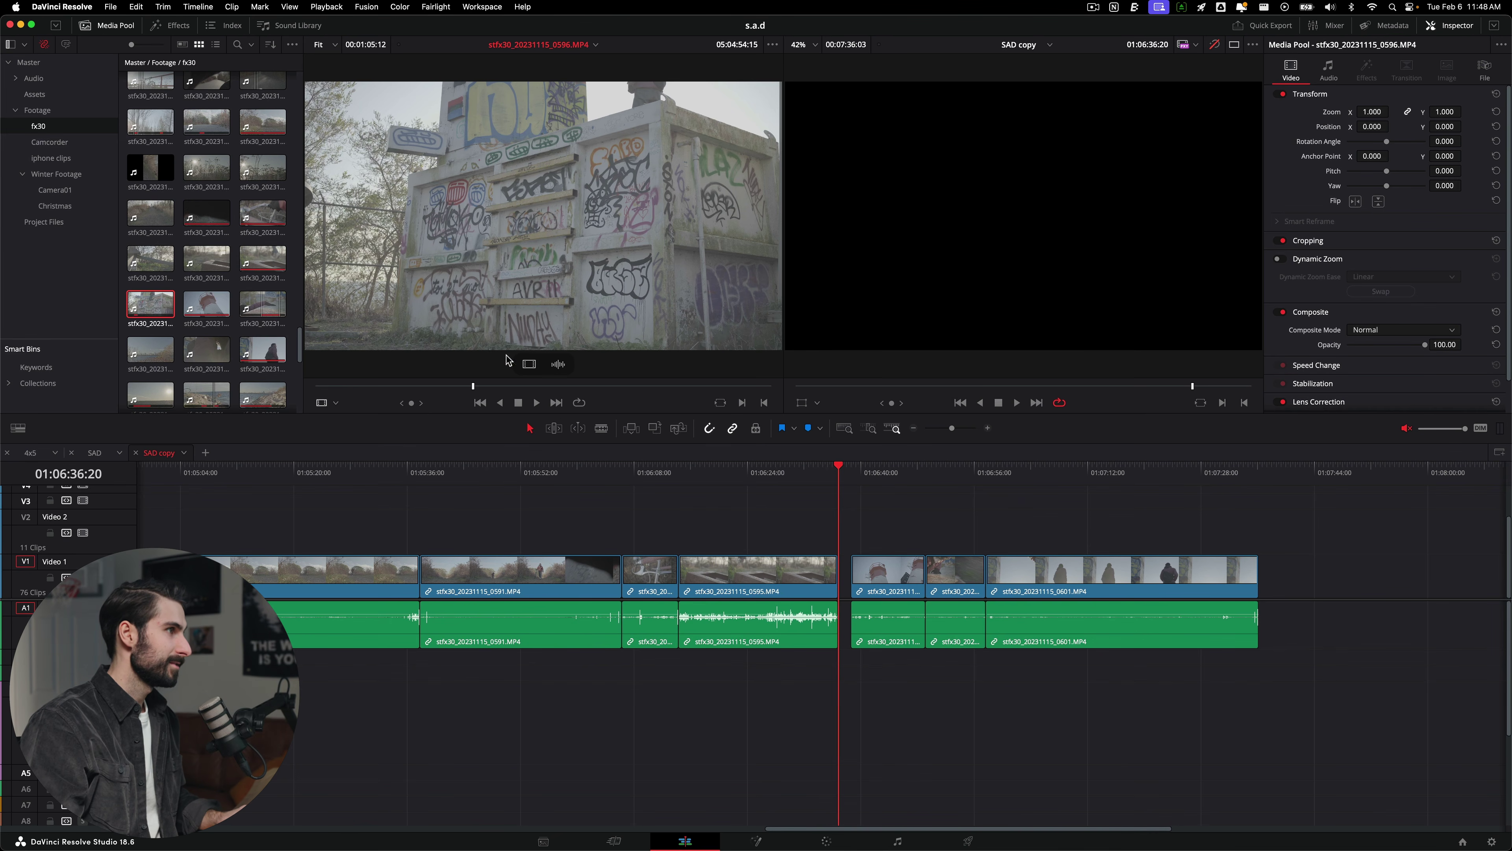
# Insert the full stfx30_20231115_0596.MP4 into the timeline at 01:06:36:20 and remove the gap after it.
pyautogui.moveTo(524, 282); pyautogui.dragTo(1232, 111)
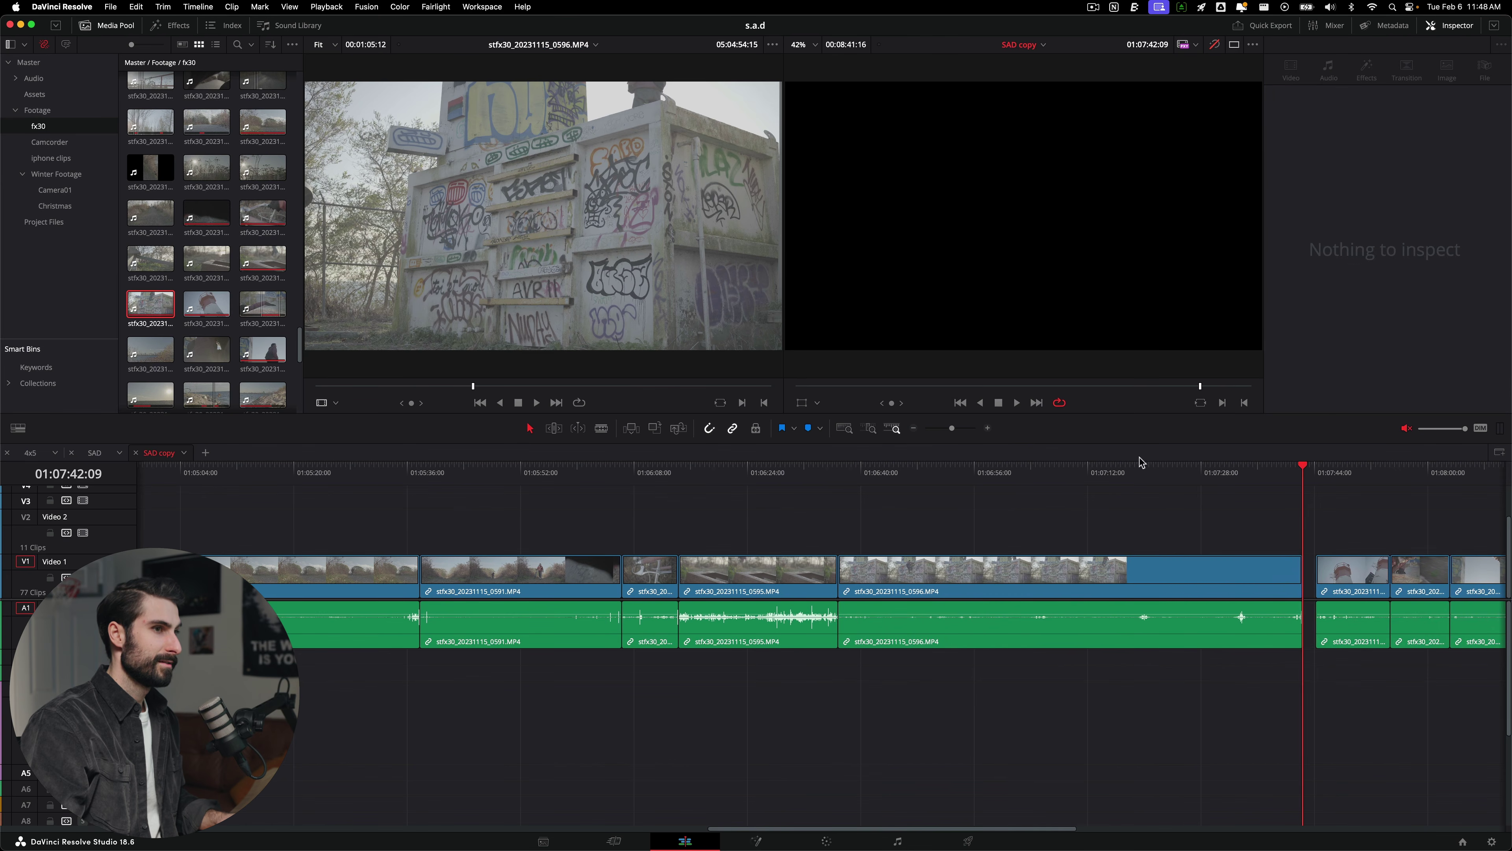
pyautogui.click(1313, 579)
pyautogui.press('Delete')
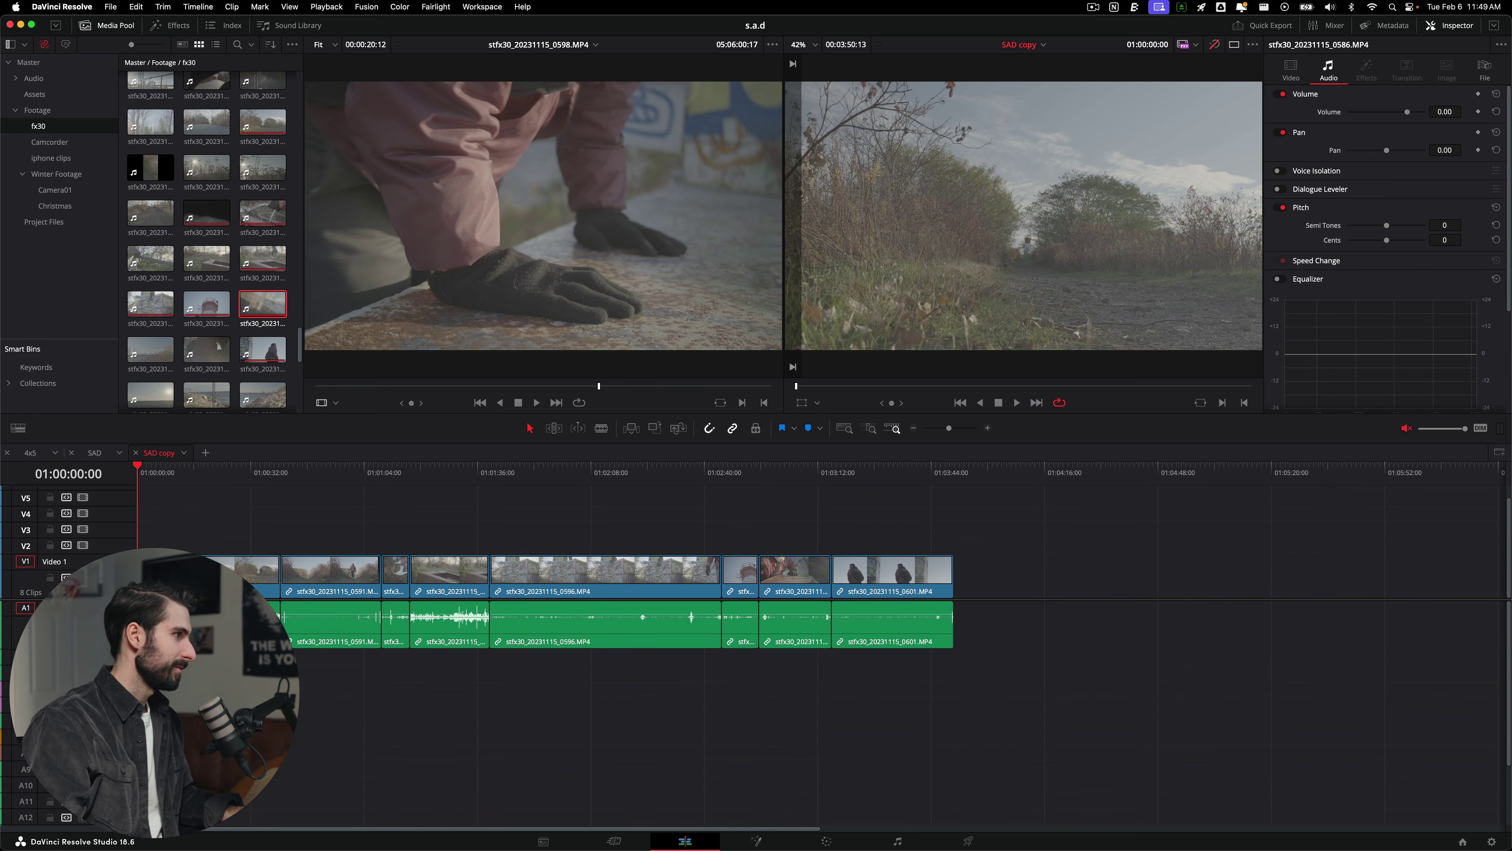
# Delete all empty timeline tracks and simplify the layout to a single timeline viewer with the Media Pool hidden.
pyautogui.scroll(2, 833, 596)
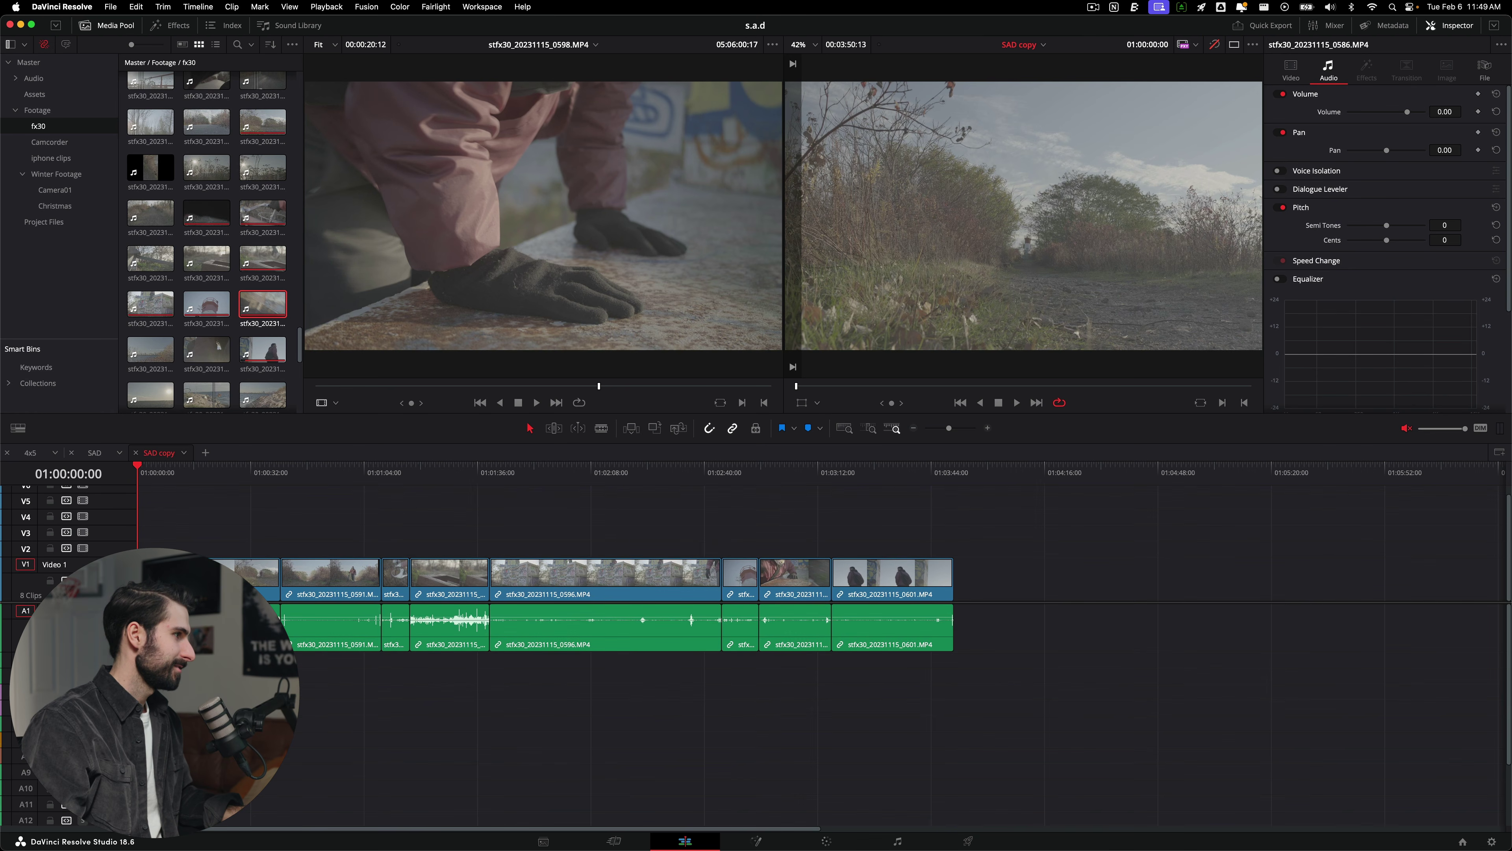
pyautogui.press('Tab')
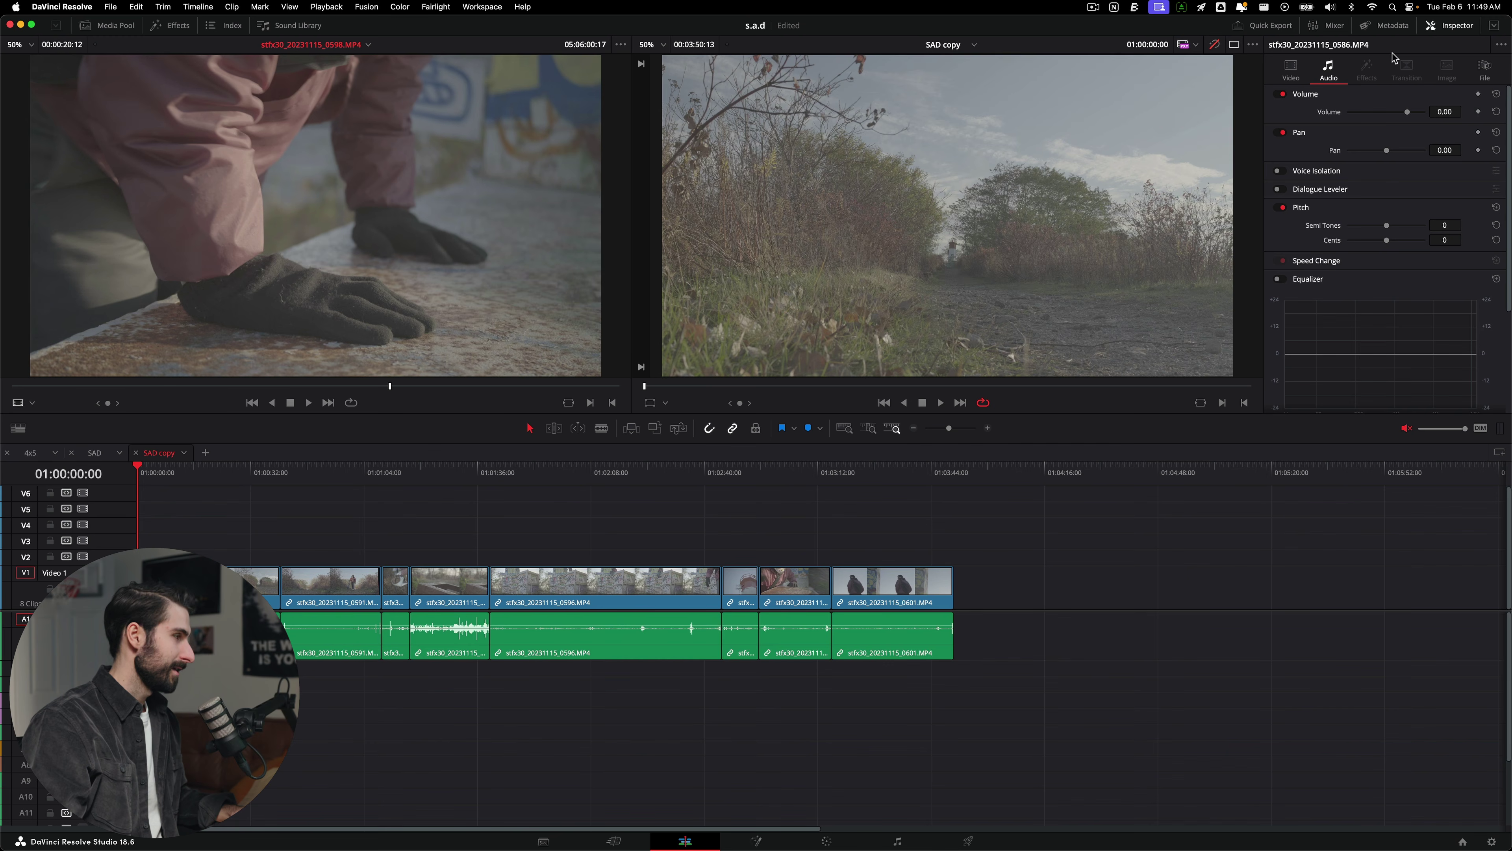
pyautogui.rightClick(106, 579)
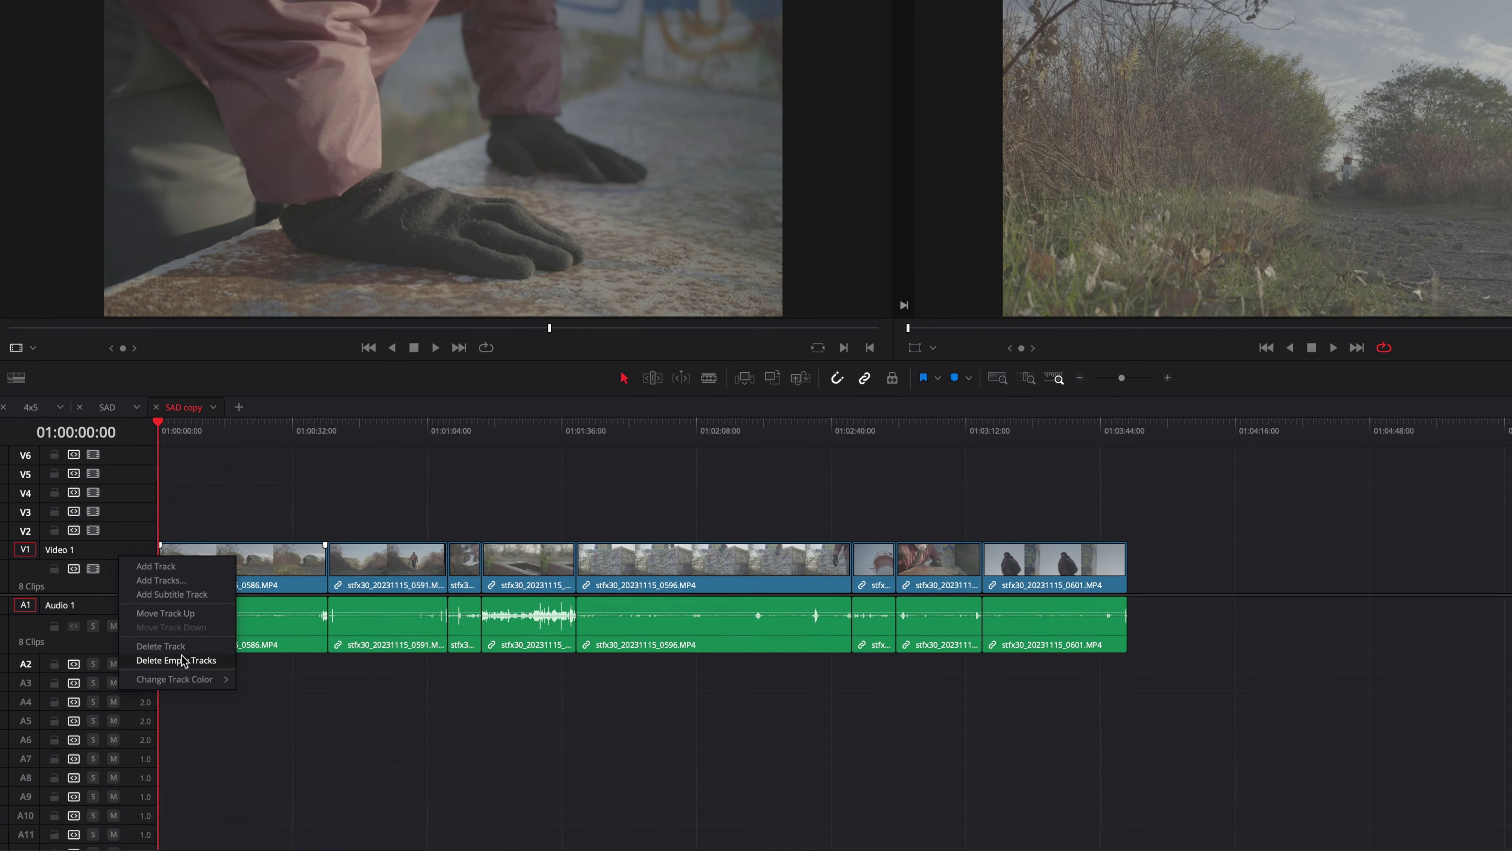
pyautogui.click(184, 660)
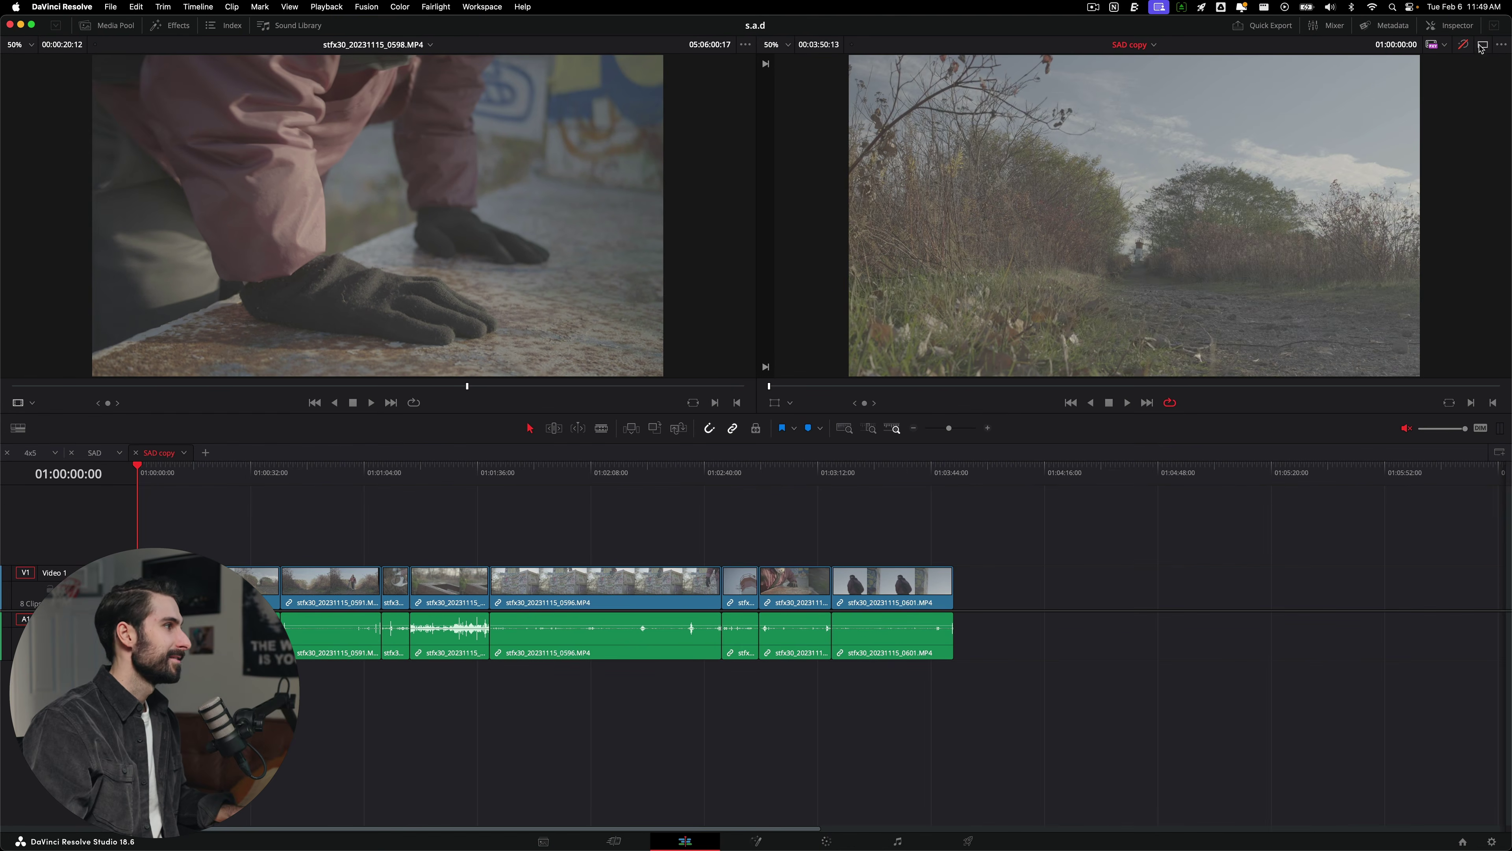
pyautogui.click(1483, 45)
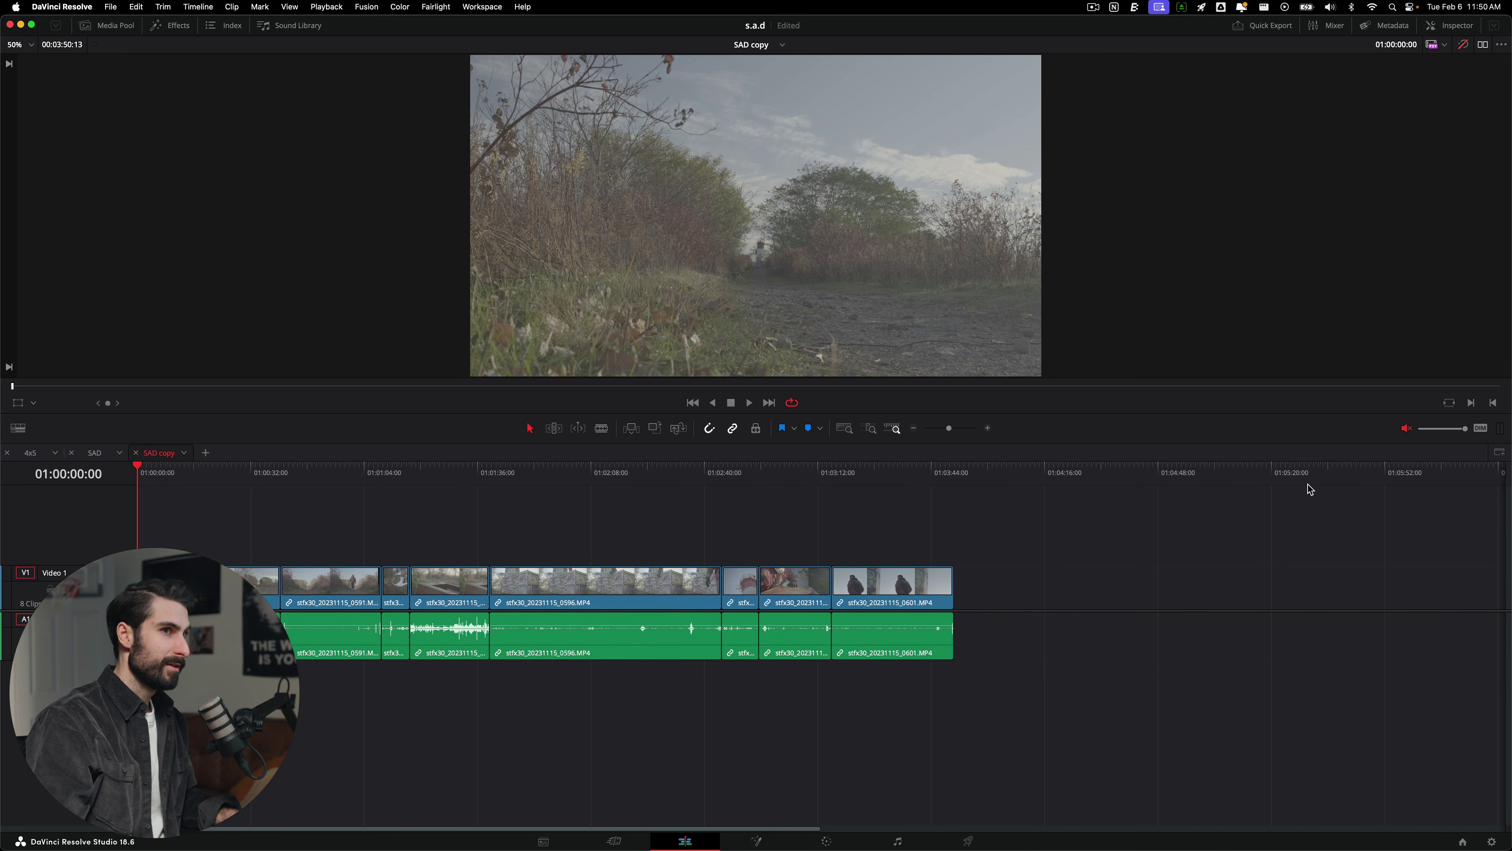
# Shuttle forward and in reverse through the first clip to examine where the cyclist enters the frame.
pyautogui.press('space')
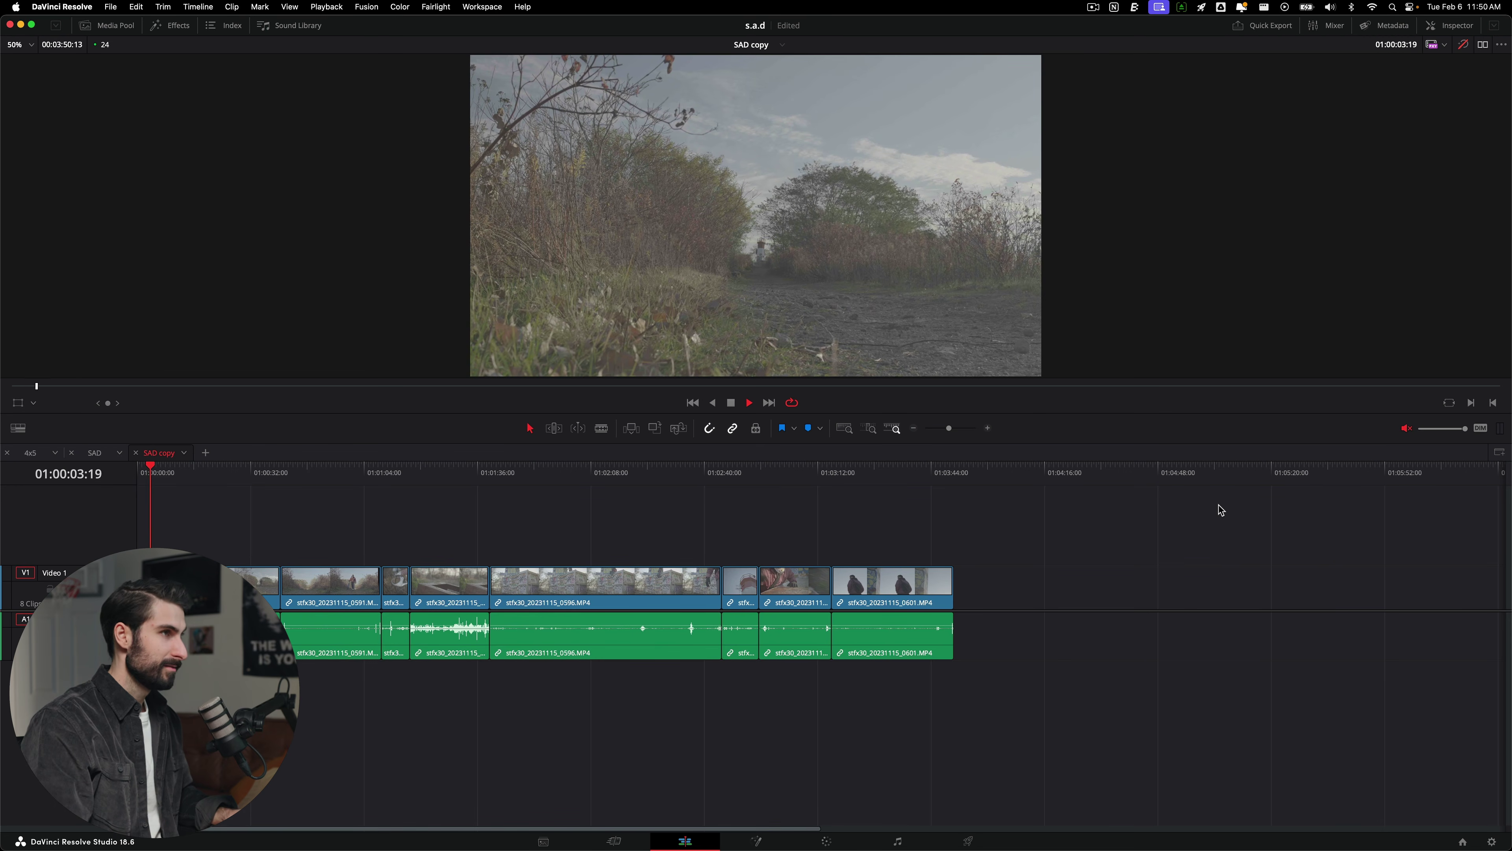
pyautogui.press('=')
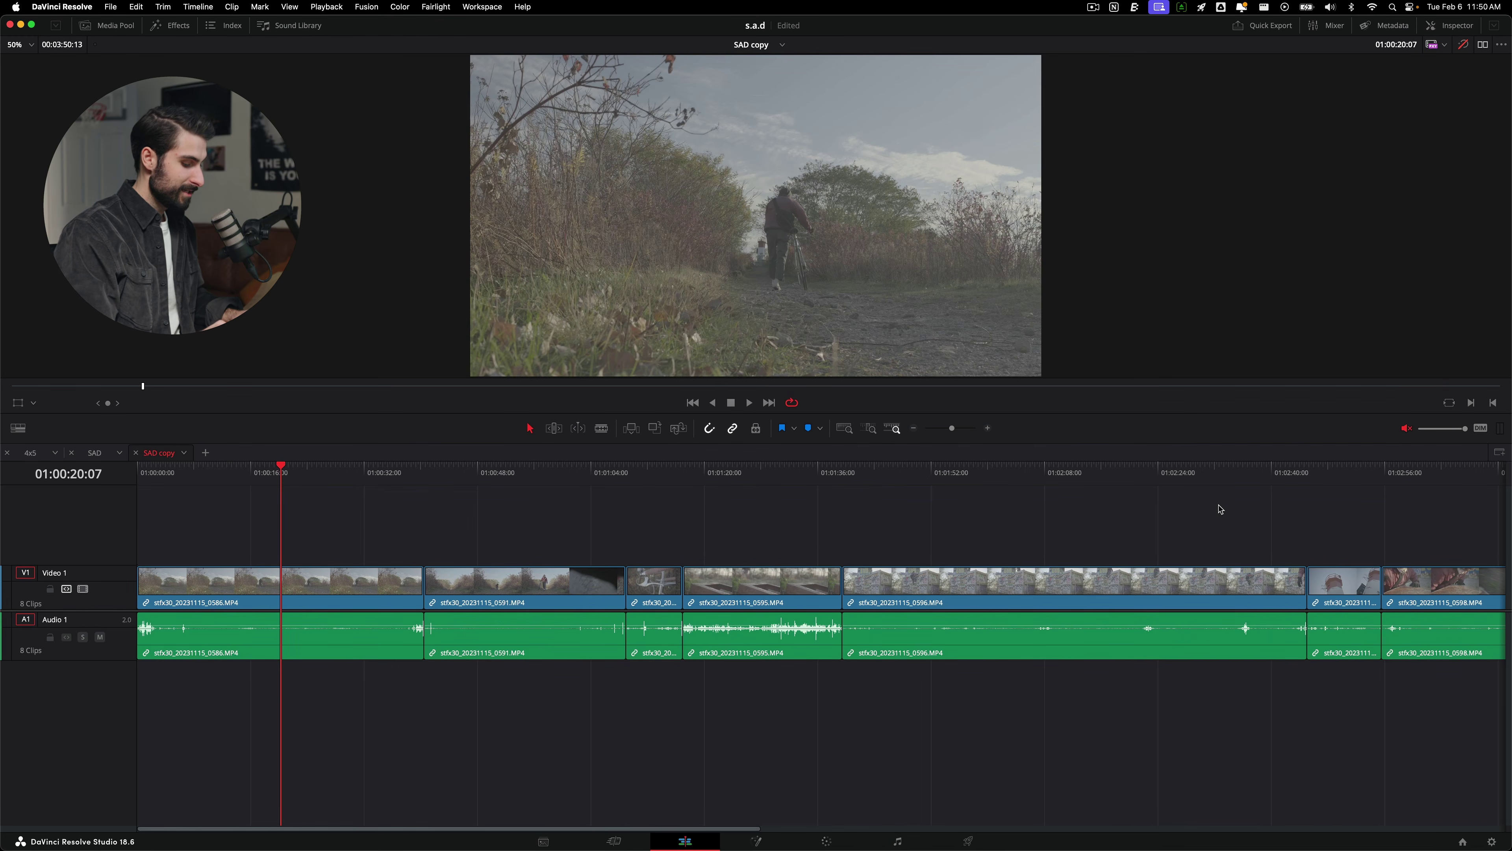
pyautogui.press('j')
pyautogui.press('j')
pyautogui.press('space')
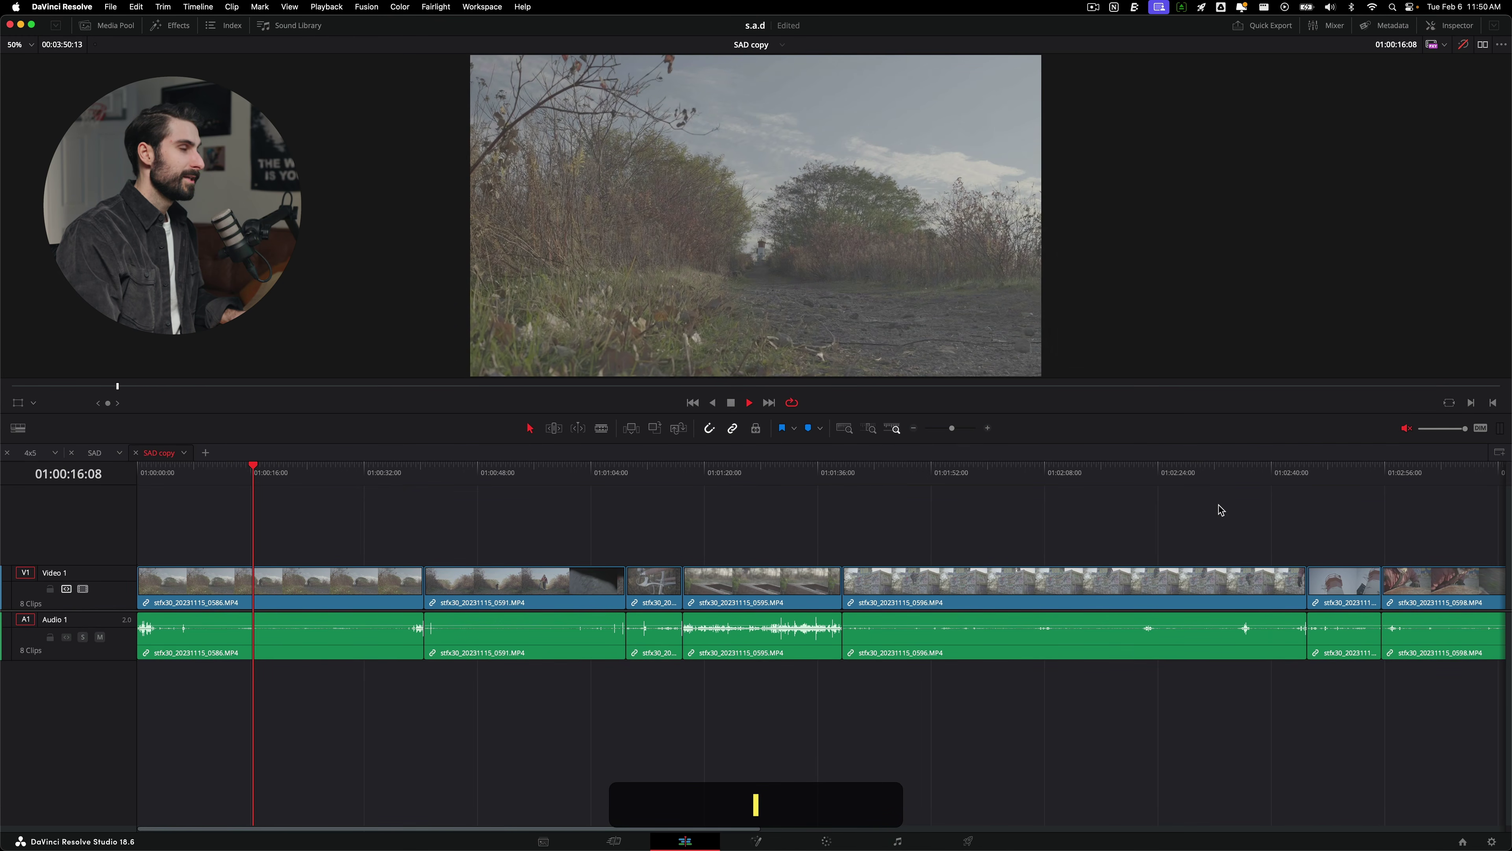
pyautogui.press('Left')
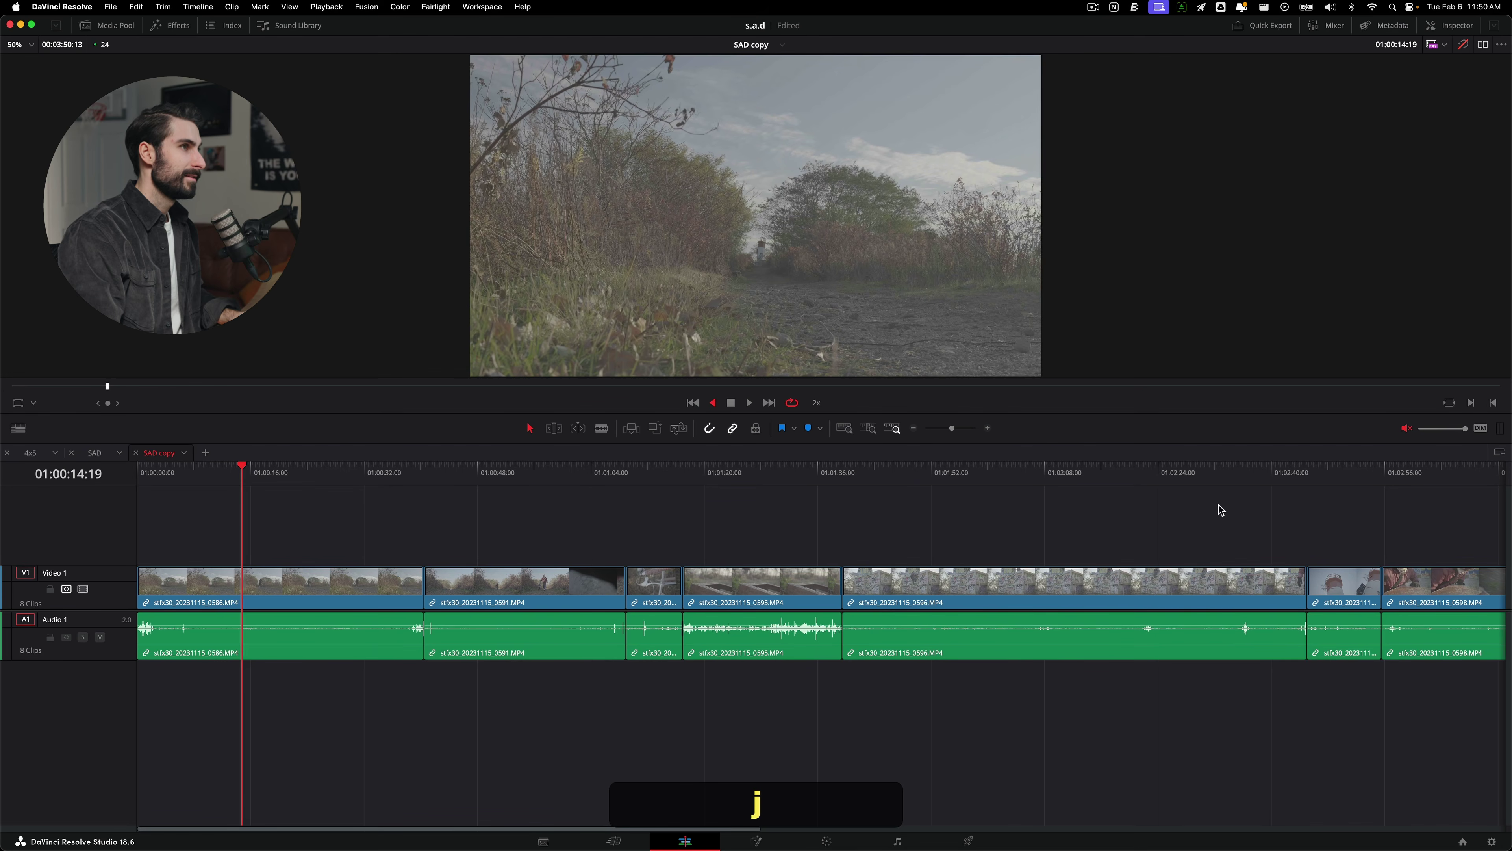
pyautogui.press('l')
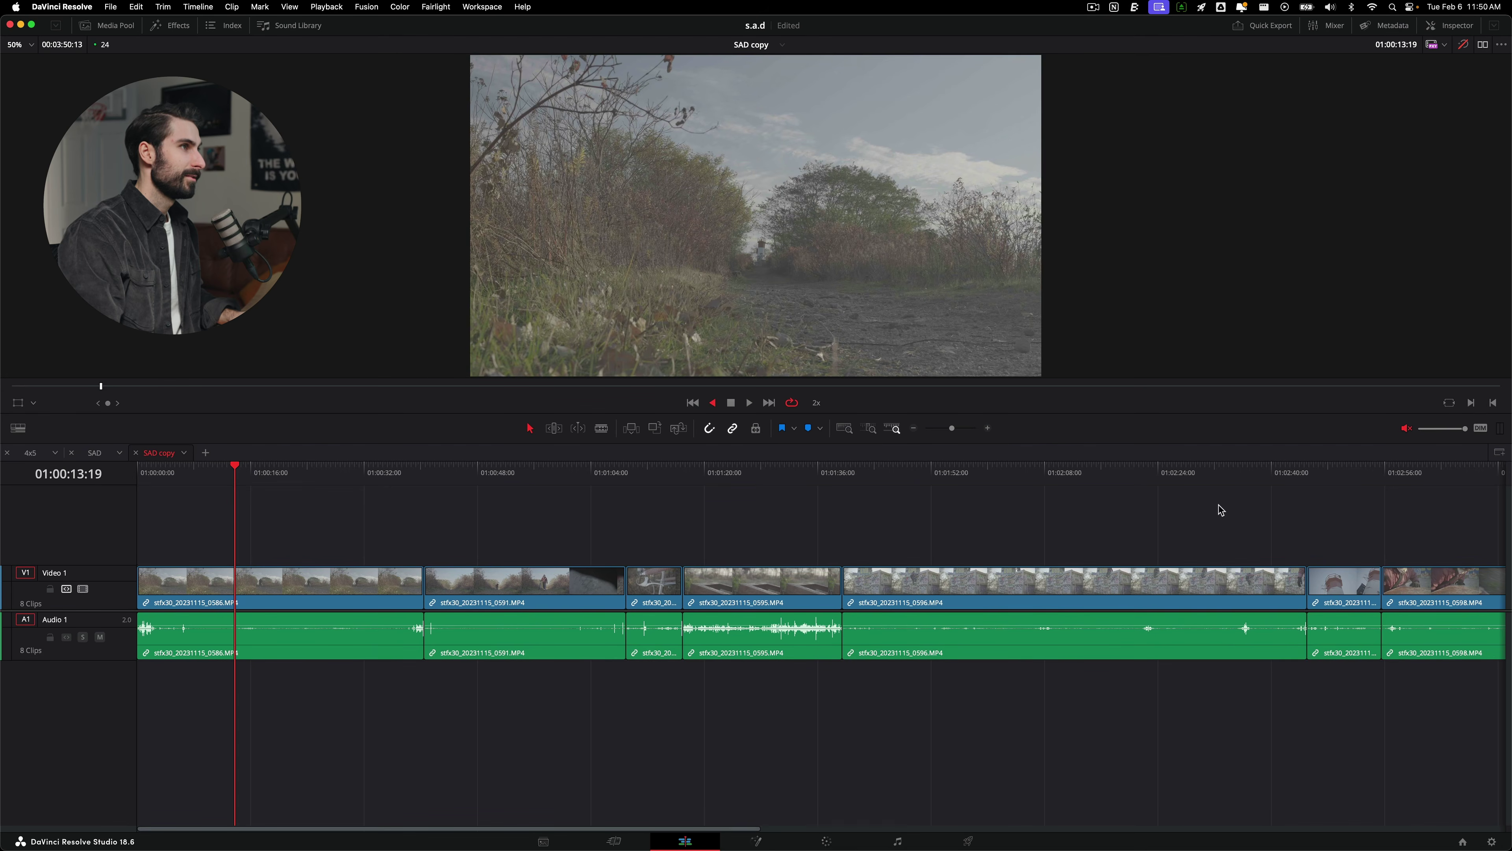
pyautogui.press('k')
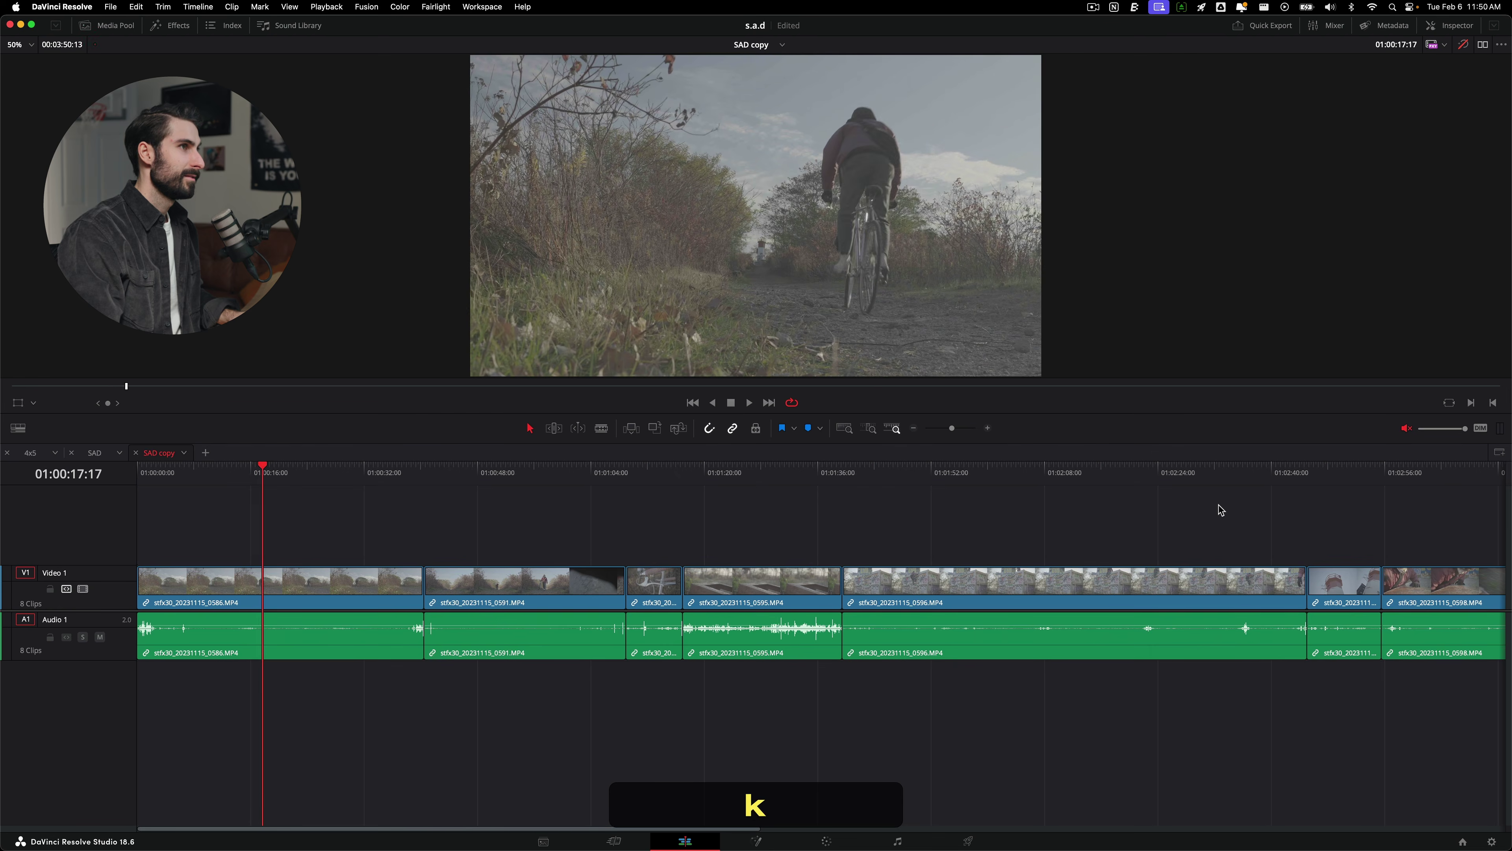
pyautogui.press('j')
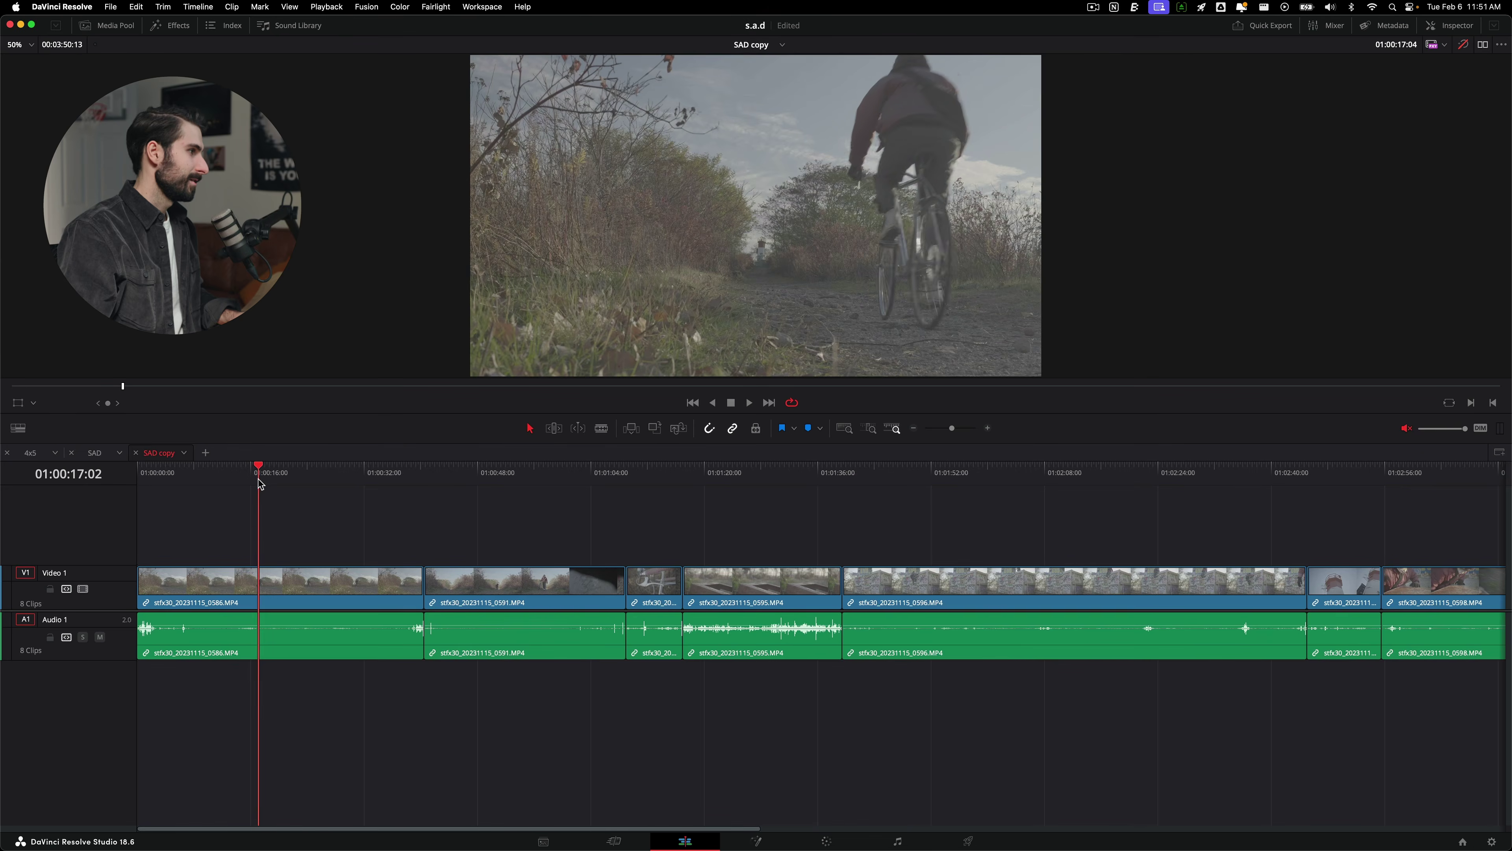
# Try splitting the first clip, stfx30_20231115_0586.MP4, at 01:00:17:06.
pyautogui.click(260, 482)
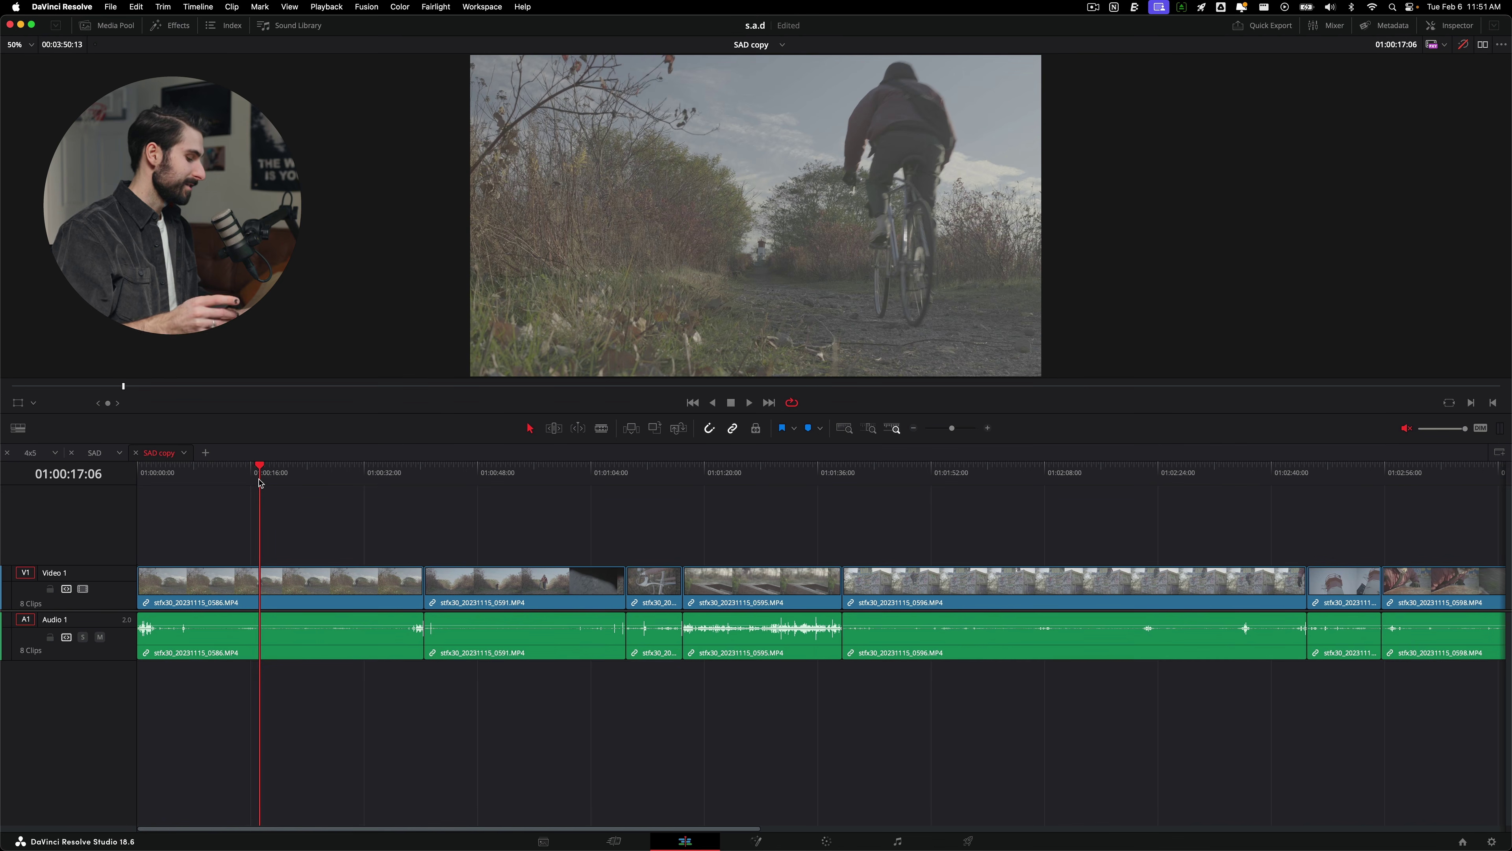
pyautogui.press('super+w')
pyautogui.click(286, 477)
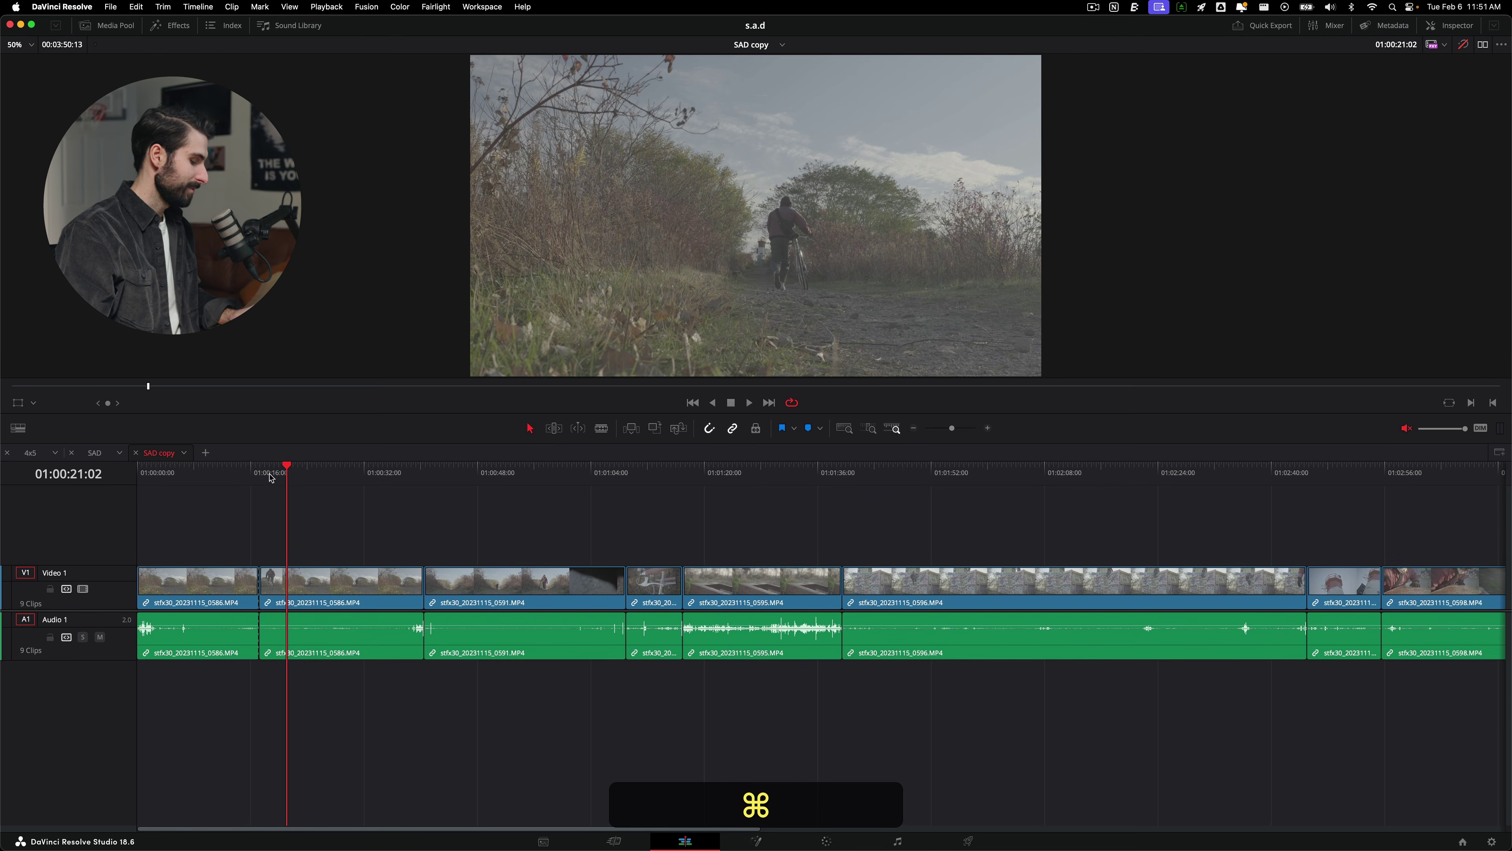
# Ripple-trim the start of stfx30_20231115_0586.MP4 to the playhead at 01:00:16:08, just before the cyclist appears.
pyautogui.moveTo(271, 474); pyautogui.dragTo(255, 476)
pyautogui.press('Left')
pyautogui.press('Left')
pyautogui.press('Left')
pyautogui.press('Left')
pyautogui.press('Left')
pyautogui.press('Left')
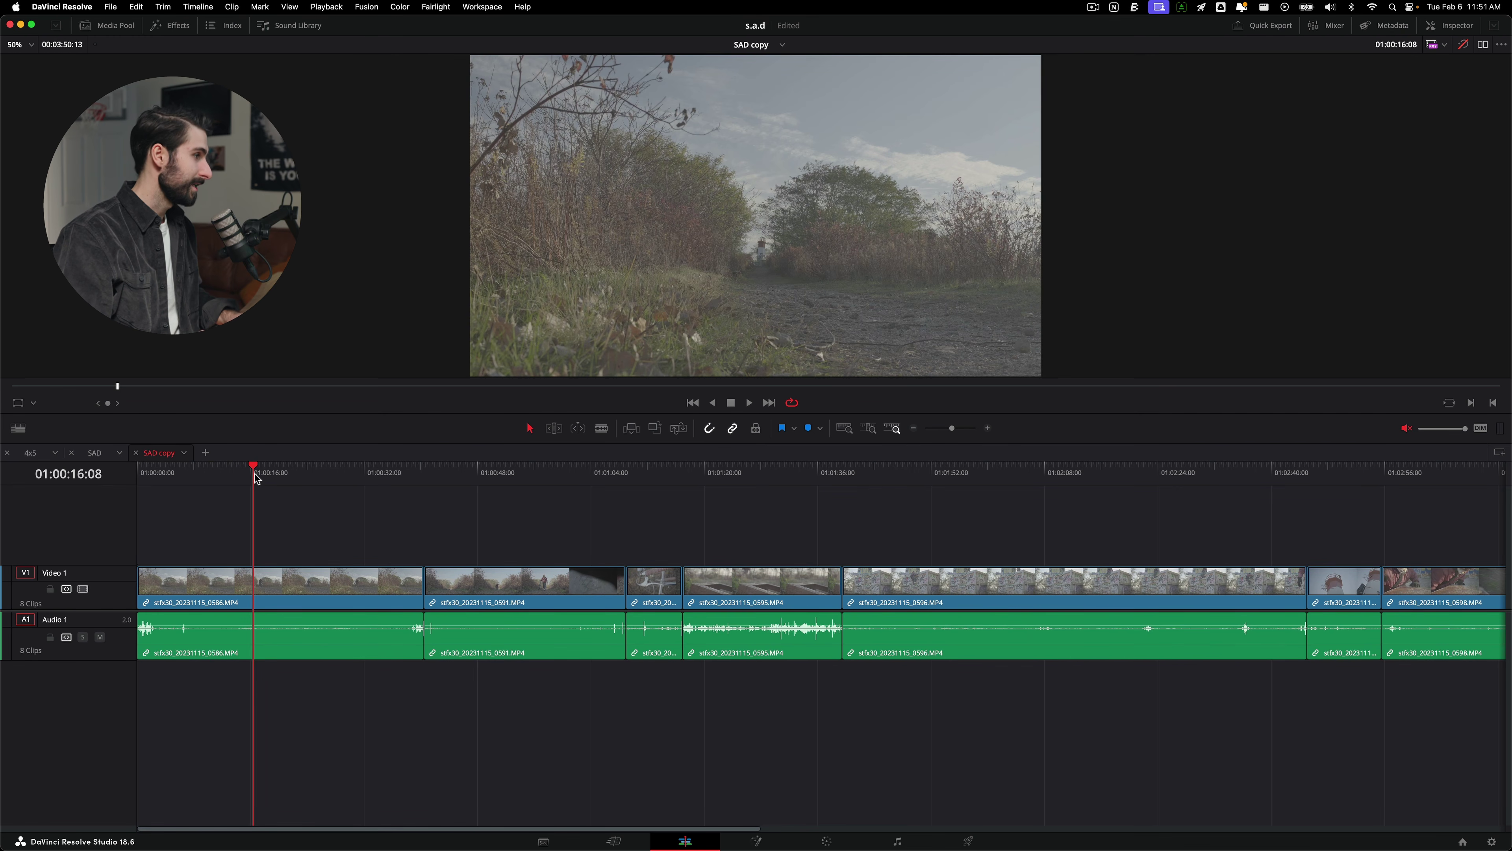
pyautogui.press('q')
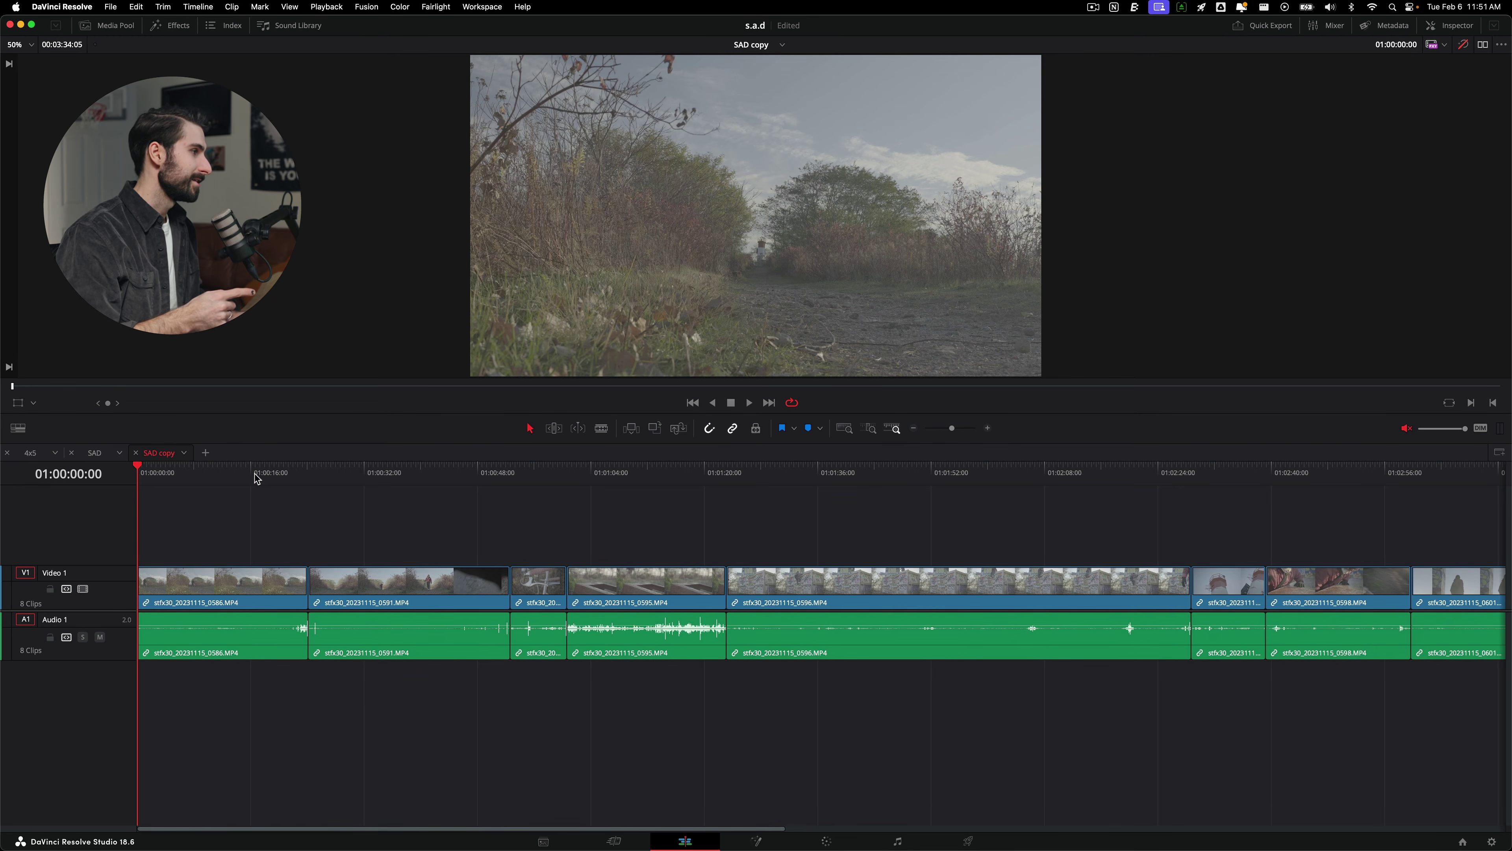
# Play the first clip to 01:00:06:05 and ripple-trim its end to that point.
pyautogui.press('space')
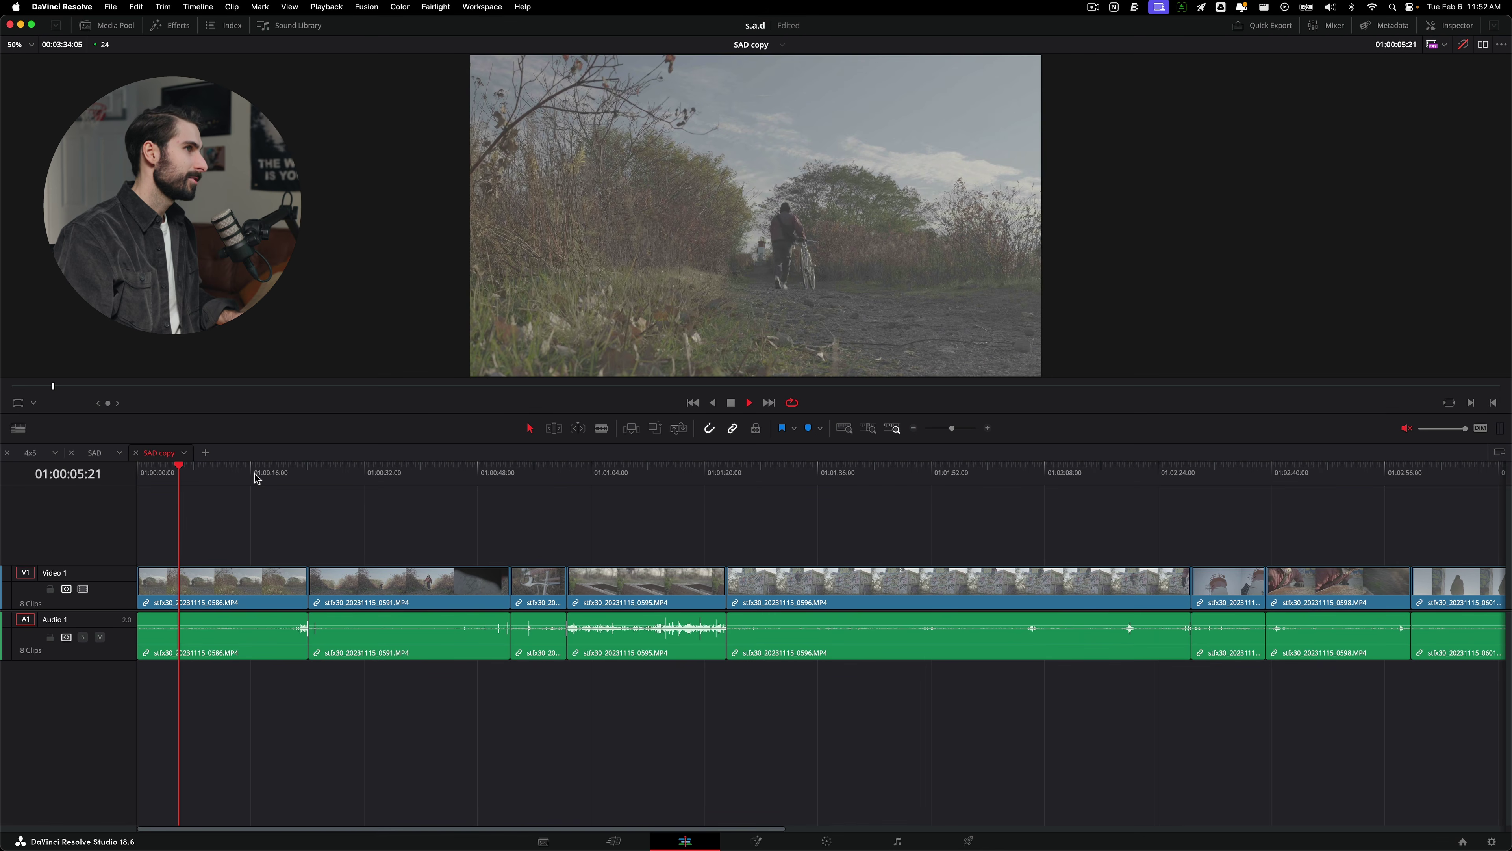
pyautogui.press('space')
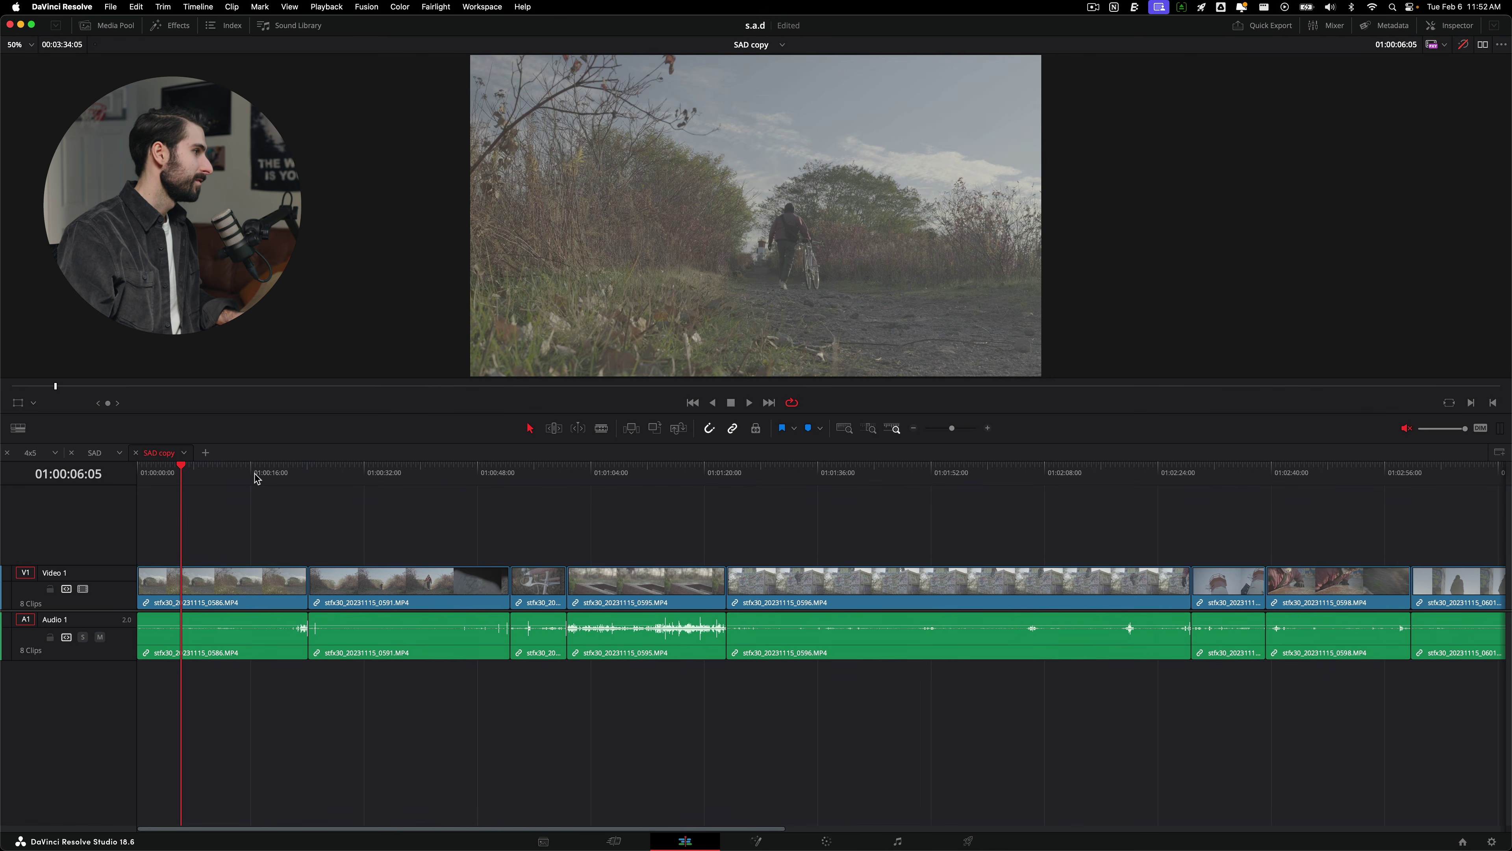
pyautogui.click(233, 577)
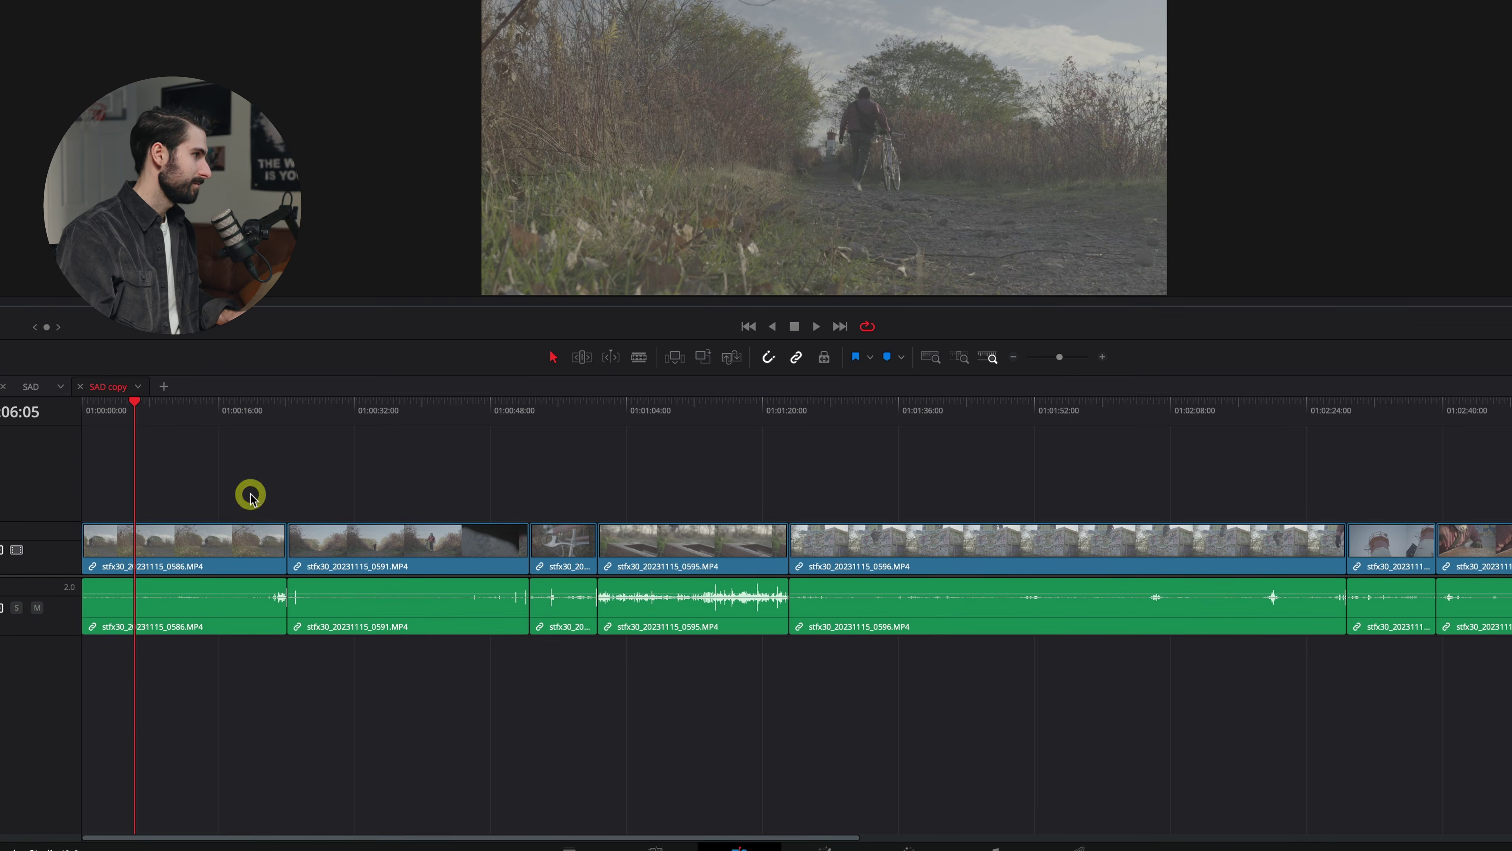
pyautogui.press('e')
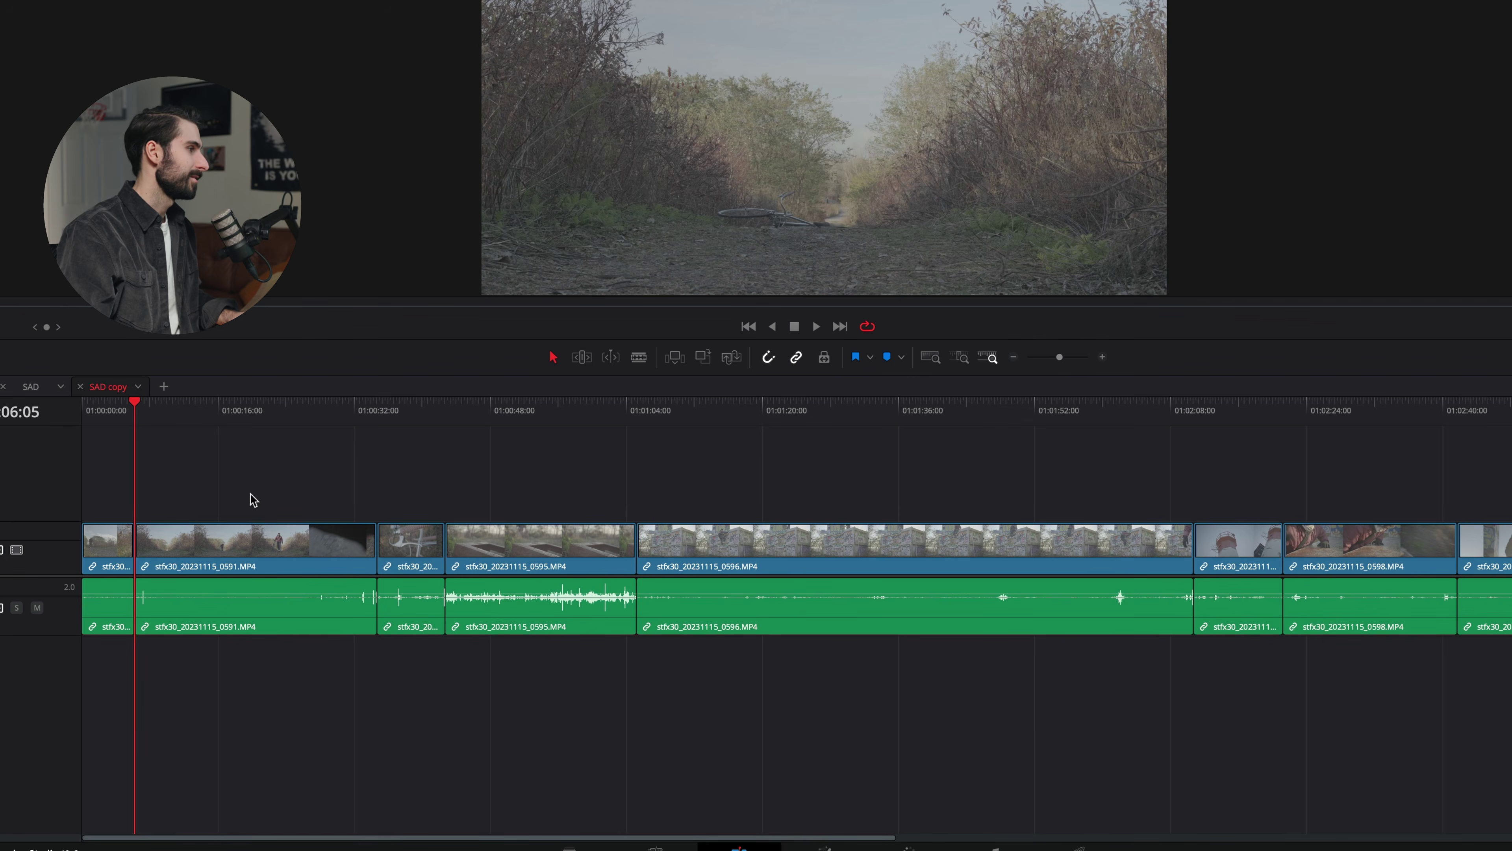
# Fast-forward through stfx30_20231115_0591.MP4 and ripple-trim its start to where the rider walks toward the camera with the bike.
pyautogui.press('space')
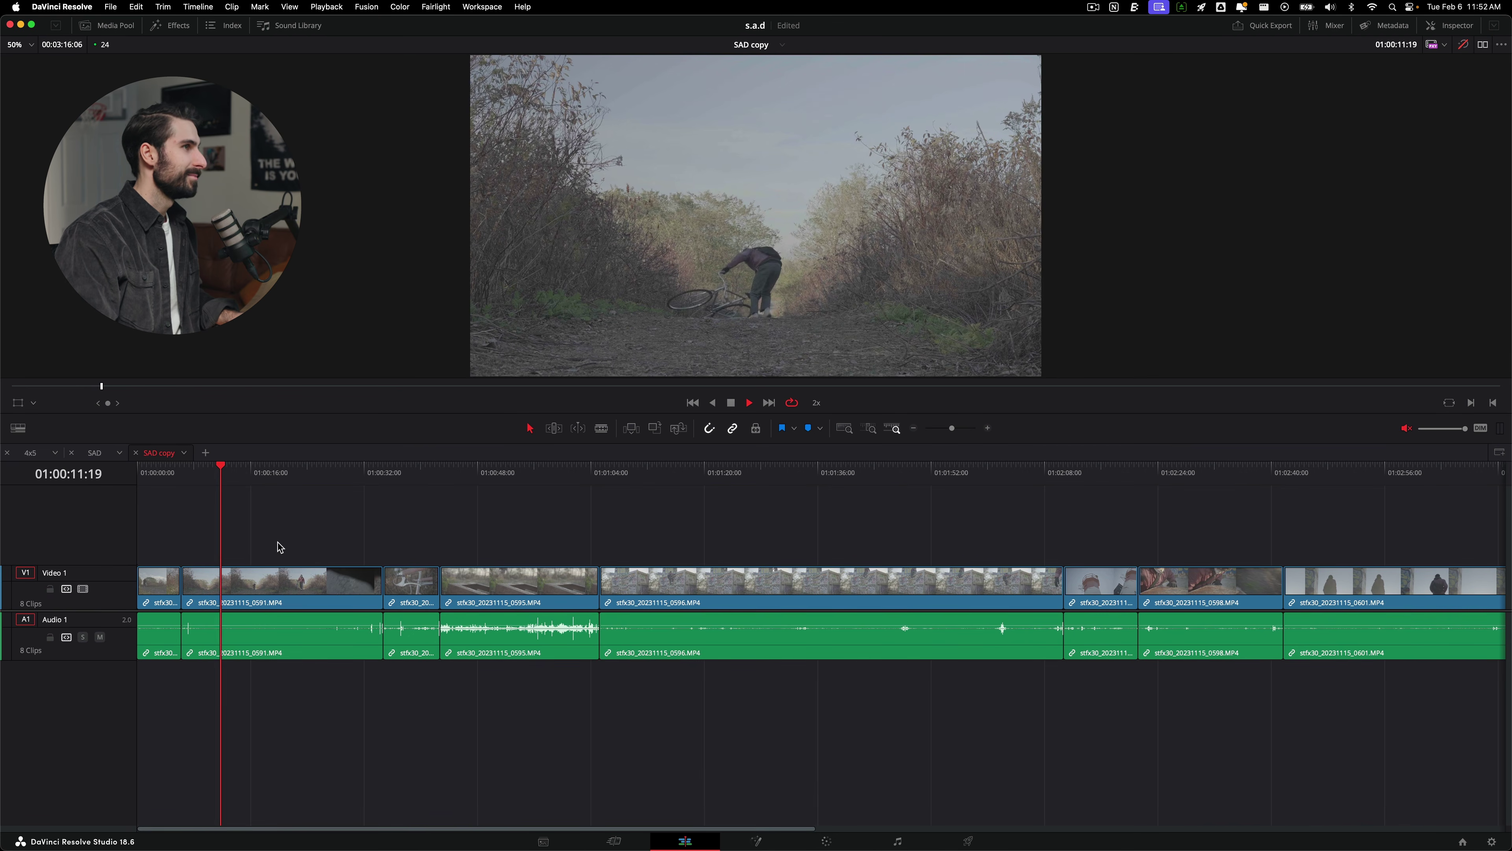
pyautogui.press('space')
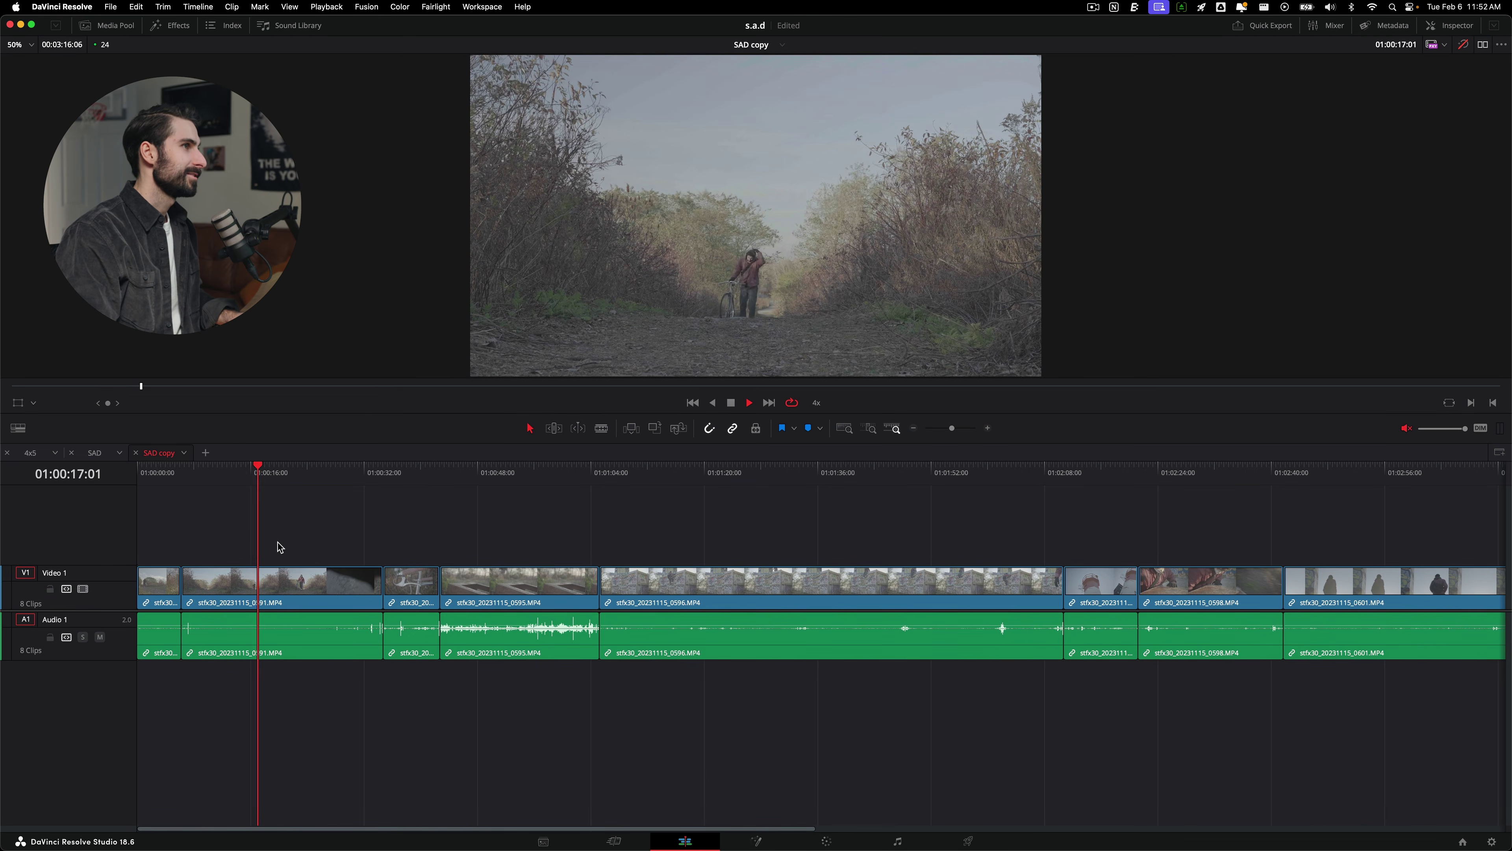
pyautogui.press('space')
pyautogui.press('q')
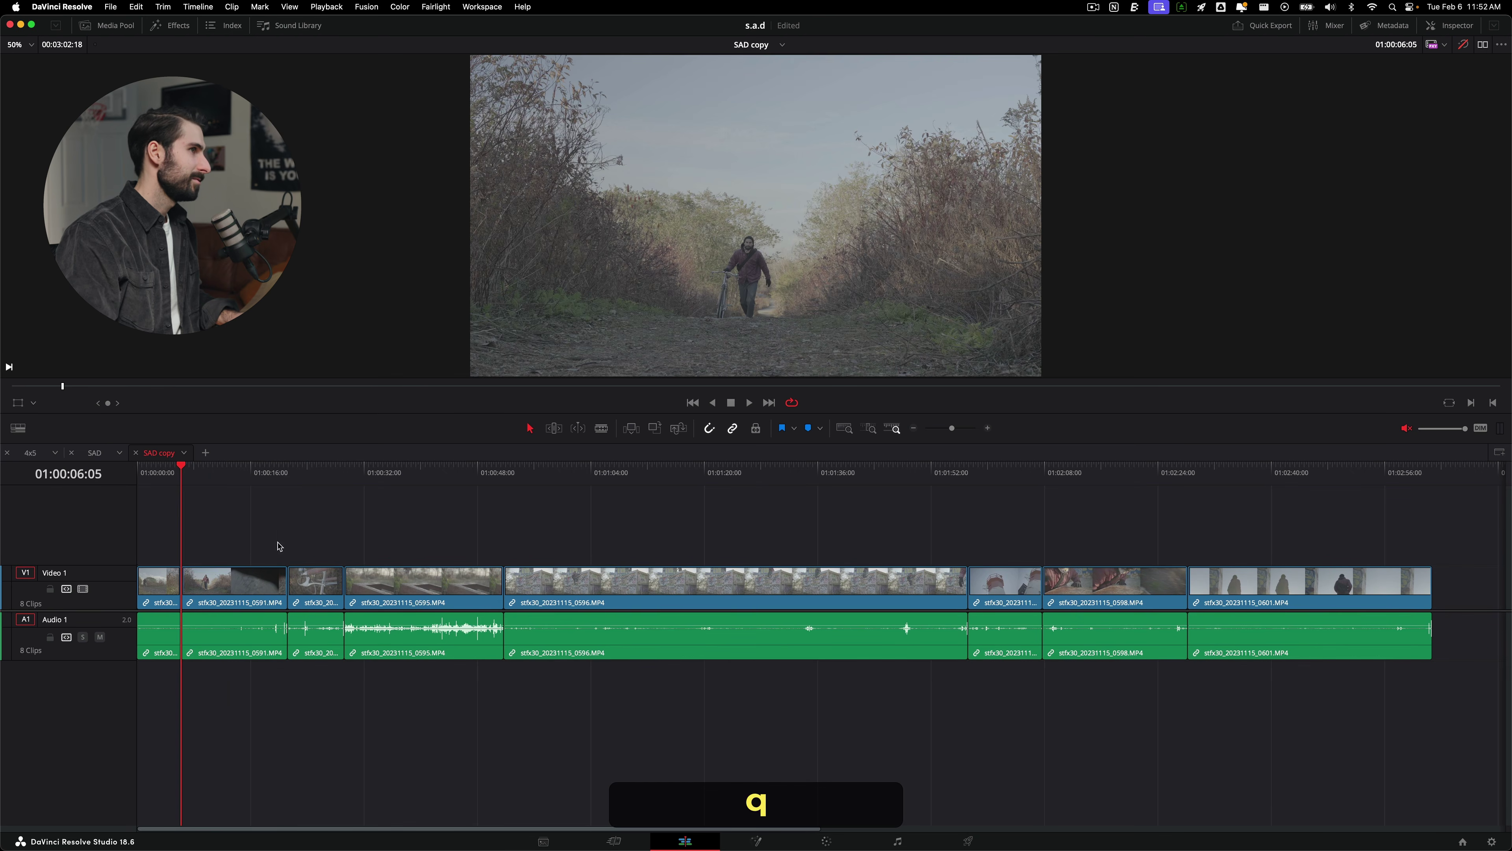
# Fast-forward through stfx30_20231115_0591.MP4 to 01:00:12:23 and ripple-trim its end to that point.
pyautogui.press('l')
pyautogui.press('l')
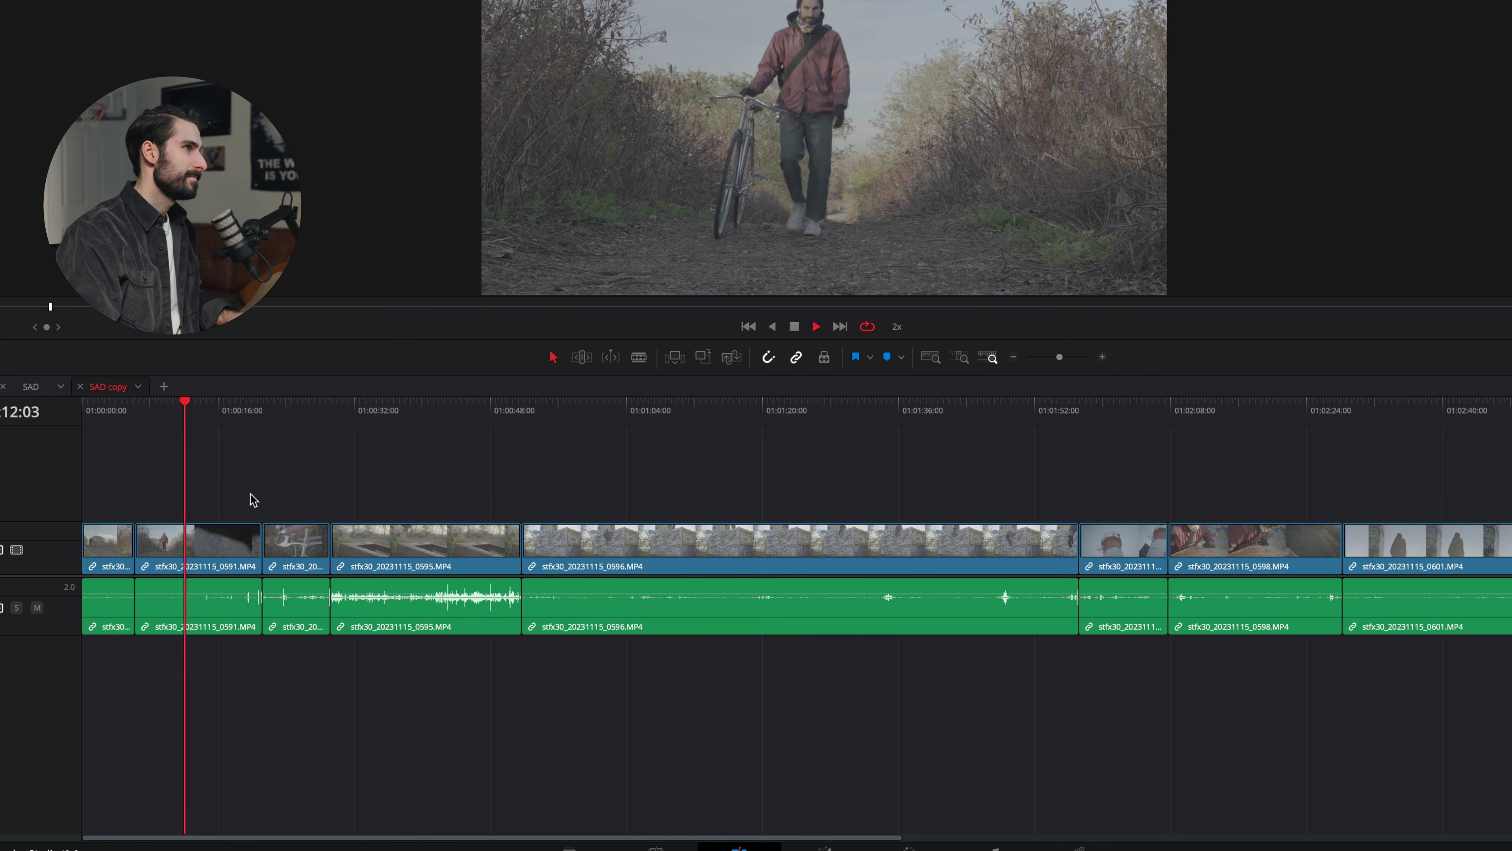
pyautogui.press('space')
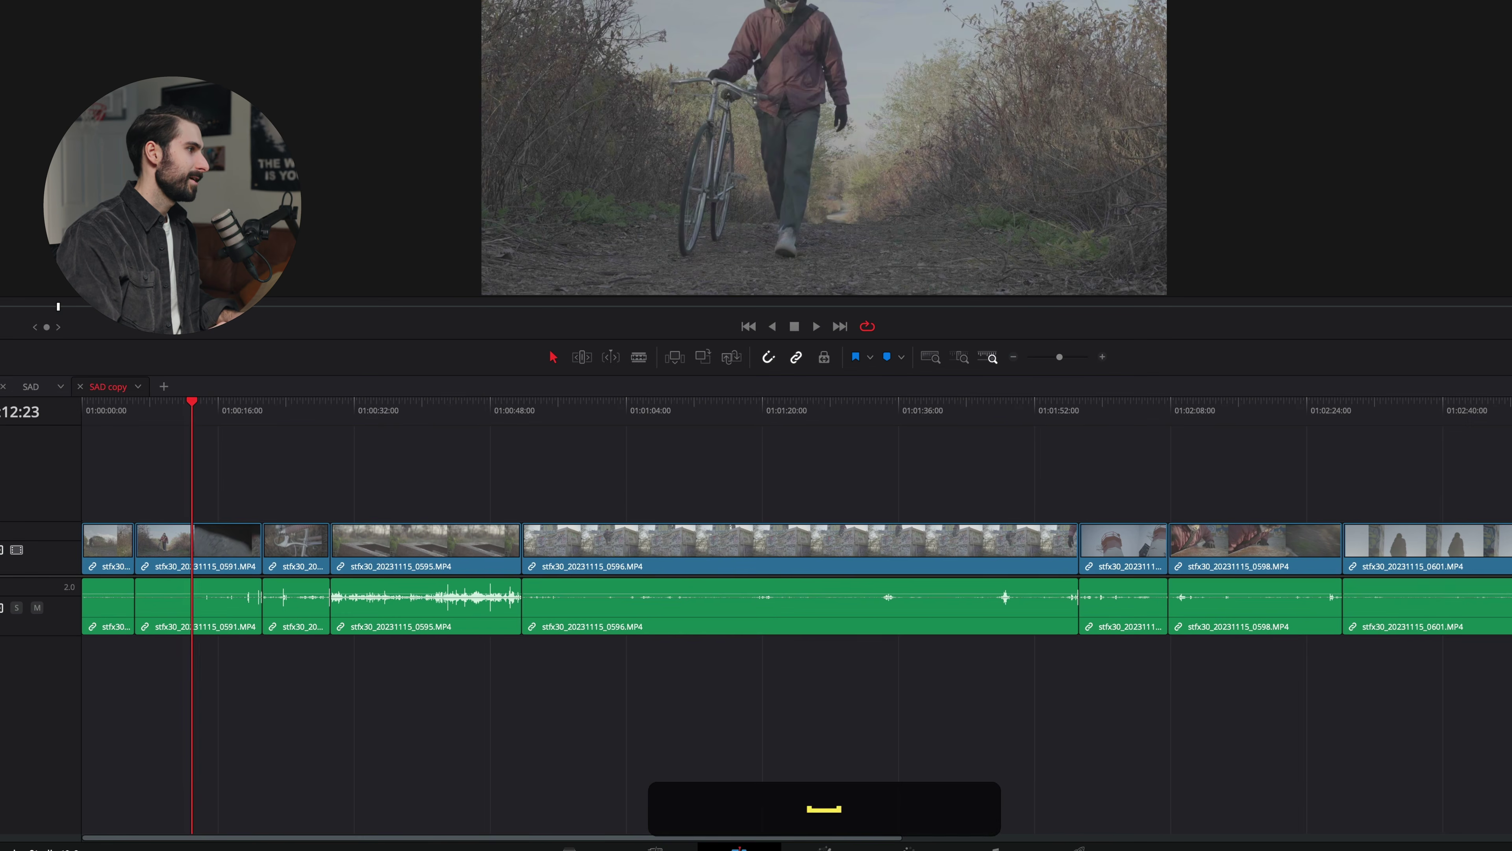
pyautogui.press('e')
# Play through stfx30_20231115_0592.MP4 and ripple-trim its start to where the gloved hand grips the handlebar.
pyautogui.press('l')
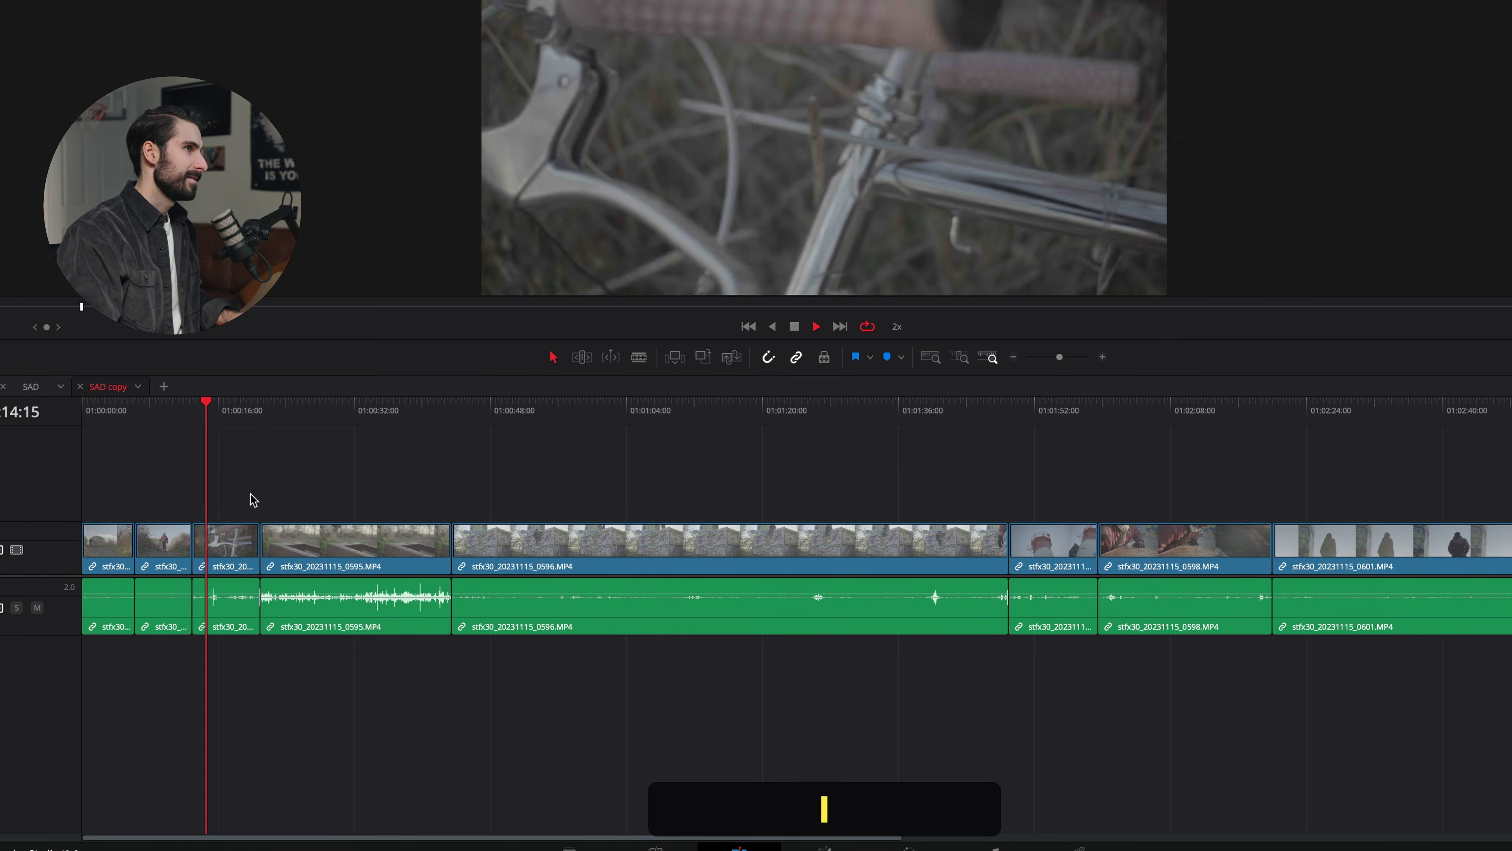
pyautogui.press('space')
pyautogui.press('space')
pyautogui.press('space')
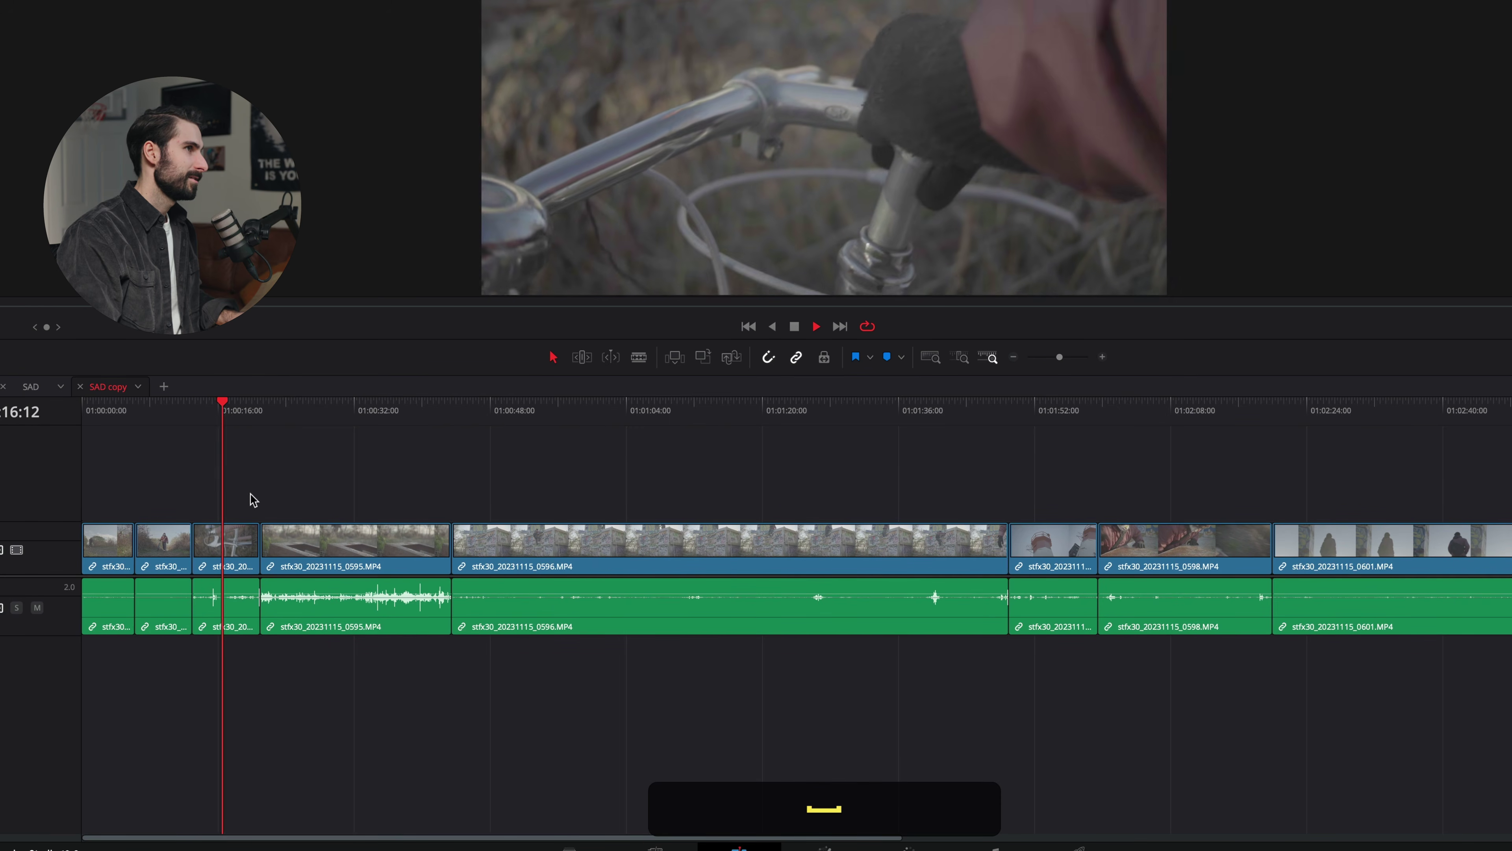
pyautogui.press('q')
# Play stfx30_20231115_0592.MP4 to 01:00:14:23 and ripple-trim its end to that point.
pyautogui.press('l')
pyautogui.press('space')
pyautogui.press('space')
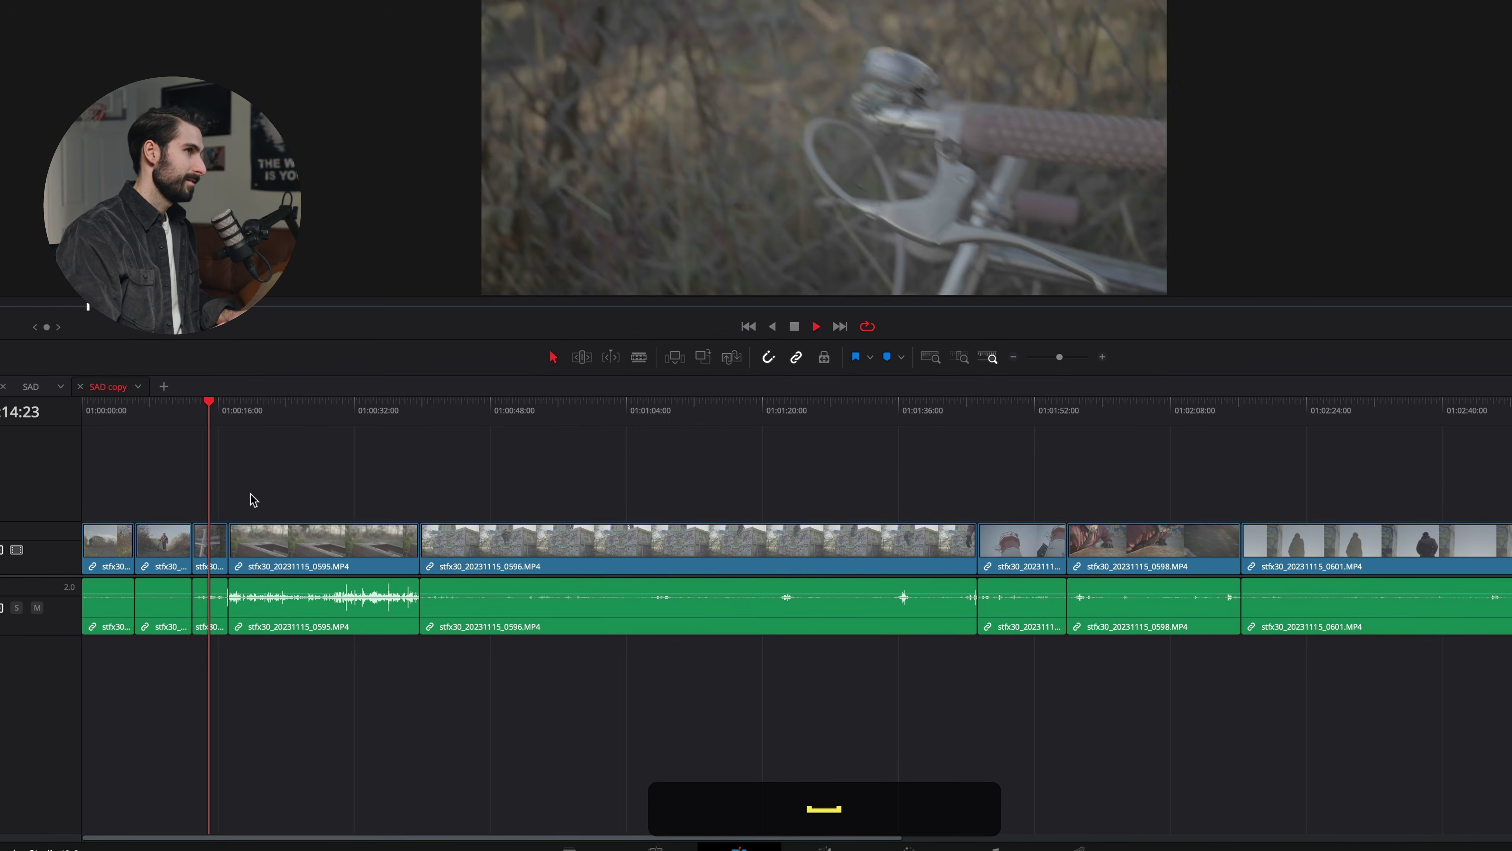
pyautogui.press('e')
# Fast-forward through stfx30_20231115_0595.MP4 and ripple-trim its start to the playhead over the rusty metal frame.
pyautogui.press('l')
pyautogui.press('l')
pyautogui.press('l')
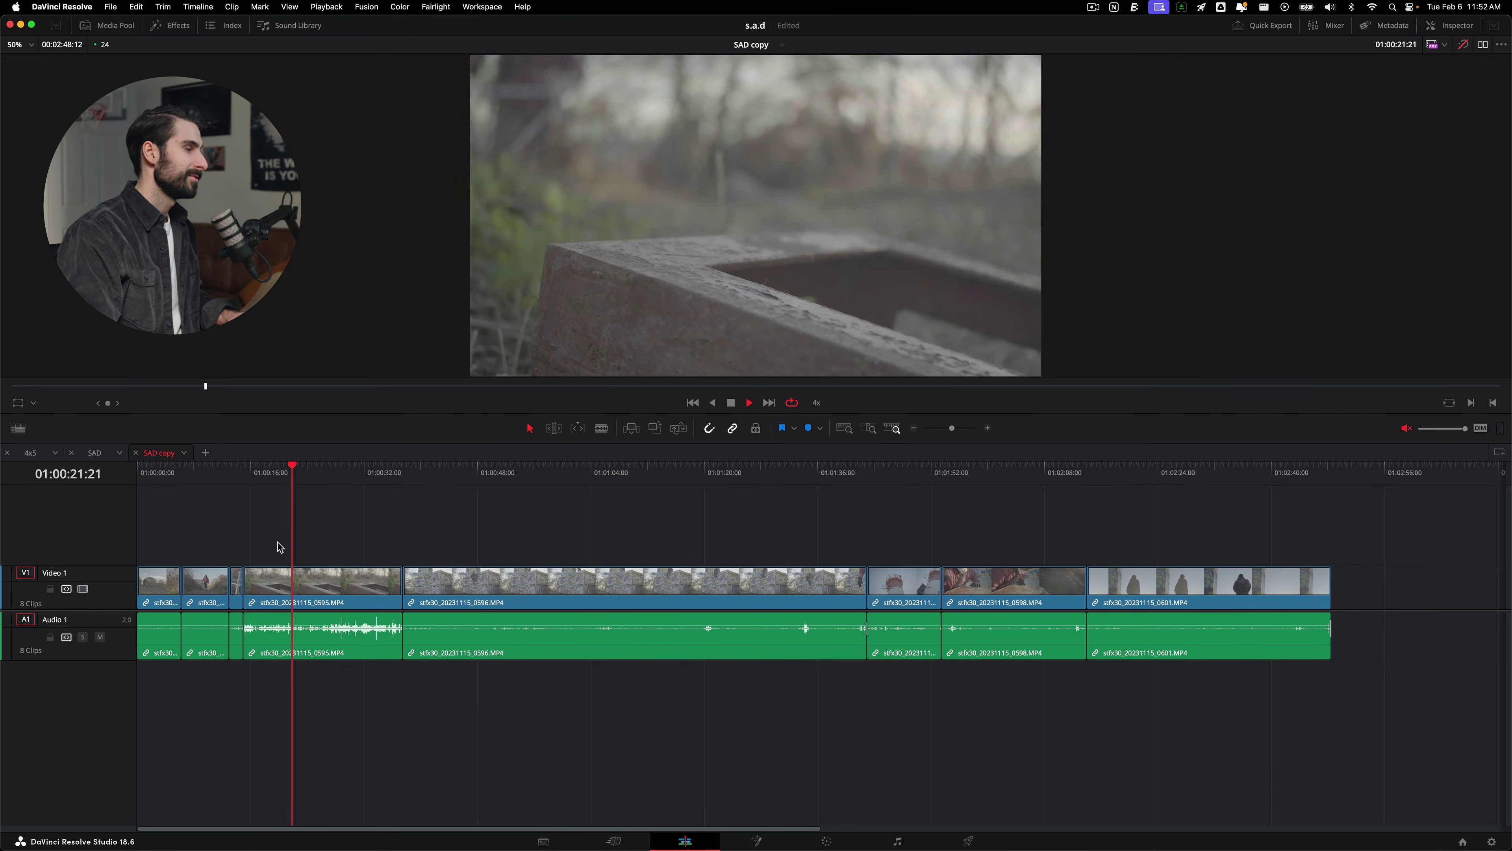
pyautogui.press('space')
pyautogui.press('q')
# Ripple-trim the end of stfx30_20231115_0595.MP4 to about 01:00:19 and the start of stfx30_20231115_0596.MP4 to the climber on the wall.
pyautogui.press('l')
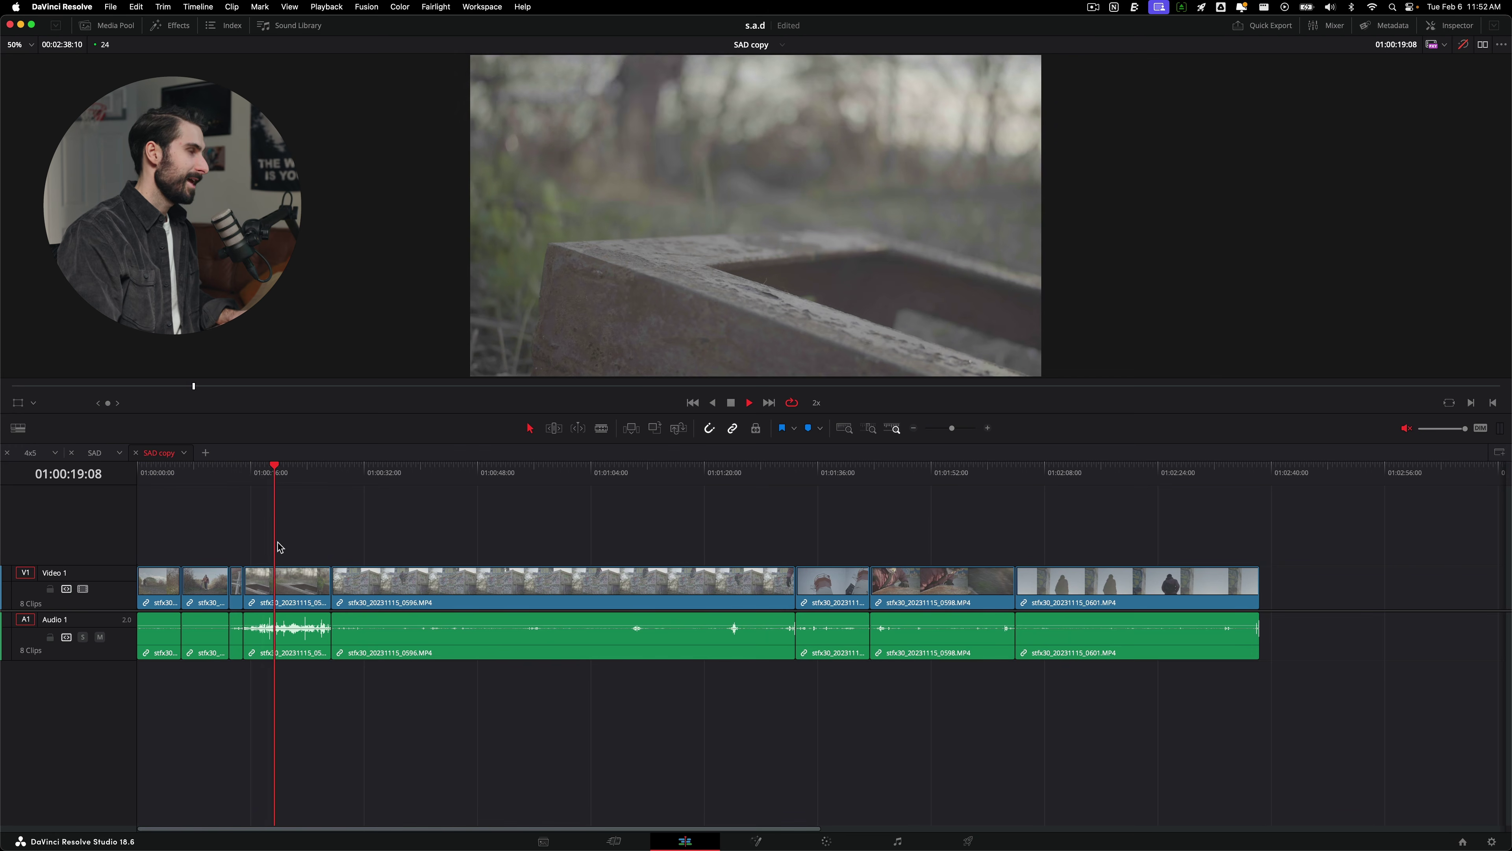
pyautogui.press('space')
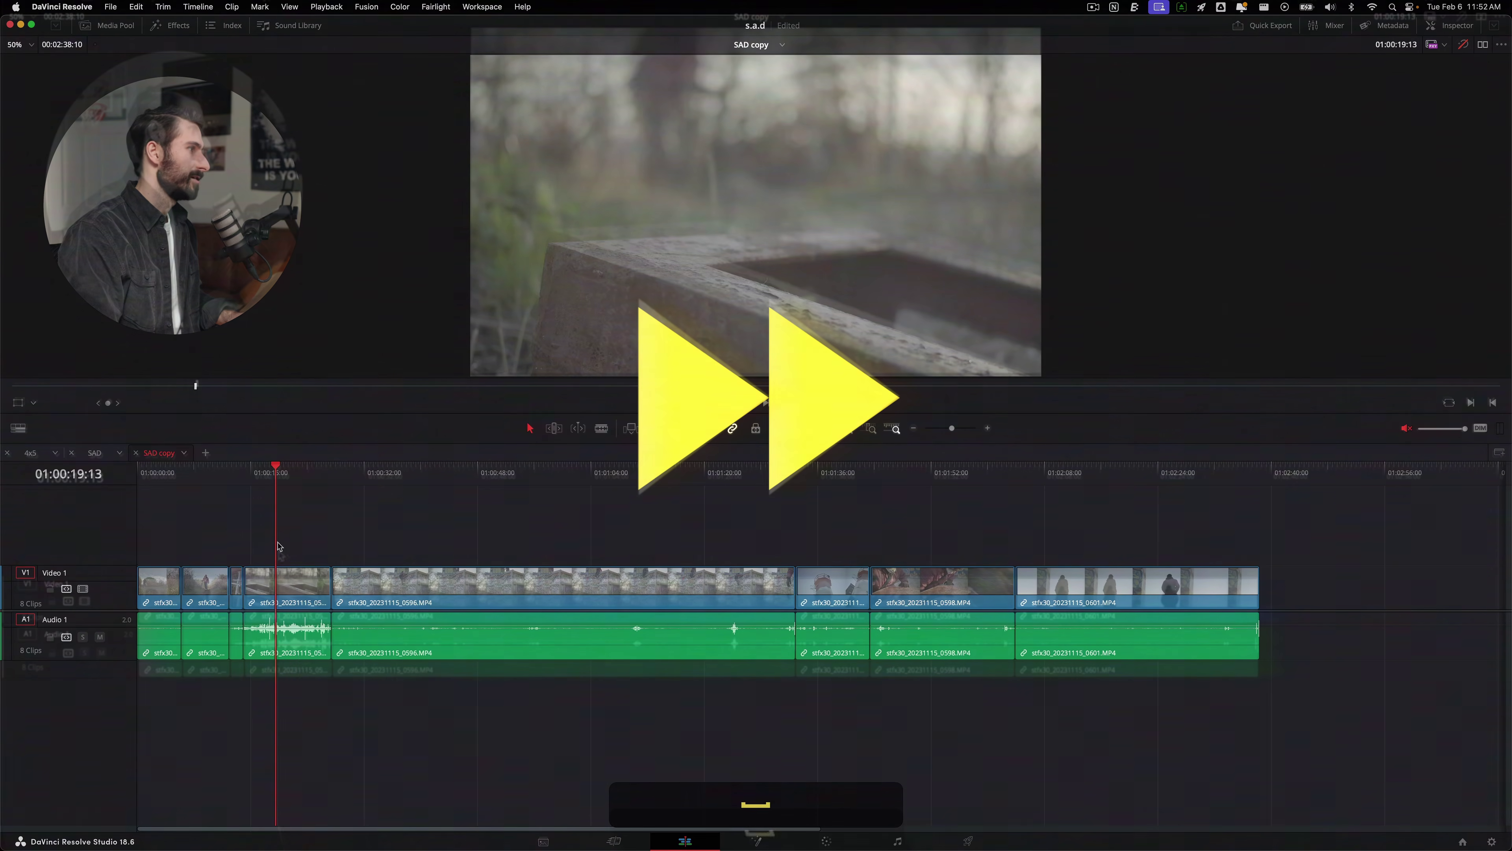
pyautogui.press('q')
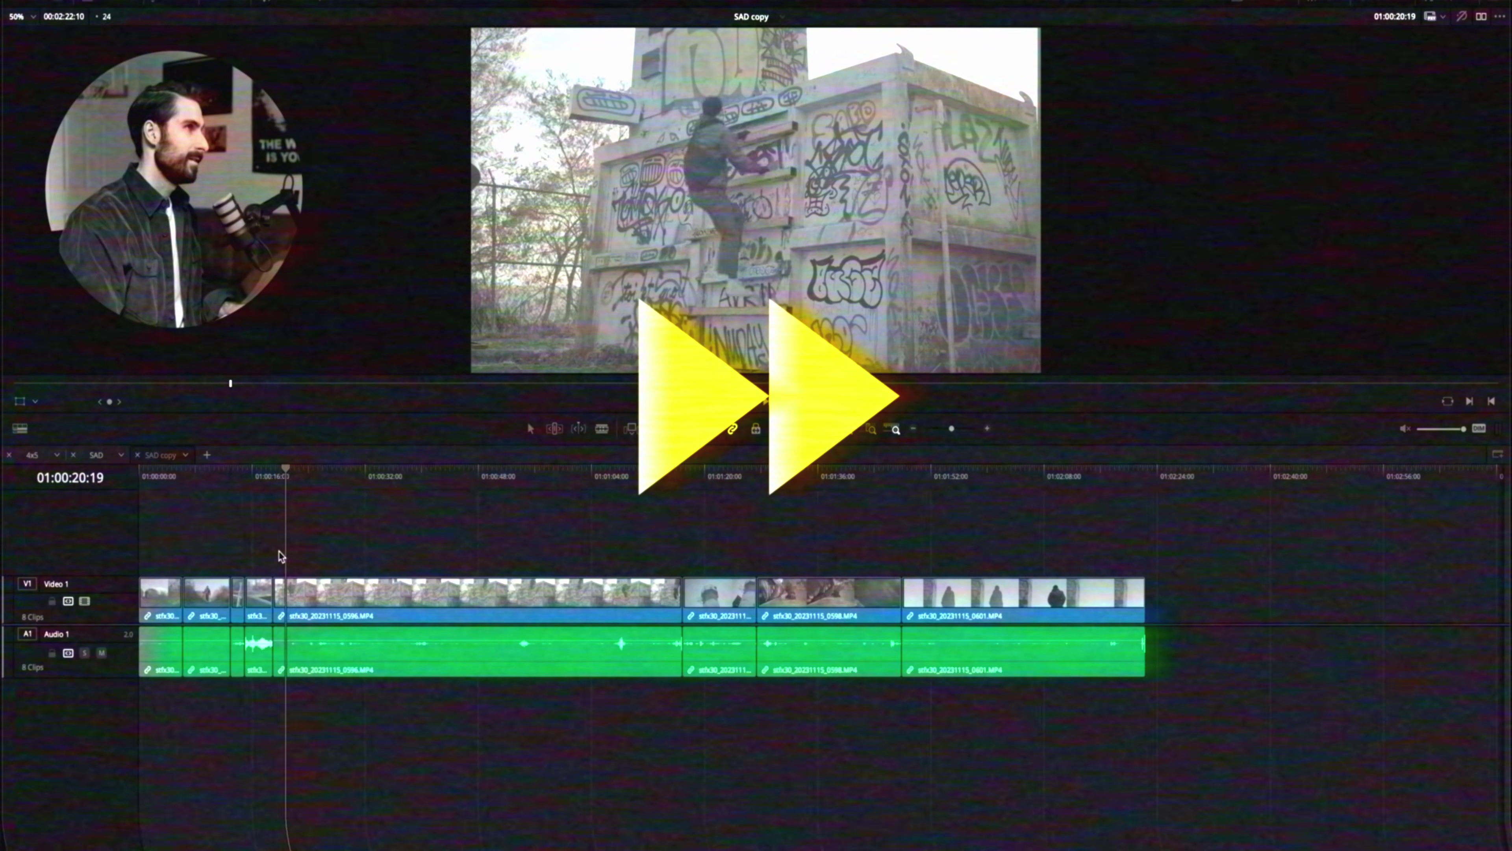
# Split stfx30_20231115_0596.MP4 into short sections of the climb and ripple out the unused footage between them.
pyautogui.press('w')
pyautogui.press('q')
pyautogui.press('super+b')
pyautogui.press('space')
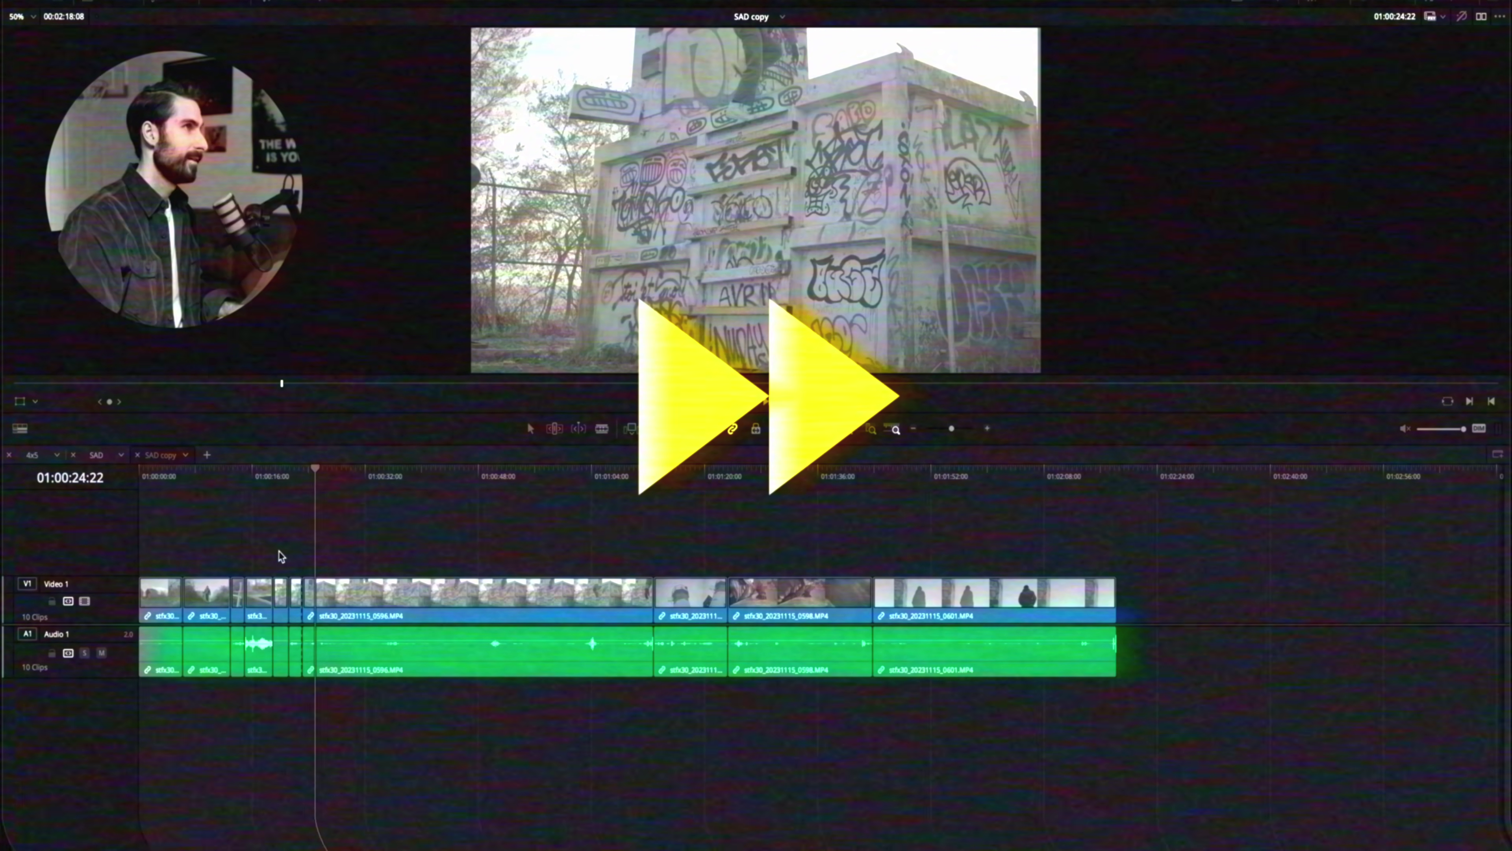
# Ripple-trim the start and end of the last stfx30_20231115_0596.MP4 section, leaving about two seconds.
pyautogui.press('super+shift+[')
pyautogui.press('super+=')
pyautogui.press('Up')
pyautogui.press('space')
pyautogui.press('space')
pyautogui.press('super+shift+]')
# Play through stfx30_20231115_0597.MP4 and ripple-trim it to a short lighthouse shot ending at 01:00:28:23.
pyautogui.press('space')
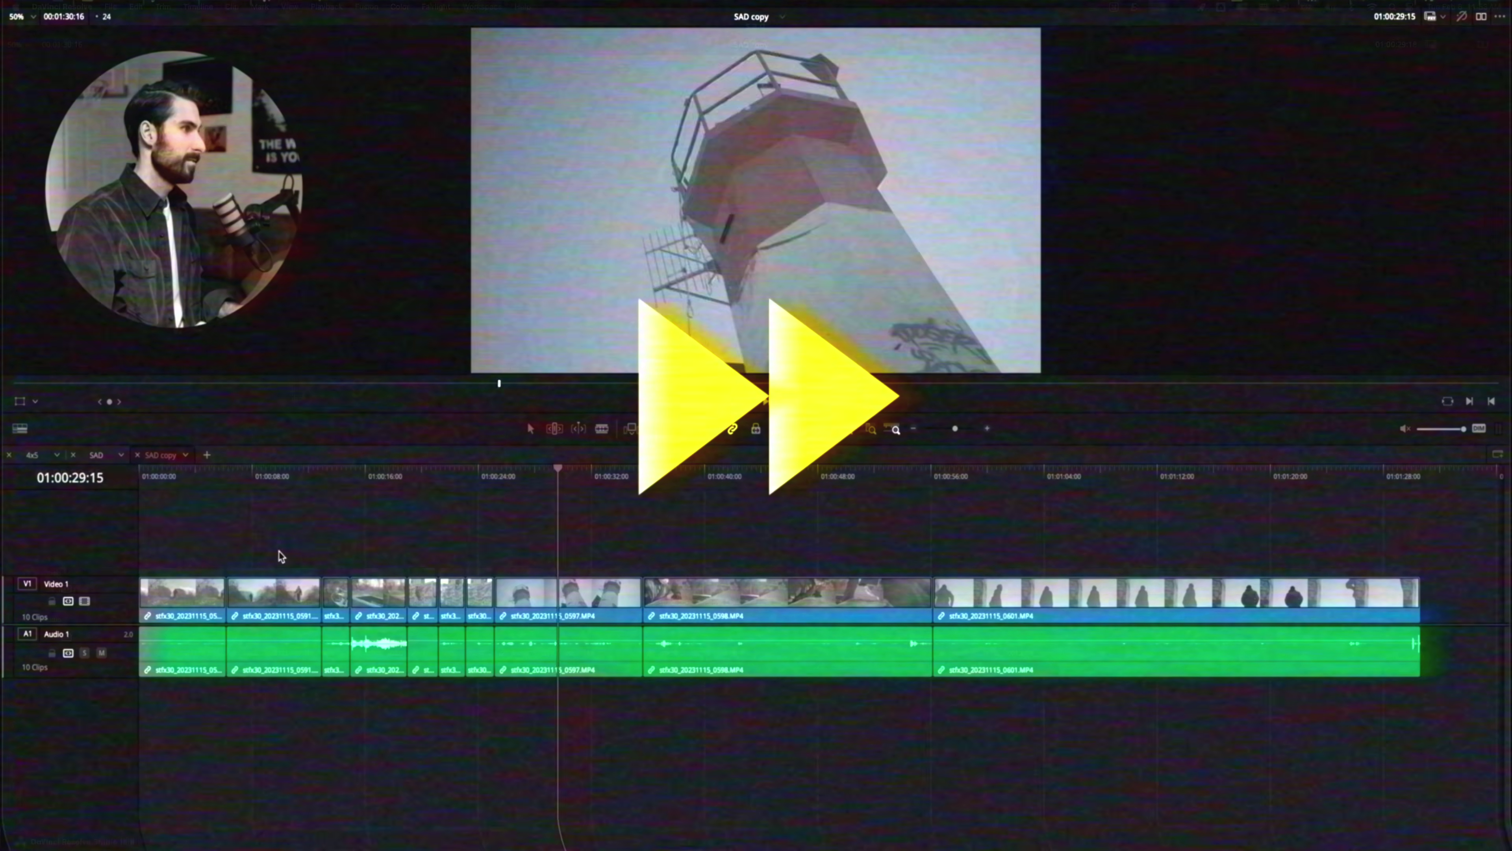
pyautogui.press('space')
pyautogui.press('super+shift+]')
pyautogui.press('Up')
pyautogui.press('Up')
pyautogui.press('Up')
pyautogui.press('Down')
# Ripple-delete stfx30_20231115_0598.MP4 from the timeline.
pyautogui.click(687, 674)
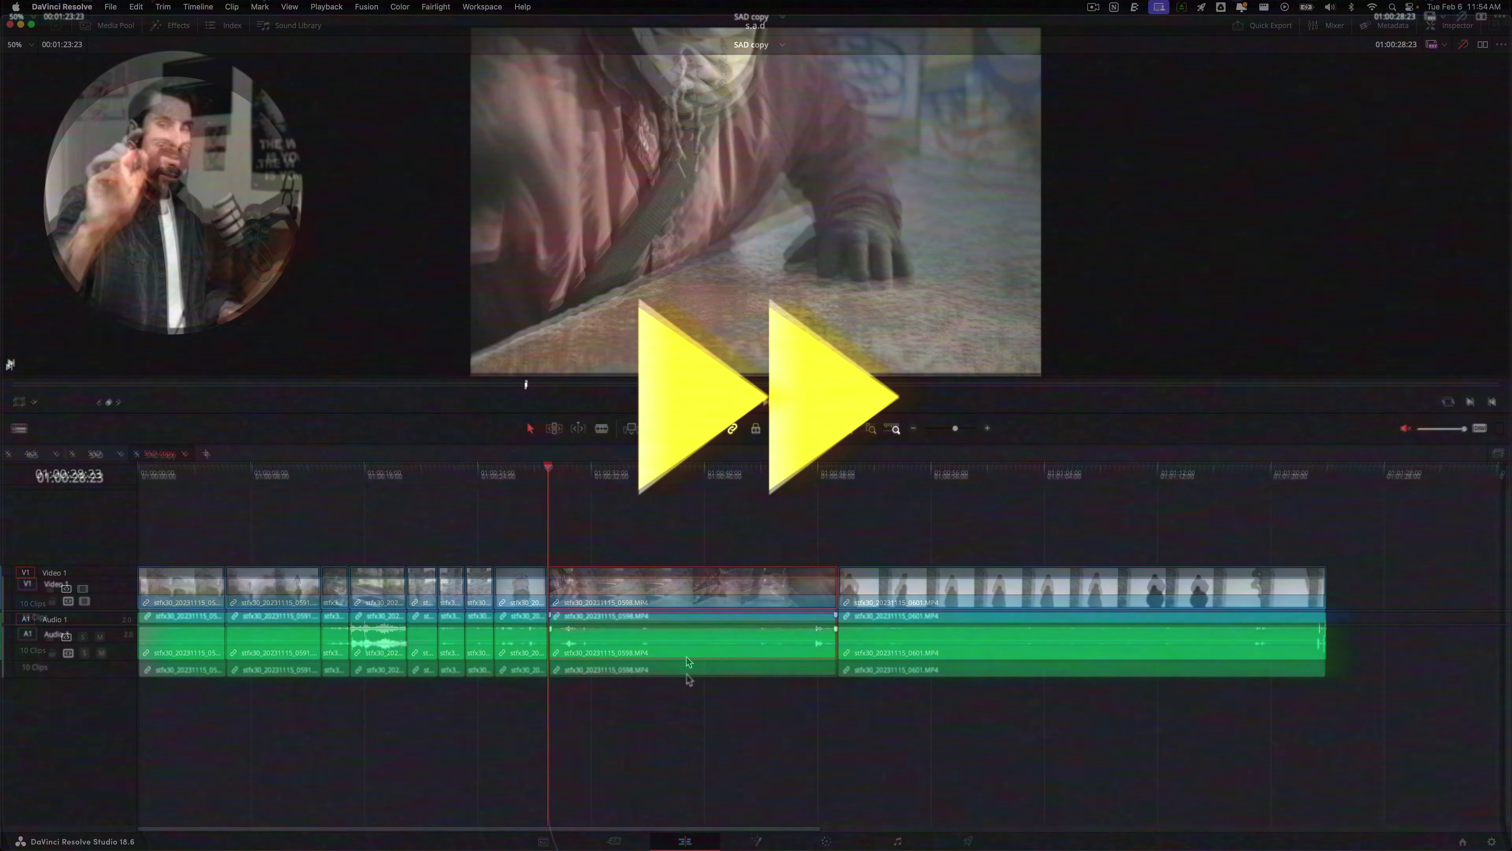
pyautogui.press('super+z')
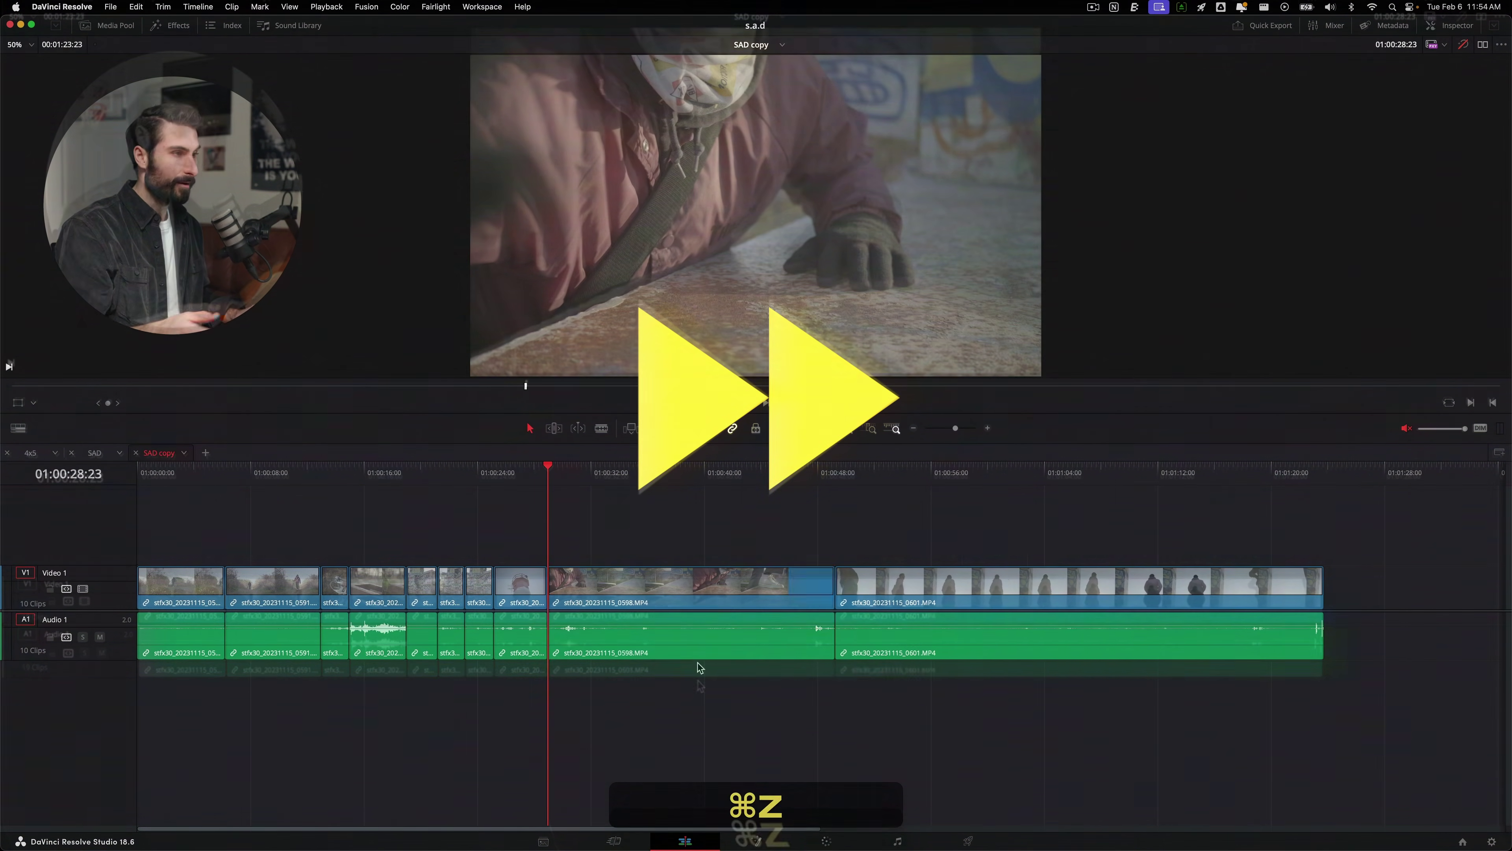
pyautogui.press('Delete')
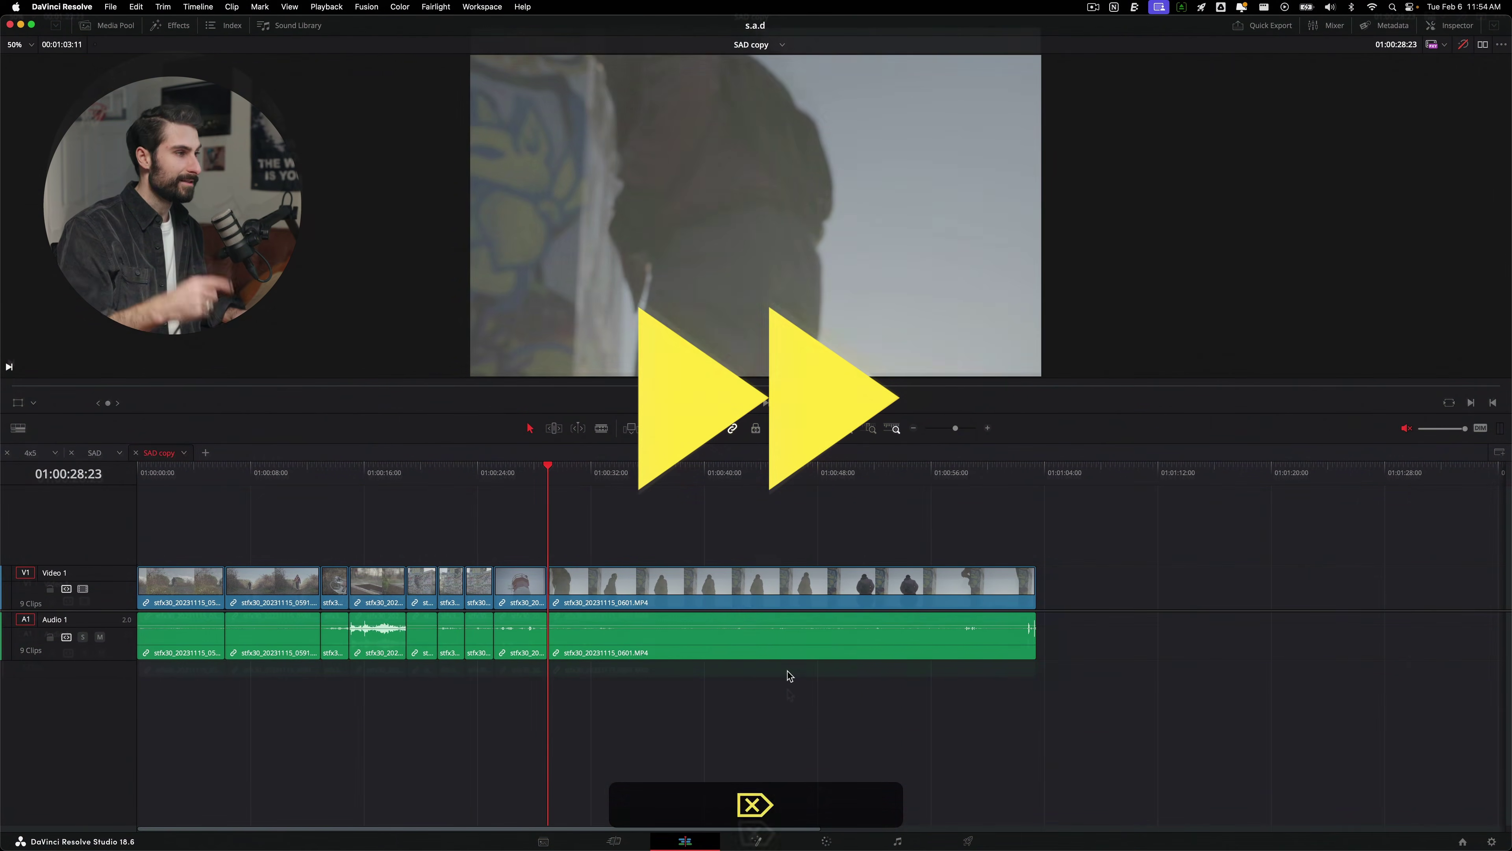
# Play stfx30_20231115_0601.MP4 and ripple-trim both ends, leaving about six seconds of the hooded figure.
pyautogui.press('space')
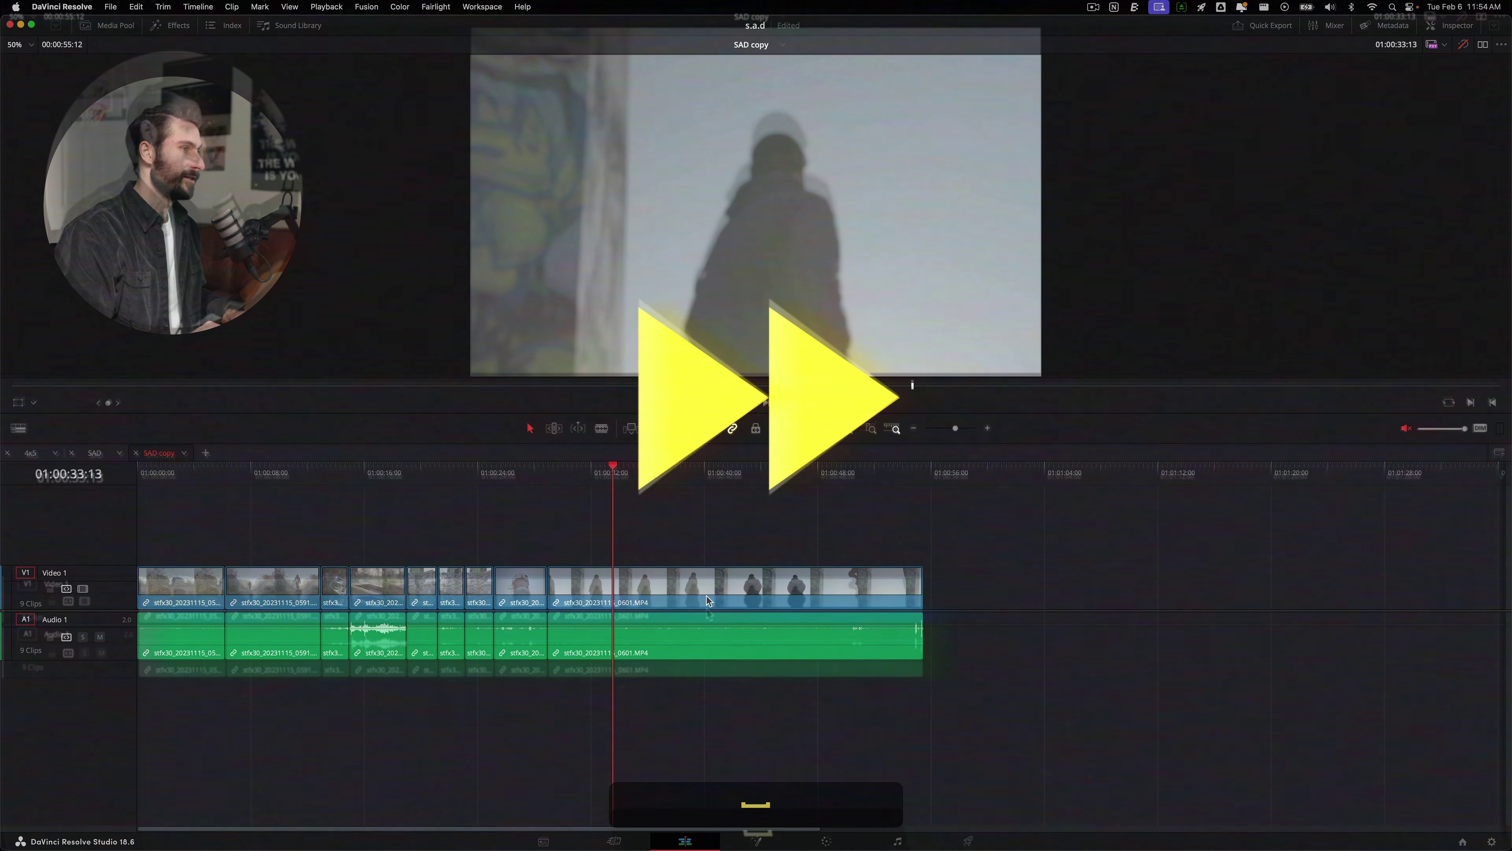
pyautogui.press('space')
pyautogui.press('e')
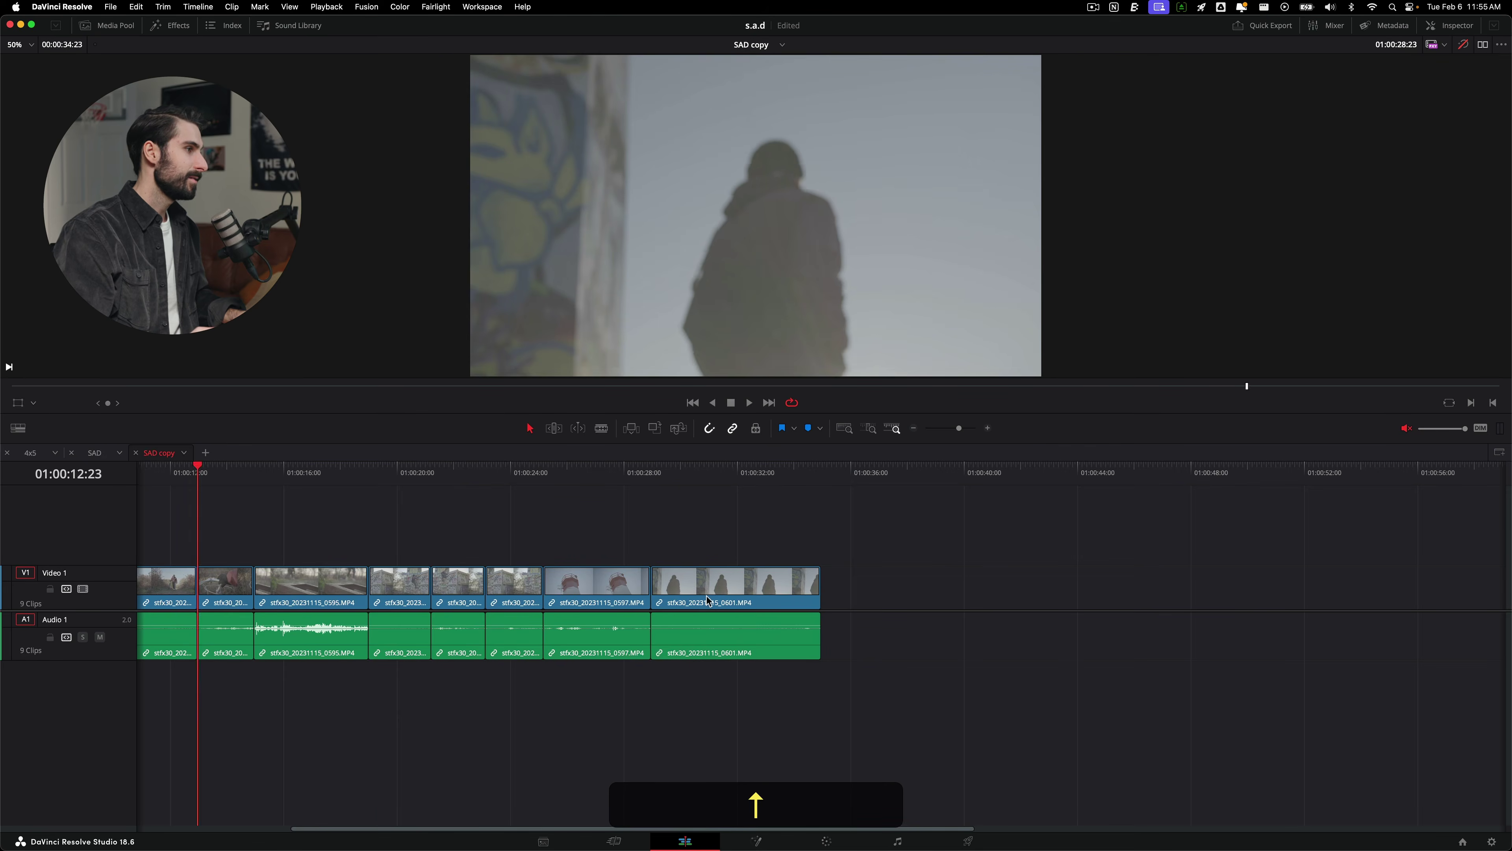
# Jump across the edit points to the timeline's start and back to 01:00:12:23, then play to 01:00:14:17.
pyautogui.press('Up')
pyautogui.press('Up')
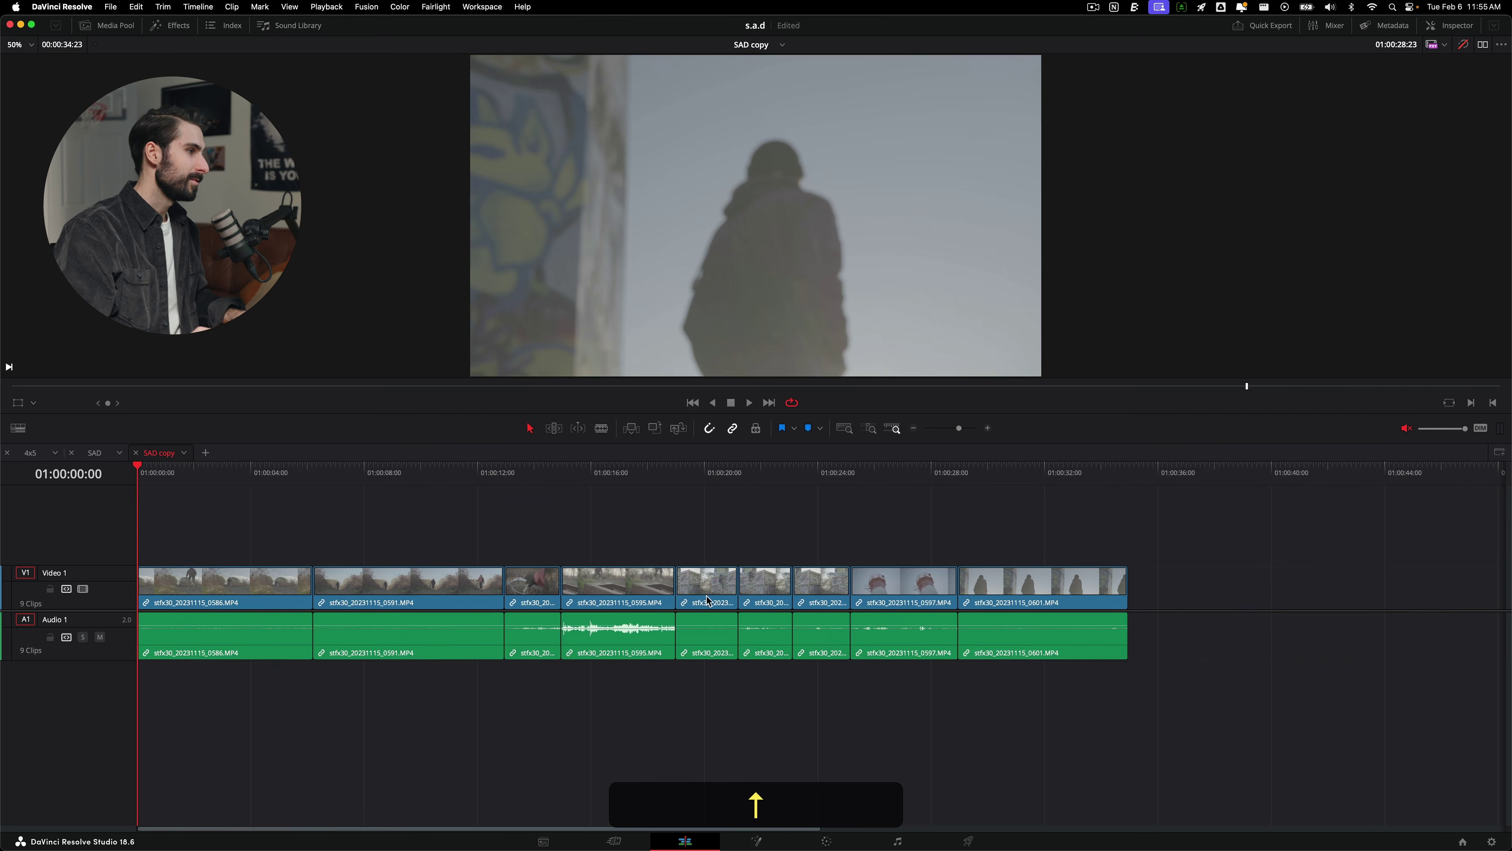
pyautogui.press('Down')
pyautogui.press('Down')
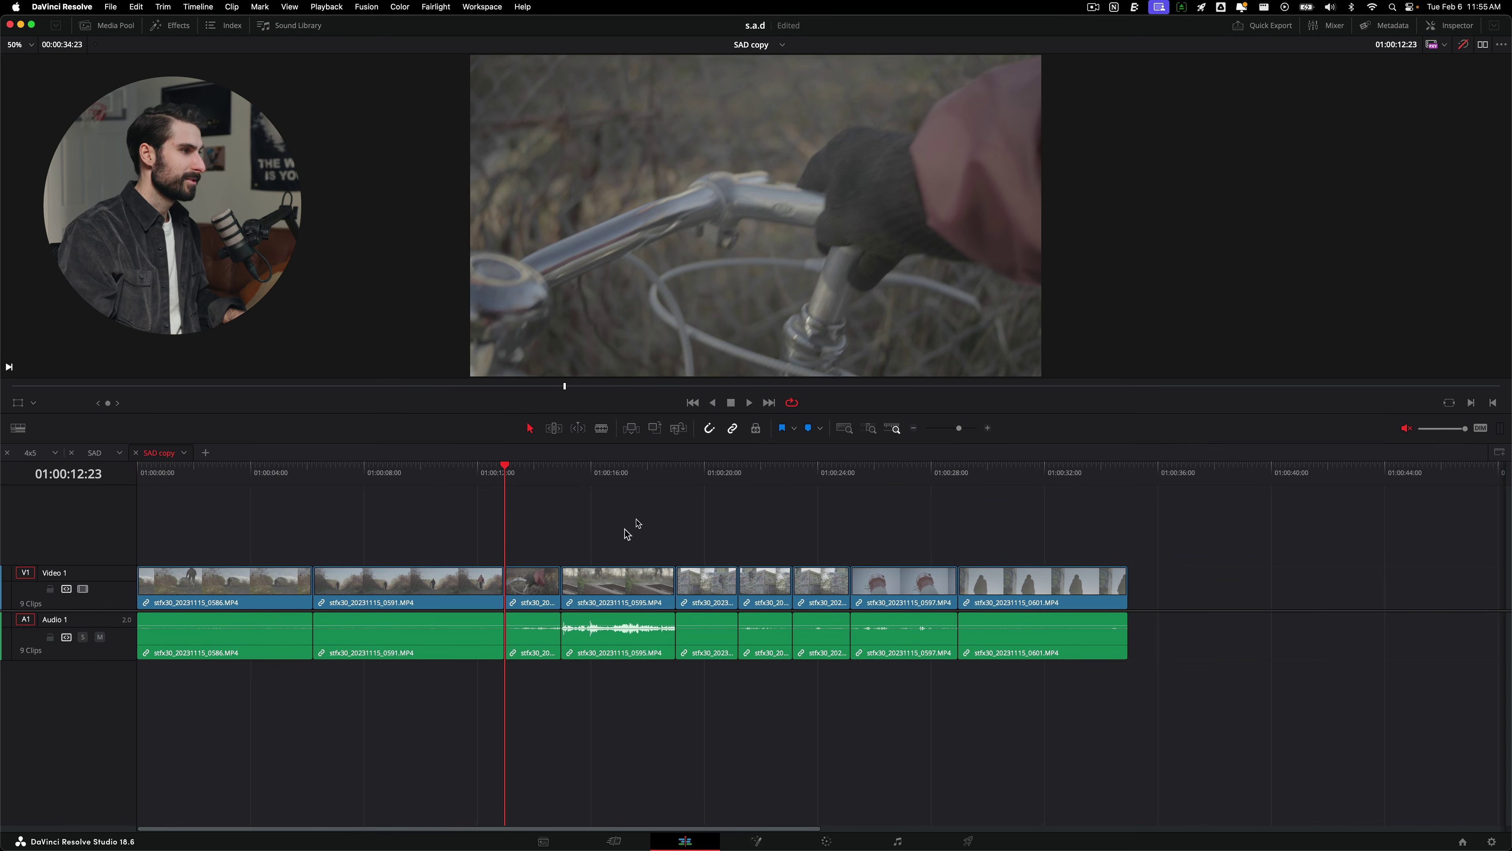
pyautogui.press('space')
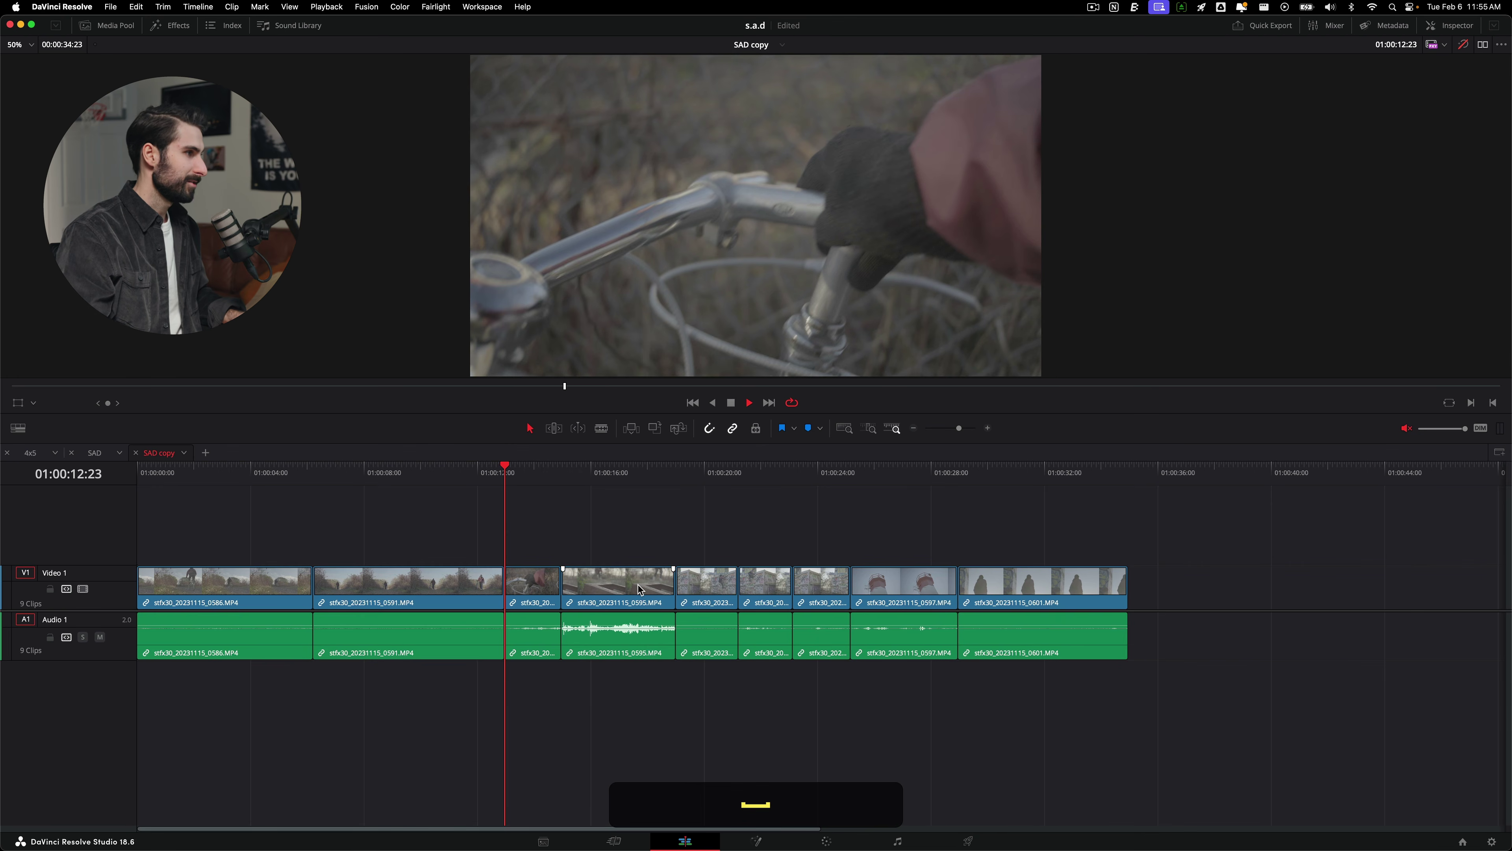
pyautogui.press('space')
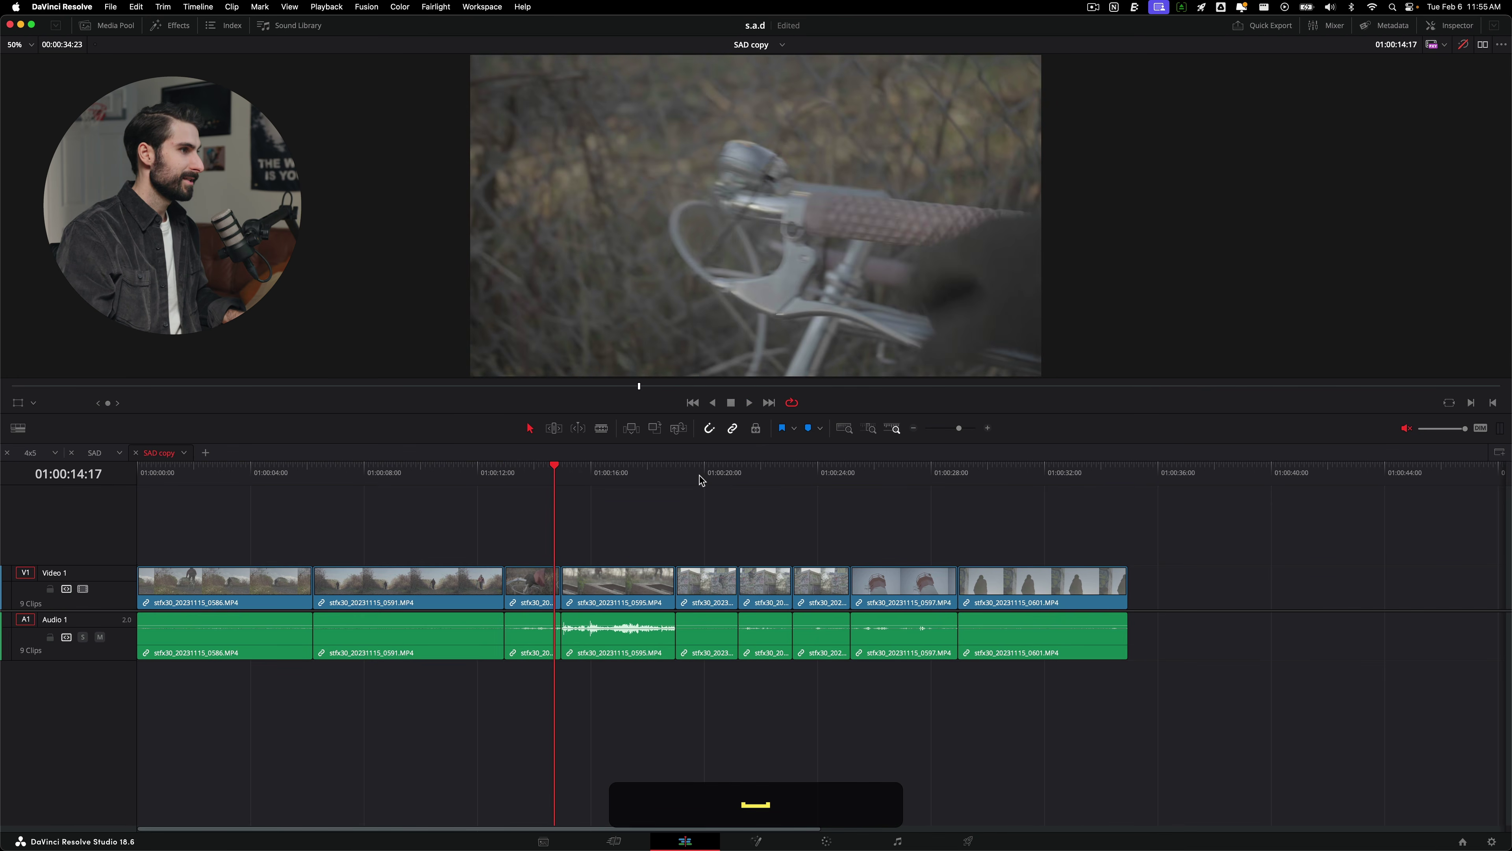
# Scrub to 01:00:20:09 and ripple-delete the last two short sections of stfx30_20231115_0596.MP4.
pyautogui.moveTo(715, 475)
pyautogui.mouseDown()
pyautogui.moveTo(792, 477)
pyautogui.moveTo(715, 490)
pyautogui.mouseUp()
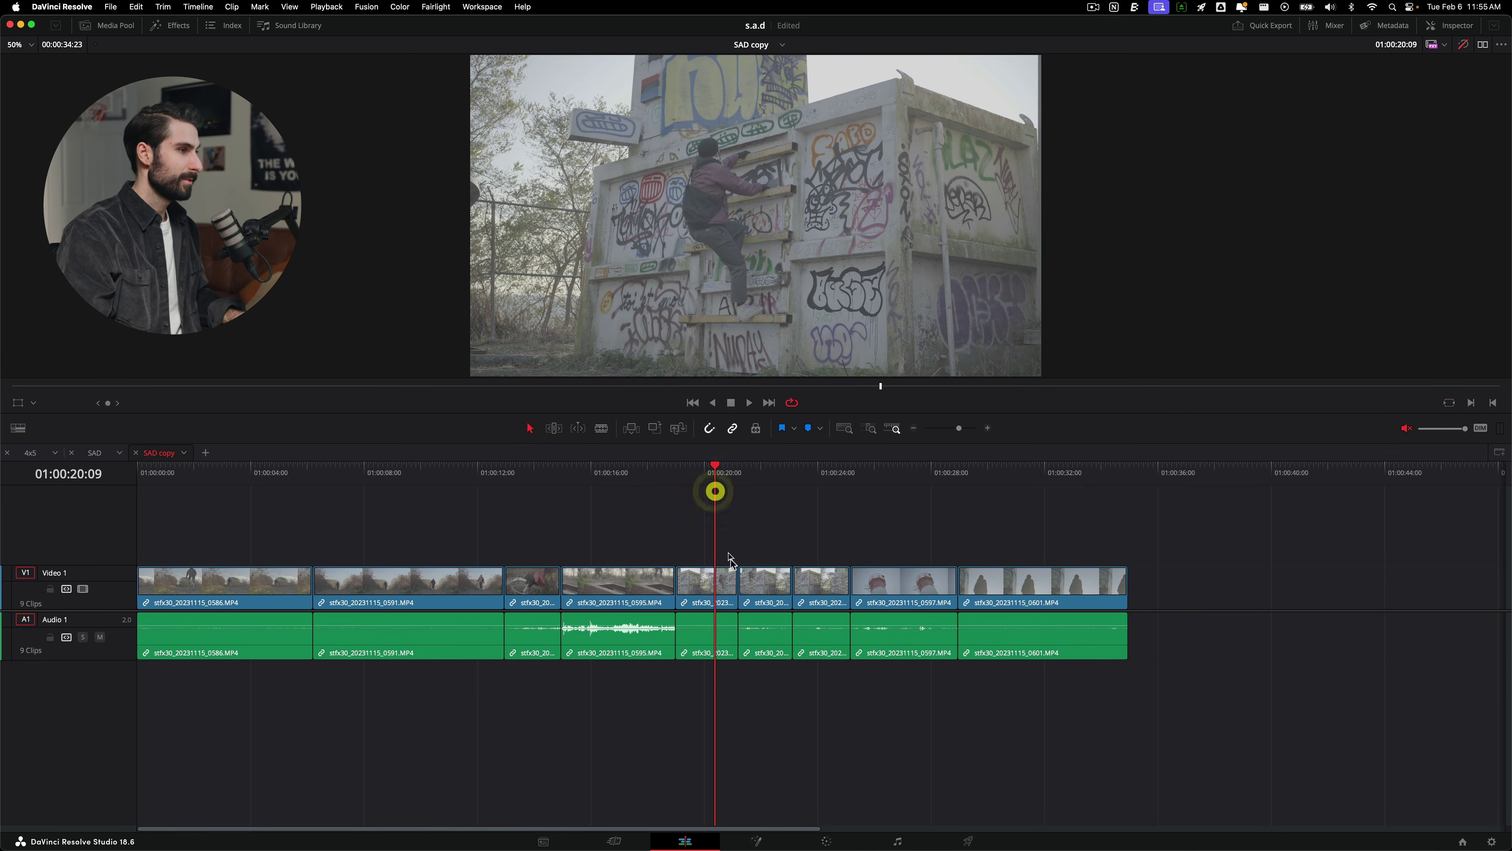
pyautogui.moveTo(760, 539); pyautogui.dragTo(832, 624)
pyautogui.press('Delete')
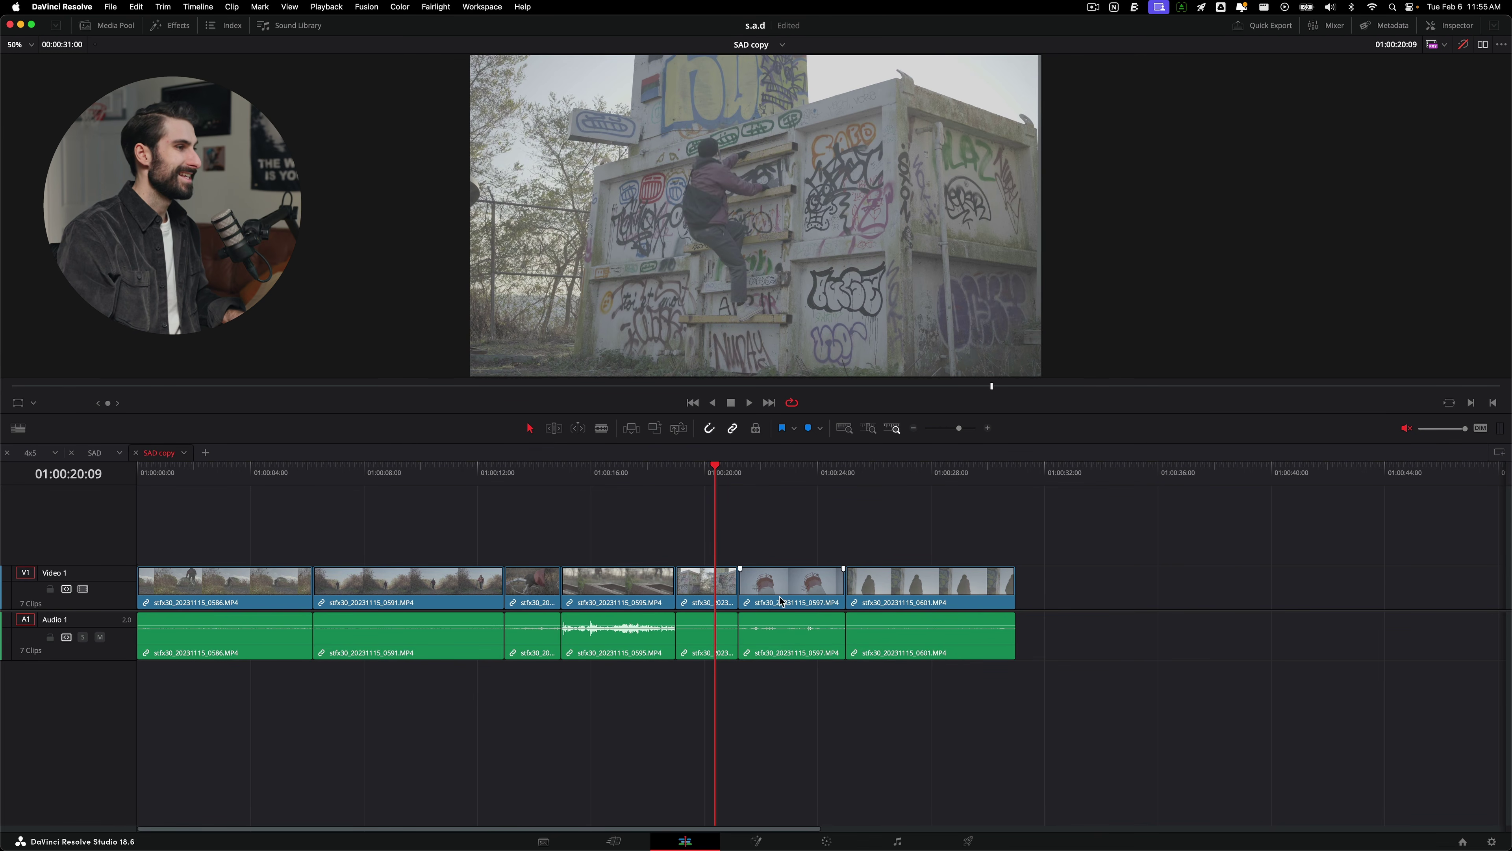
# Ripple-extend the end of stfx30_20231115_0596.MP4 by about 1.4 seconds in Trim Edit Mode, and return to Selection Mode.
pyautogui.press('t')
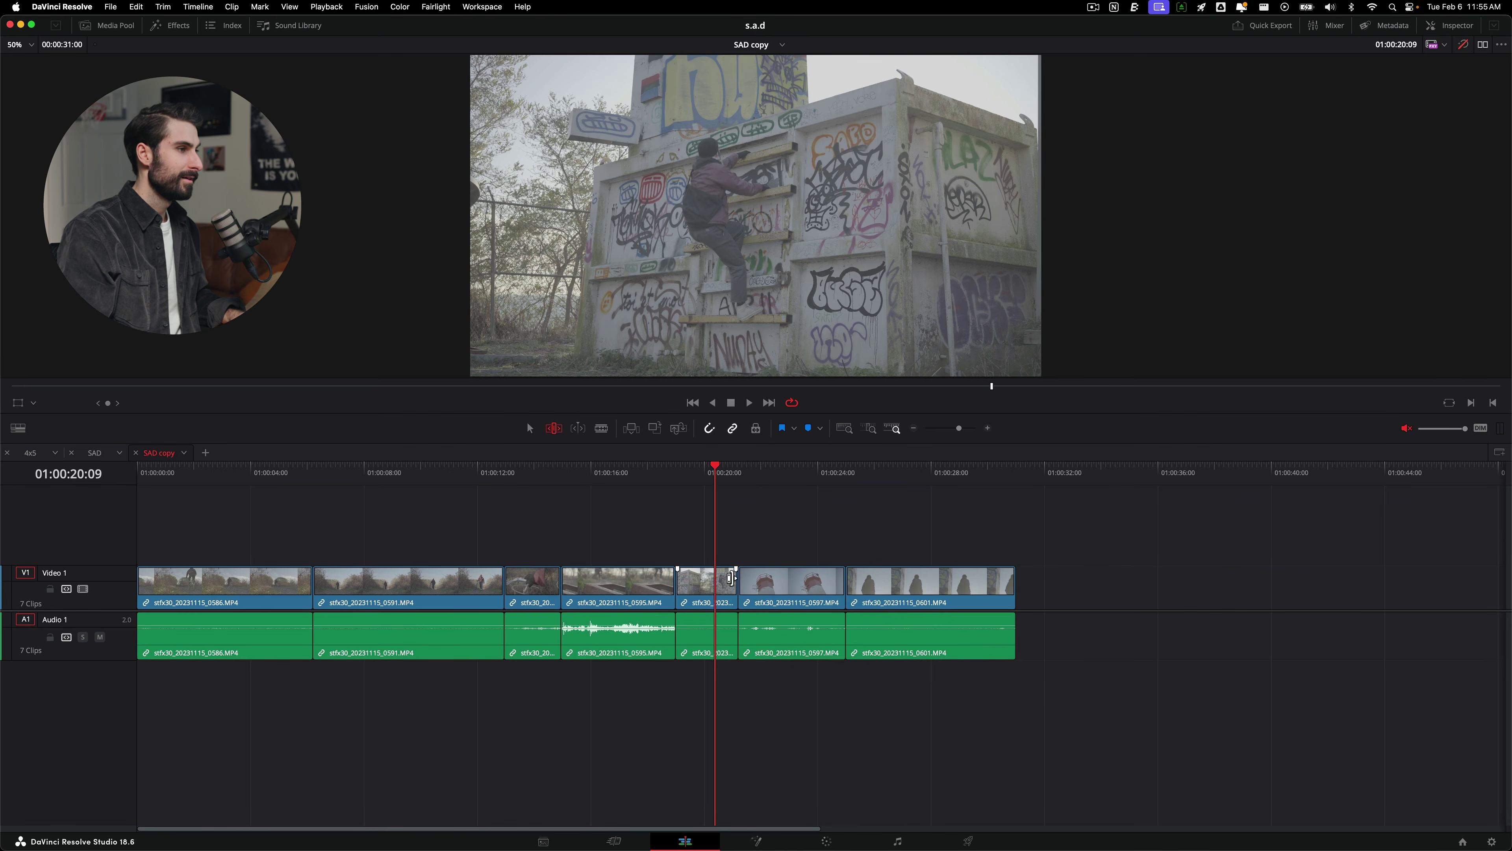
pyautogui.click(732, 578)
pyautogui.moveTo(731, 578); pyautogui.dragTo(772, 578)
pyautogui.press('a')
# Play across the cut after stfx30_20231115_0596.MP4 and slip that clip's footage to a later part of the climb.
pyautogui.moveTo(724, 481)
pyautogui.mouseDown()
pyautogui.moveTo(772, 482)
pyautogui.moveTo(736, 482)
pyautogui.mouseUp()
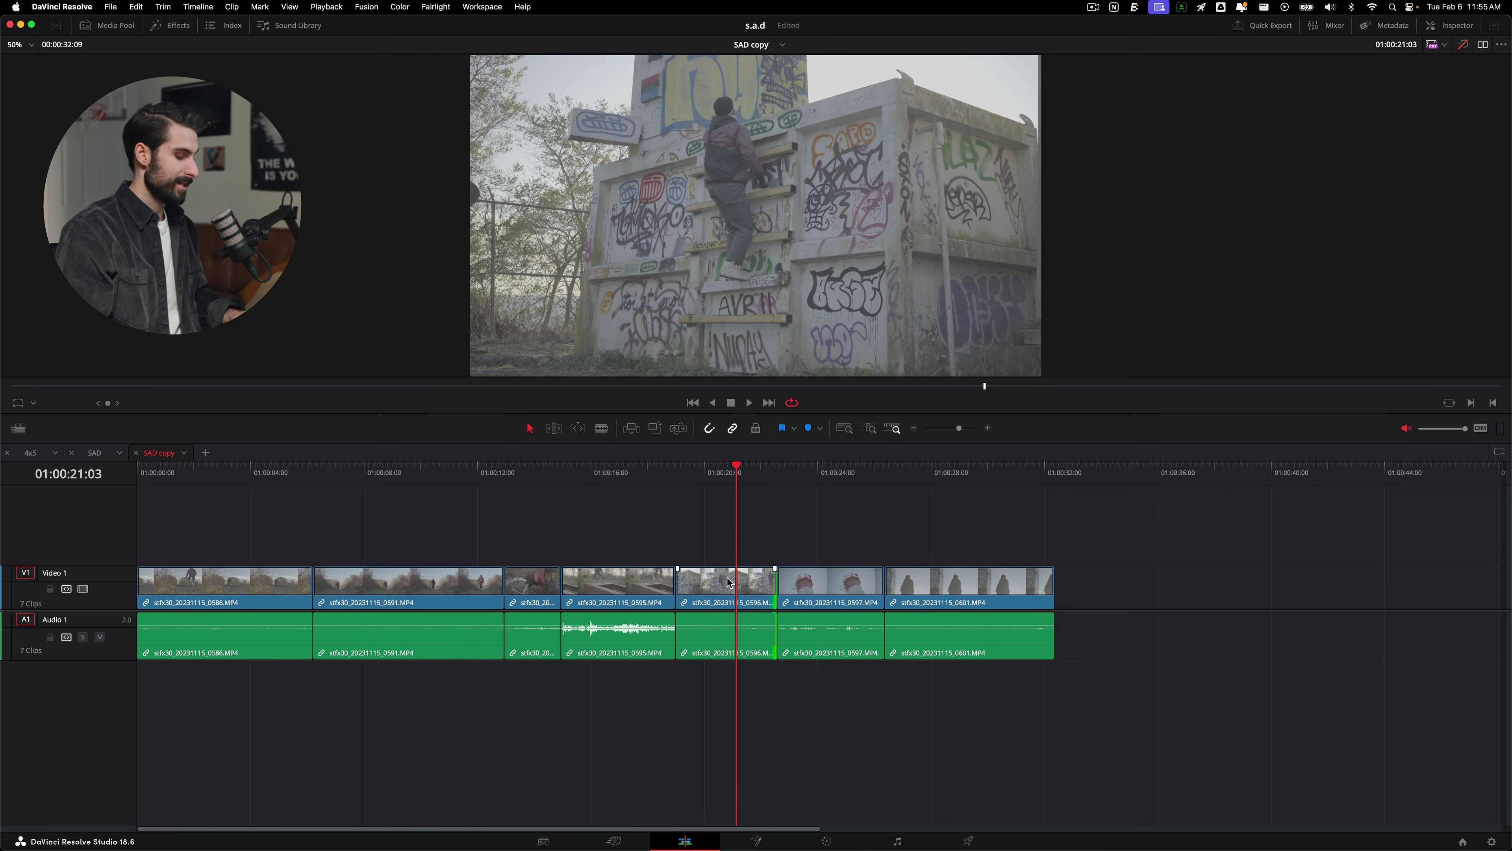
pyautogui.press('t')
pyautogui.press('space')
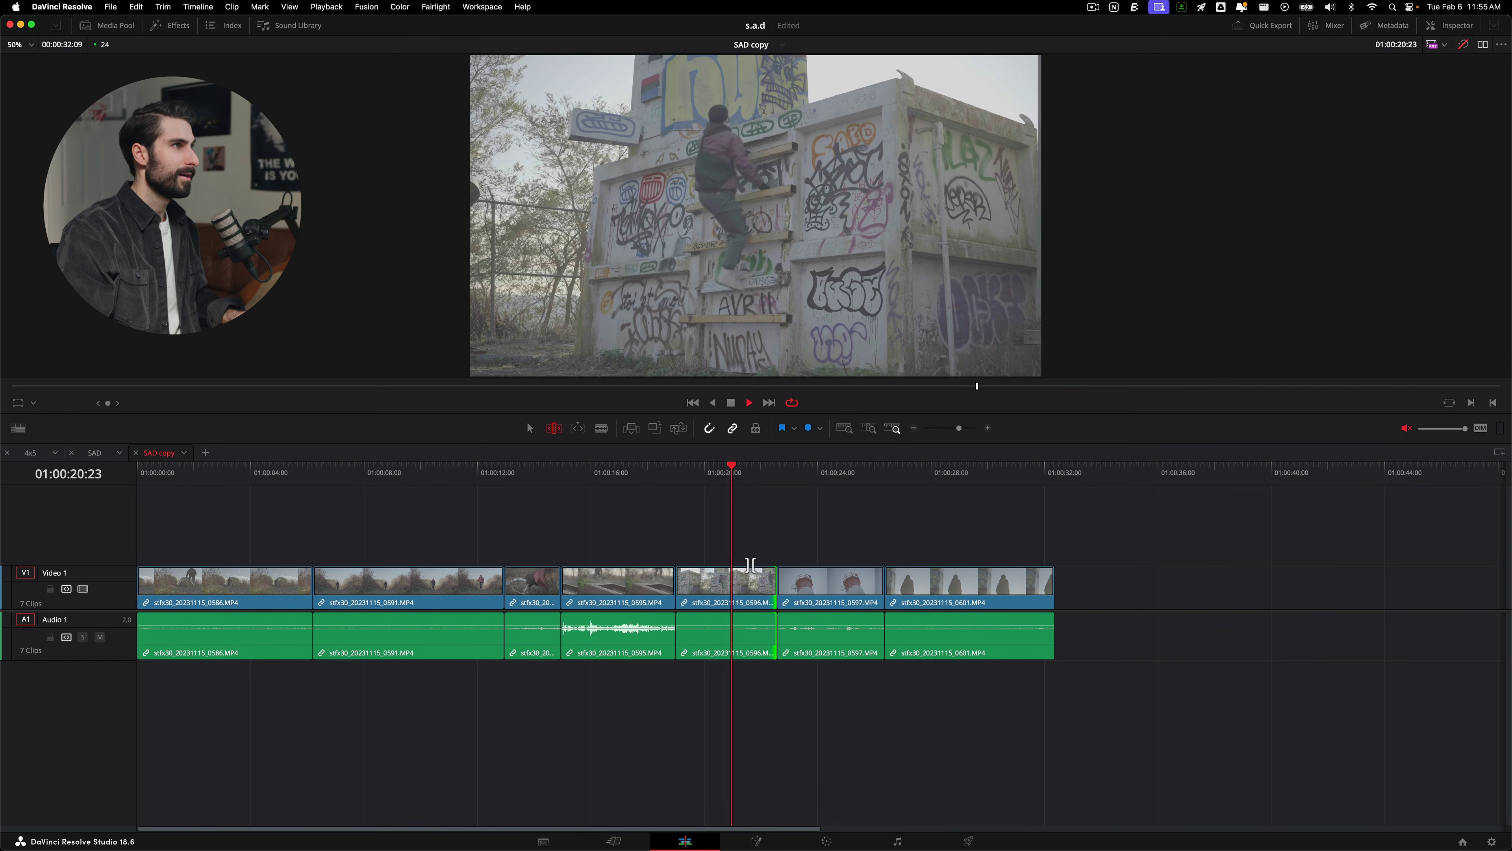
pyautogui.press('space')
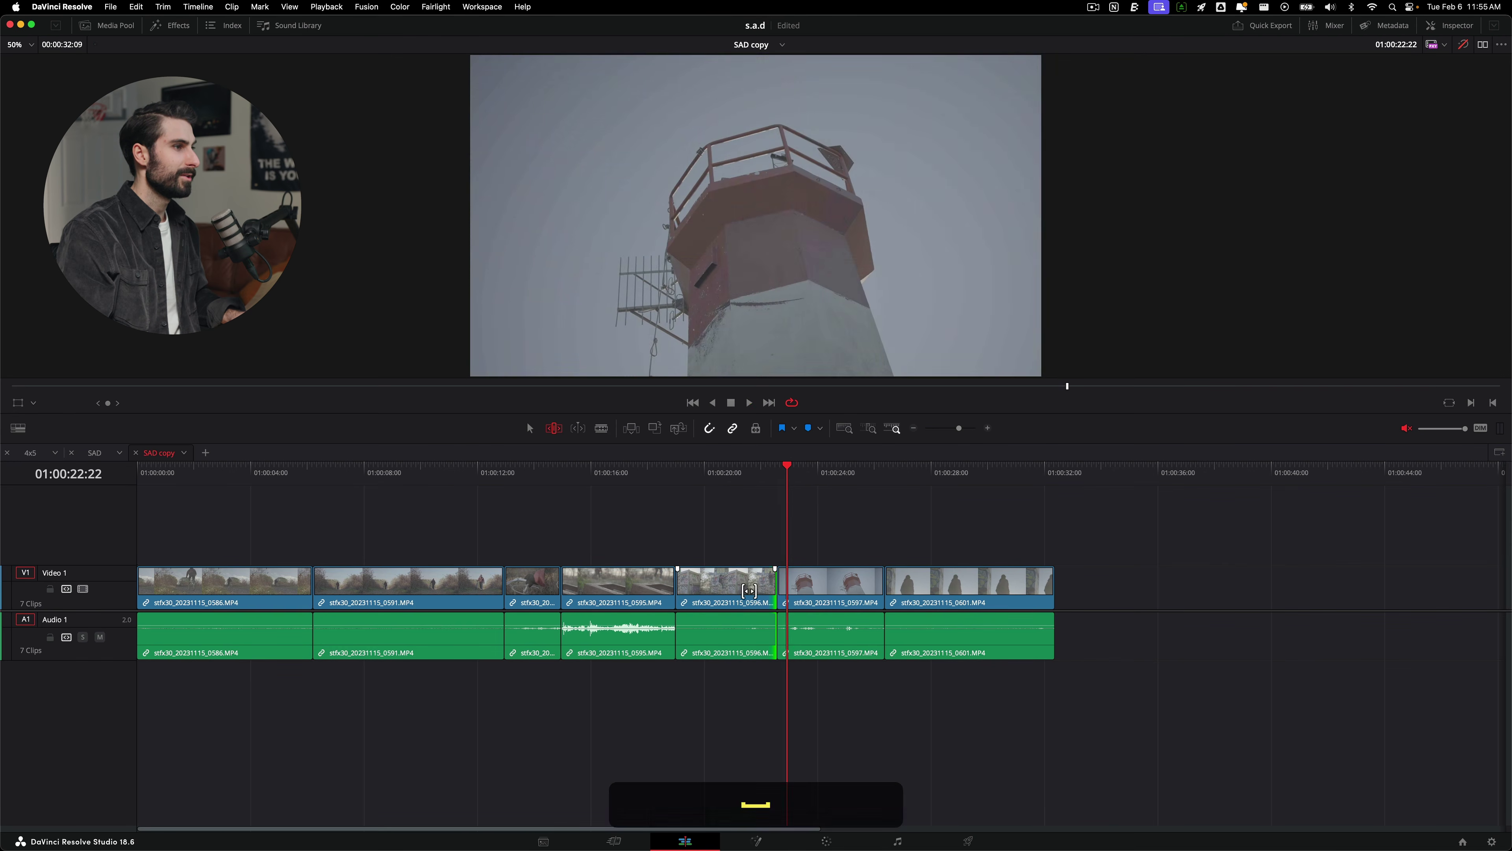
pyautogui.click(736, 576)
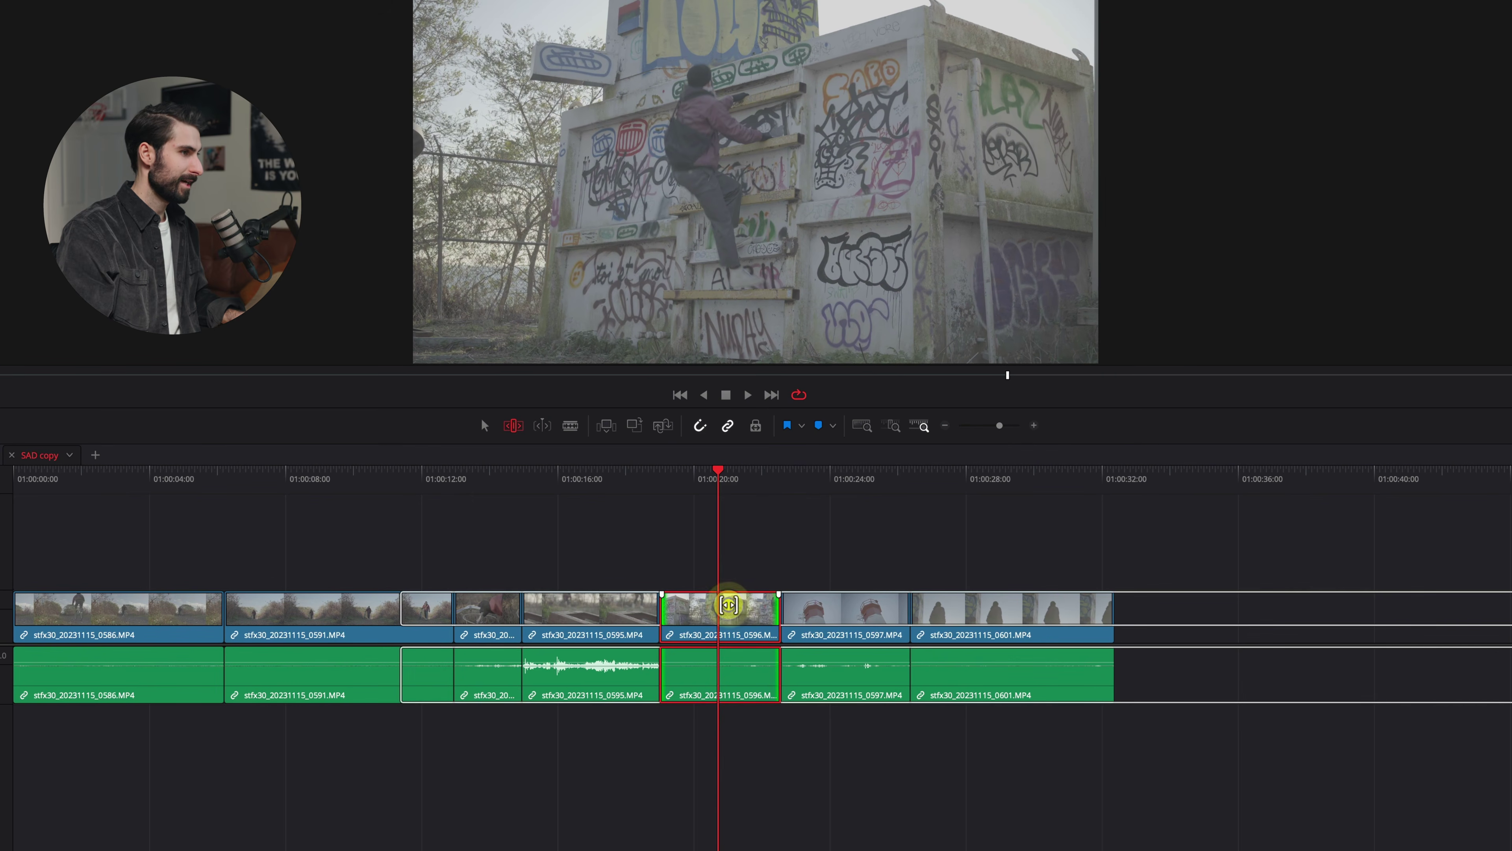
pyautogui.moveTo(729, 606); pyautogui.dragTo(674, 600)
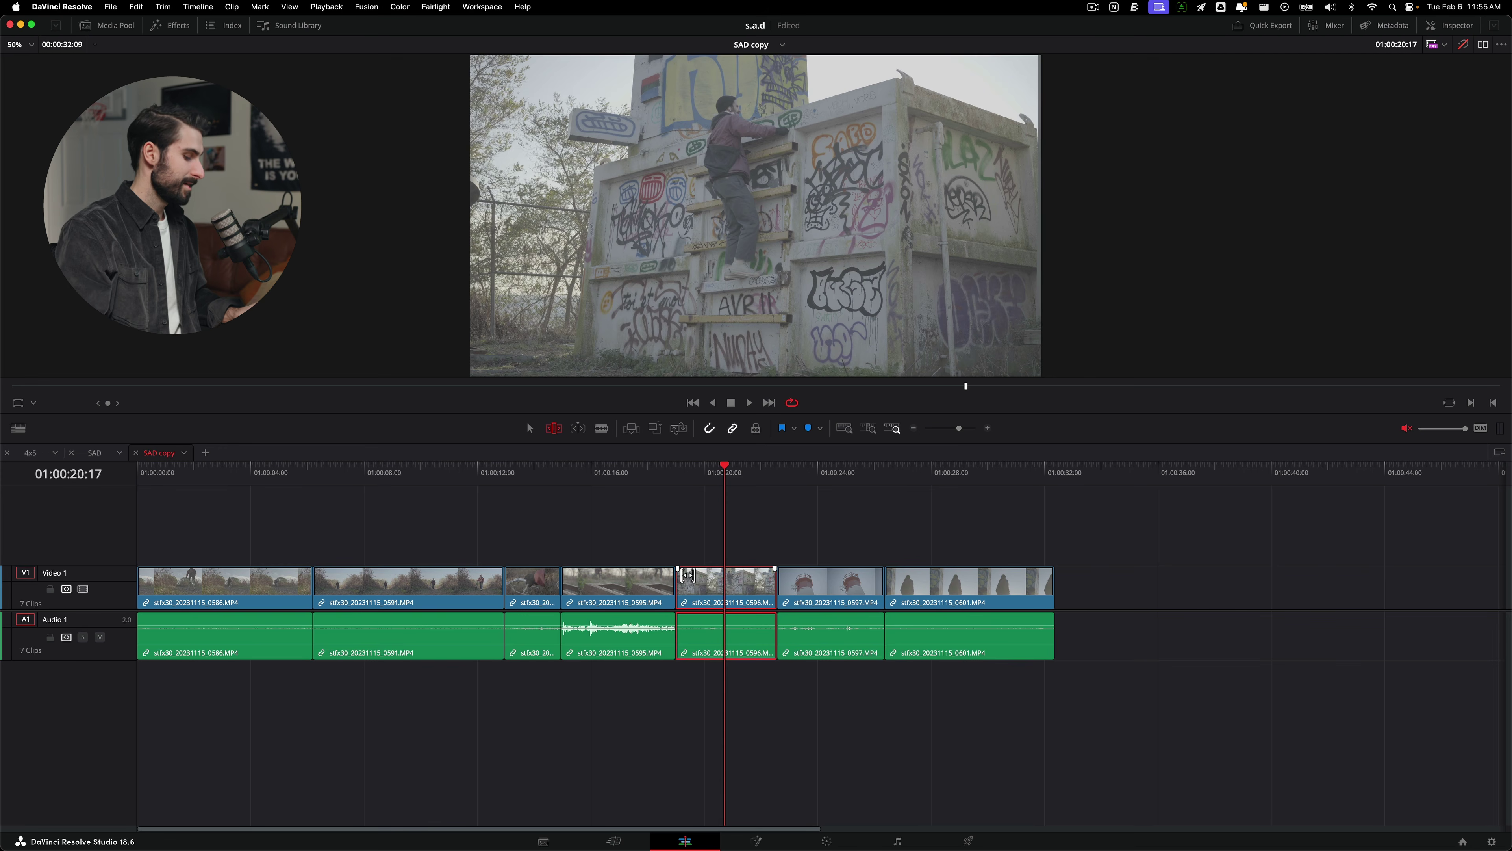
# Return to Selection Mode and play the slipped stfx30_20231115_0596.MP4 clip through to 01:00:22:16.
pyautogui.press('a')
pyautogui.press('Up')
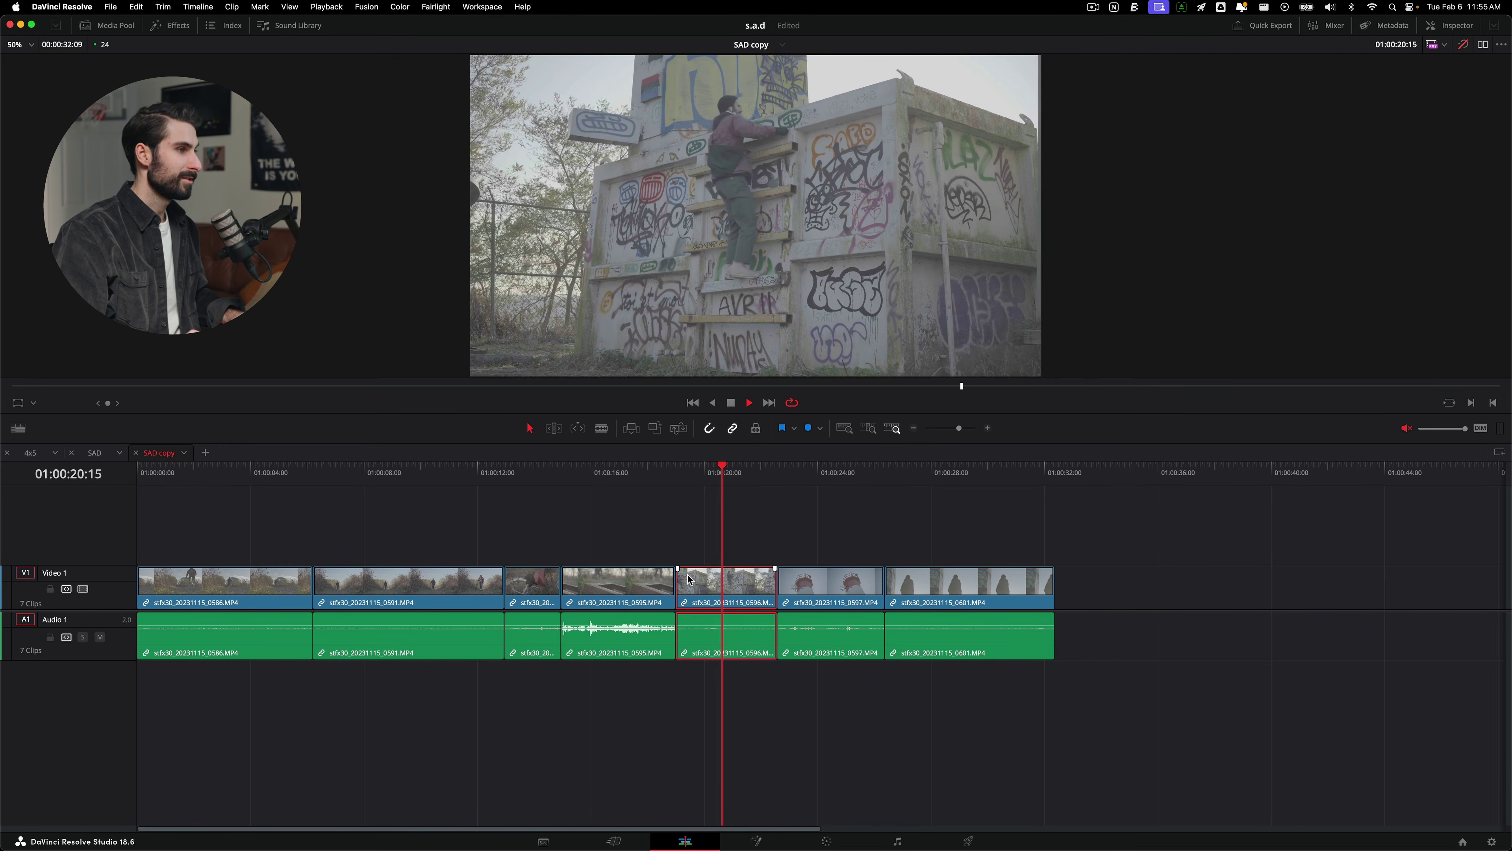
pyautogui.press('space')
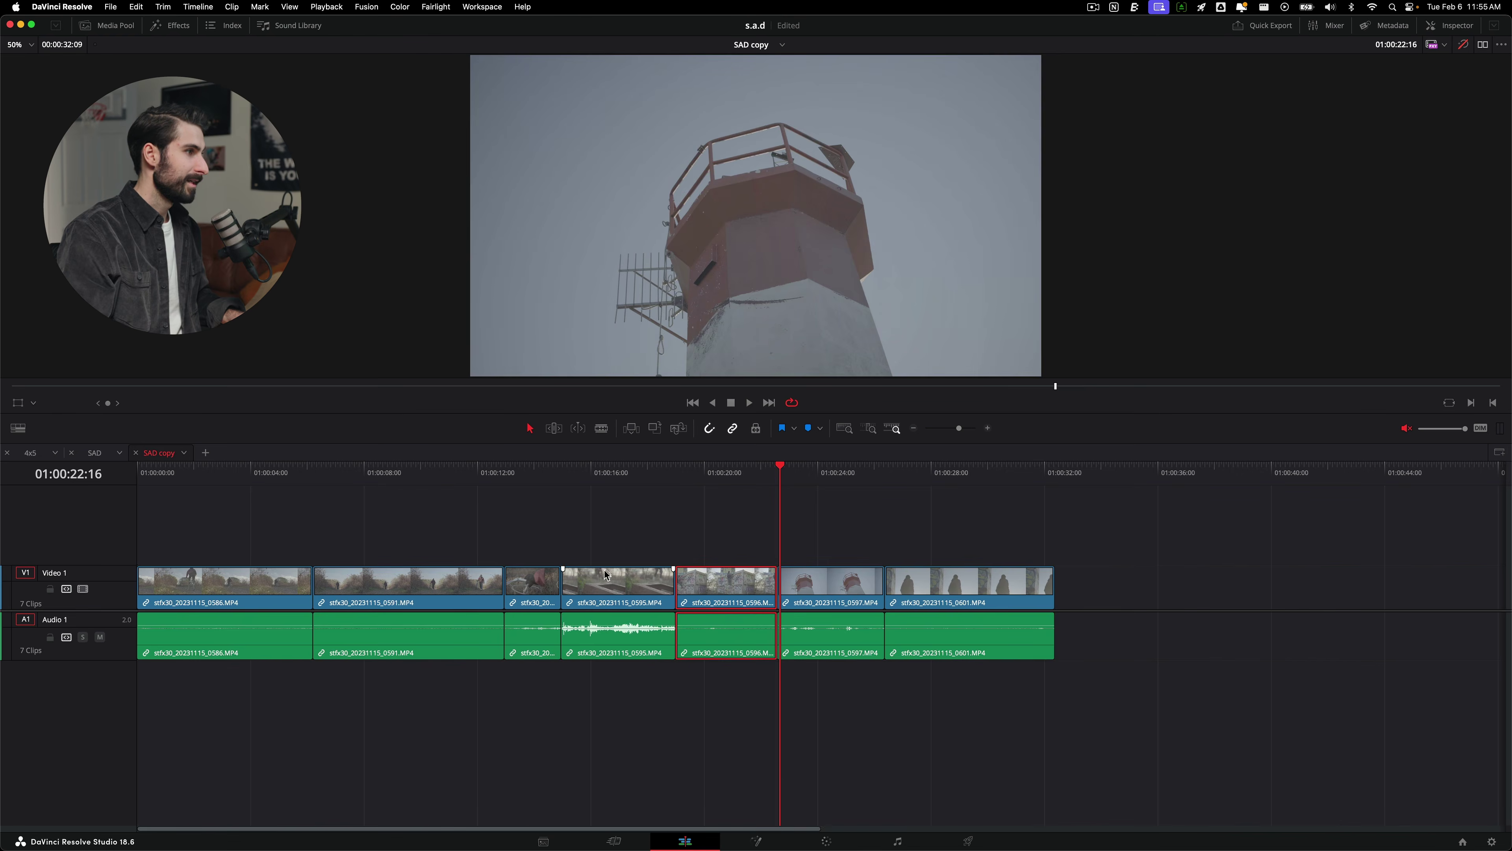
# Select stfx30_20231115_0592.MP4 with the playhead at 01:00:14:03 and nudge the clip a few frames earlier.
pyautogui.click(540, 472)
pyautogui.press('=')
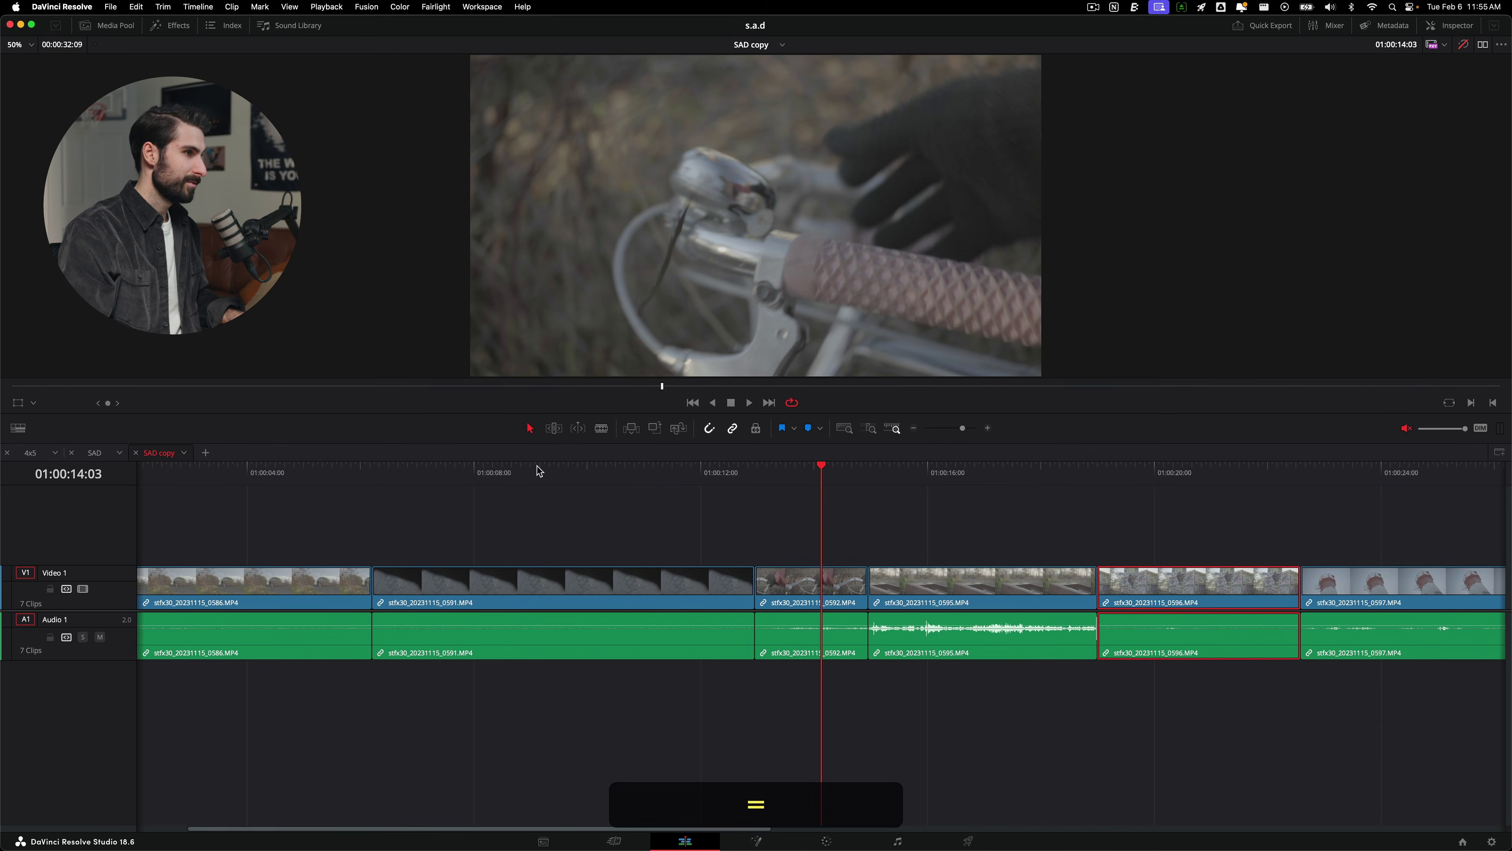
pyautogui.click(811, 594)
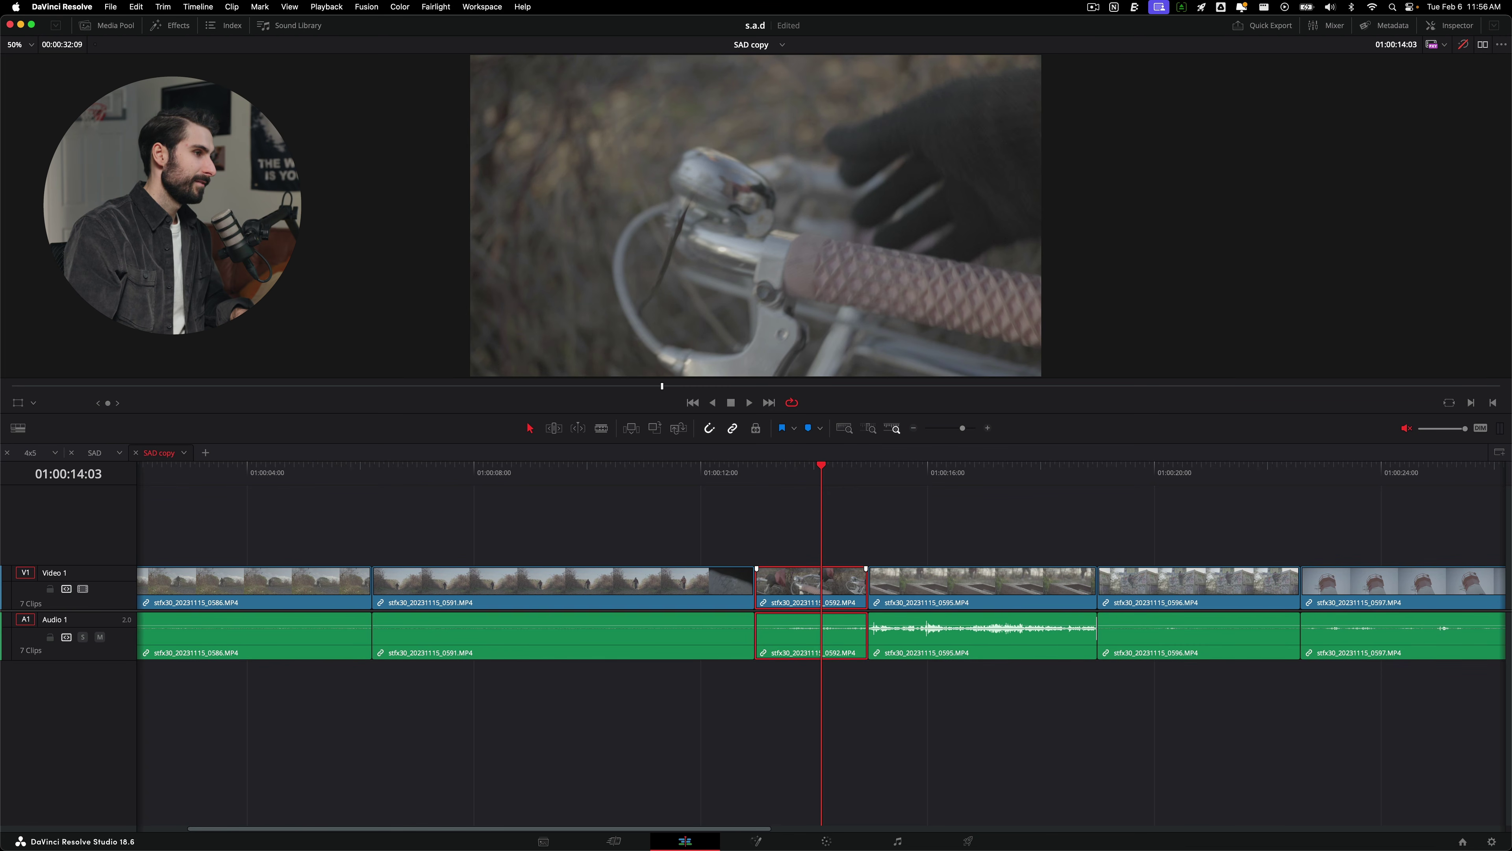
pyautogui.press('a')
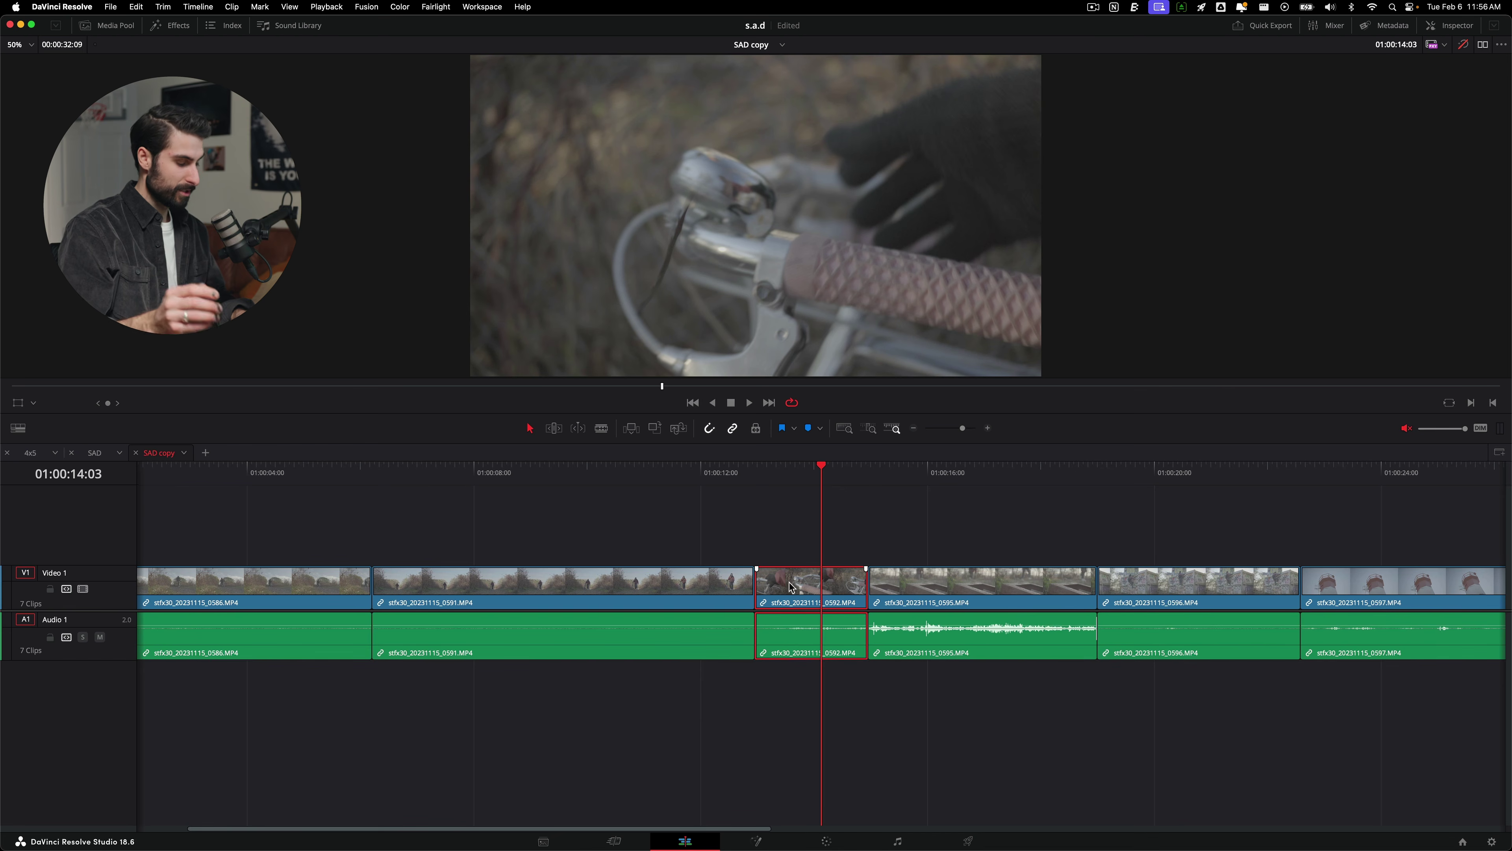
pyautogui.press(',')
pyautogui.press(',')
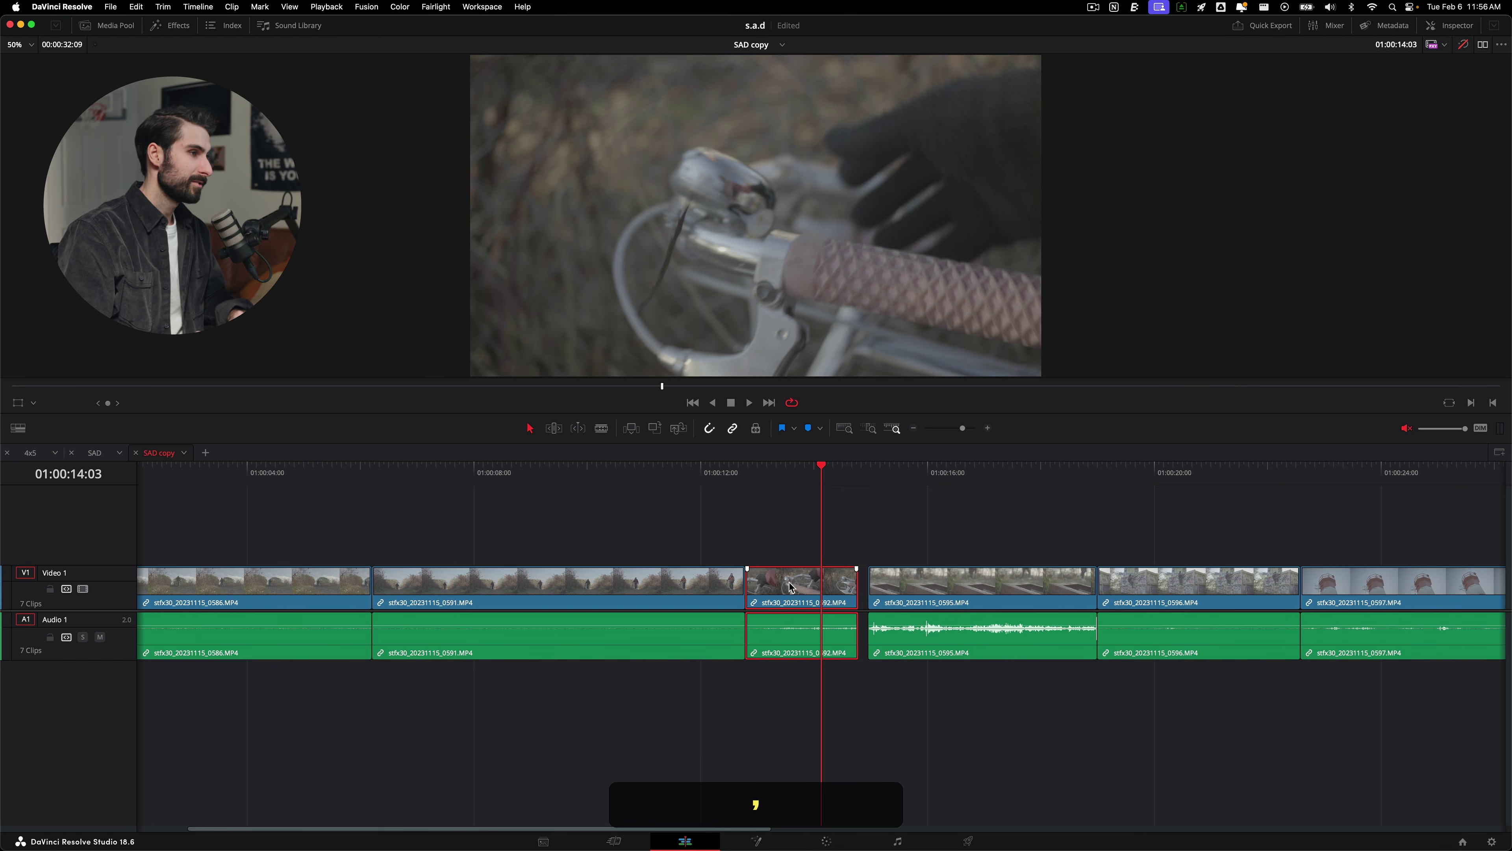
# Nudge the selected stfx30_20231115_0592.MP4 clip about ten frames later on the timeline.
pyautogui.press('.')
pyautogui.press('.')
pyautogui.press('.')
pyautogui.press('.')
pyautogui.press('.')
pyautogui.press('.')
pyautogui.press('.')
pyautogui.press('.')
pyautogui.press('.')
pyautogui.press('.')
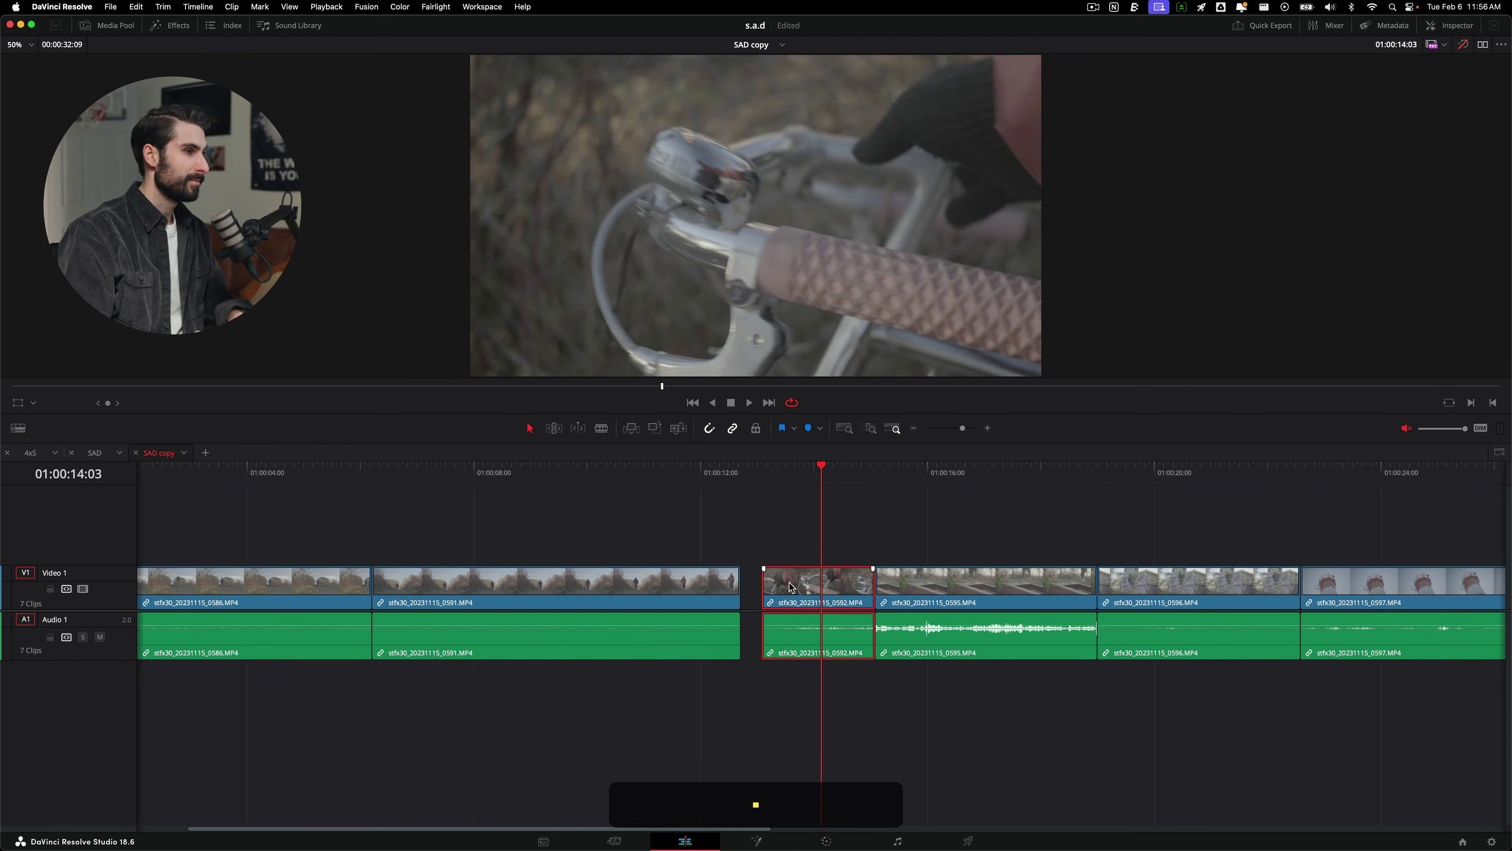
# Nudge the selected stfx30_20231115_0592.MP4 clip about six frames earlier on the timeline.
pyautogui.press(',')
pyautogui.press(',')
pyautogui.press(',')
pyautogui.press(',')
pyautogui.press(',')
pyautogui.press(',')
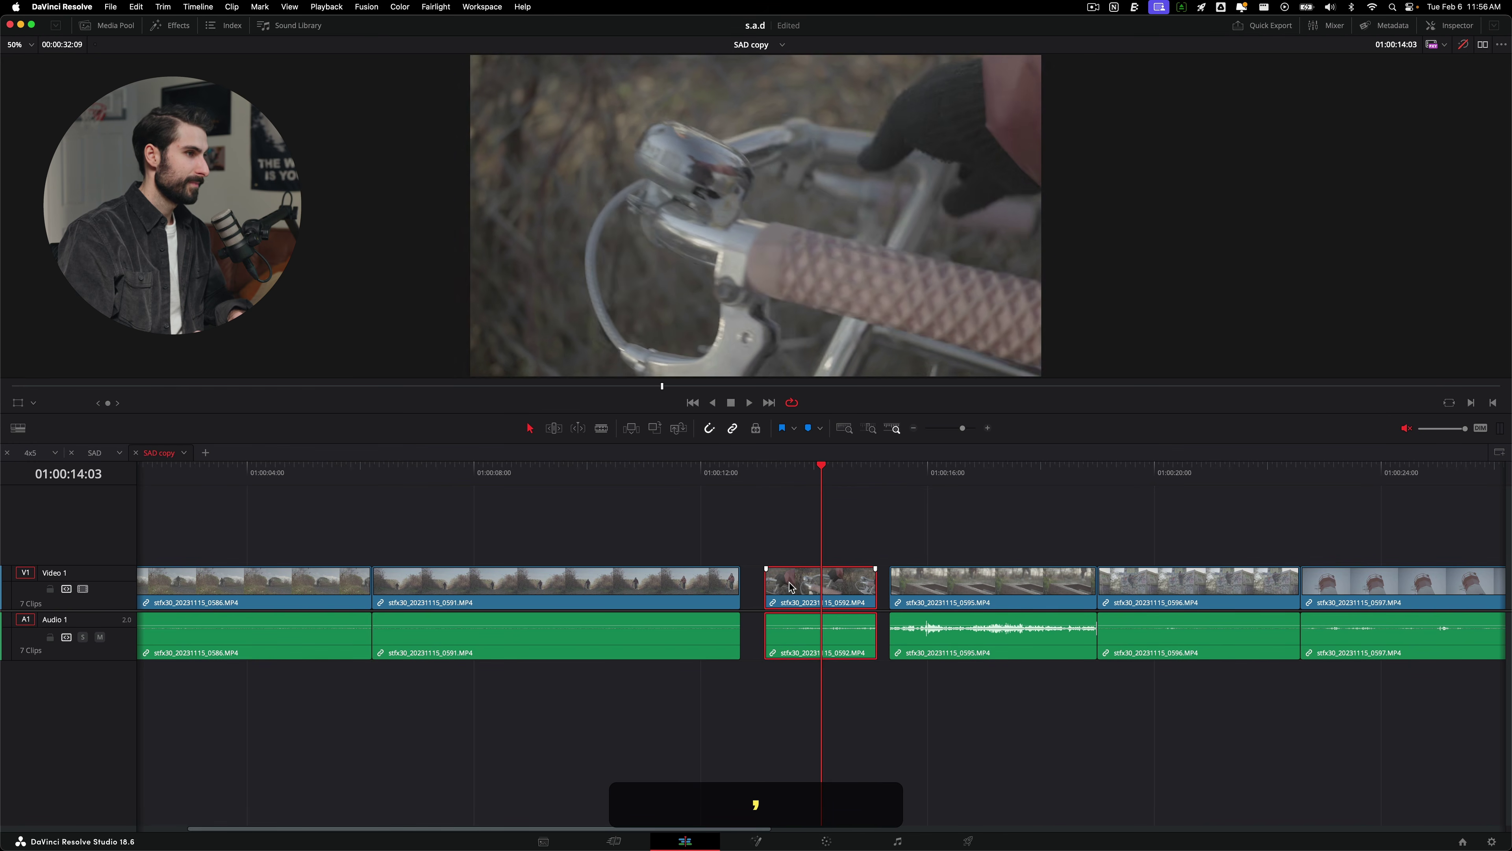
# Undo all the frame nudges applied to the stfx30_20231115_0592.MP4 clip.
pyautogui.press('super+z')
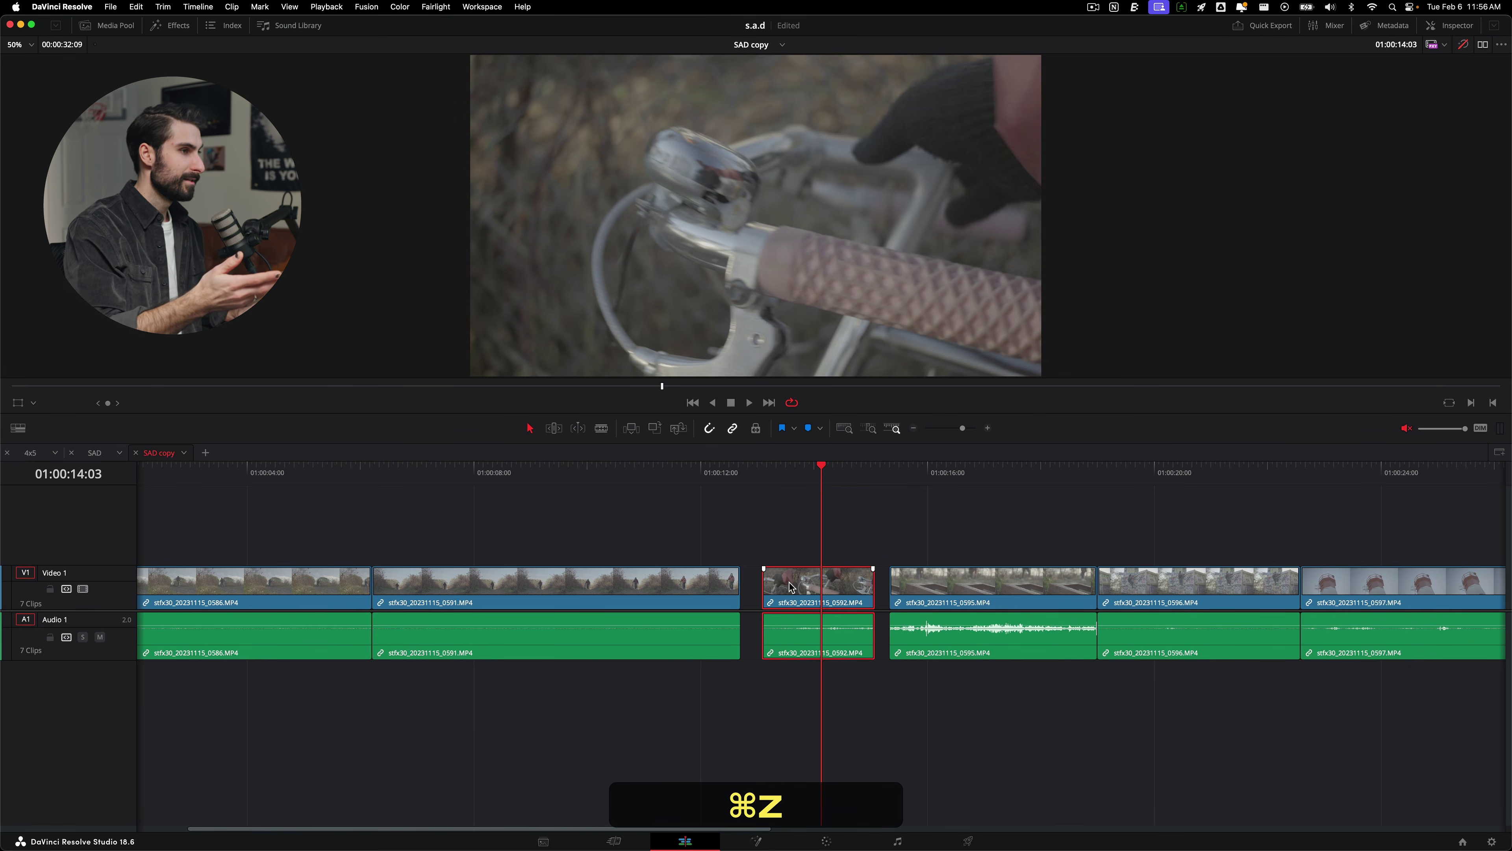
pyautogui.press('super+z')
pyautogui.press('super+z')
pyautogui.press('super+z')
pyautogui.press('super+z')
pyautogui.press('super+z')
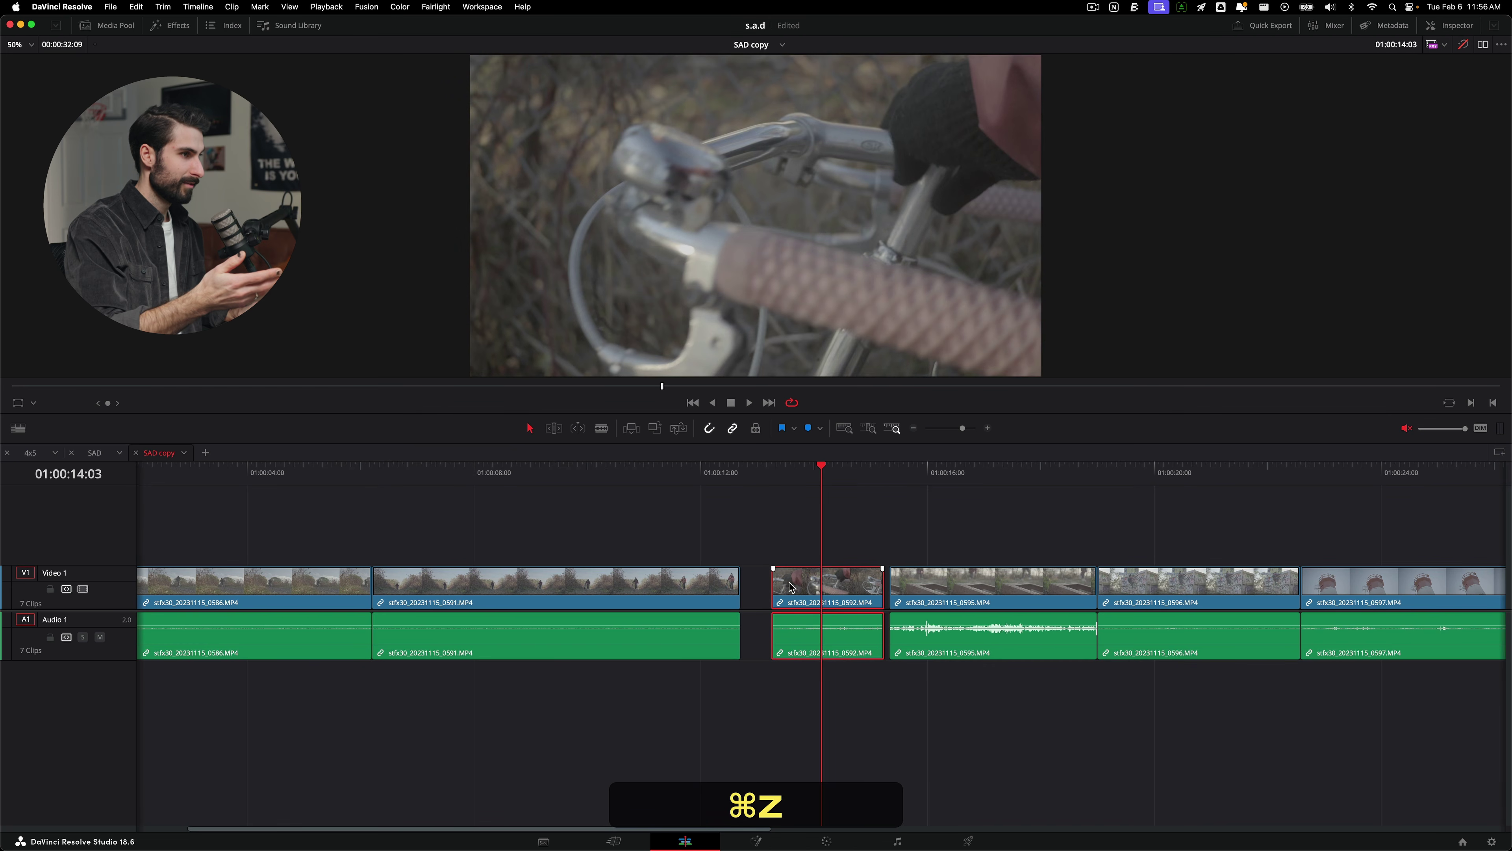
pyautogui.press('super+z')
pyautogui.press('super+z')
pyautogui.press('super+z')
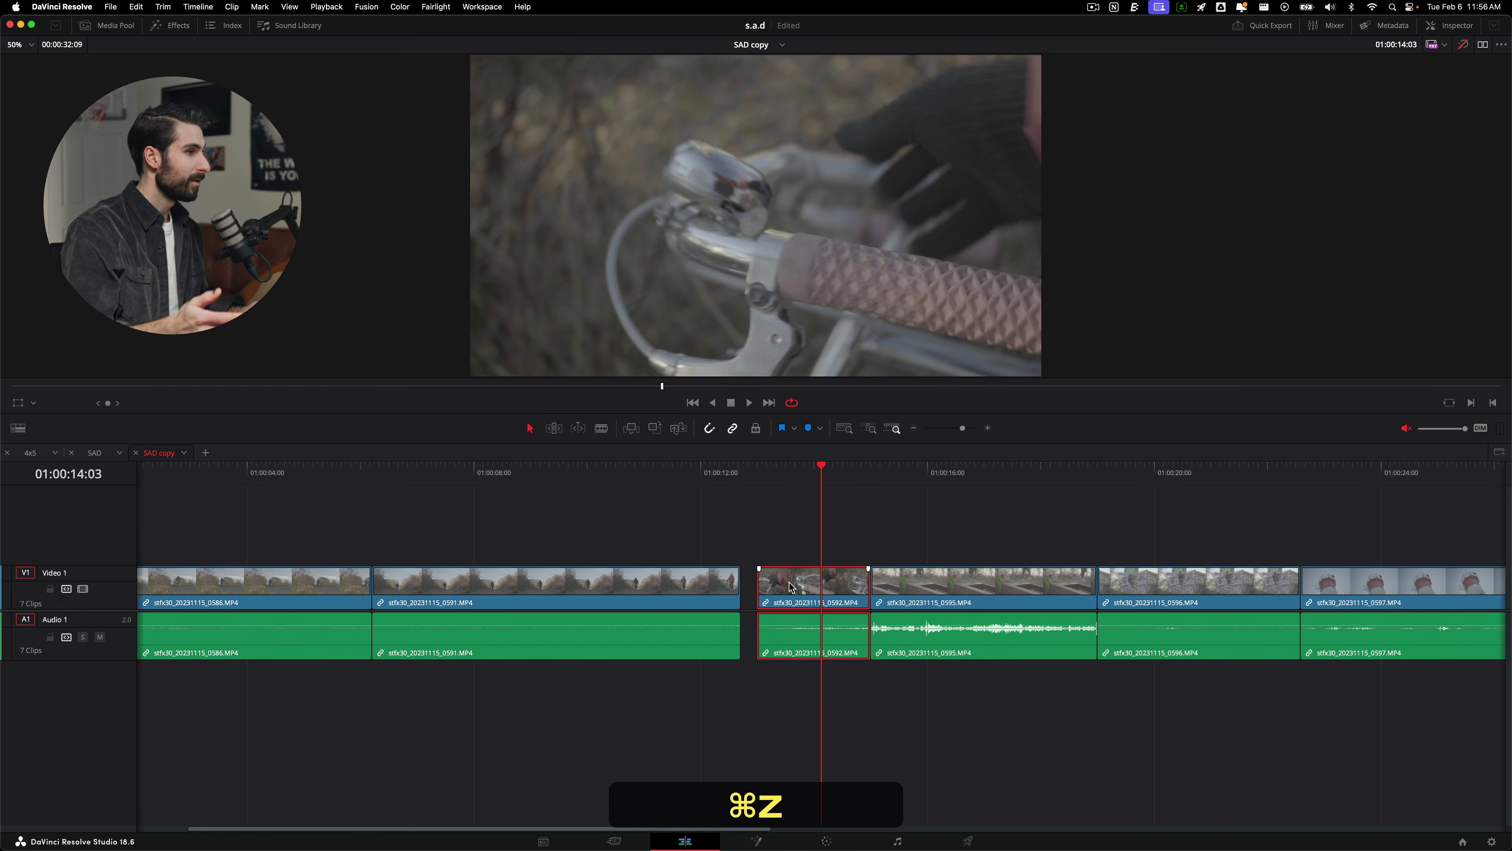
pyautogui.press('super+z')
pyautogui.press('super+z')
pyautogui.press('super+z')
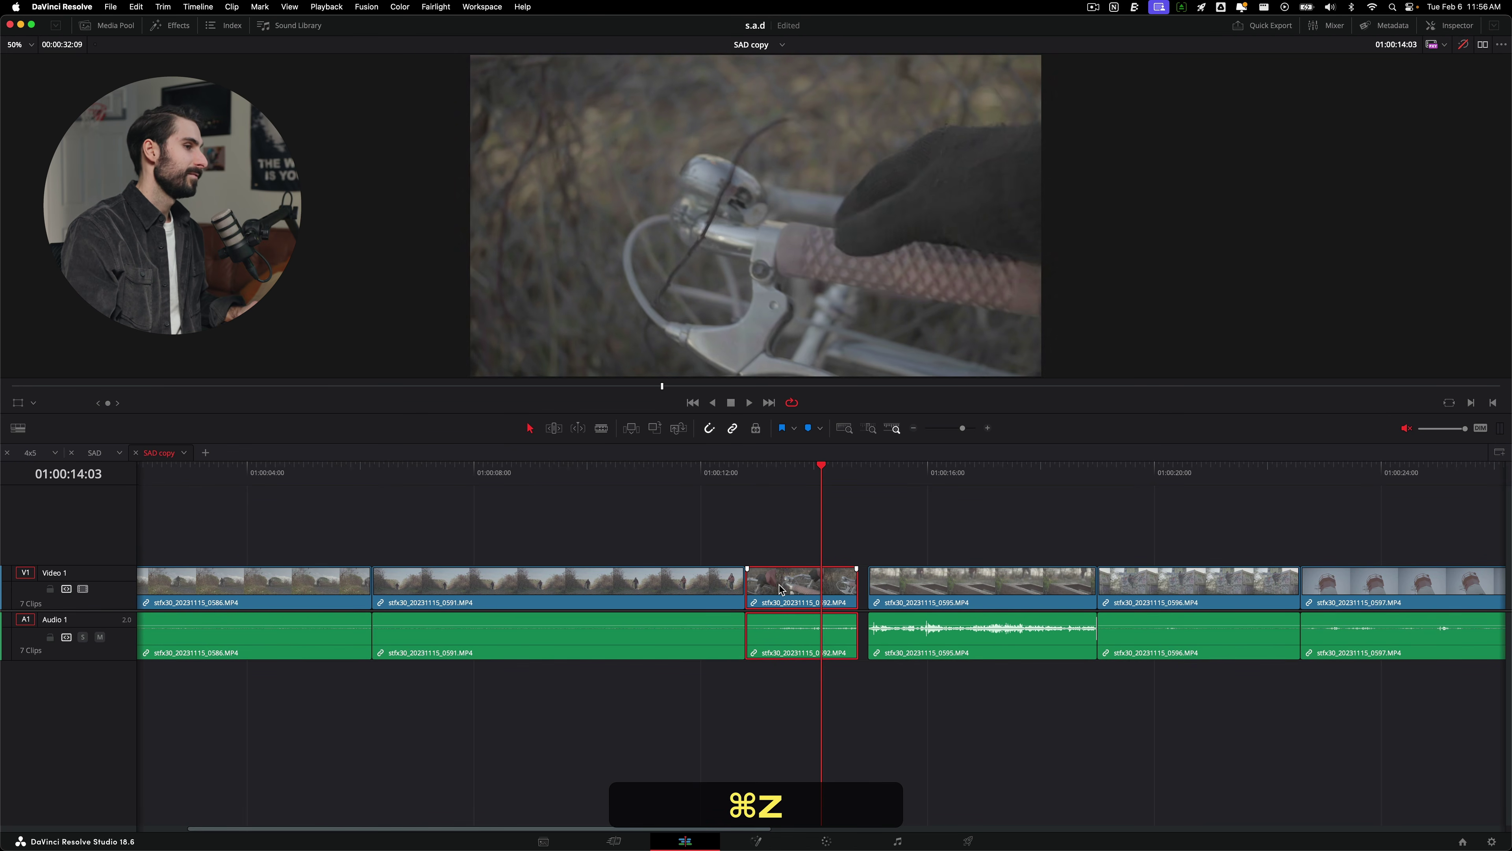
pyautogui.press('super+z')
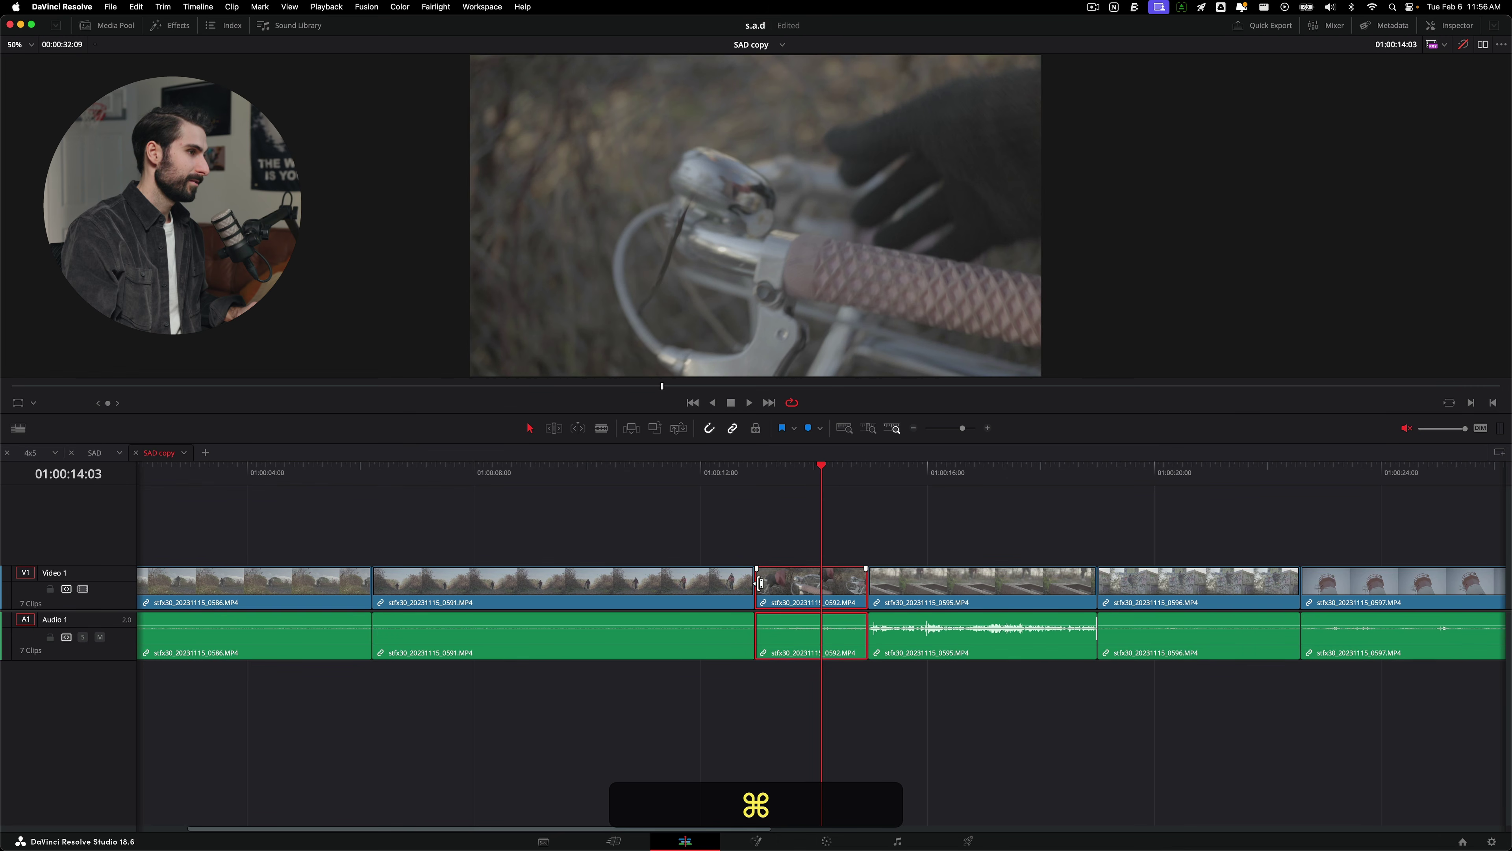
# Select the start edge of stfx30_20231115_0592.MP4 and extend it about 16 frames earlier over the preceding clip.
pyautogui.press('a')
pyautogui.click(766, 548)
pyautogui.click(760, 586)
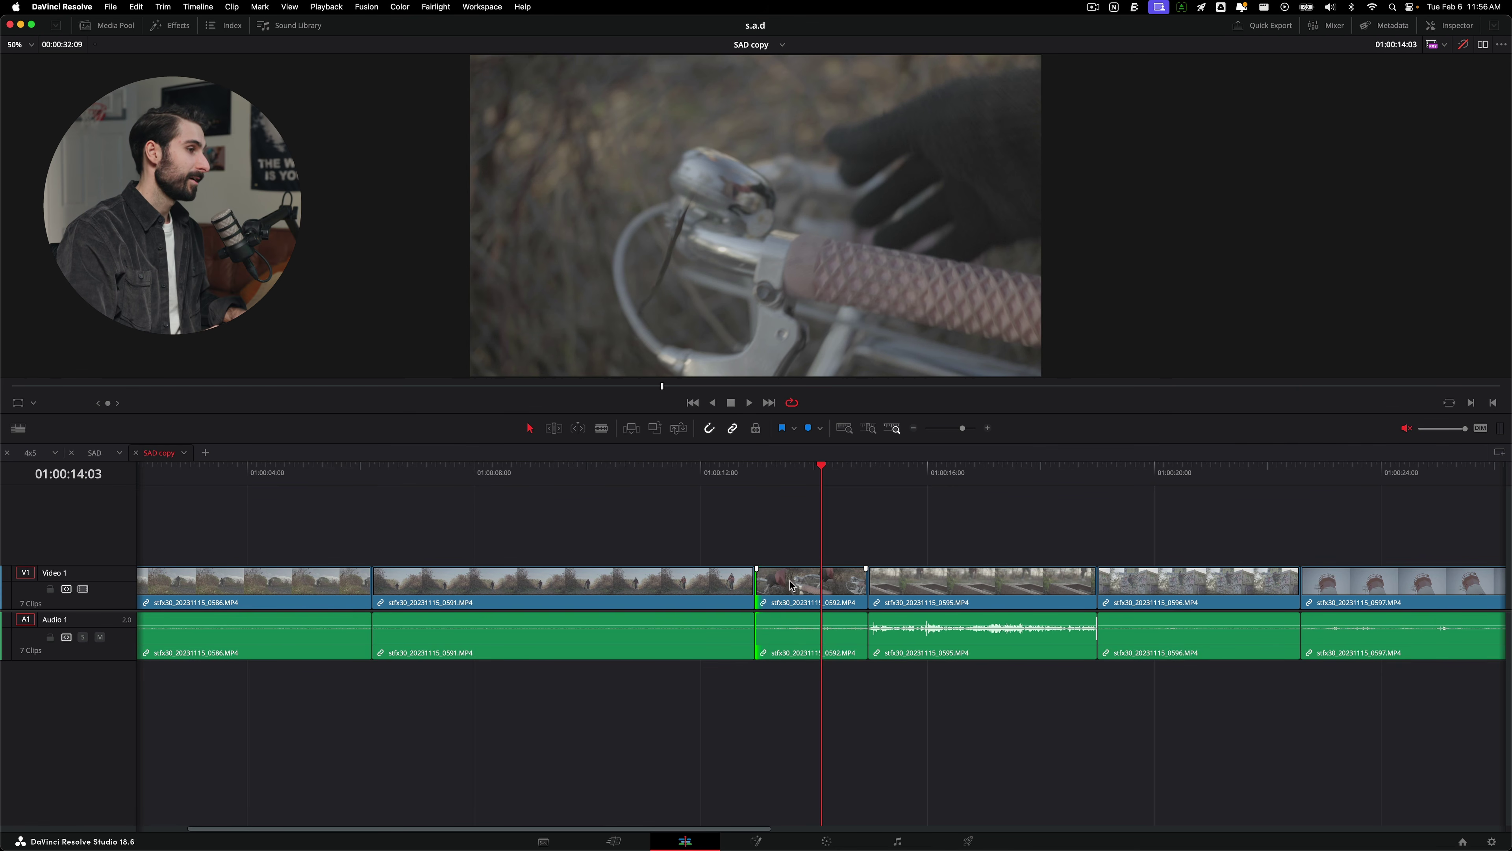
pyautogui.press(',')
pyautogui.press(',')
pyautogui.press(',')
pyautogui.press(',')
pyautogui.press(',')
pyautogui.press(',')
pyautogui.press(',')
pyautogui.press(',')
pyautogui.press(',')
pyautogui.press(',')
pyautogui.press(',')
pyautogui.press(',')
pyautogui.press(',')
pyautogui.press(',')
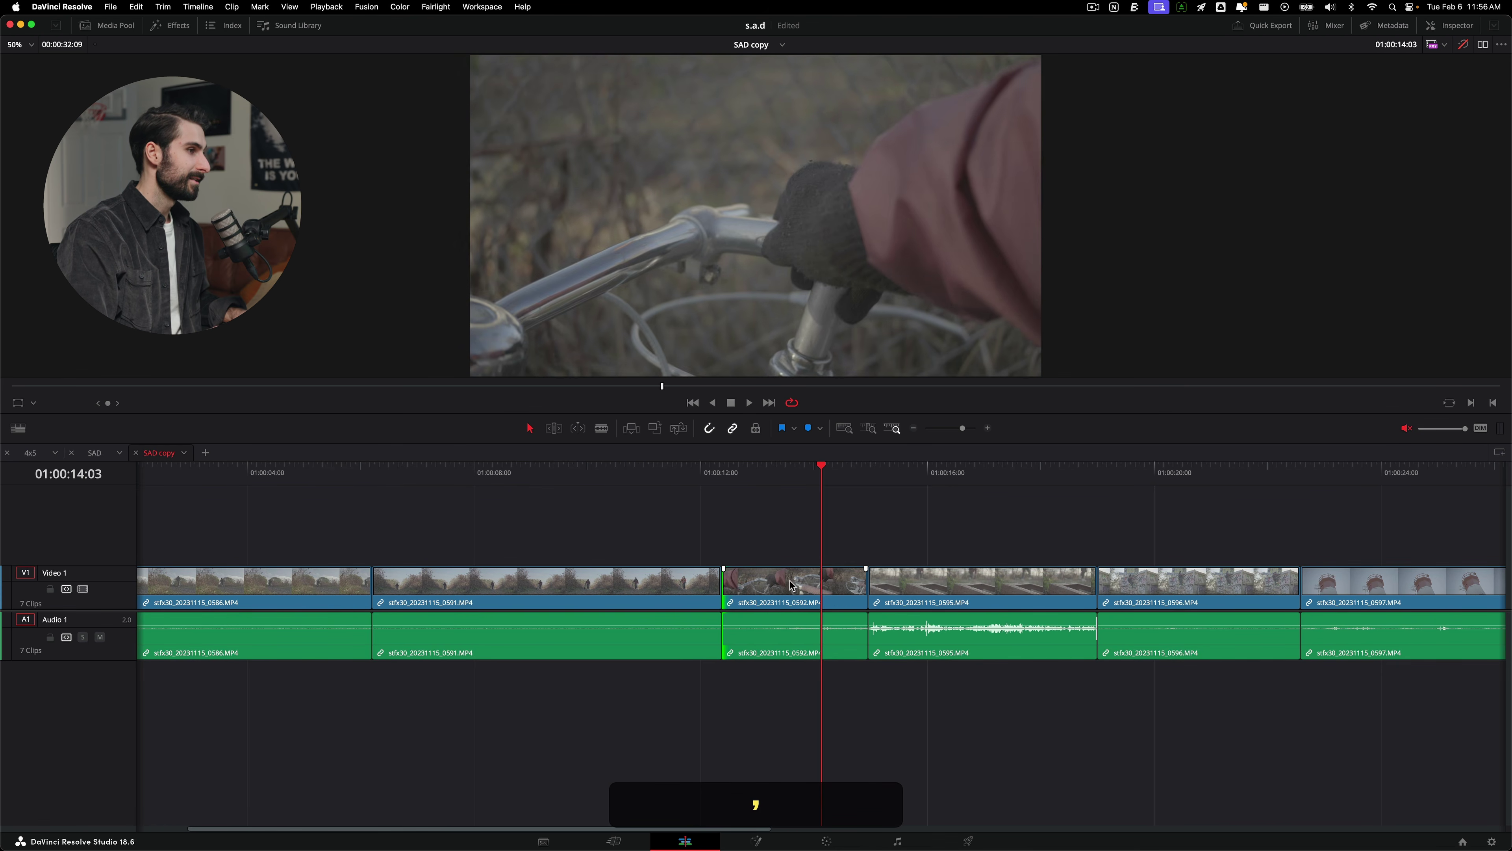
pyautogui.press(',')
pyautogui.press(',')
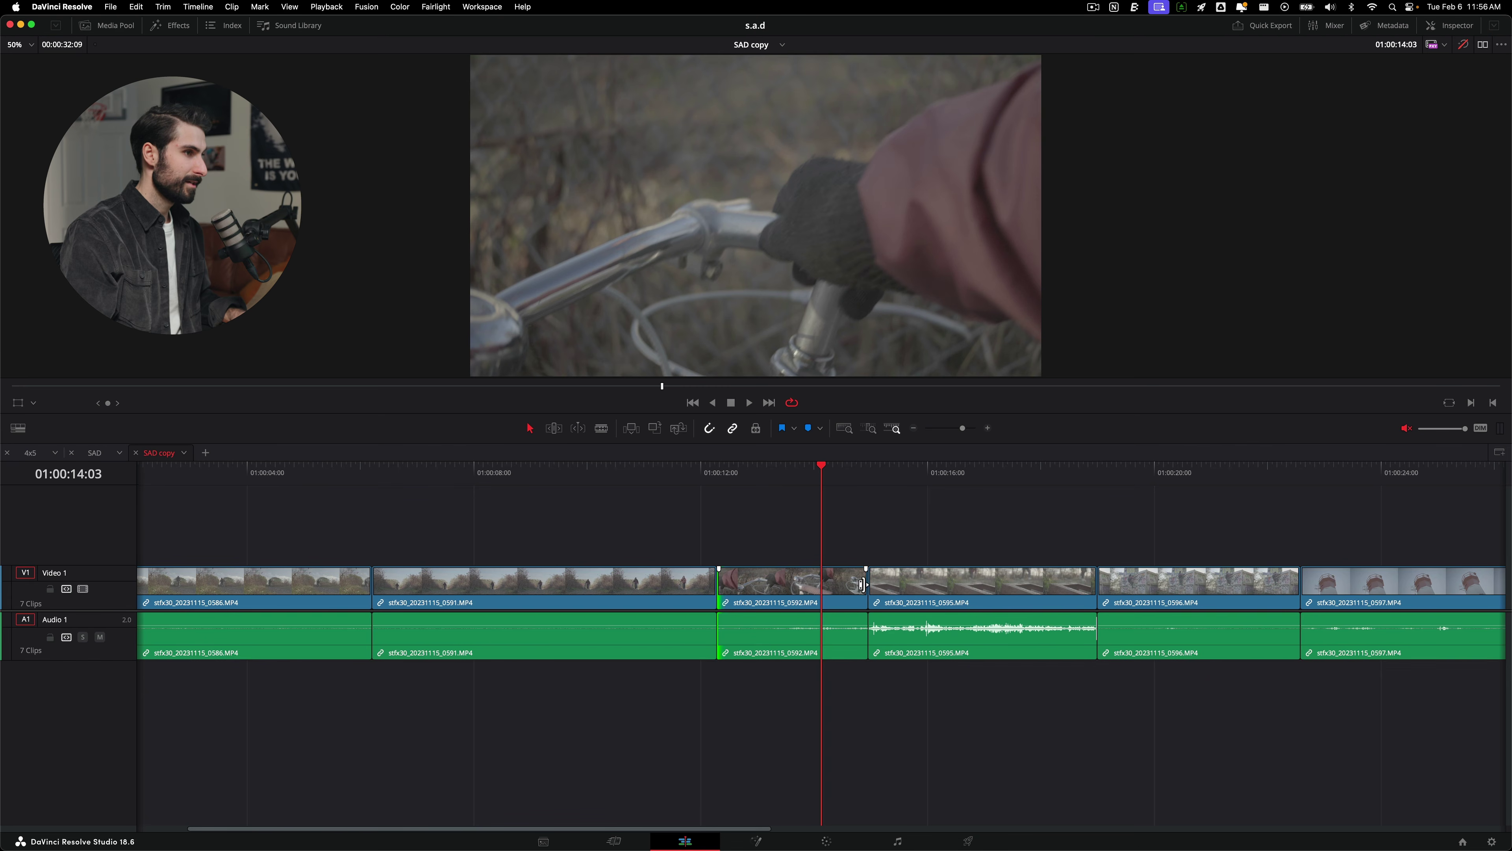
# Extend the end edge of stfx30_20231115_0592.MP4 about 21 frames later over the following clip and clear the selection.
pyautogui.press('.')
pyautogui.press('.')
pyautogui.press('.')
pyautogui.press('.')
pyautogui.press('.')
pyautogui.press('.')
pyautogui.press('.')
pyautogui.press('.')
pyautogui.press('.')
pyautogui.press('.')
pyautogui.press('.')
pyautogui.press('.')
pyautogui.press('.')
pyautogui.press('.')
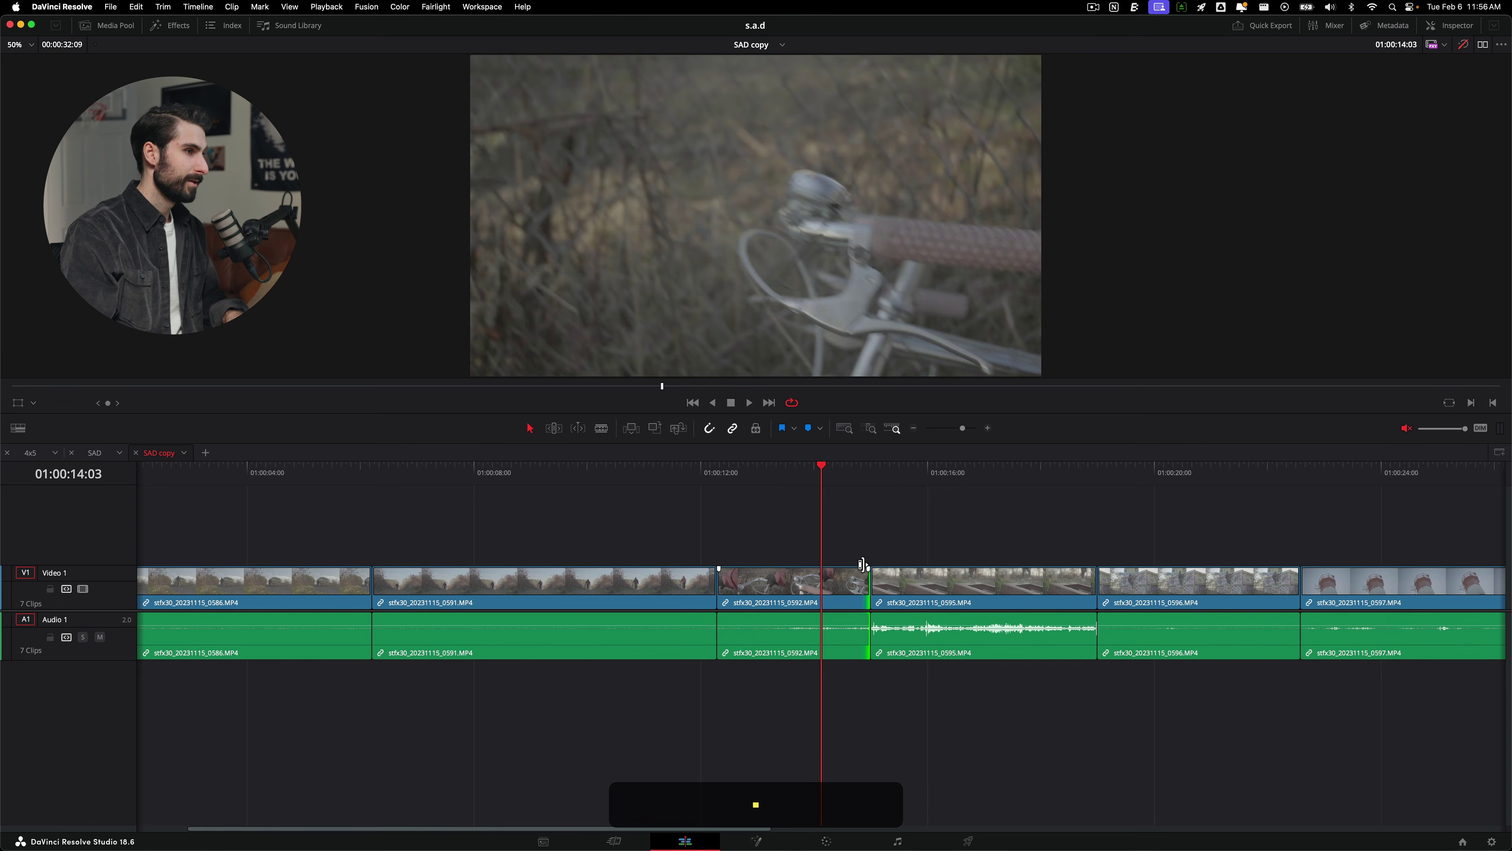
pyautogui.press('.')
pyautogui.press('.')
pyautogui.press('.')
pyautogui.press('.')
pyautogui.press('.')
pyautogui.press('.')
pyautogui.press('.')
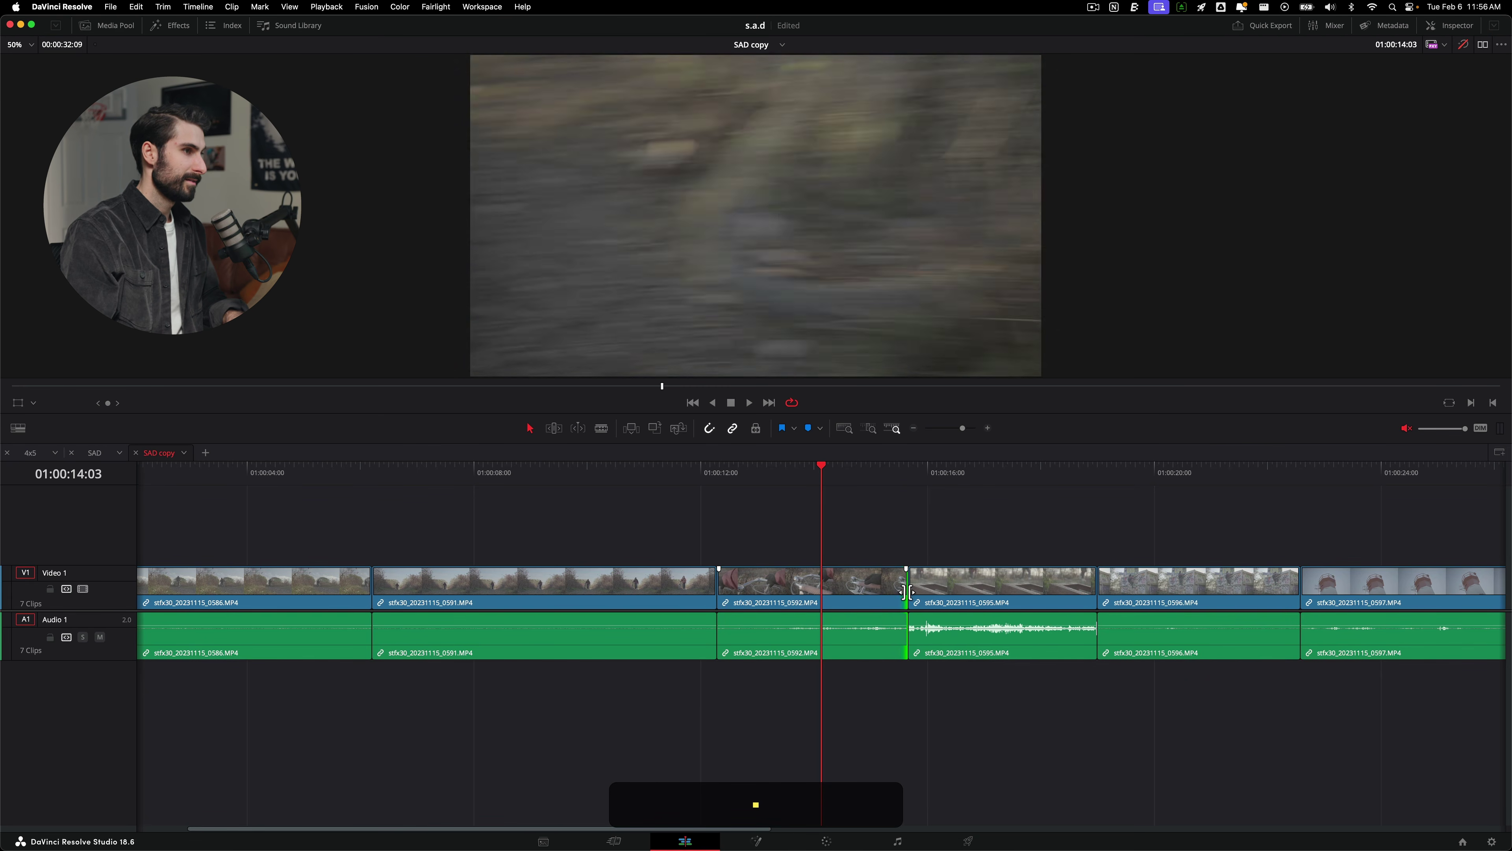
pyautogui.press('a')
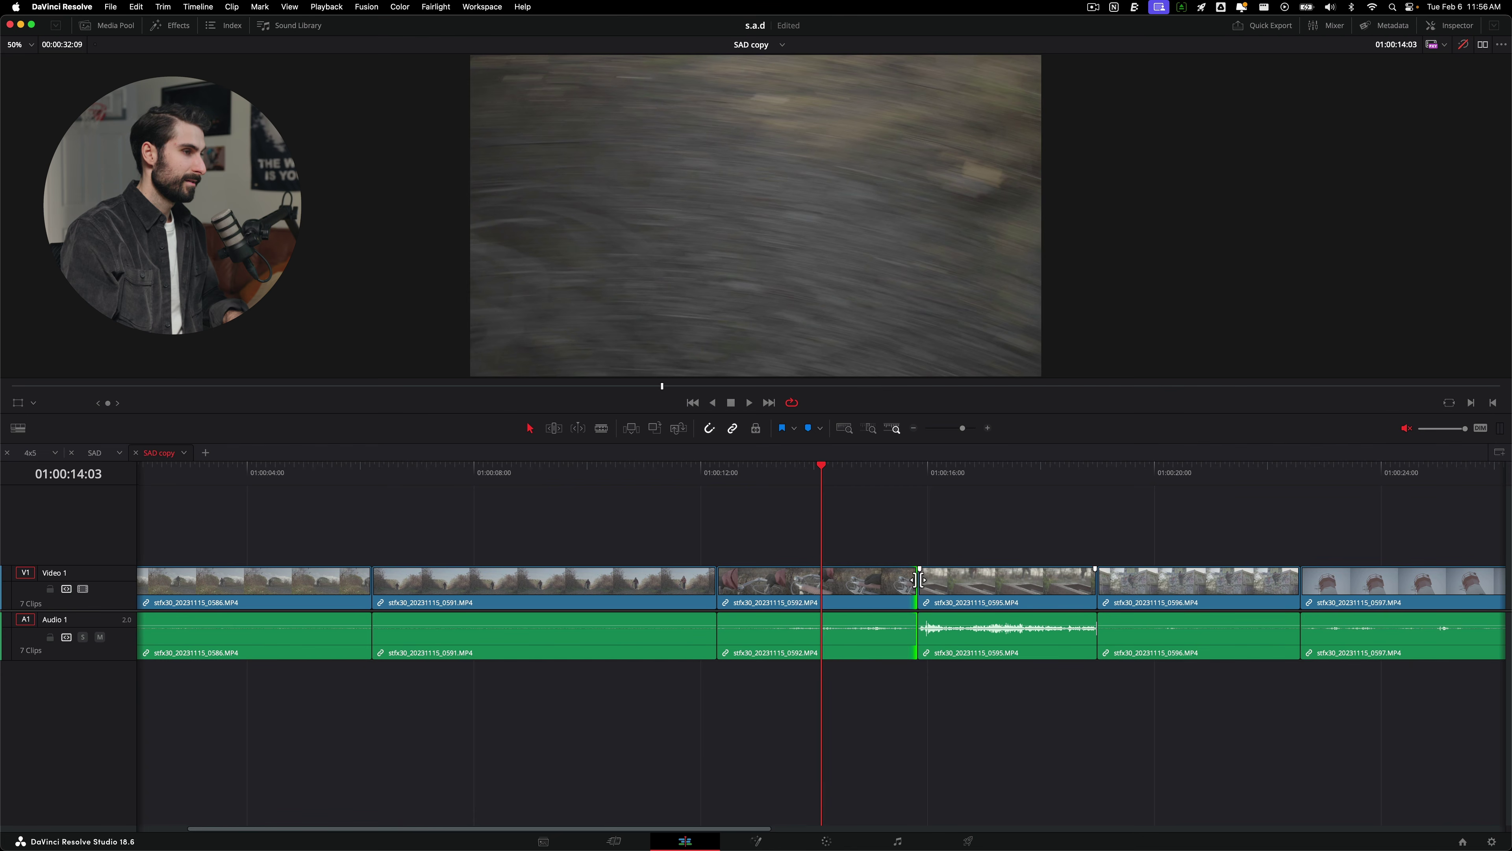
pyautogui.click(893, 554)
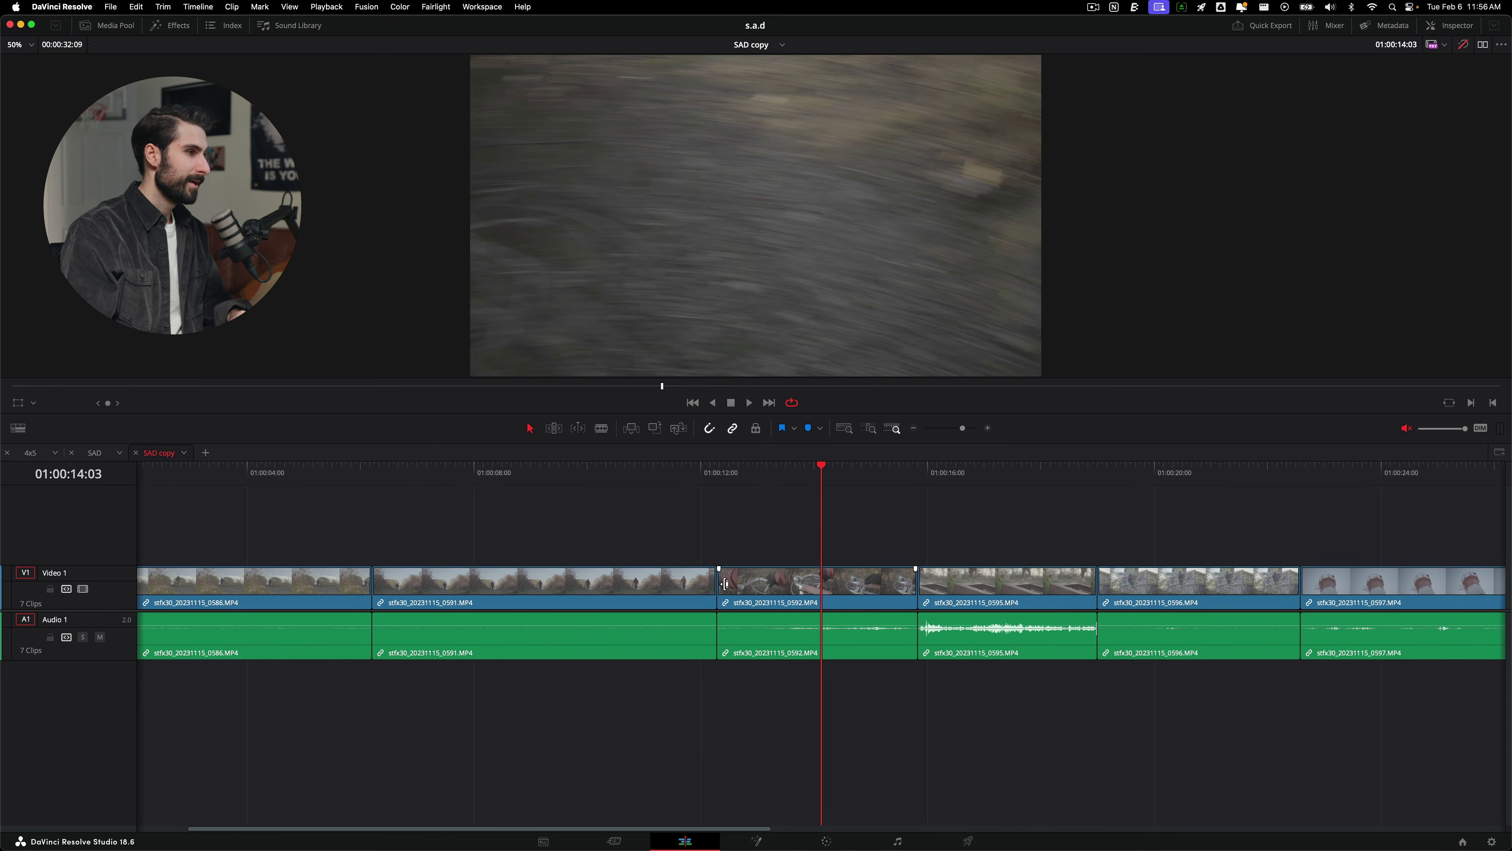
# Nudge the start edge of stfx30_20231115_0592.MP4 by a few frames, and nudge the whole clip several frames earlier.
pyautogui.press(',')
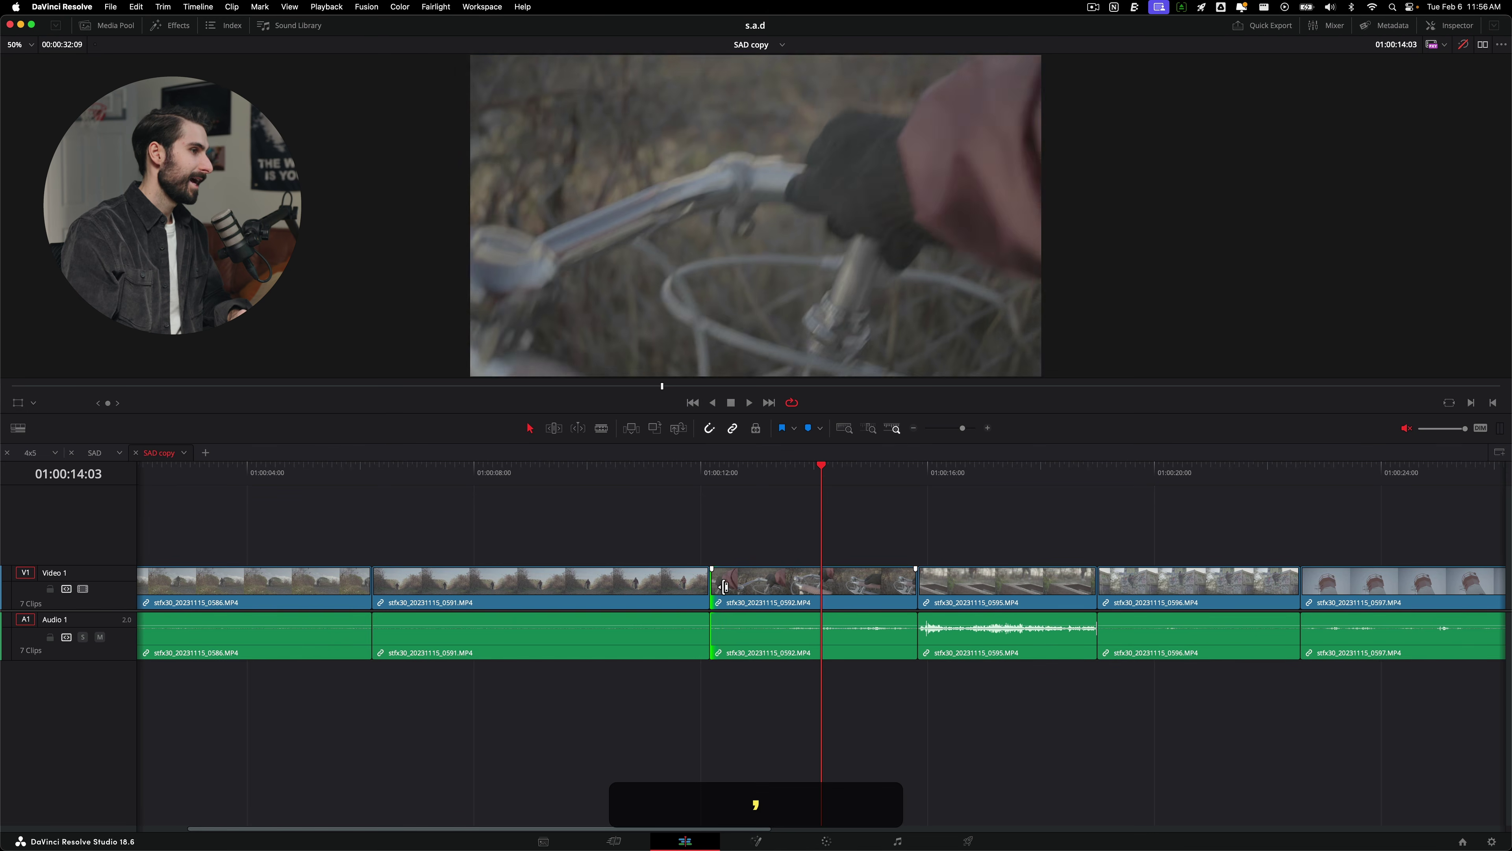
pyautogui.click(752, 589)
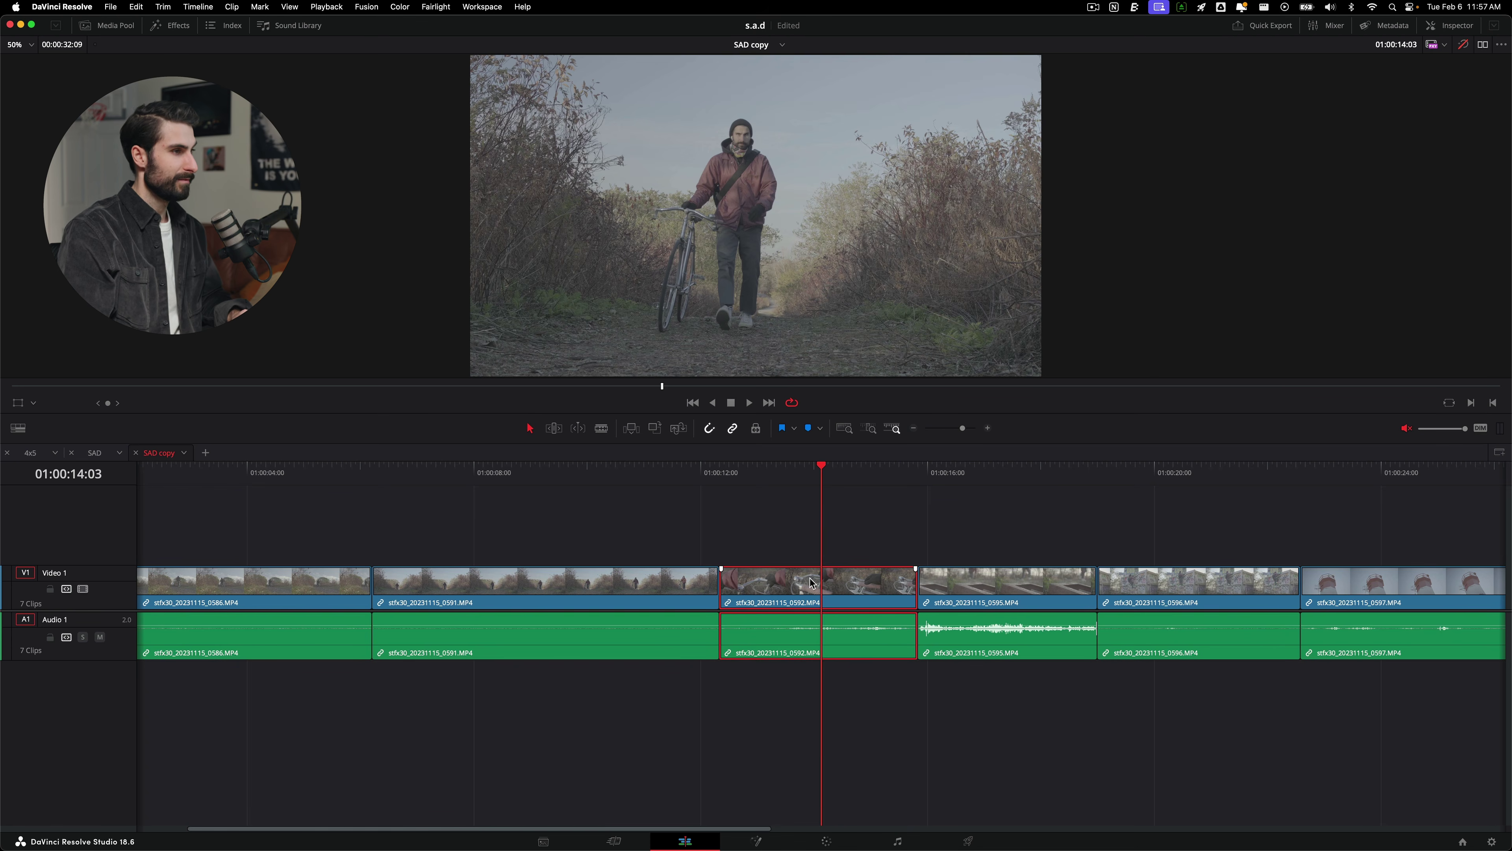
pyautogui.press(',')
pyautogui.press(',')
pyautogui.press(',')
pyautogui.press(',')
pyautogui.press(',')
pyautogui.press(',')
pyautogui.press(',')
pyautogui.press(',')
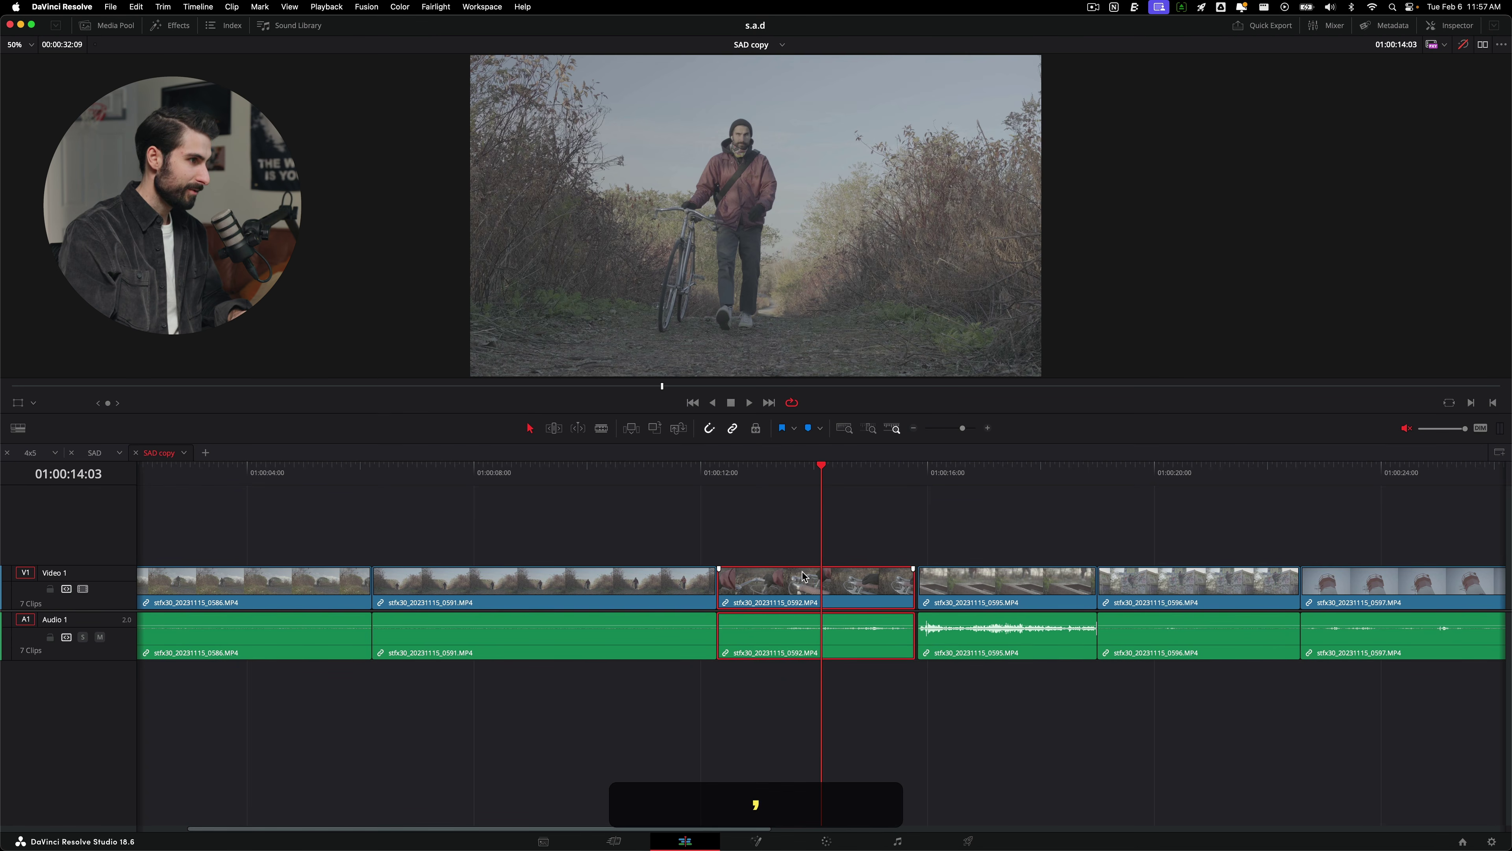
# Nudge the whole selected stfx30_20231115_0592.MP4 clip about a dozen frames later.
pyautogui.press('.')
pyautogui.press('.')
pyautogui.press('.')
pyautogui.press('.')
pyautogui.press('.')
pyautogui.press('.')
pyautogui.press('.')
pyautogui.press('.')
pyautogui.press('.')
pyautogui.press('.')
pyautogui.press('.')
pyautogui.press('.')
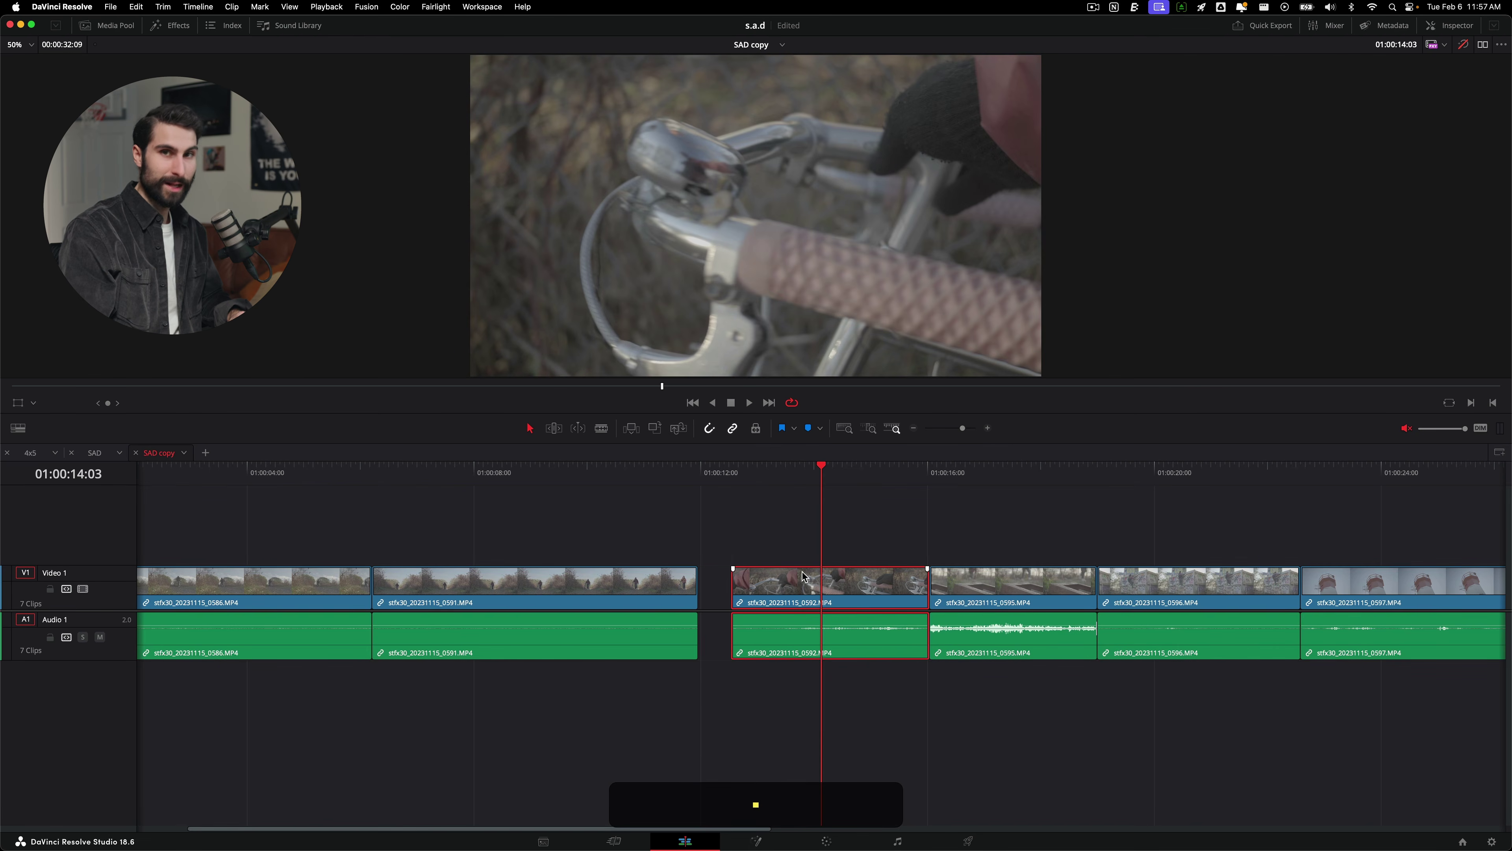
# Spread the clips apart along the timeline to leave gaps between them, and delete all the gaps.
pyautogui.scroll(-2, 803, 575)
pyautogui.moveTo(727, 534); pyautogui.dragTo(1060, 692)
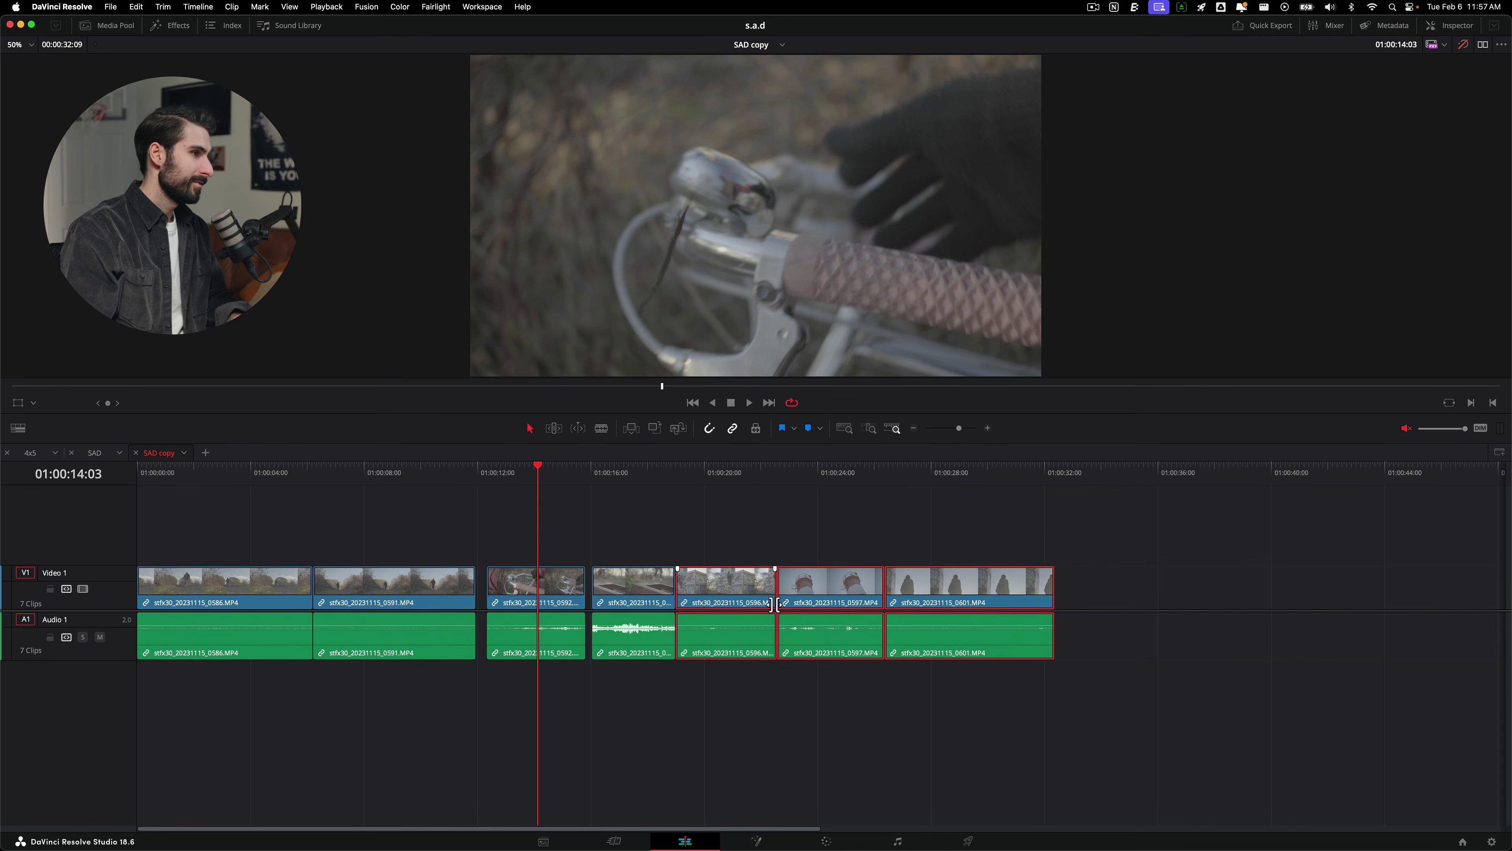
pyautogui.moveTo(732, 592); pyautogui.dragTo(783, 596)
pyautogui.moveTo(1071, 643); pyautogui.dragTo(861, 530)
pyautogui.moveTo(1088, 589); pyautogui.dragTo(1241, 596)
pyautogui.press('super+minus')
pyautogui.press('super+equal')
pyautogui.moveTo(400, 515); pyautogui.dragTo(1364, 658)
pyautogui.moveTo(421, 590); pyautogui.dragTo(483, 590)
pyautogui.press('super+minus')
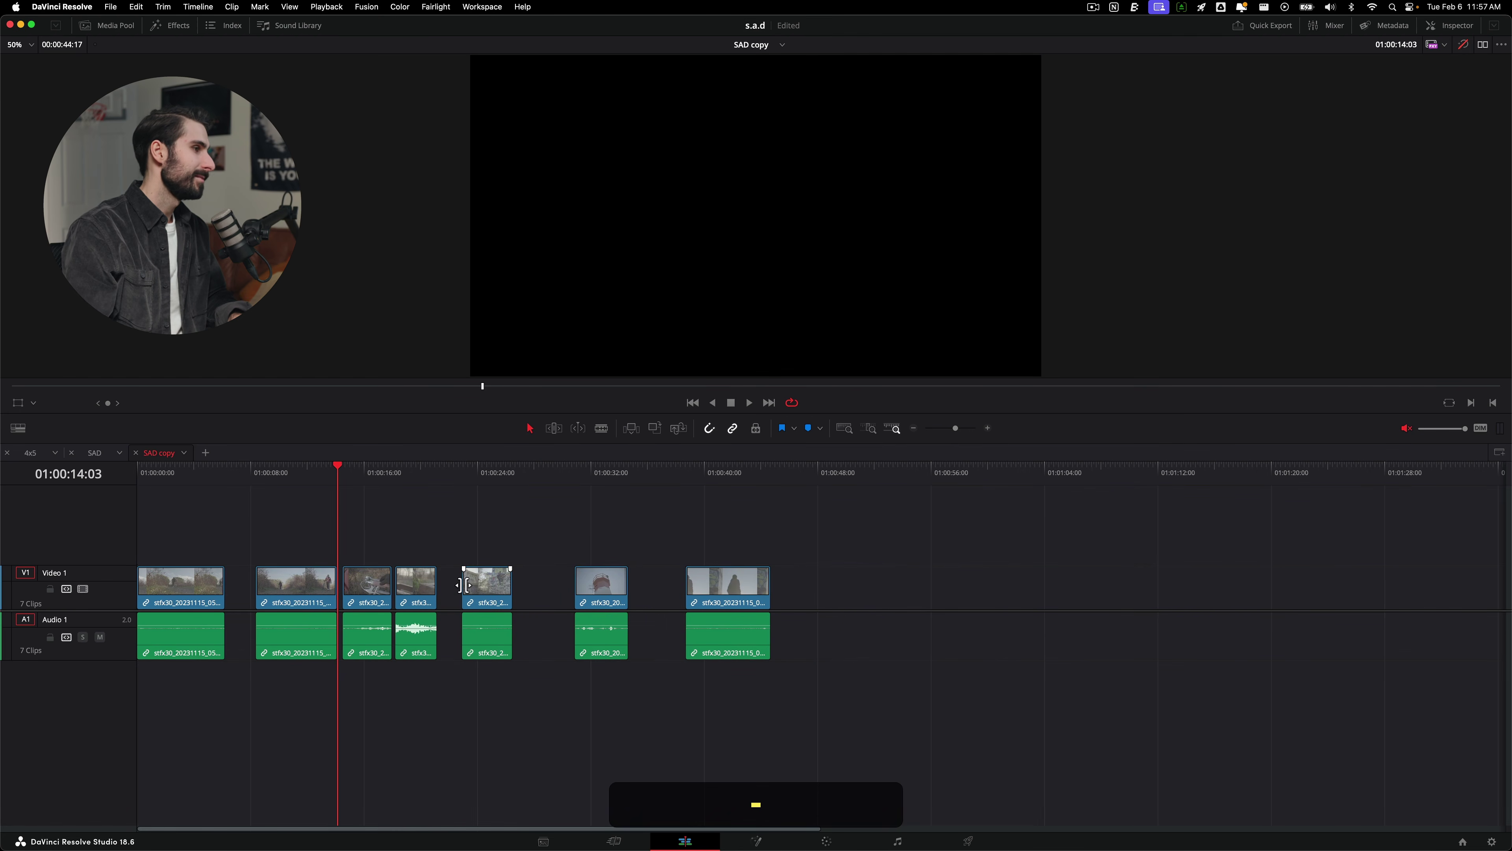
pyautogui.click(136, 6)
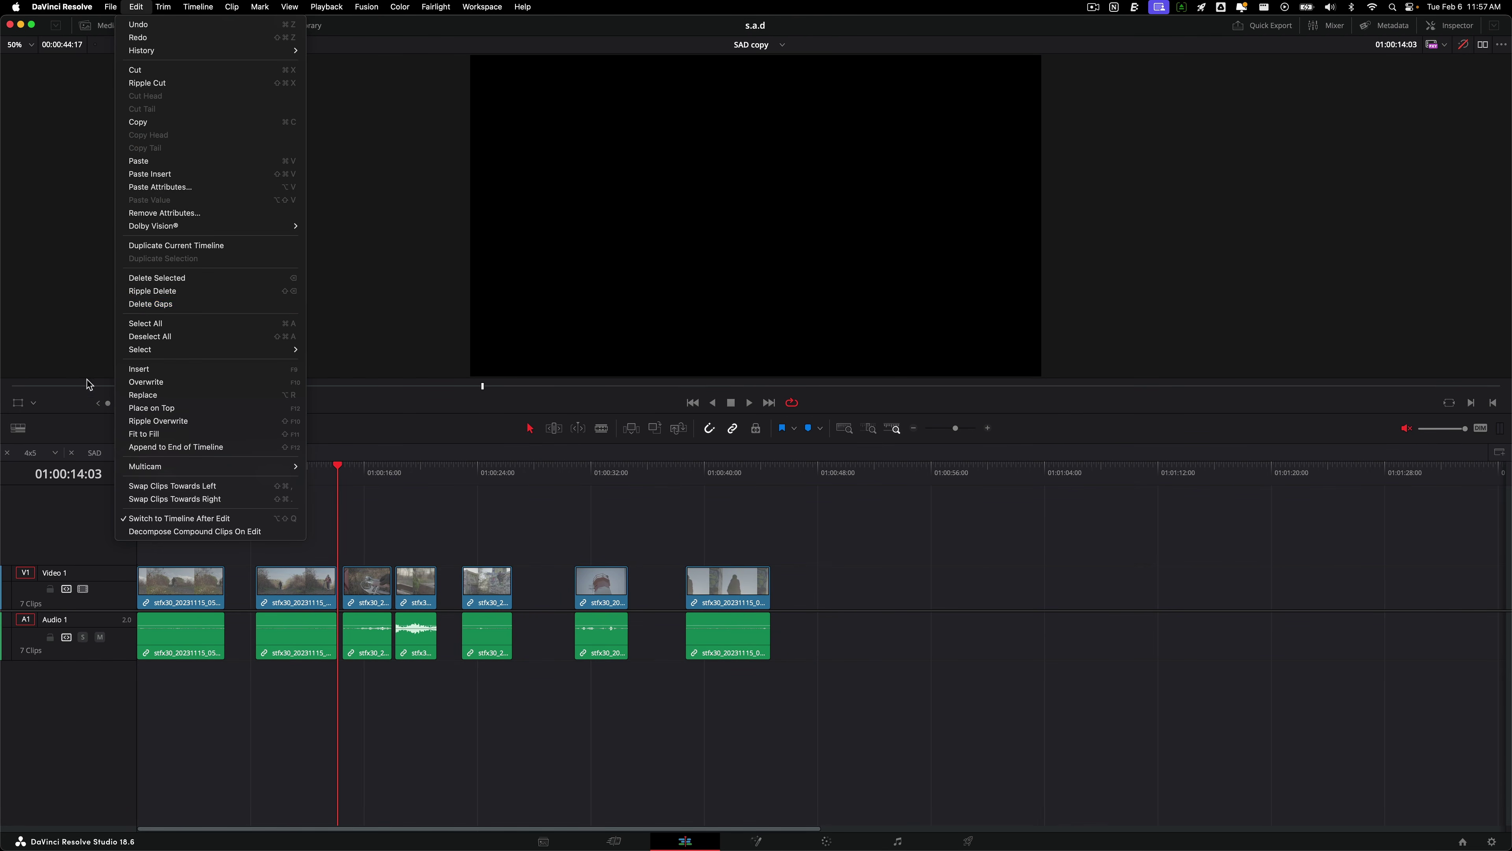
pyautogui.click(150, 303)
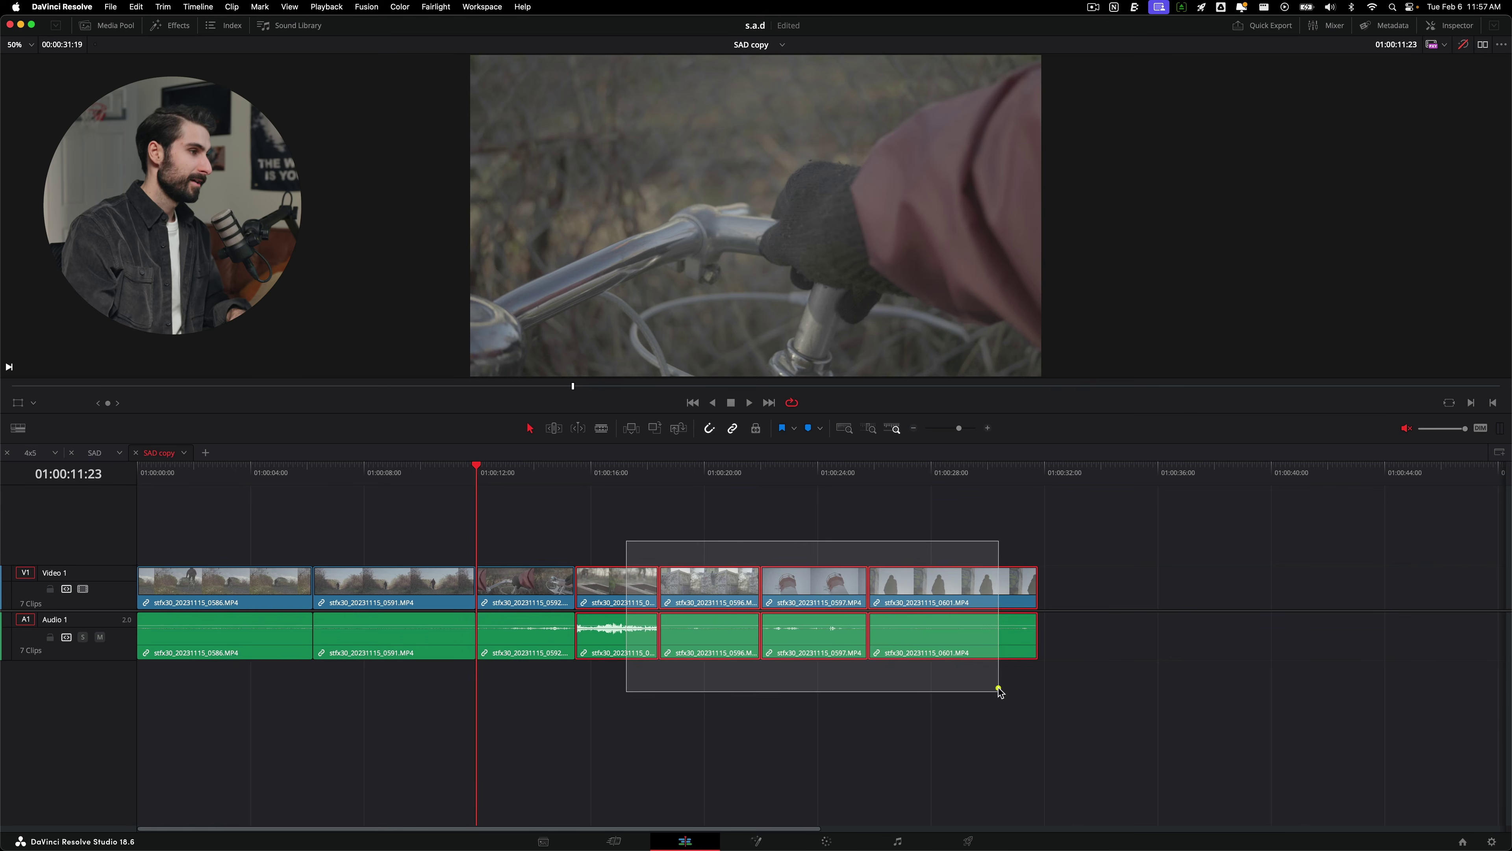
# Turn off linked selection and delete only the audio of the last four clips, stfx30_20231115_0595.MP4 through stfx30_20231115_0601.MP4.
pyautogui.moveTo(999, 692); pyautogui.dragTo(1001, 693)
pyautogui.press('super+l')
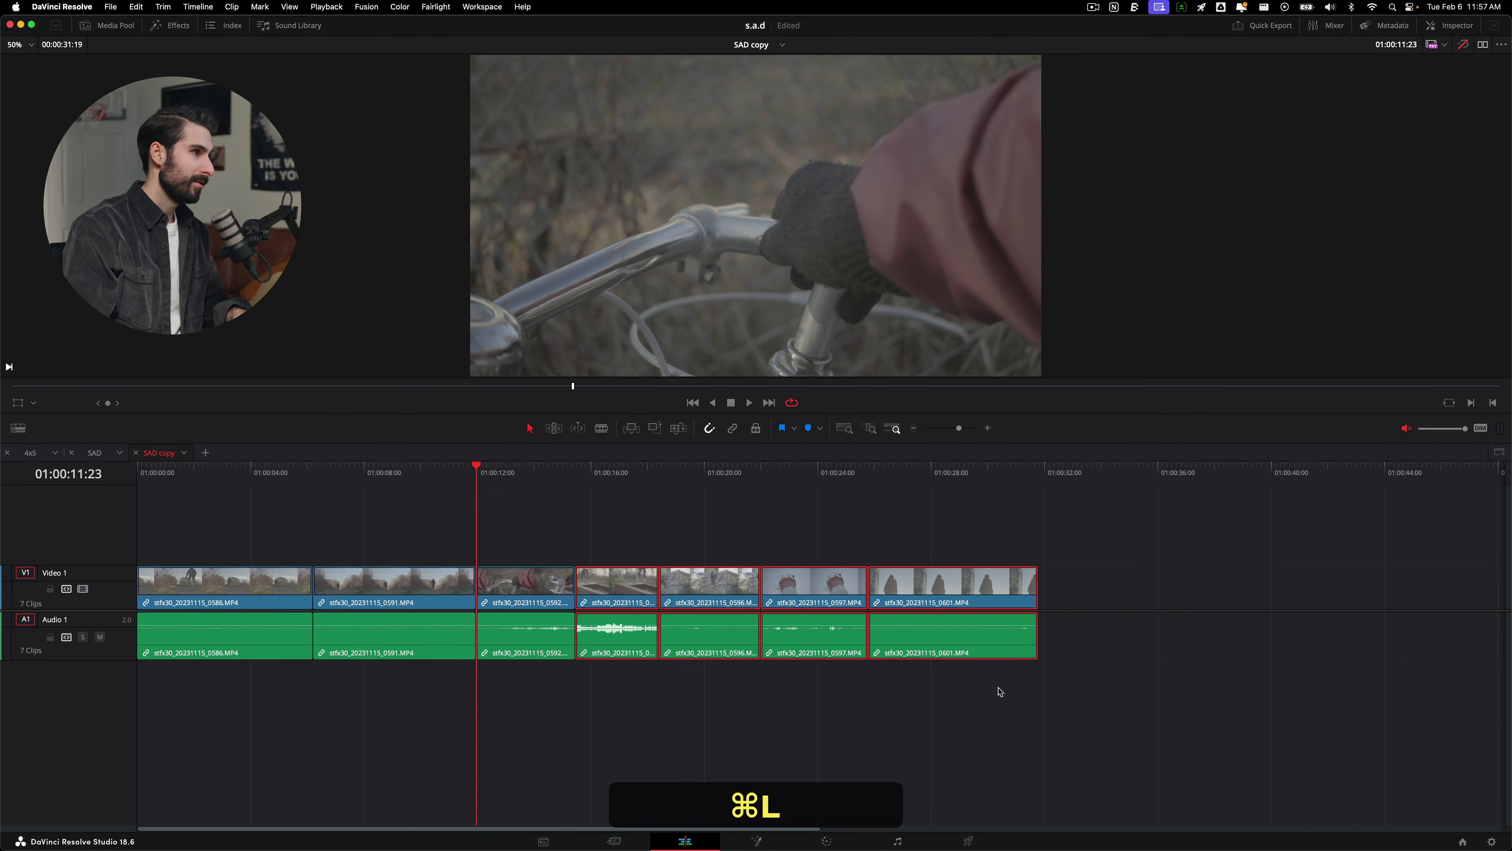
pyautogui.click(798, 781)
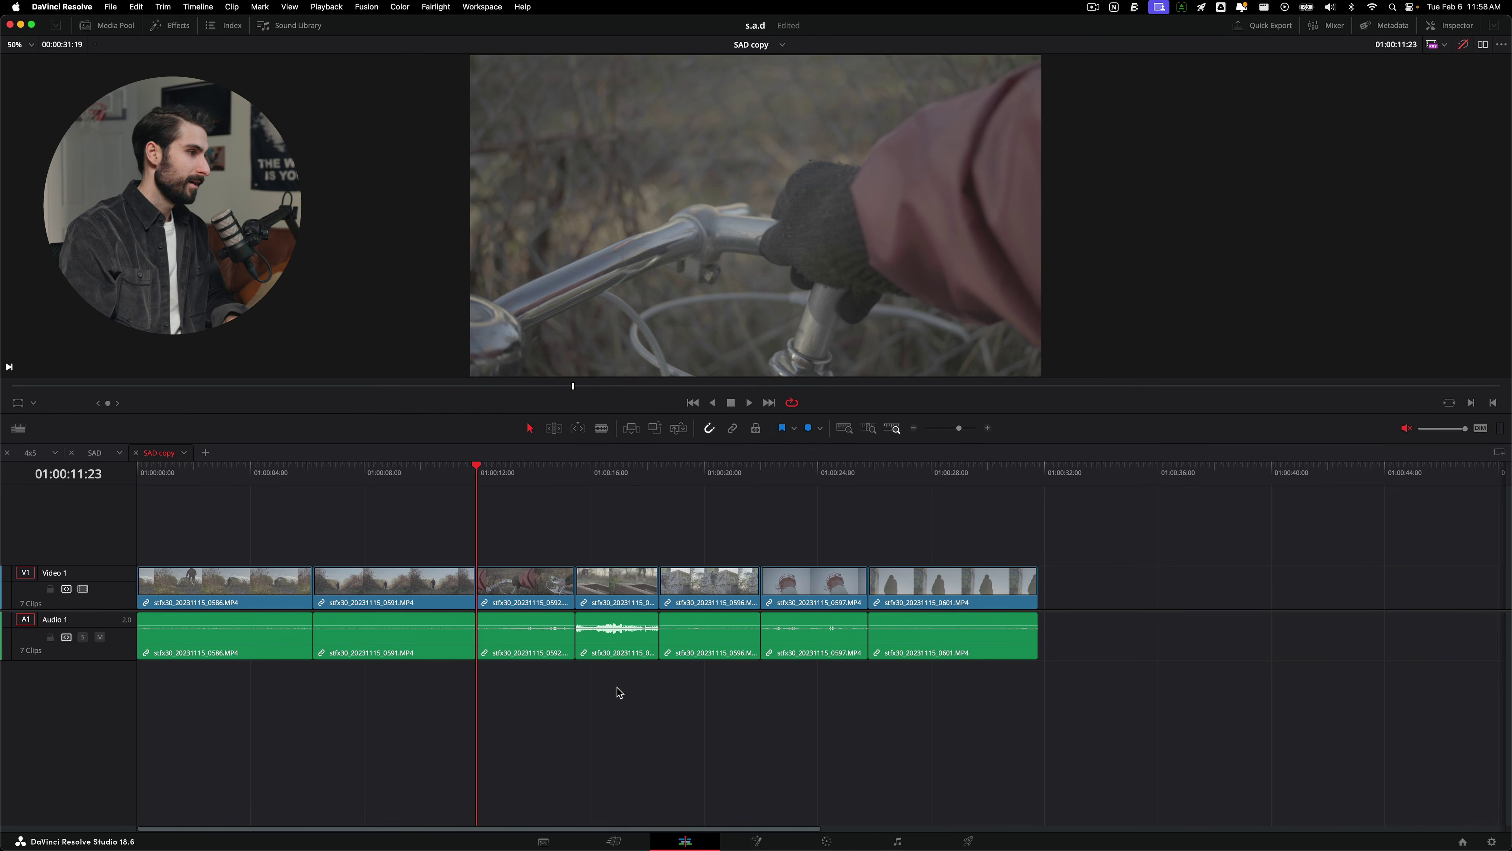
pyautogui.click(680, 643)
pyautogui.click(797, 653)
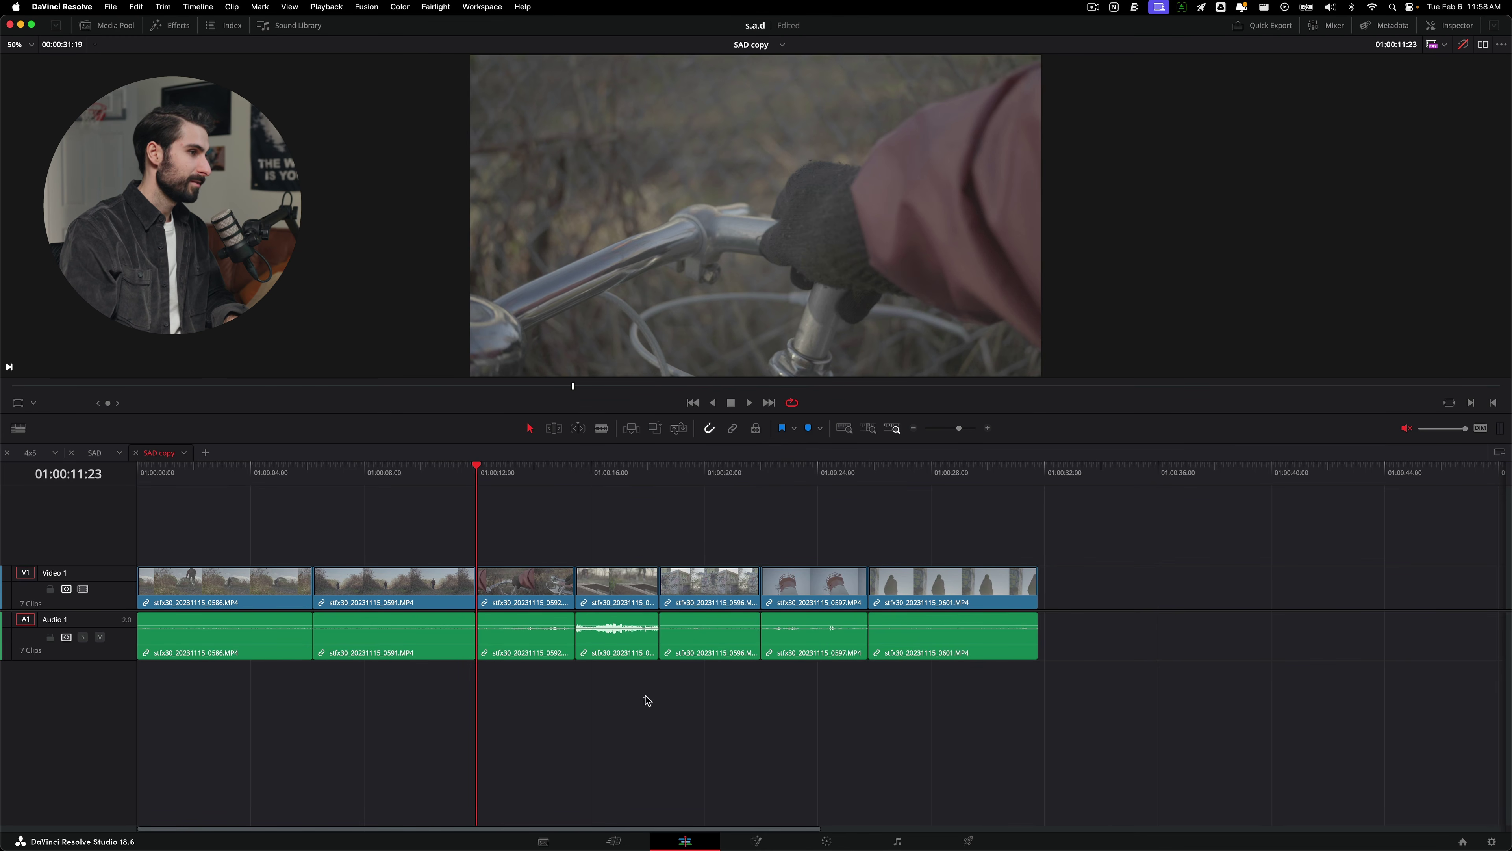
pyautogui.moveTo(647, 701); pyautogui.dragTo(978, 631)
pyautogui.press('BackSpace')
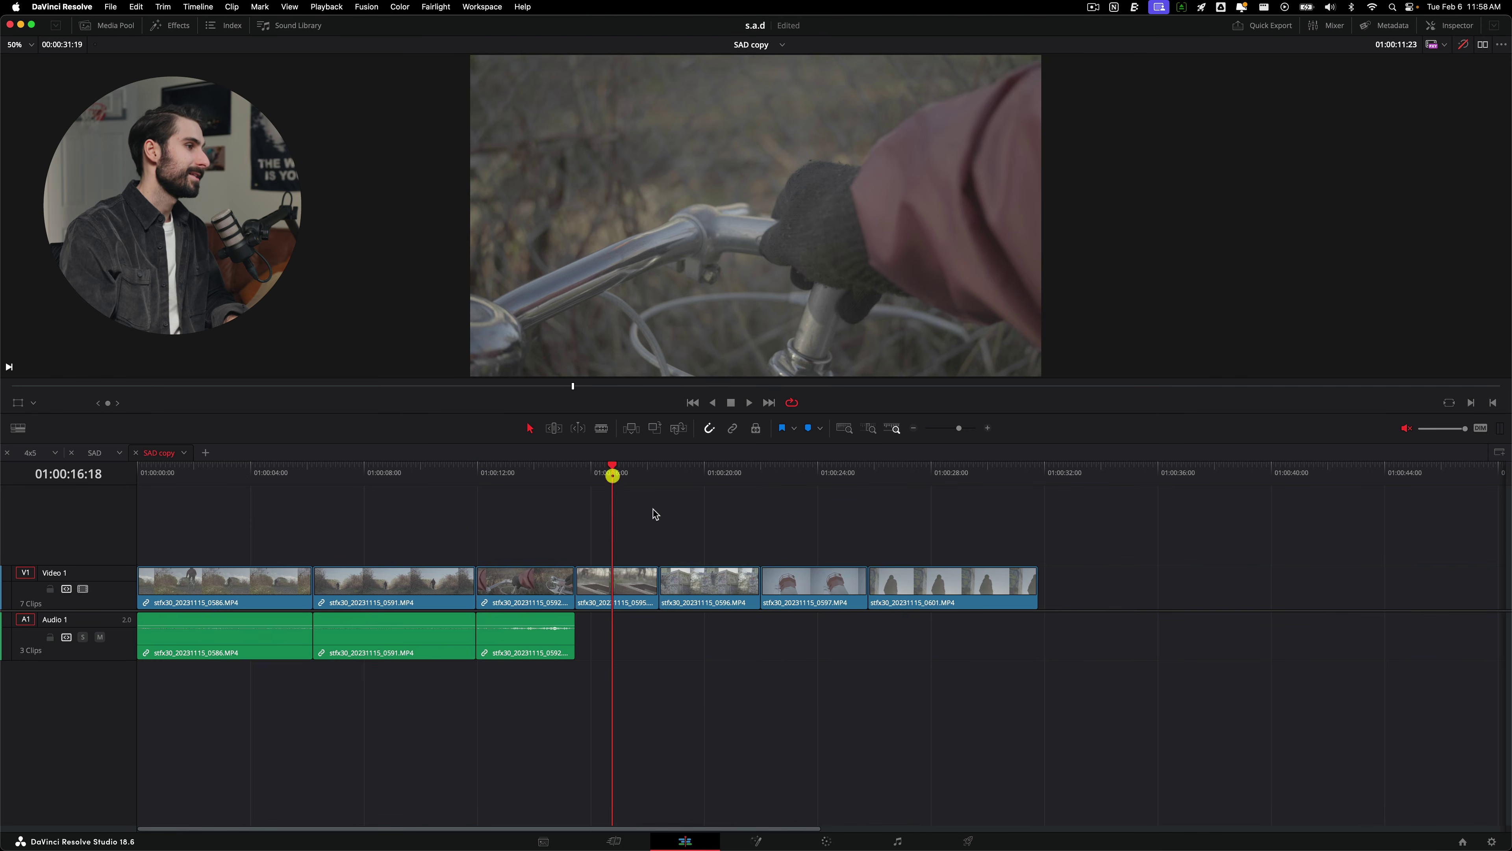
# Match-frame stfx30_20231115_0596.MP4 at 01:00:20:13 in the source viewer and place its audio beneath the video clip on Audio 1.
pyautogui.click(719, 474)
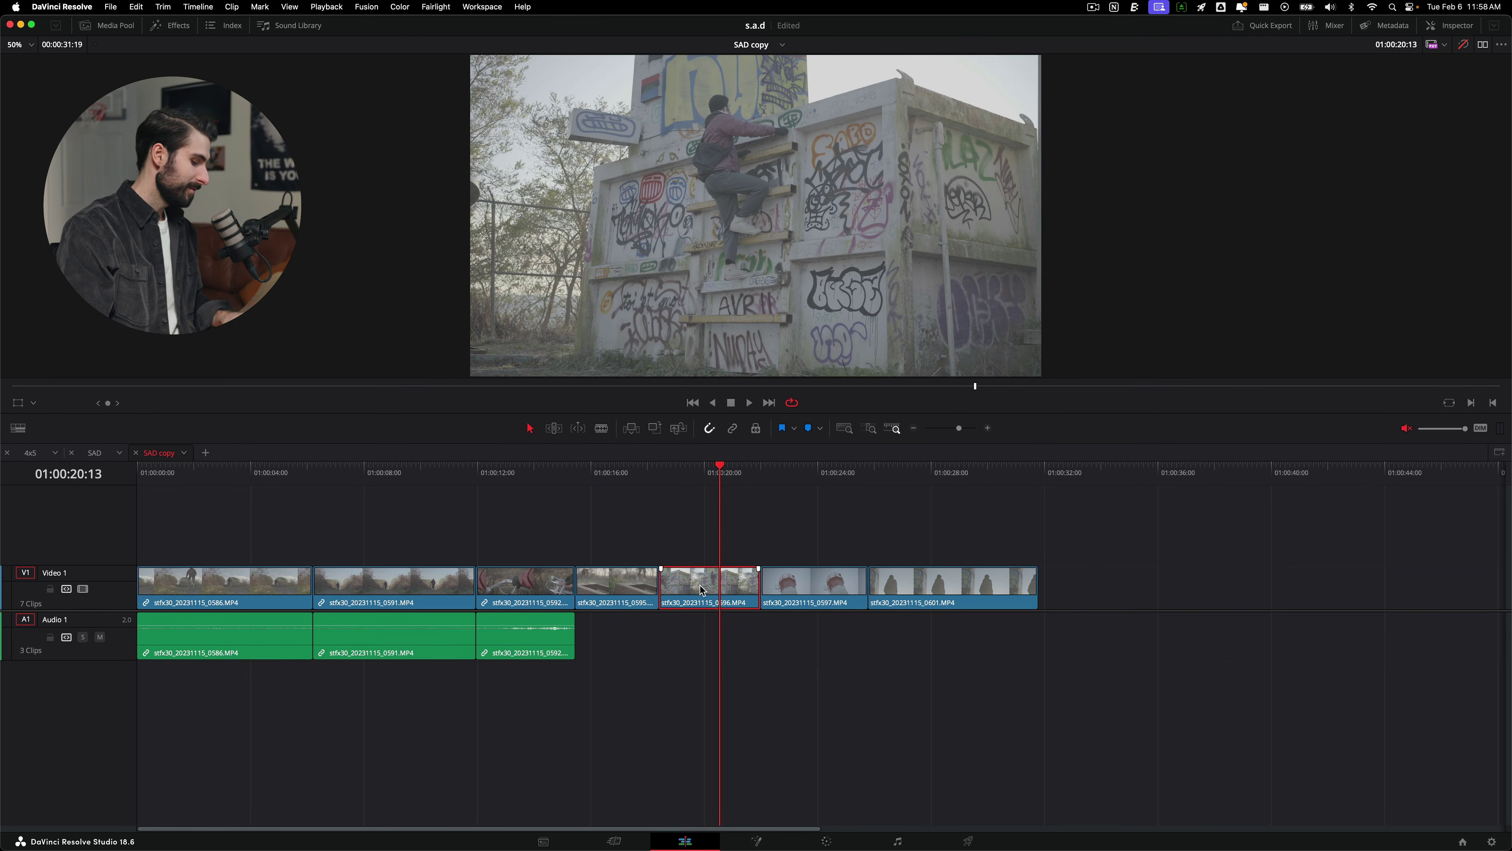
pyautogui.press('Tab')
pyautogui.press('f')
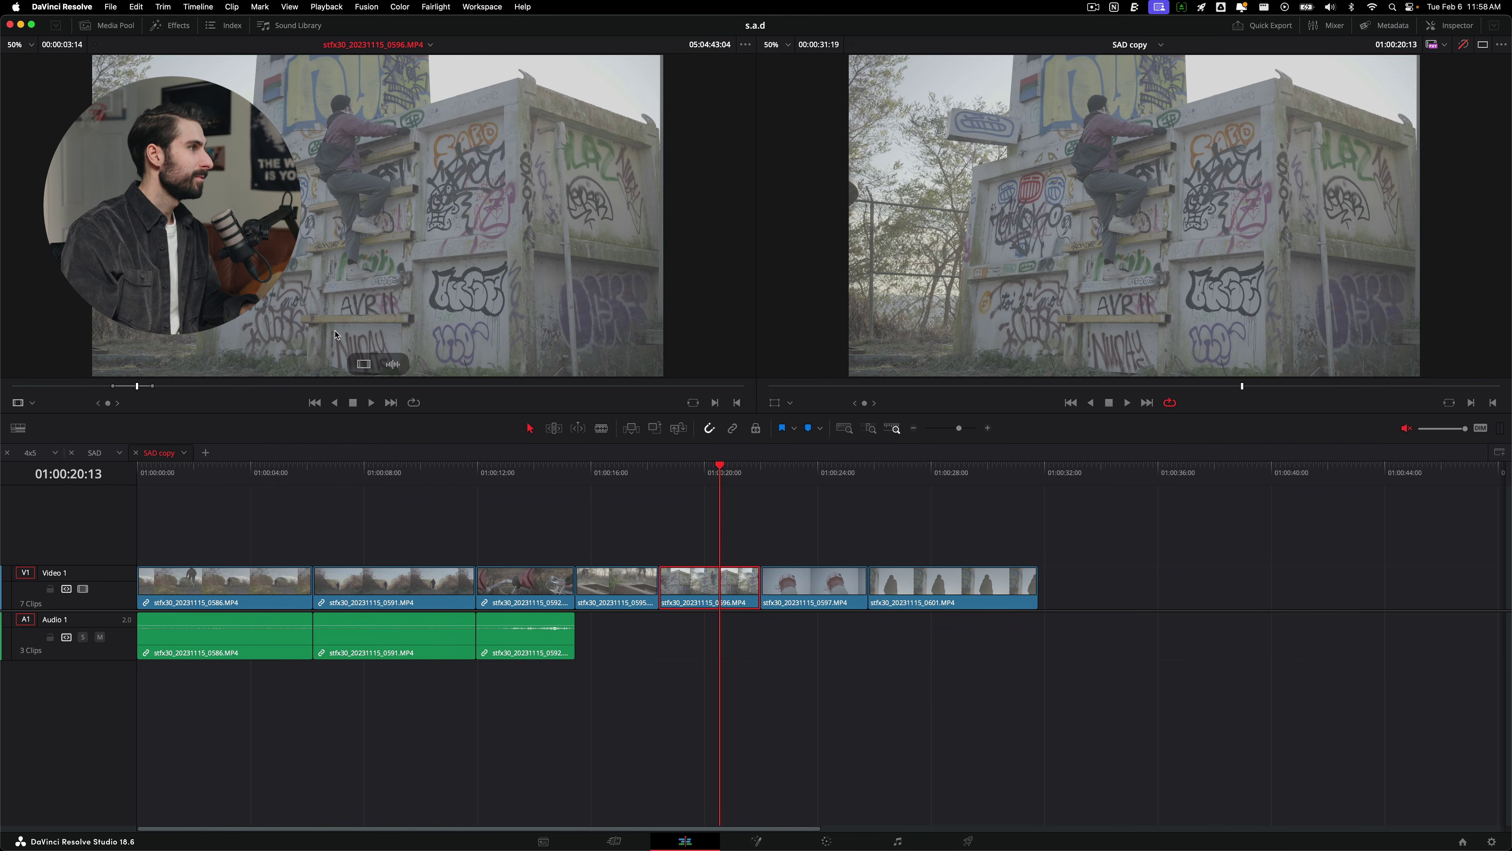
pyautogui.moveTo(501, 405); pyautogui.dragTo(662, 631)
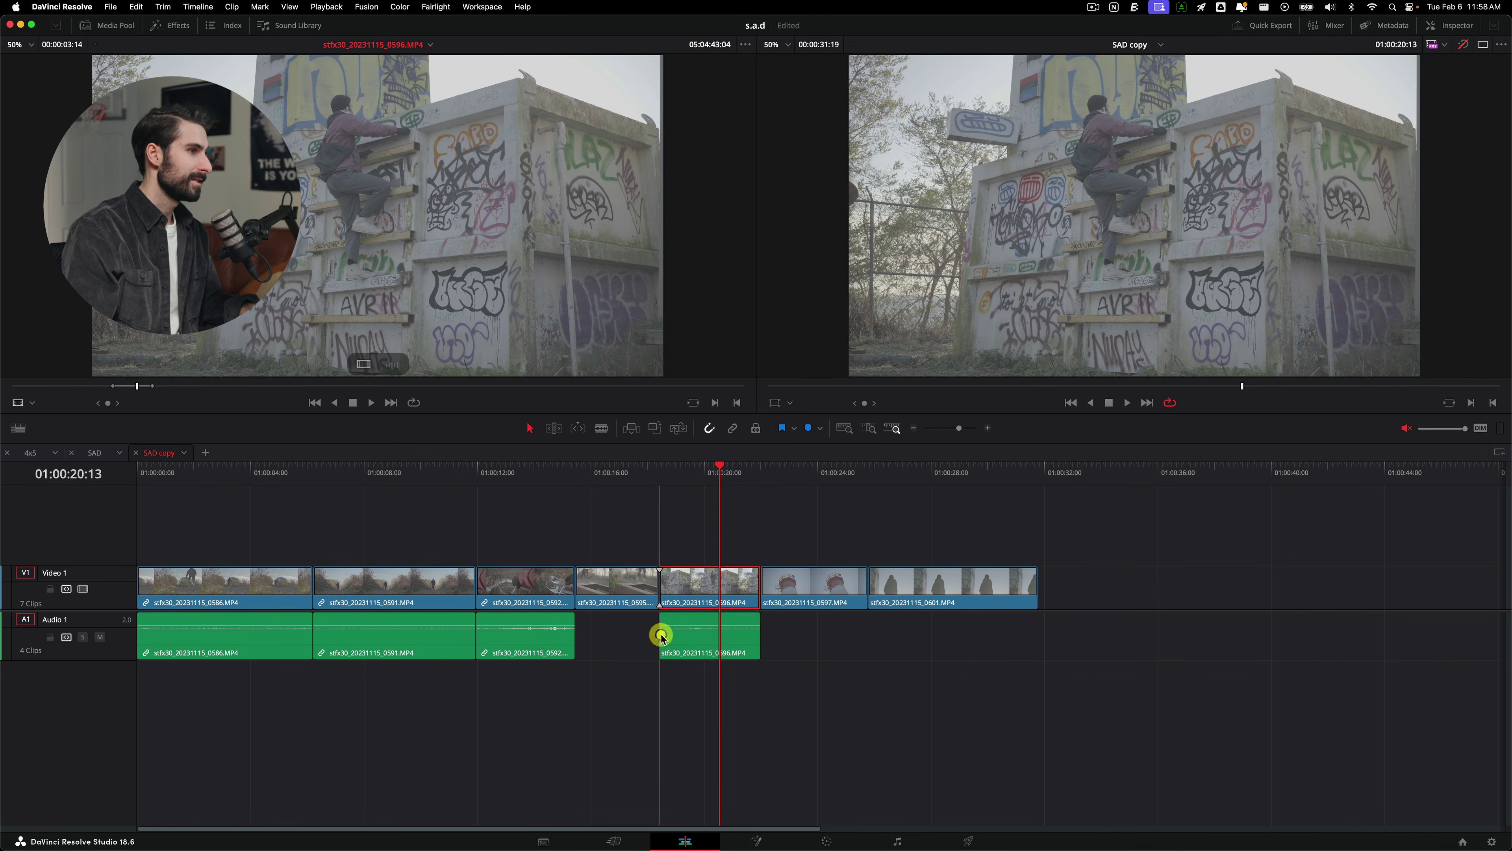
# Match-frame stfx30_20231115_0597.MP4 at 01:00:23:09, place its audio beneath it on Audio 1, and delete that audio.
pyautogui.click(800, 487)
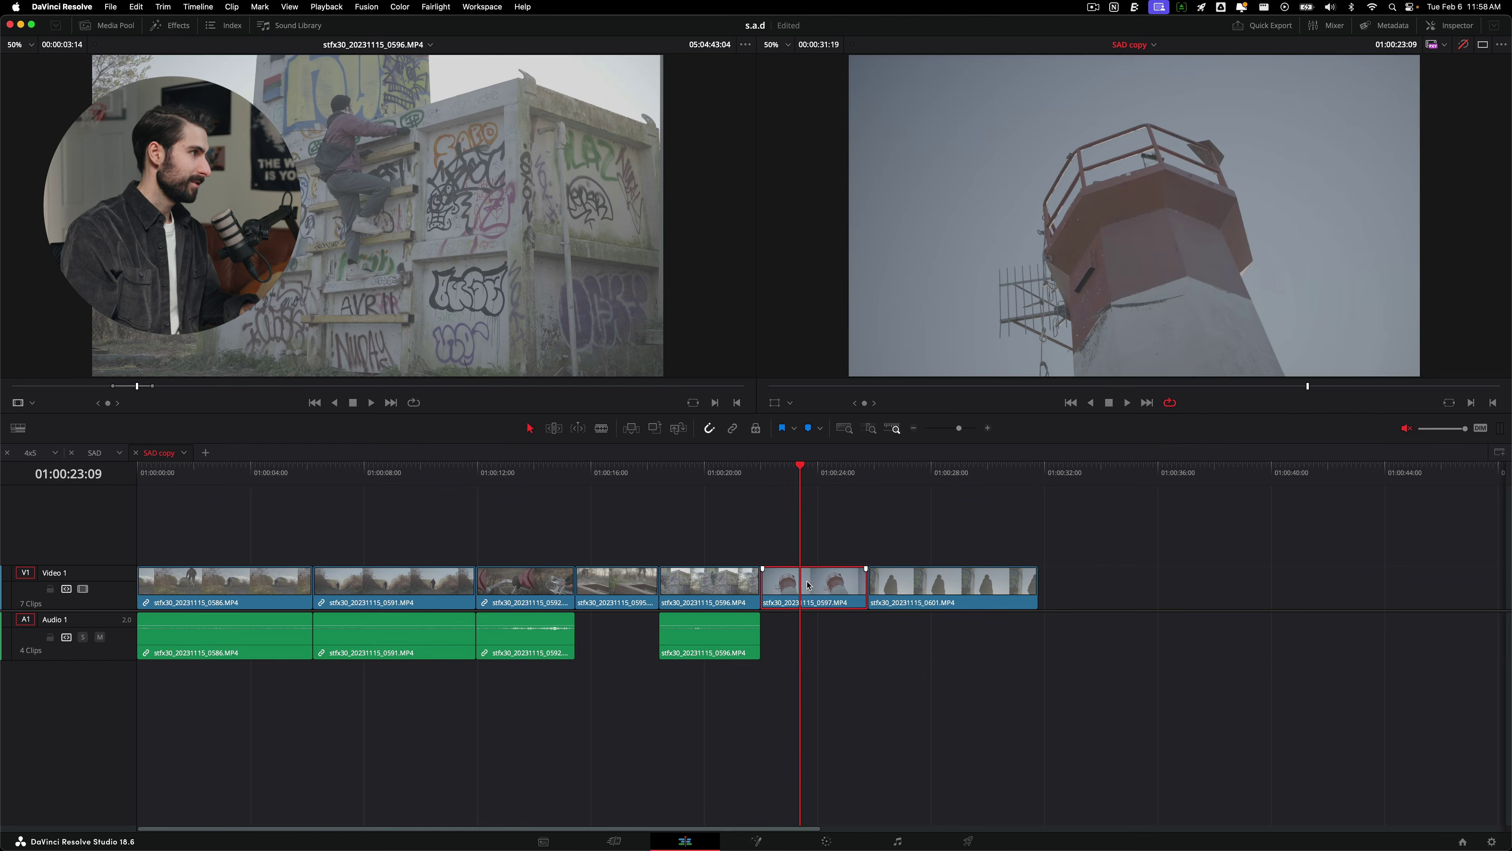
pyautogui.press('f')
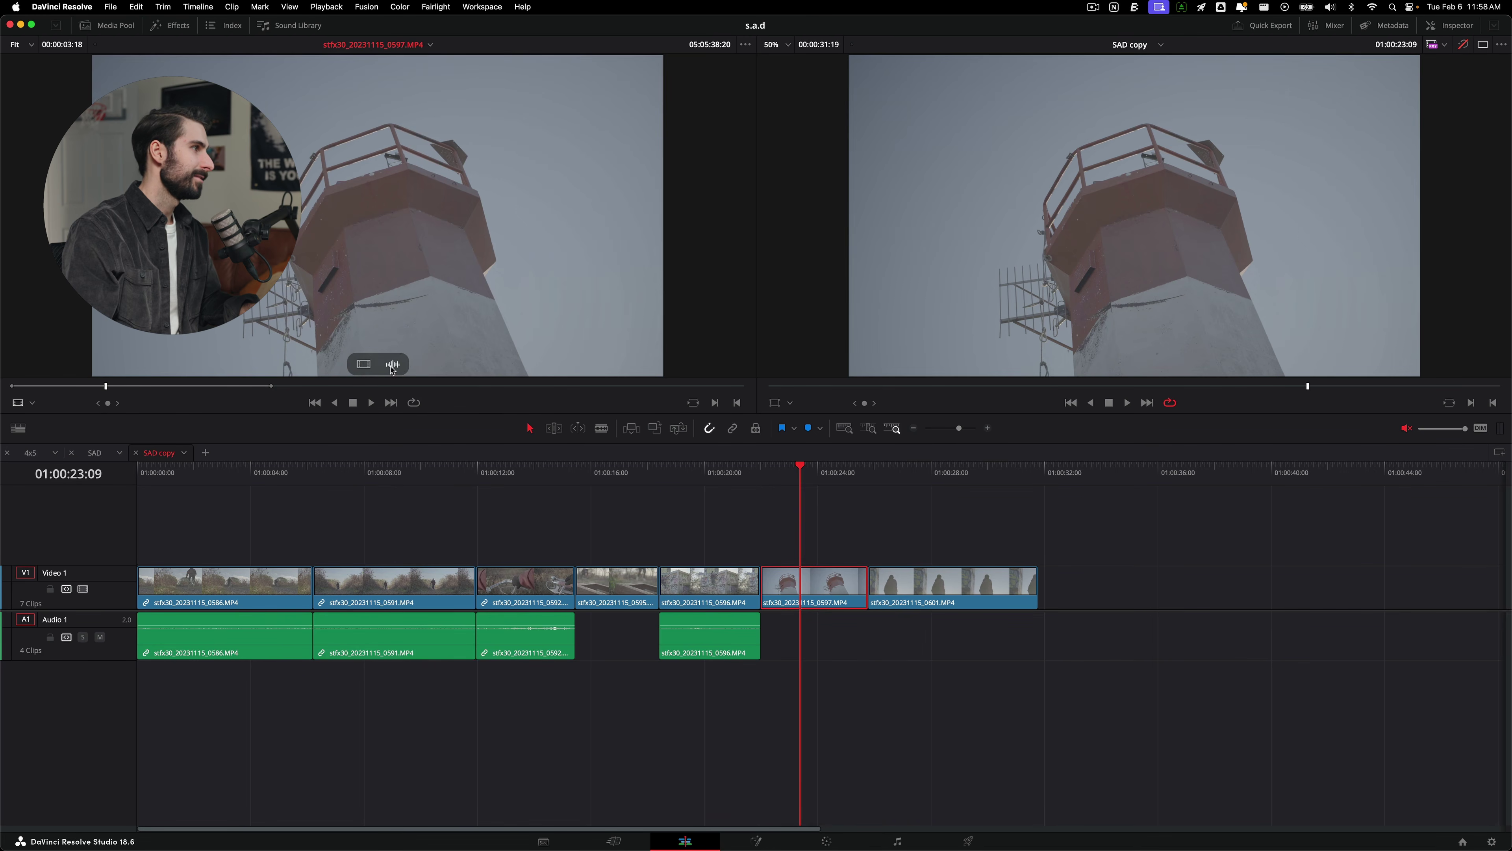
pyautogui.moveTo(393, 365); pyautogui.dragTo(765, 646)
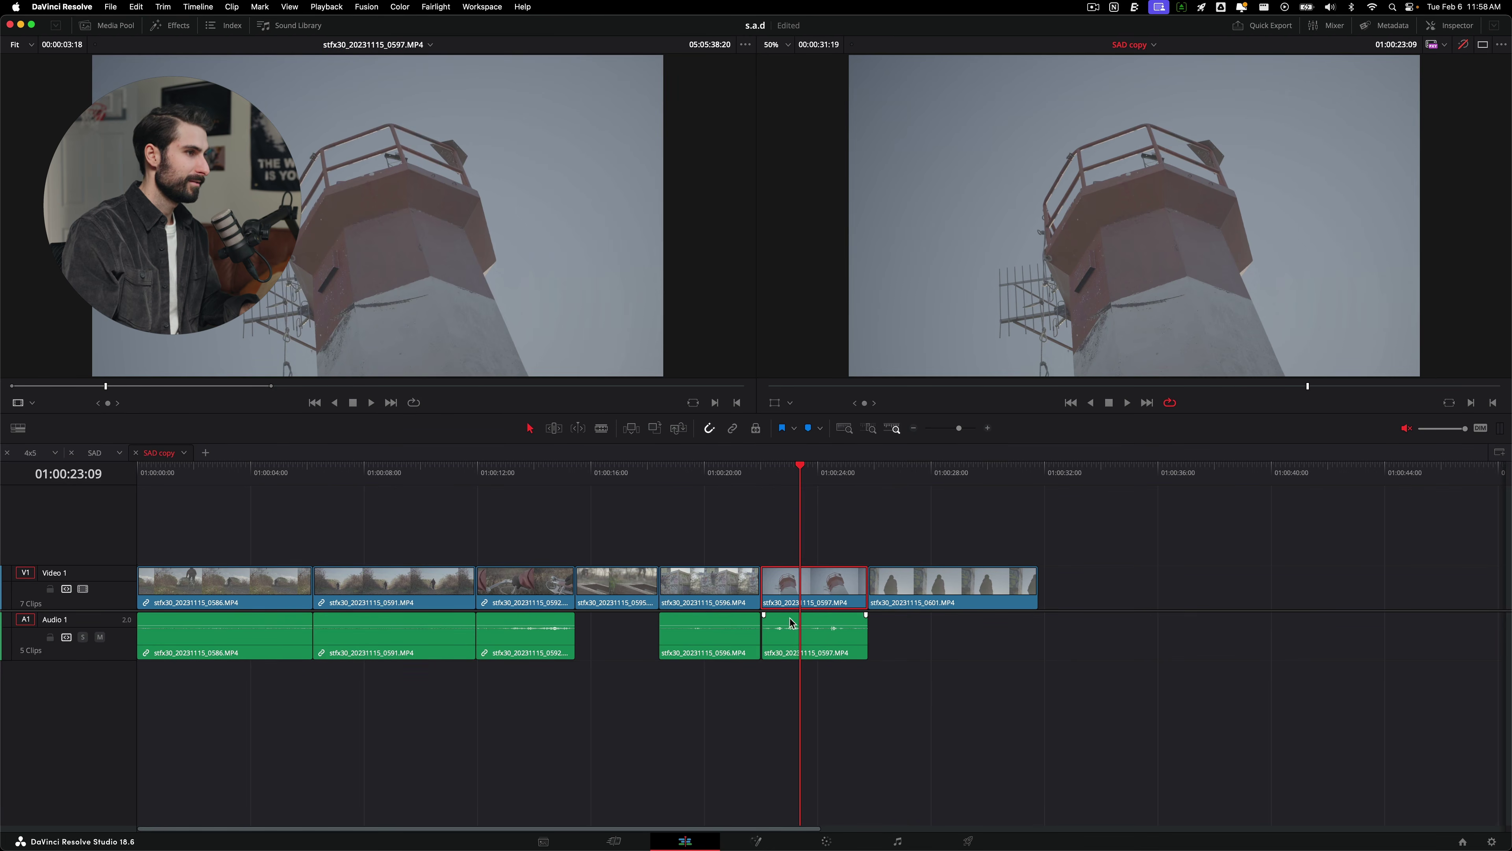
pyautogui.press('BackSpace')
# Select stfx30_20231115_0596.MP4 with the playhead at 01:00:18:10 and find that clip in the Media Pool.
pyautogui.click(714, 475)
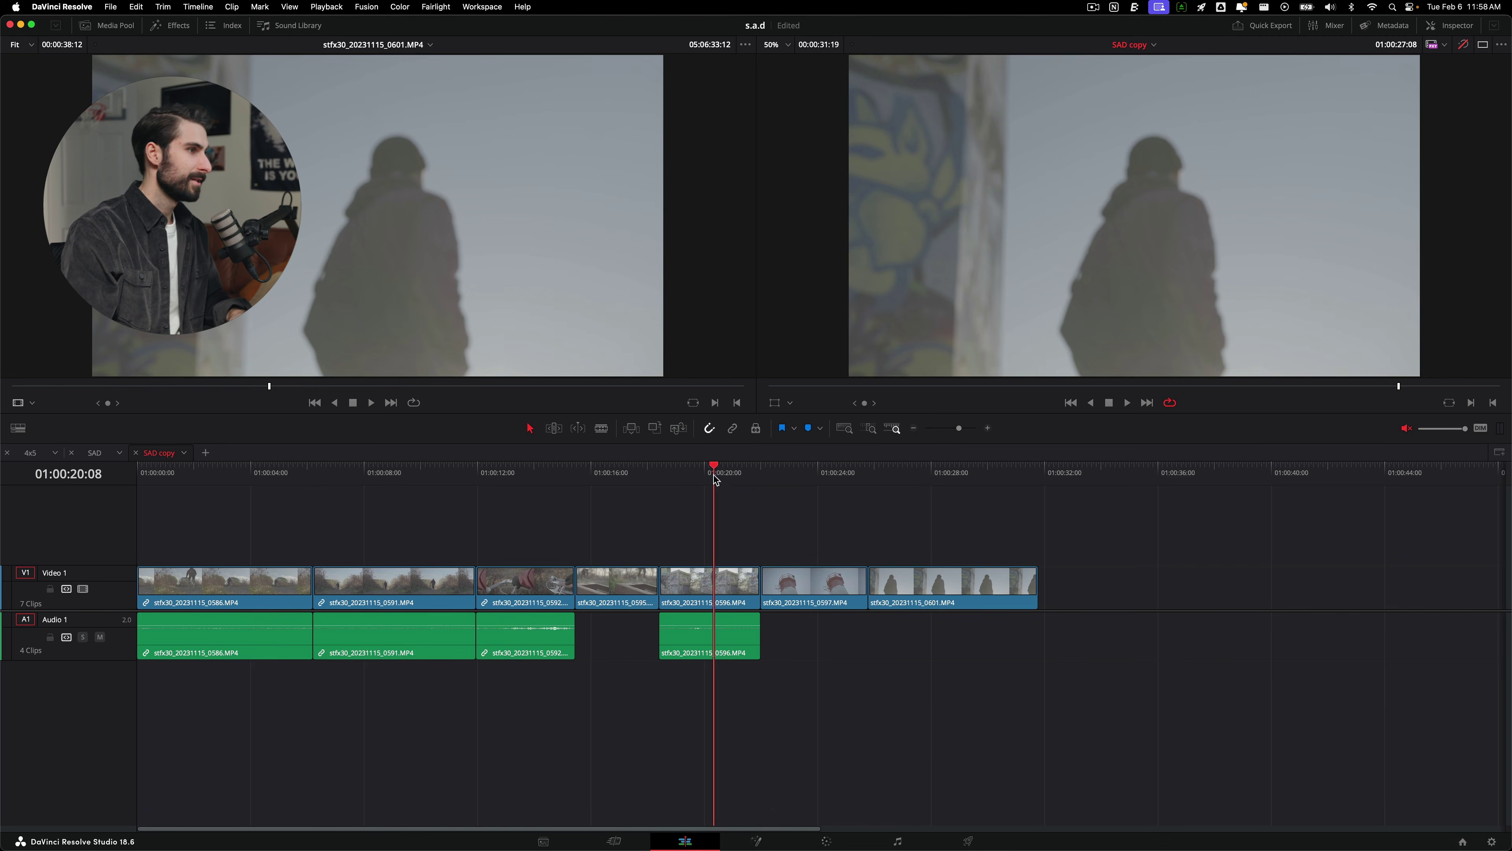
pyautogui.click(732, 581)
pyautogui.click(672, 480)
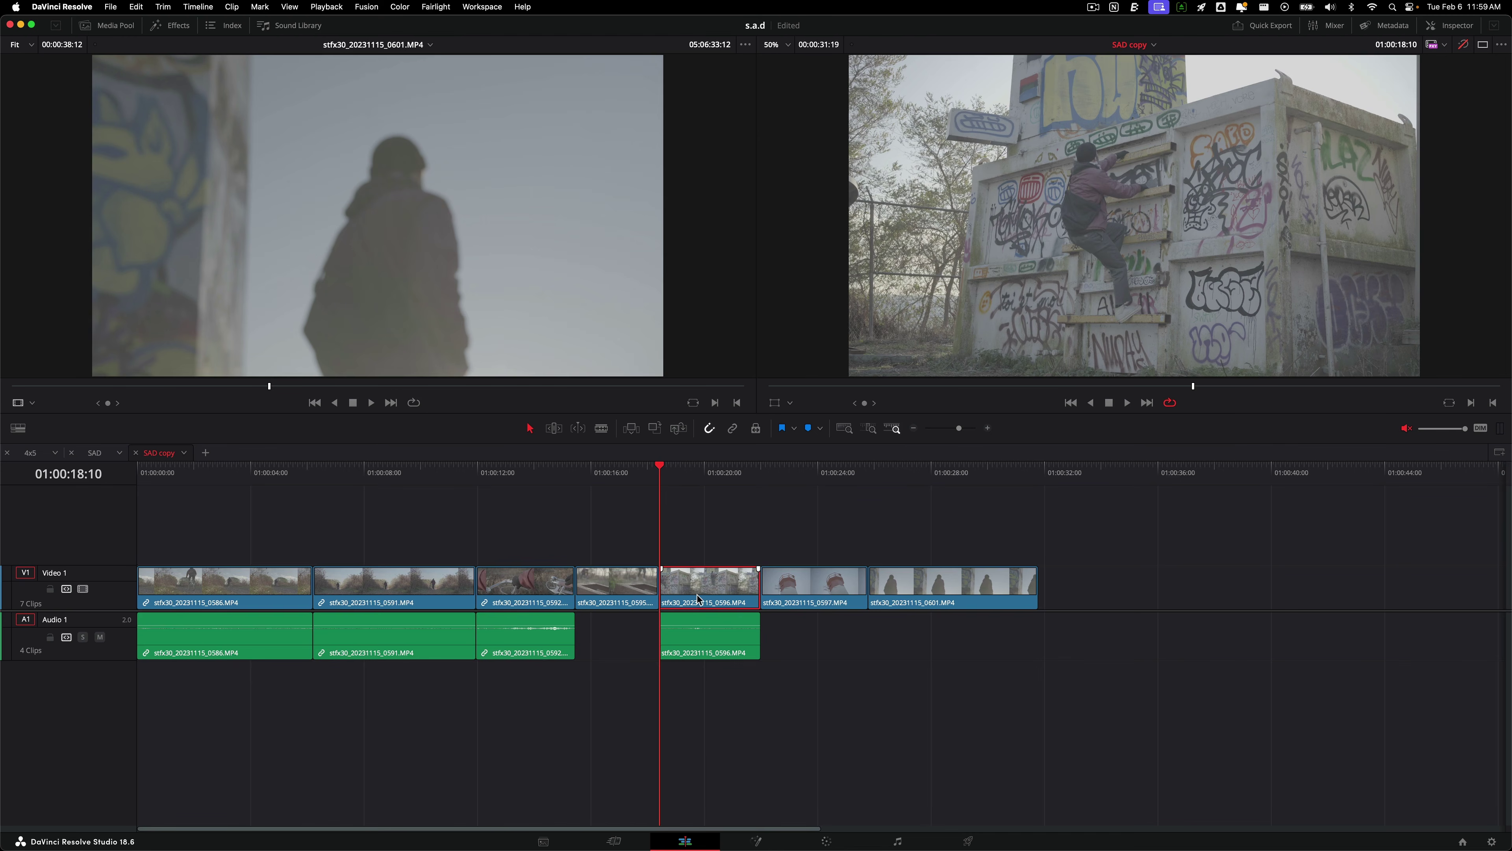
pyautogui.press('alt')
pyautogui.hotkey('alt', 'f')
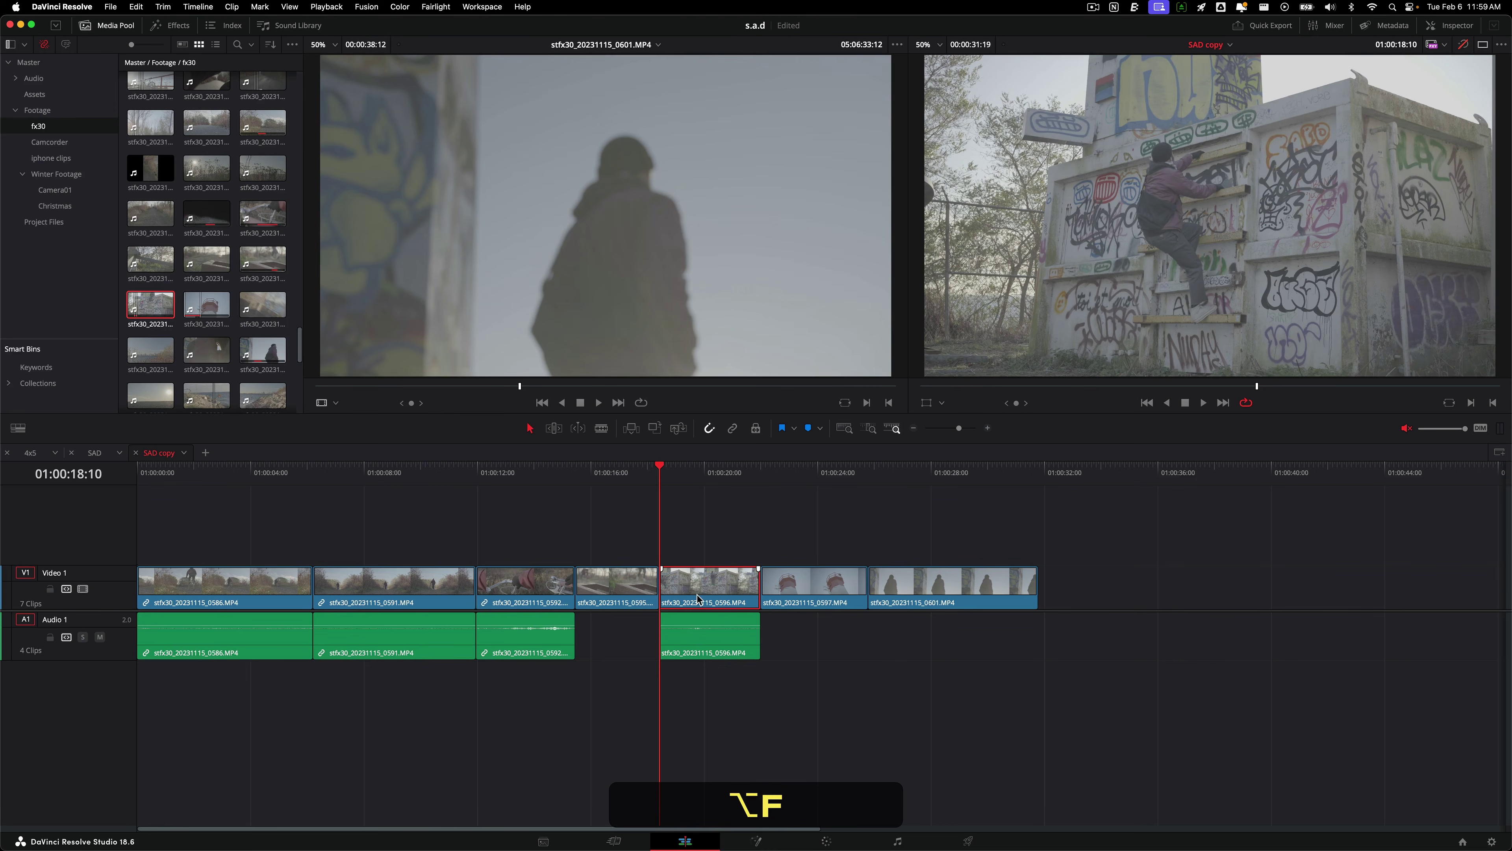
pyautogui.click(179, 313)
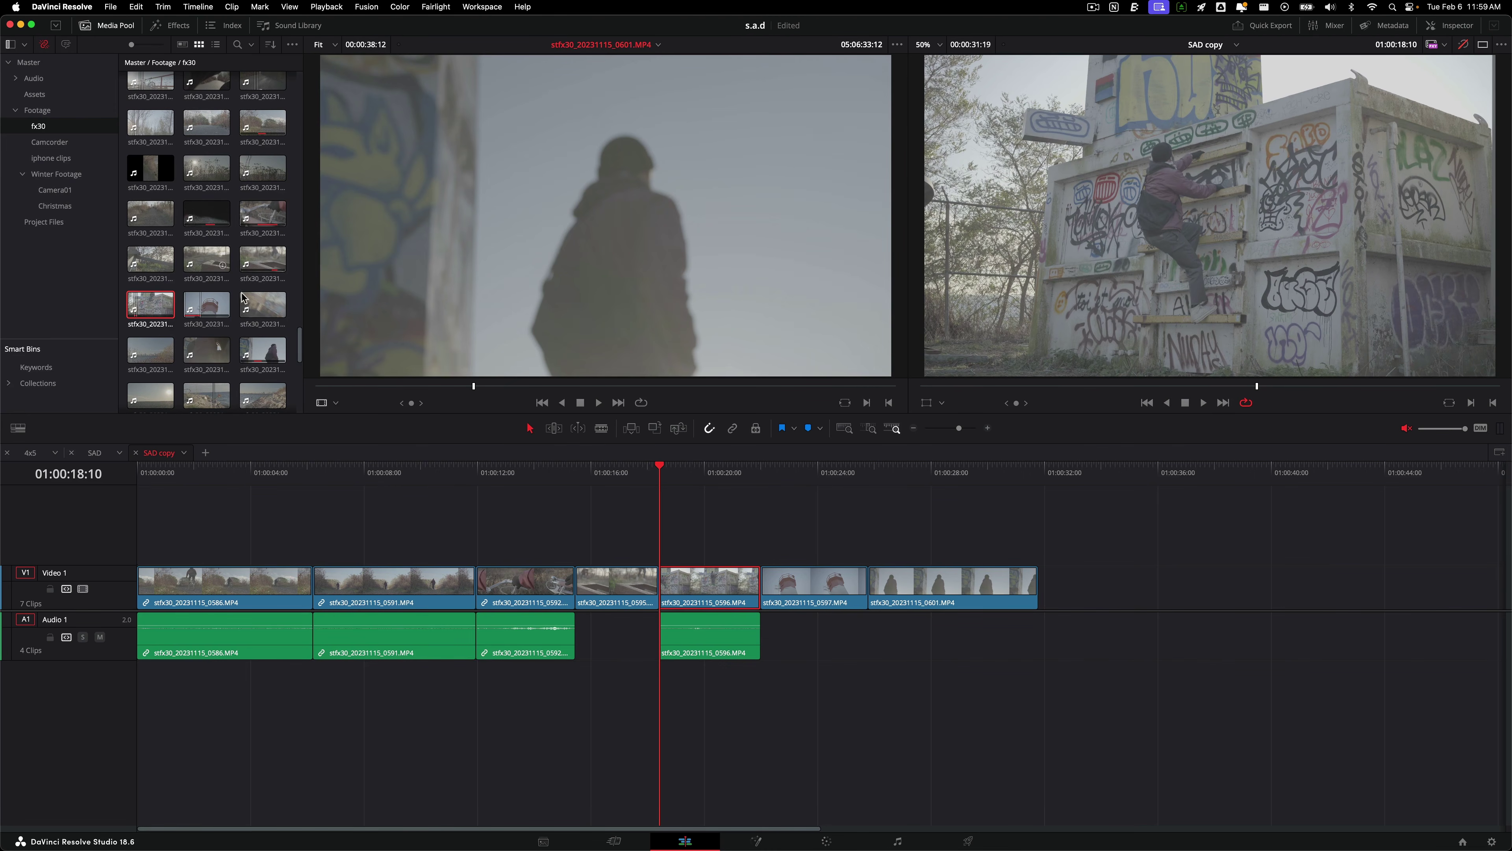
# Load stfx30_20231115_0589.MP4 from the Media Pool at 05:02:27:15, replace stfx30_20231115_0596.MP4 with it on the timeline, and play through the edit.
pyautogui.click(171, 356)
pyautogui.scroll(-1, 167, 352)
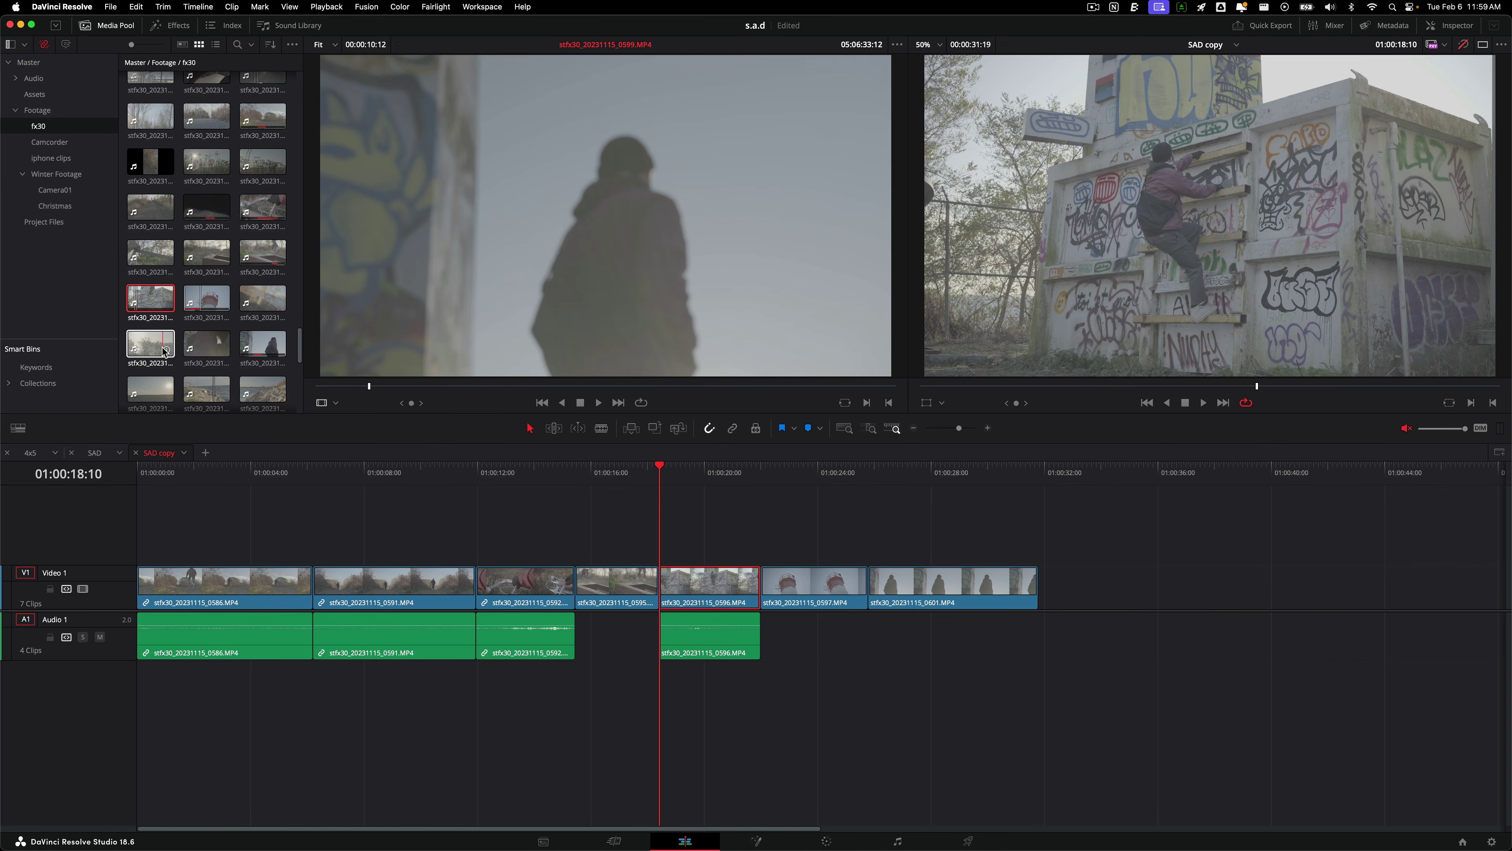
pyautogui.click(259, 306)
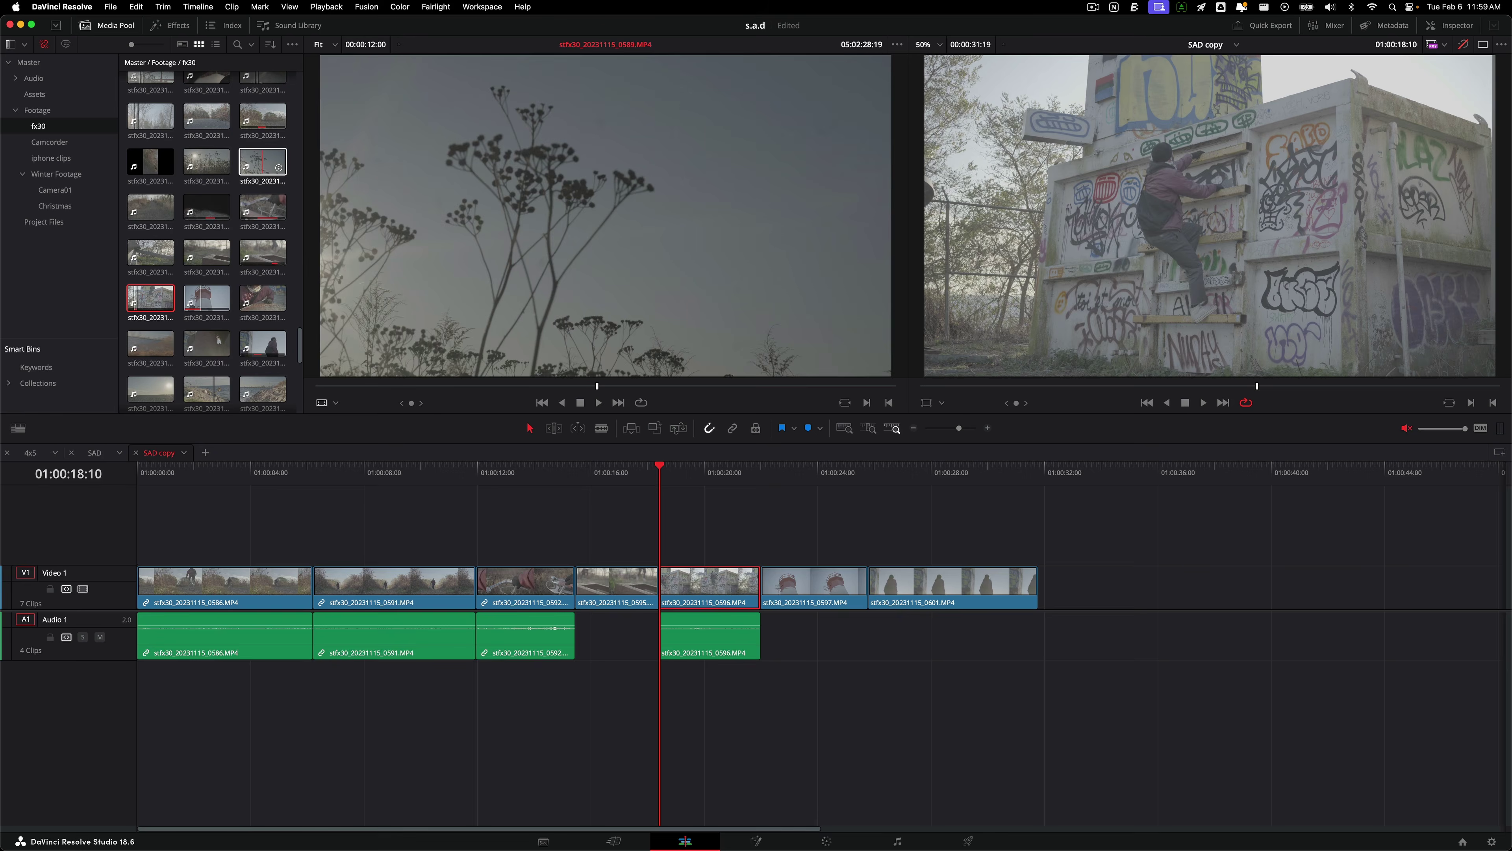
pyautogui.click(265, 167)
pyautogui.moveTo(357, 387); pyautogui.dragTo(540, 394)
pyautogui.press('alt')
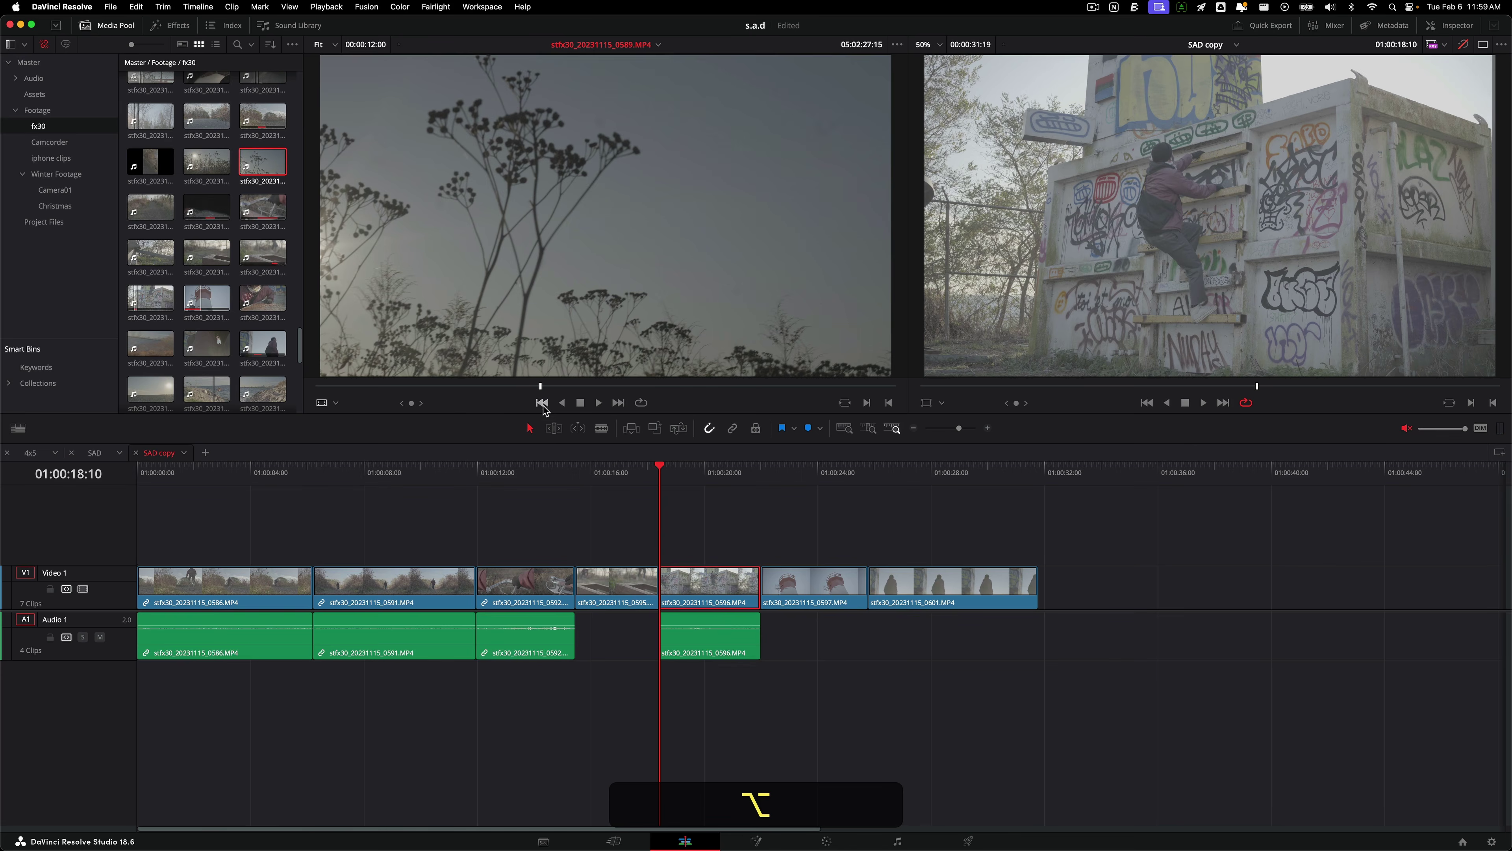
pyautogui.hotkey('alt', 'r')
pyautogui.press('space')
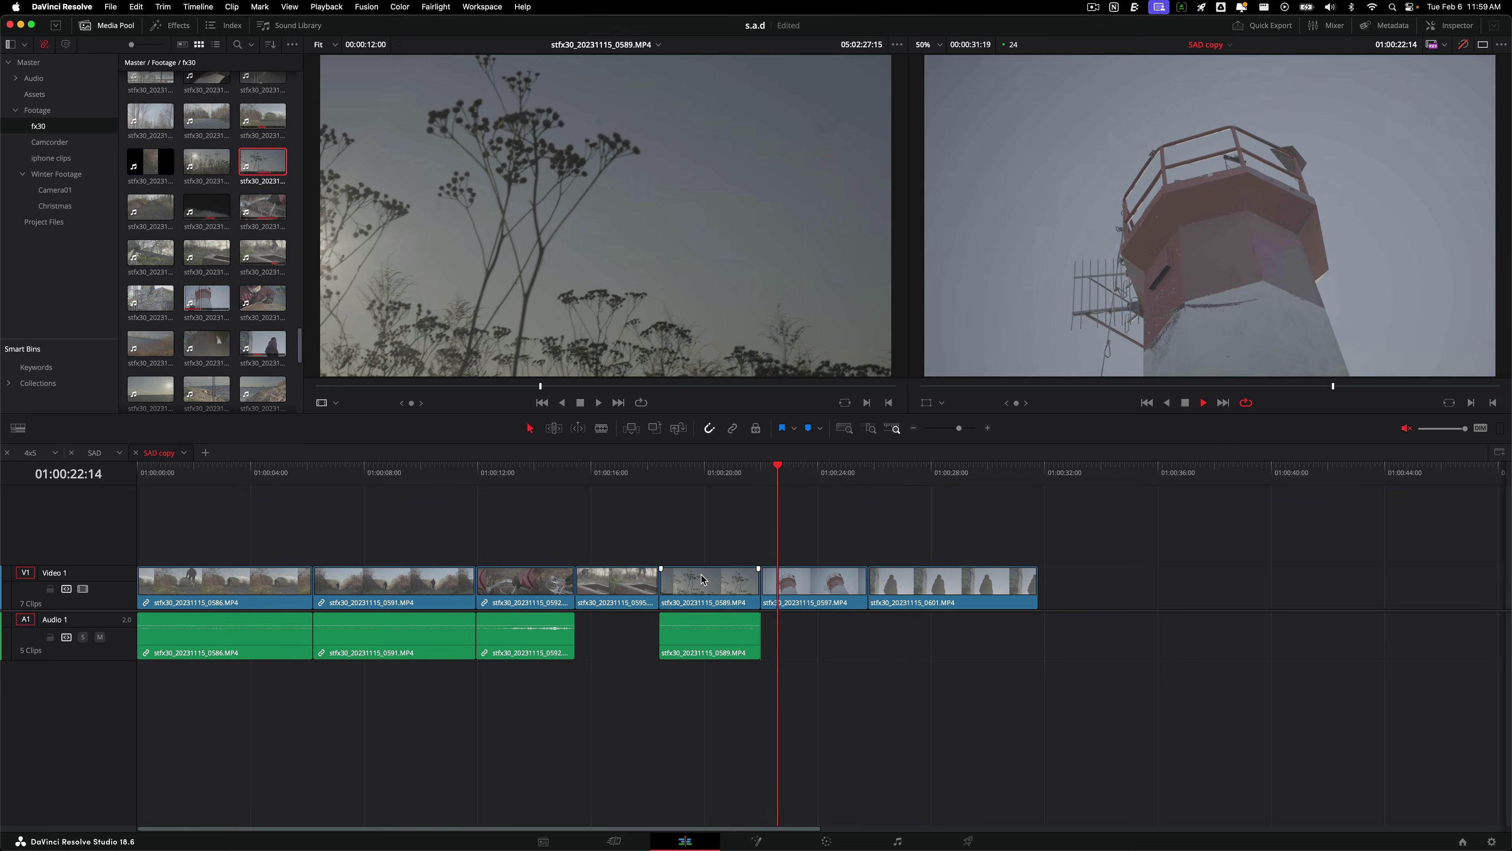
pyautogui.press('f')
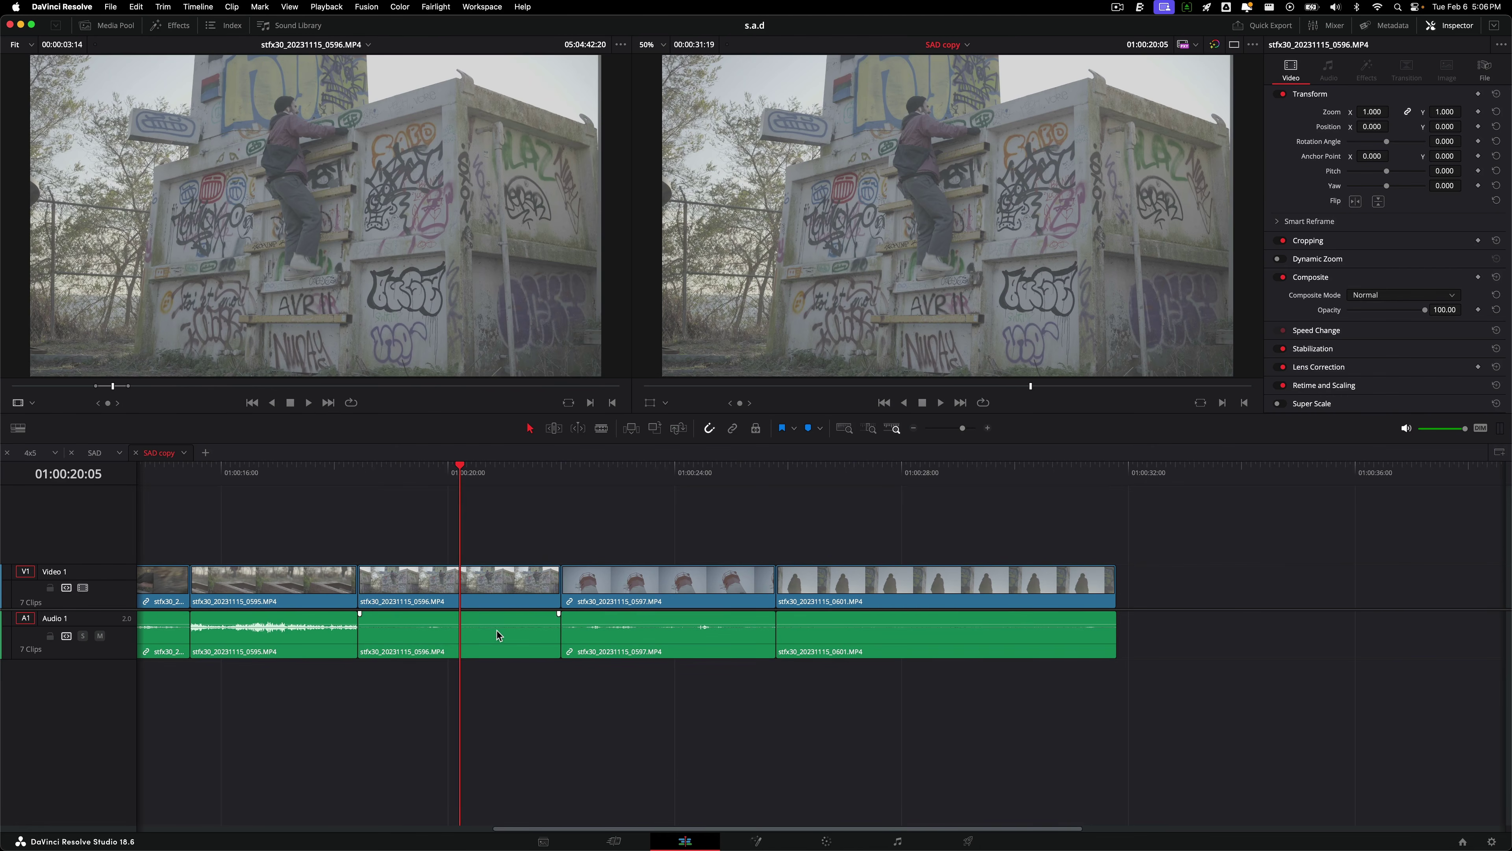
# Select the unlinked video and audio of stfx30_20231115_0596.MP4 separately and check the linked selection setting.
pyautogui.click(468, 594)
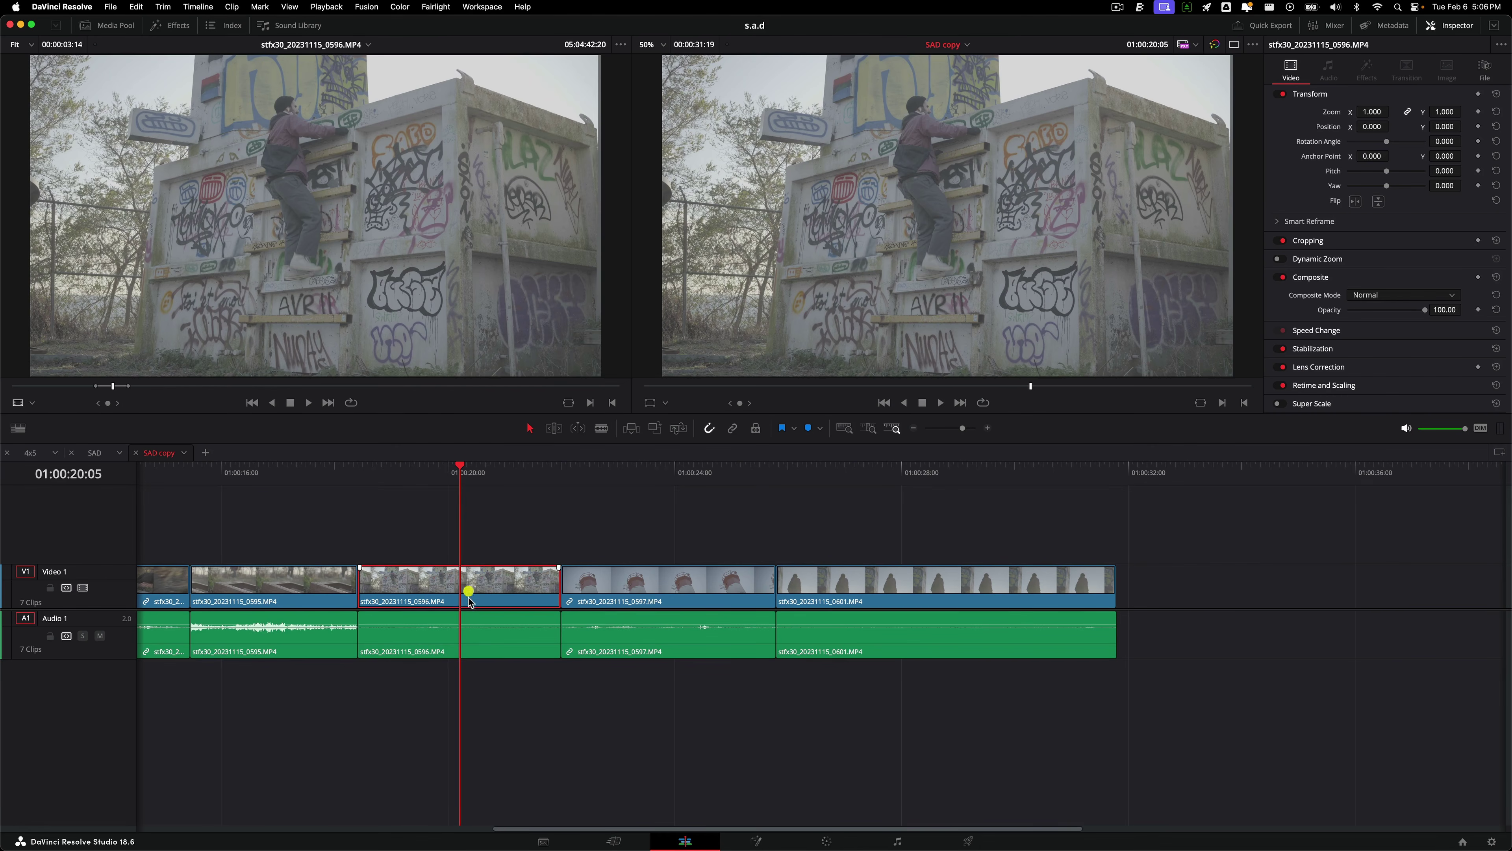
pyautogui.click(467, 649)
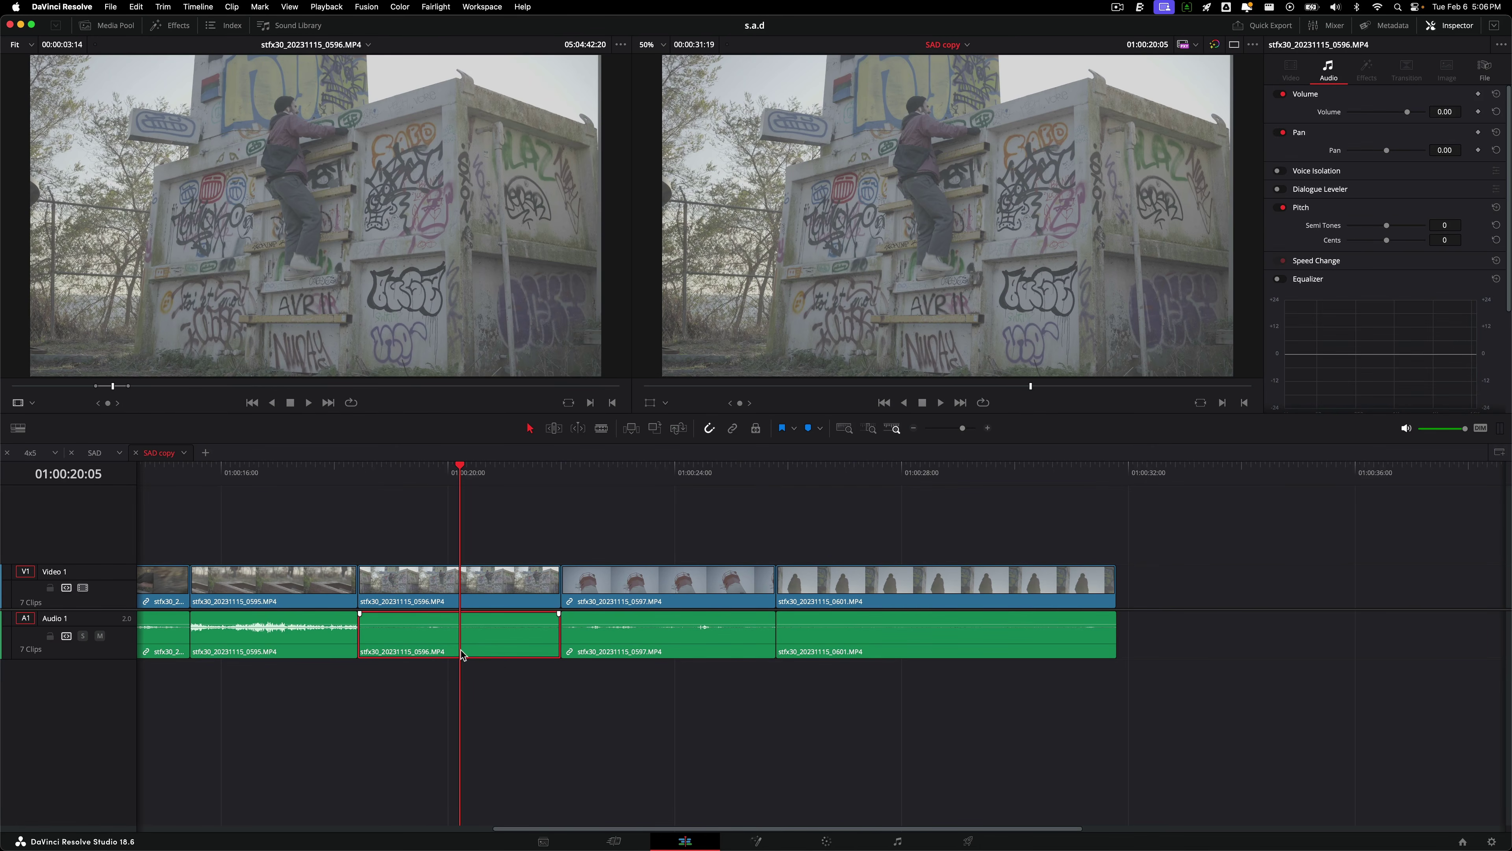
pyautogui.moveTo(462, 653); pyautogui.dragTo(466, 653)
pyautogui.click(732, 427)
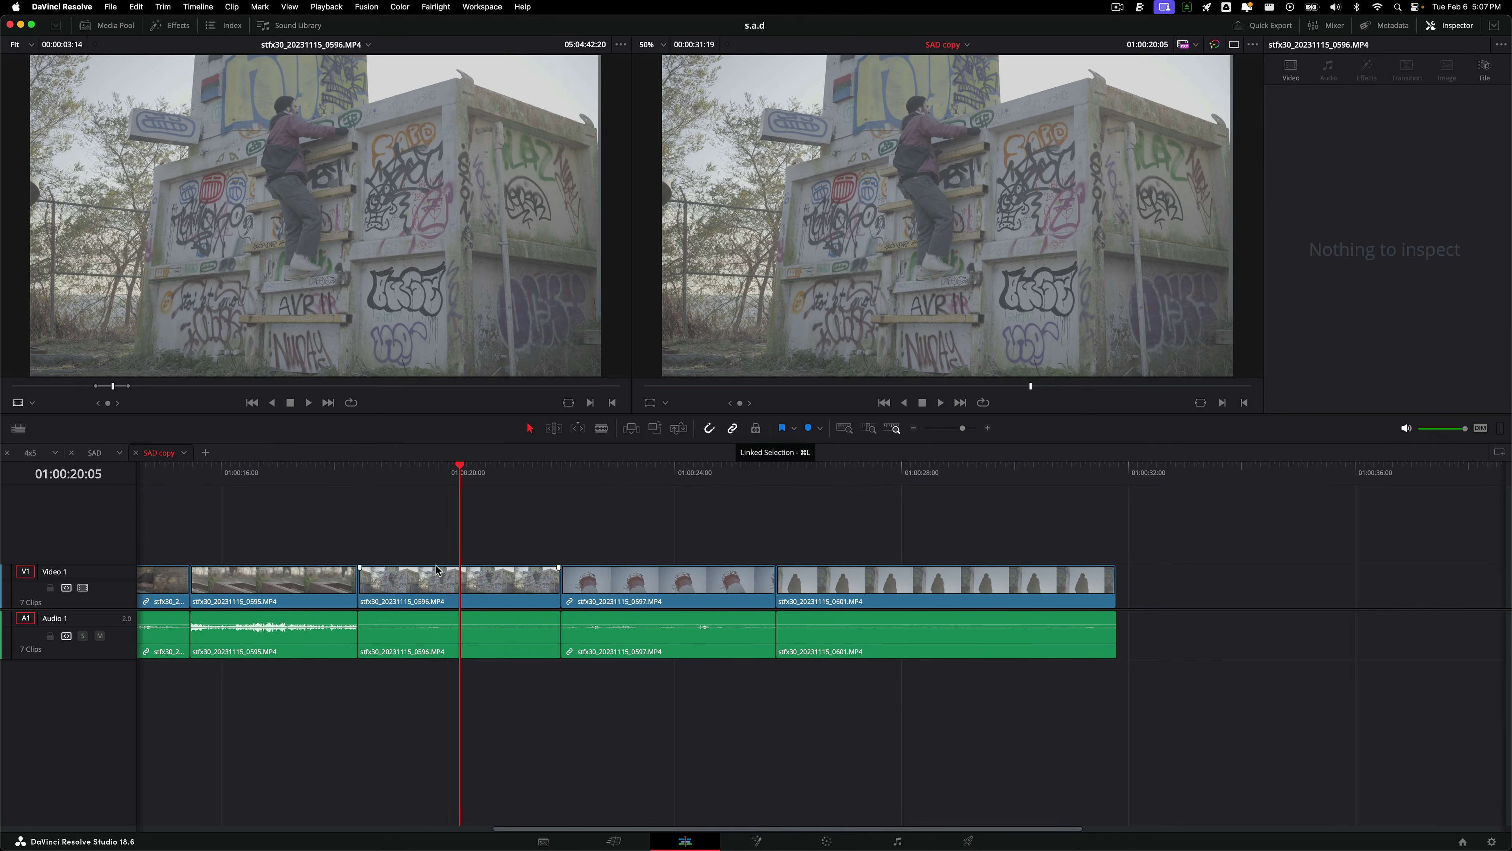
# Link the video and audio of stfx30_20231115_0596.MP4 and test the linked selection on it and the neighbouring stfx30_20231115_0597.MP4.
pyautogui.click(493, 578)
pyautogui.click(434, 605)
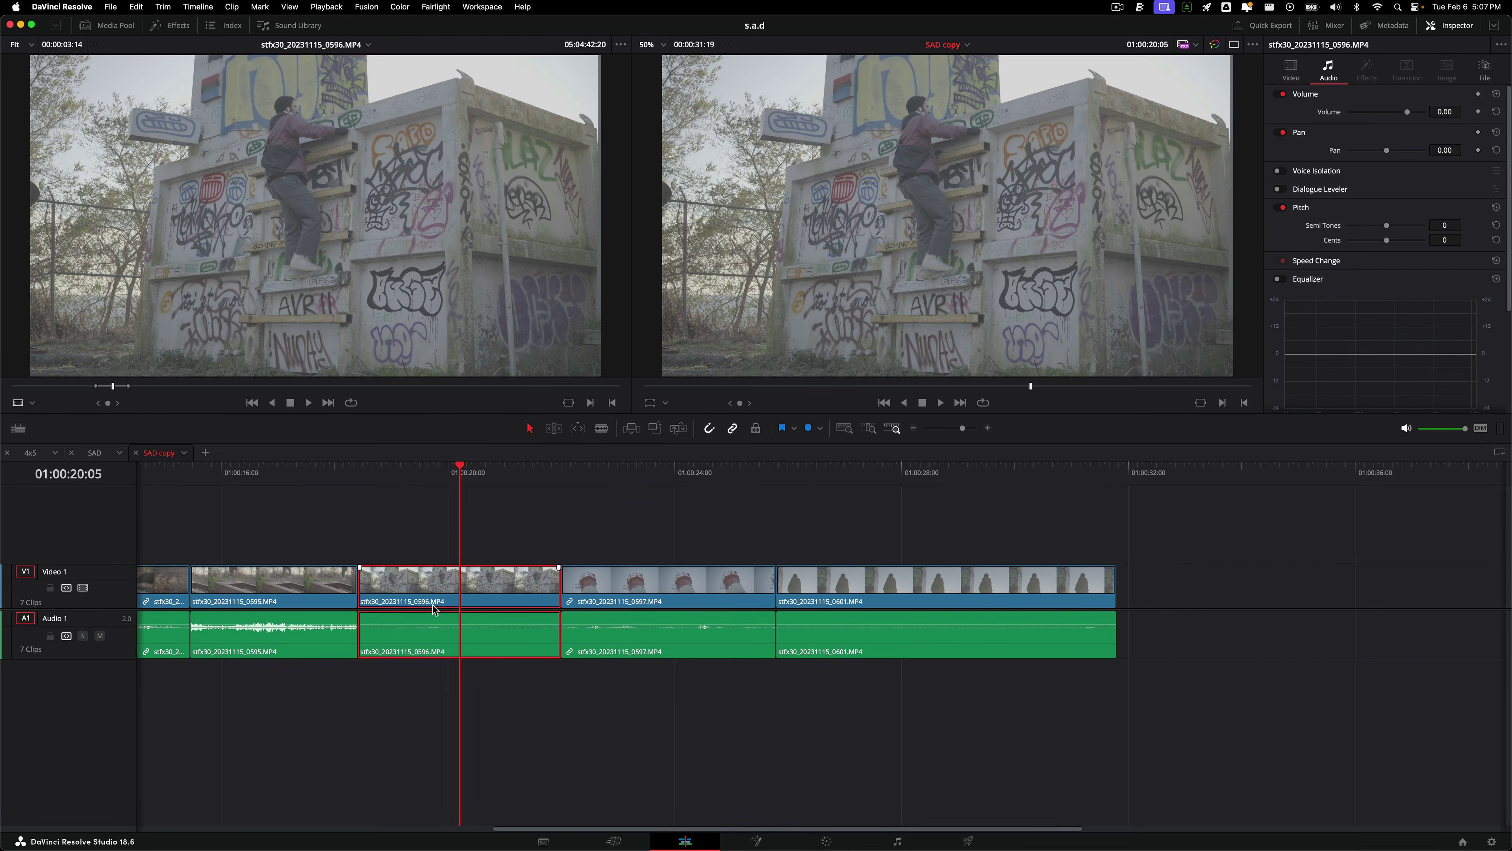
pyautogui.rightClick(479, 653)
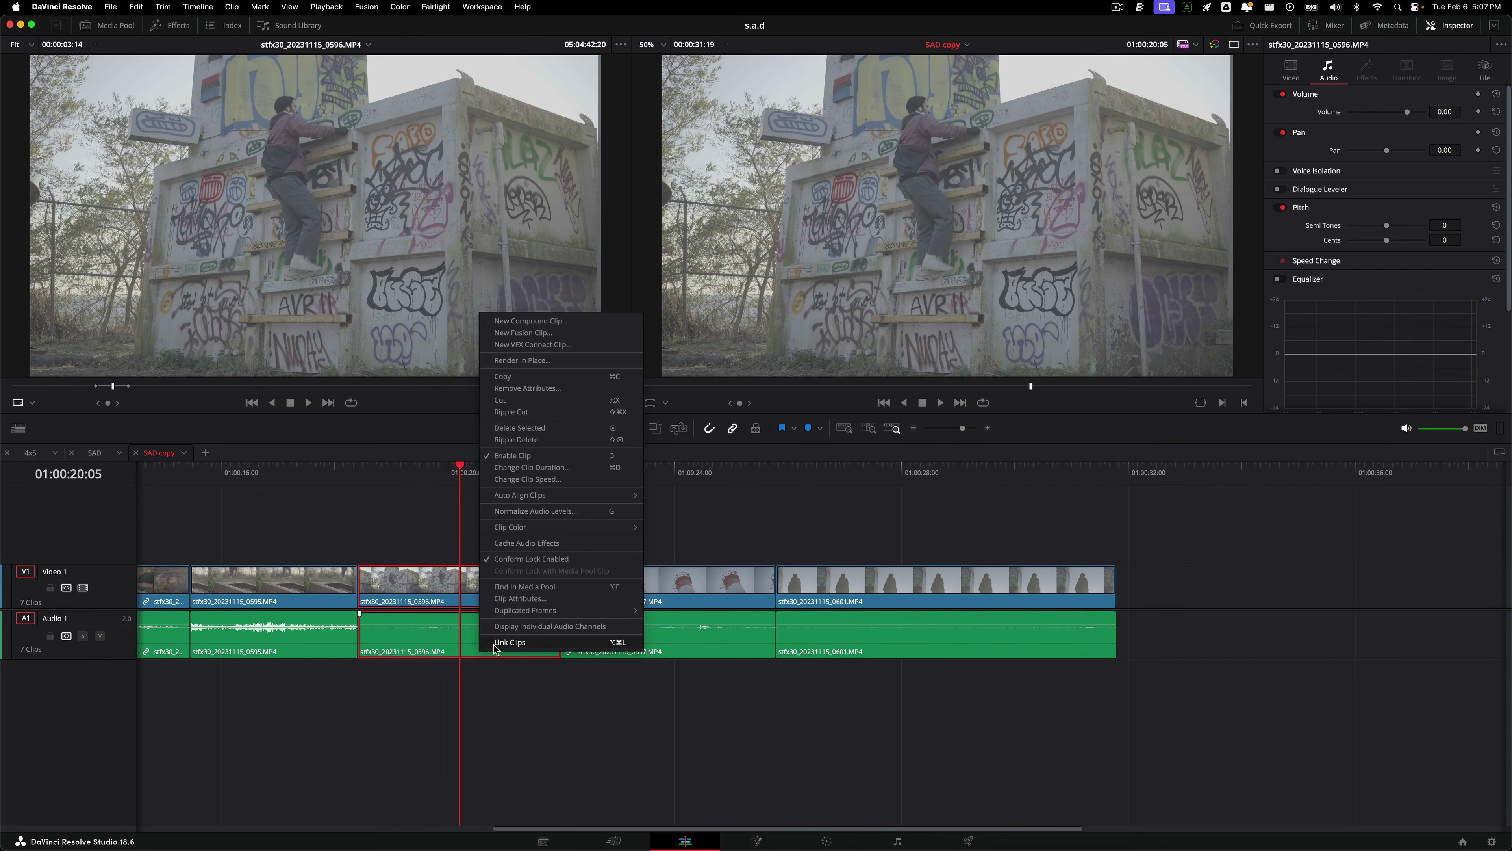
pyautogui.click(586, 644)
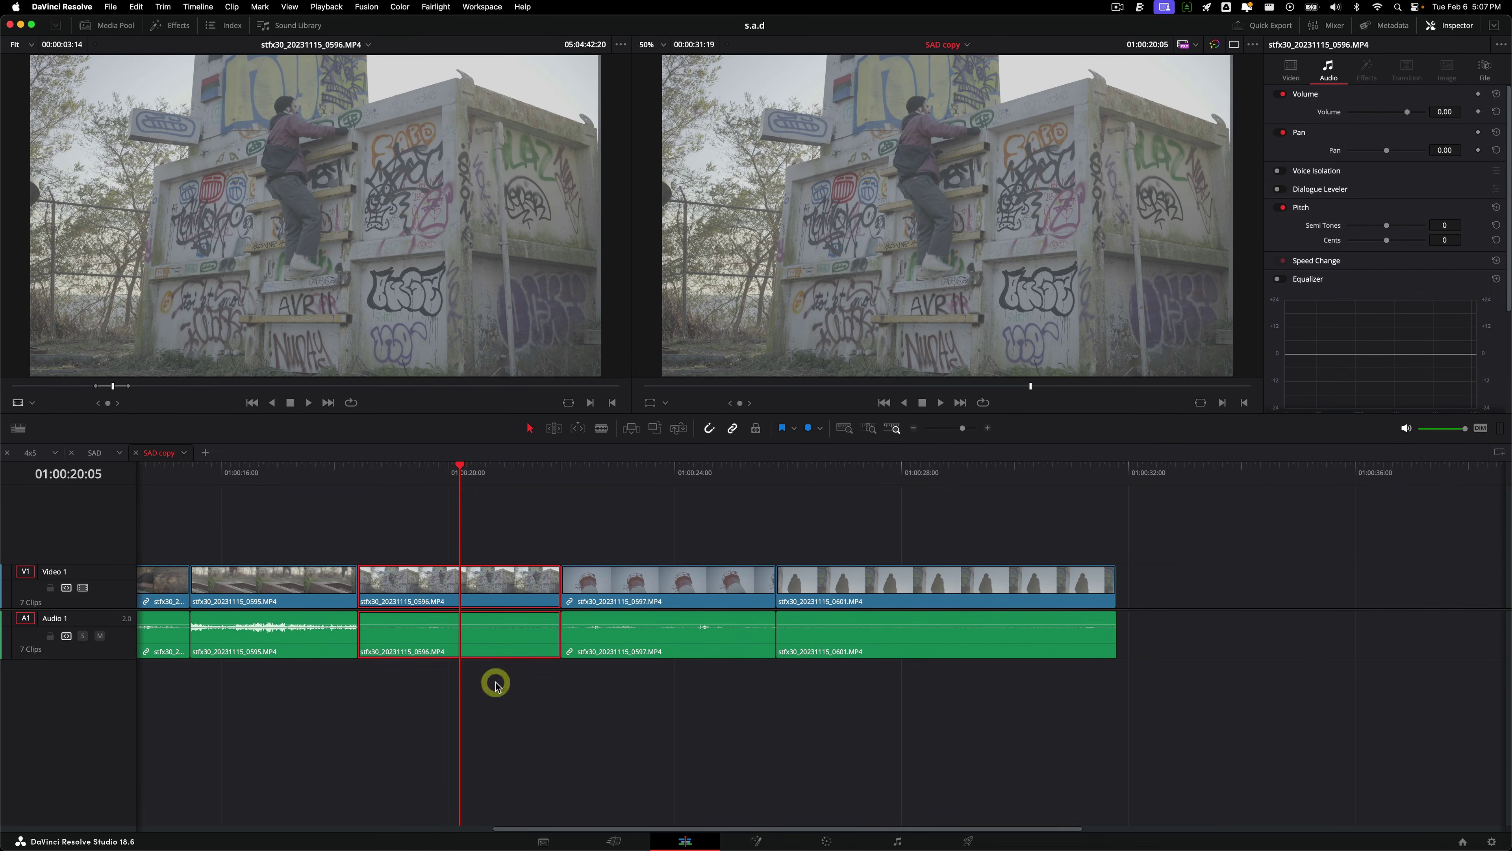
pyautogui.press('alt+super+l')
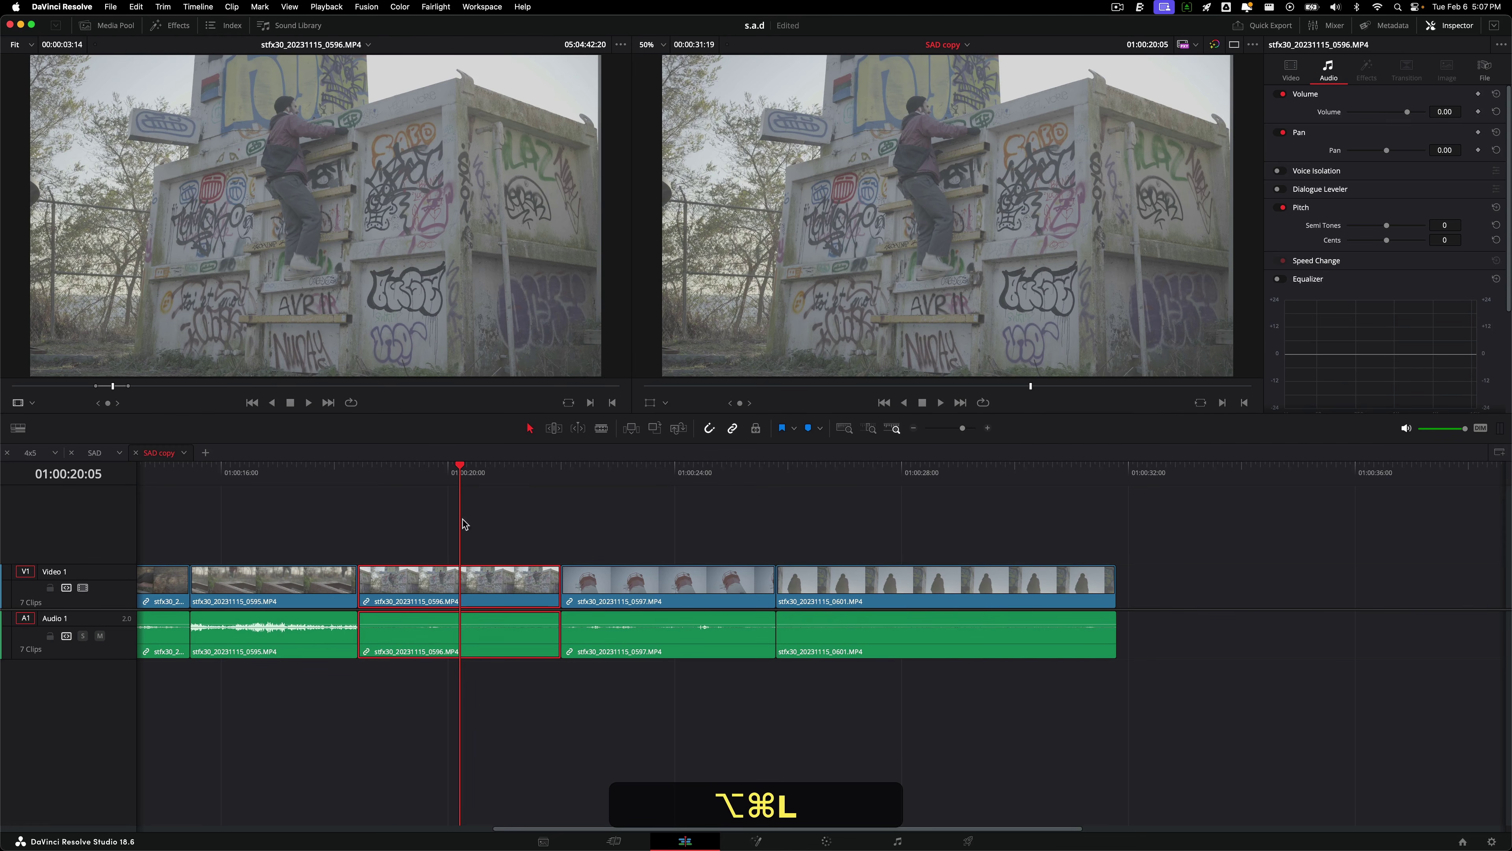
pyautogui.click(486, 527)
pyautogui.click(580, 578)
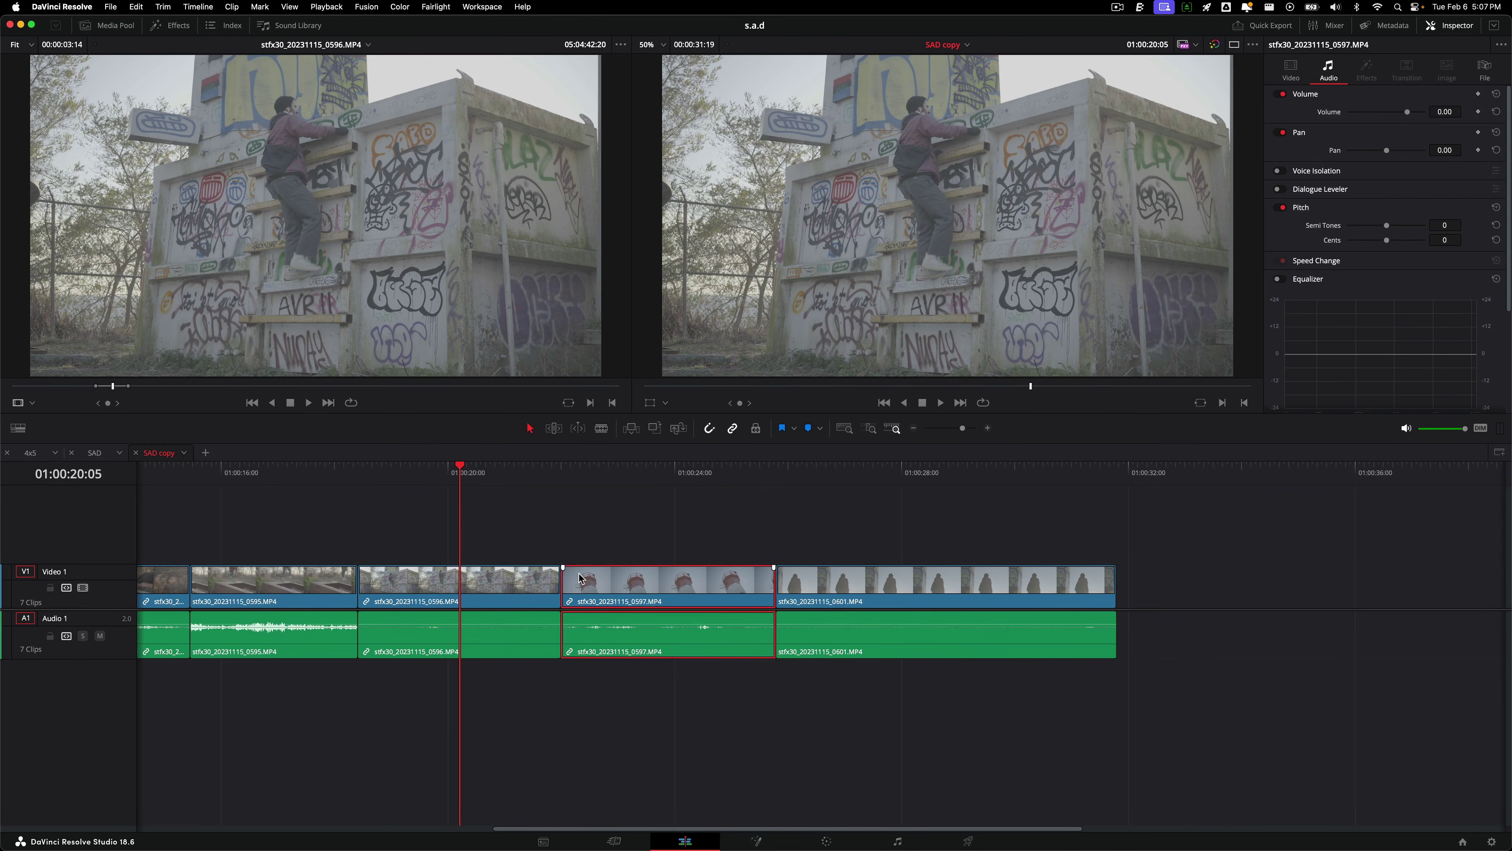
pyautogui.click(522, 606)
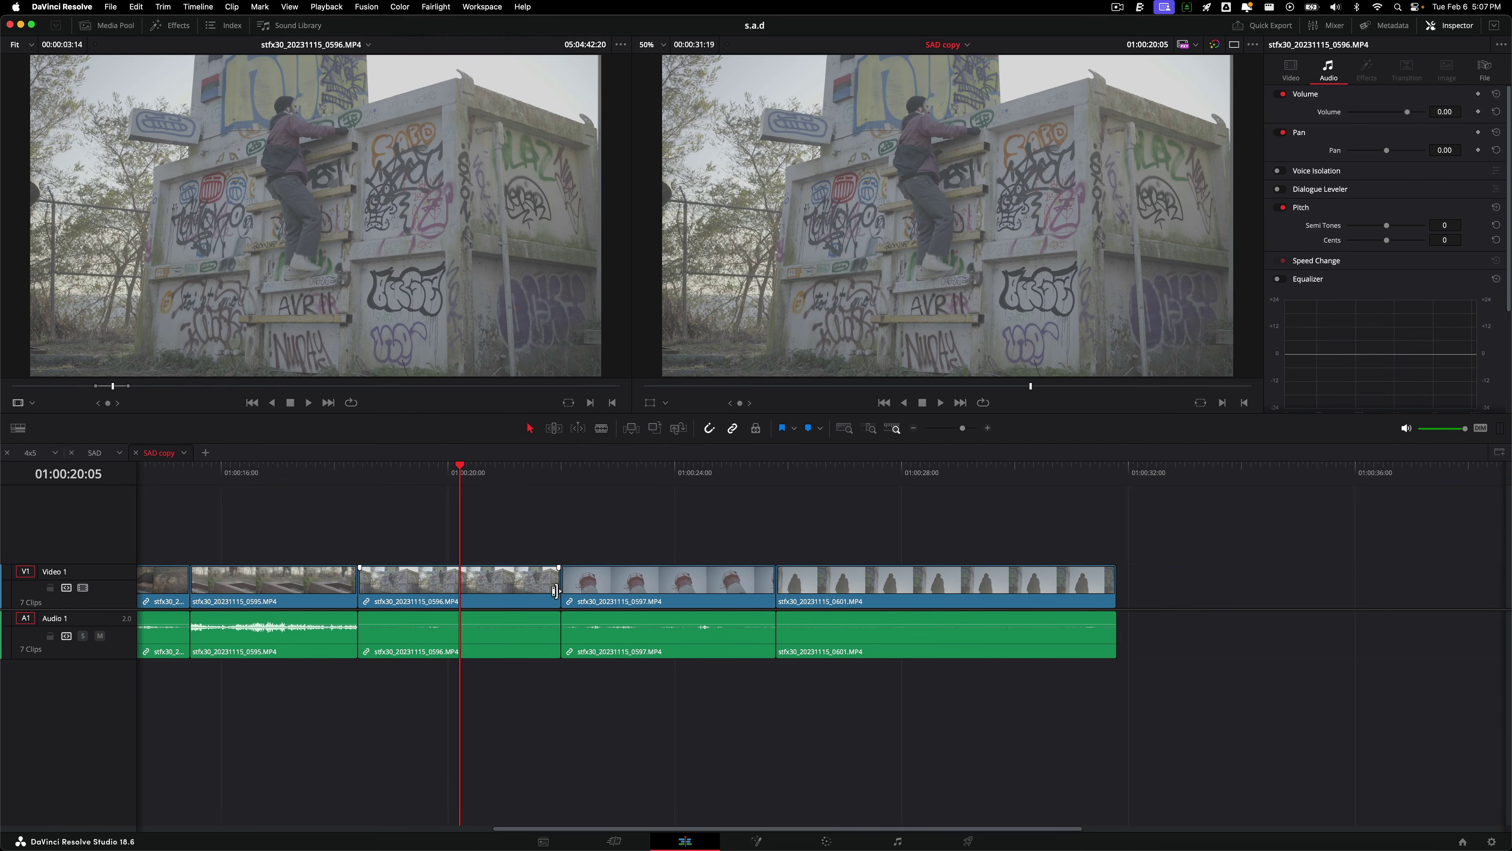
# With linked selection on, roll only the video edit between stfx30_20231115_0596.MP4 and stfx30_20231115_0597.MP4 past its audio cut, and undo each change.
pyautogui.press('alt')
pyautogui.moveTo(553, 588); pyautogui.dragTo(657, 589)
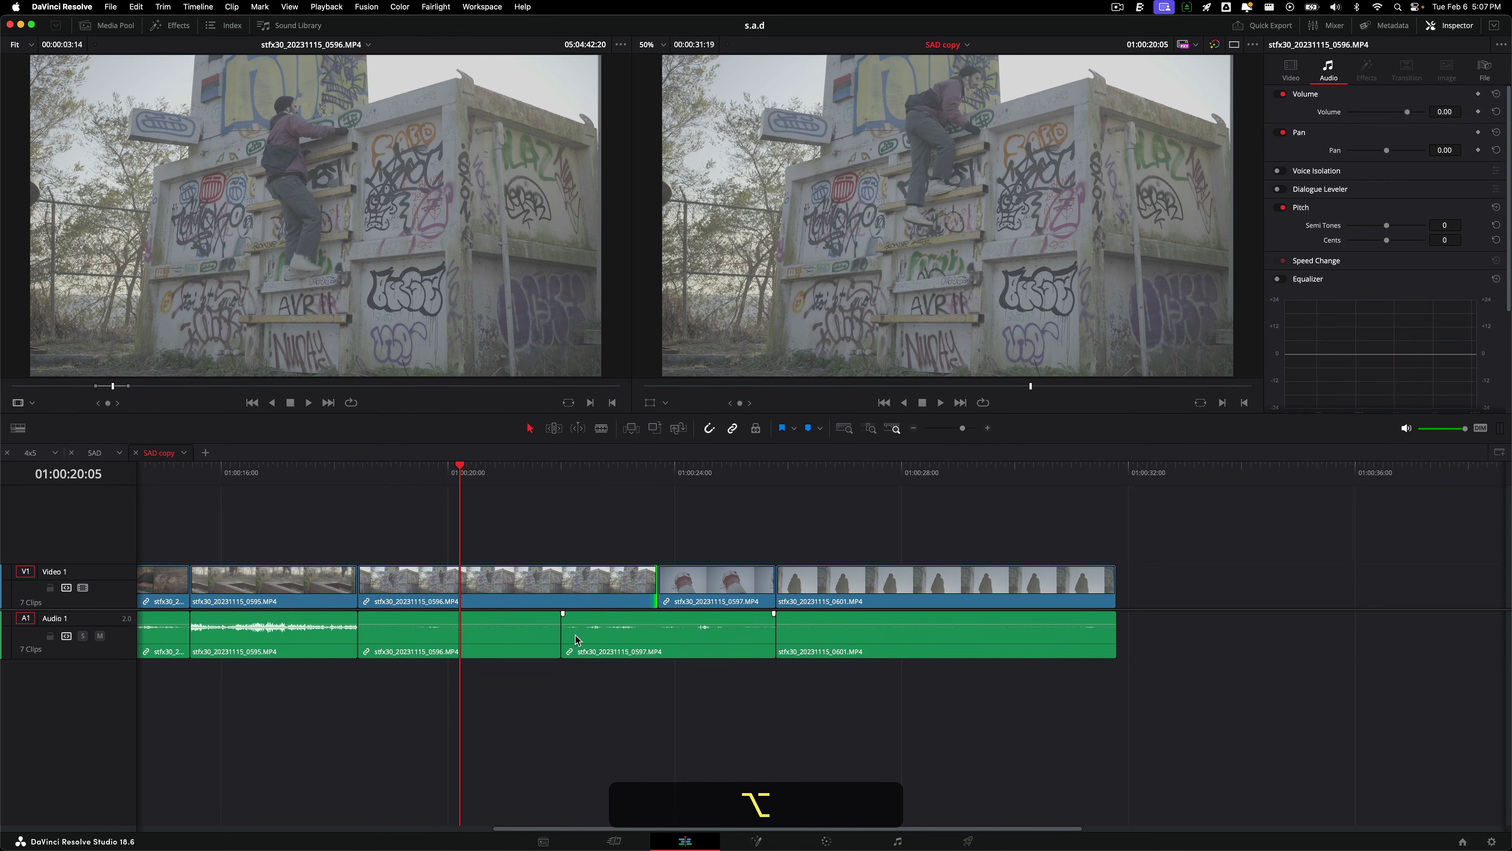
pyautogui.press('super+z')
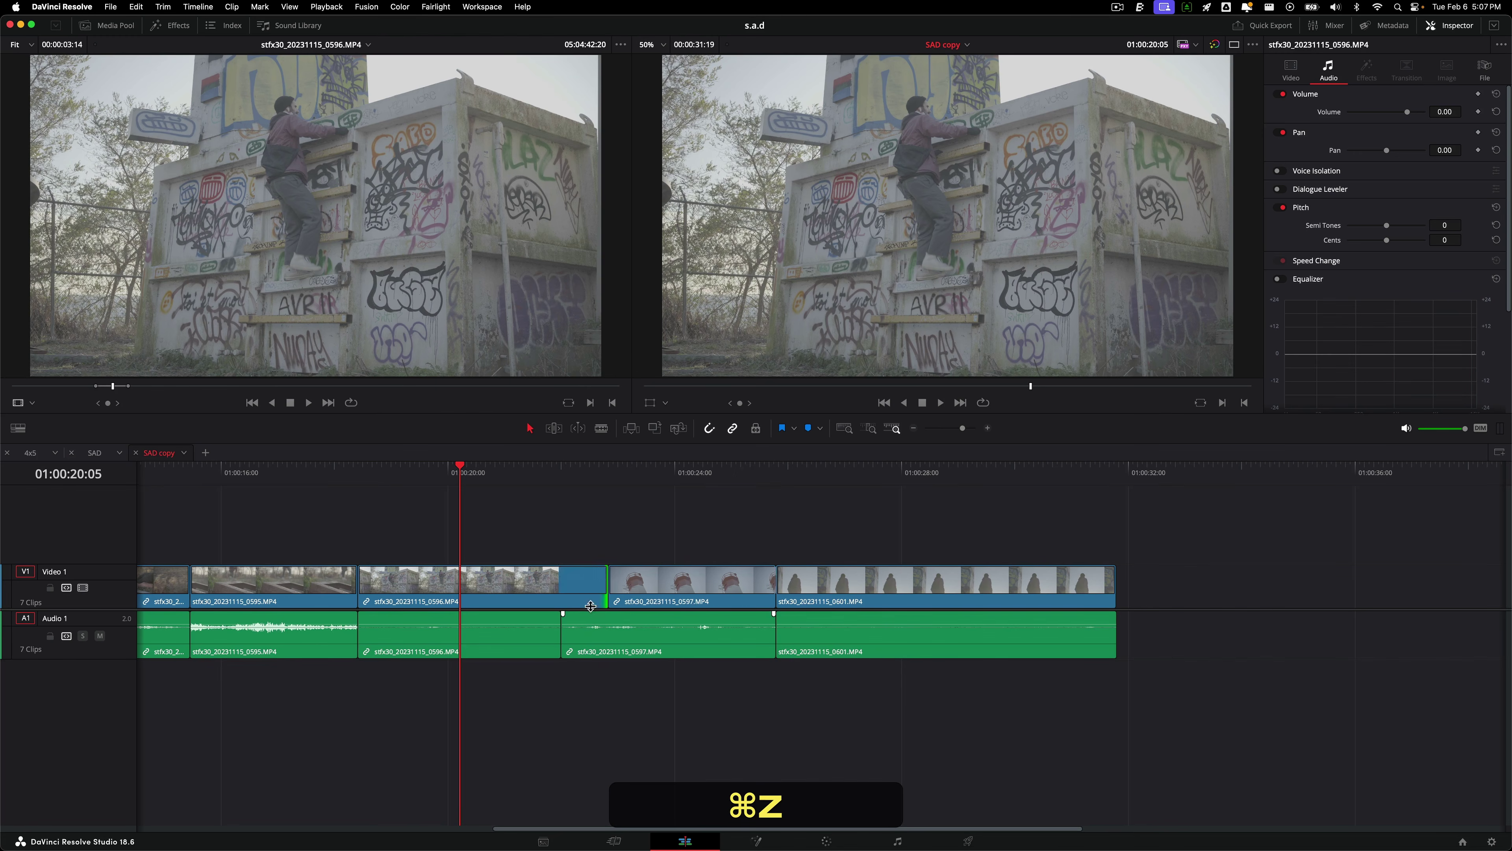
pyautogui.moveTo(561, 596); pyautogui.dragTo(622, 596)
pyautogui.press('super+z')
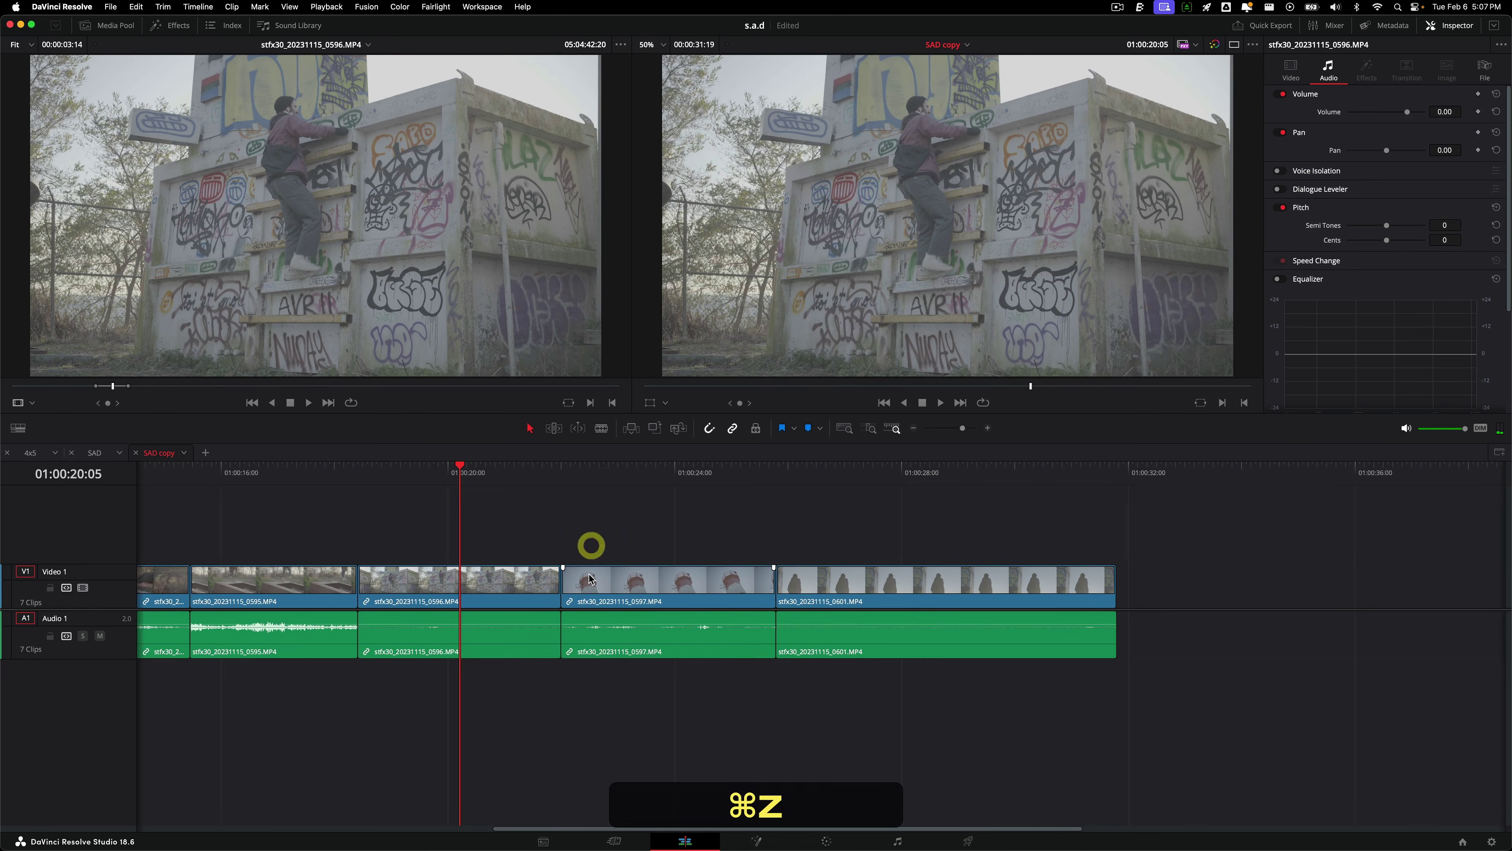
# Turn off linked selection, try moving the video edit between stfx30_20231115_0596.MP4 and stfx30_20231115_0597.MP4, and undo the changes.
pyautogui.click(734, 432)
pyautogui.press('super+z')
pyautogui.click(560, 588)
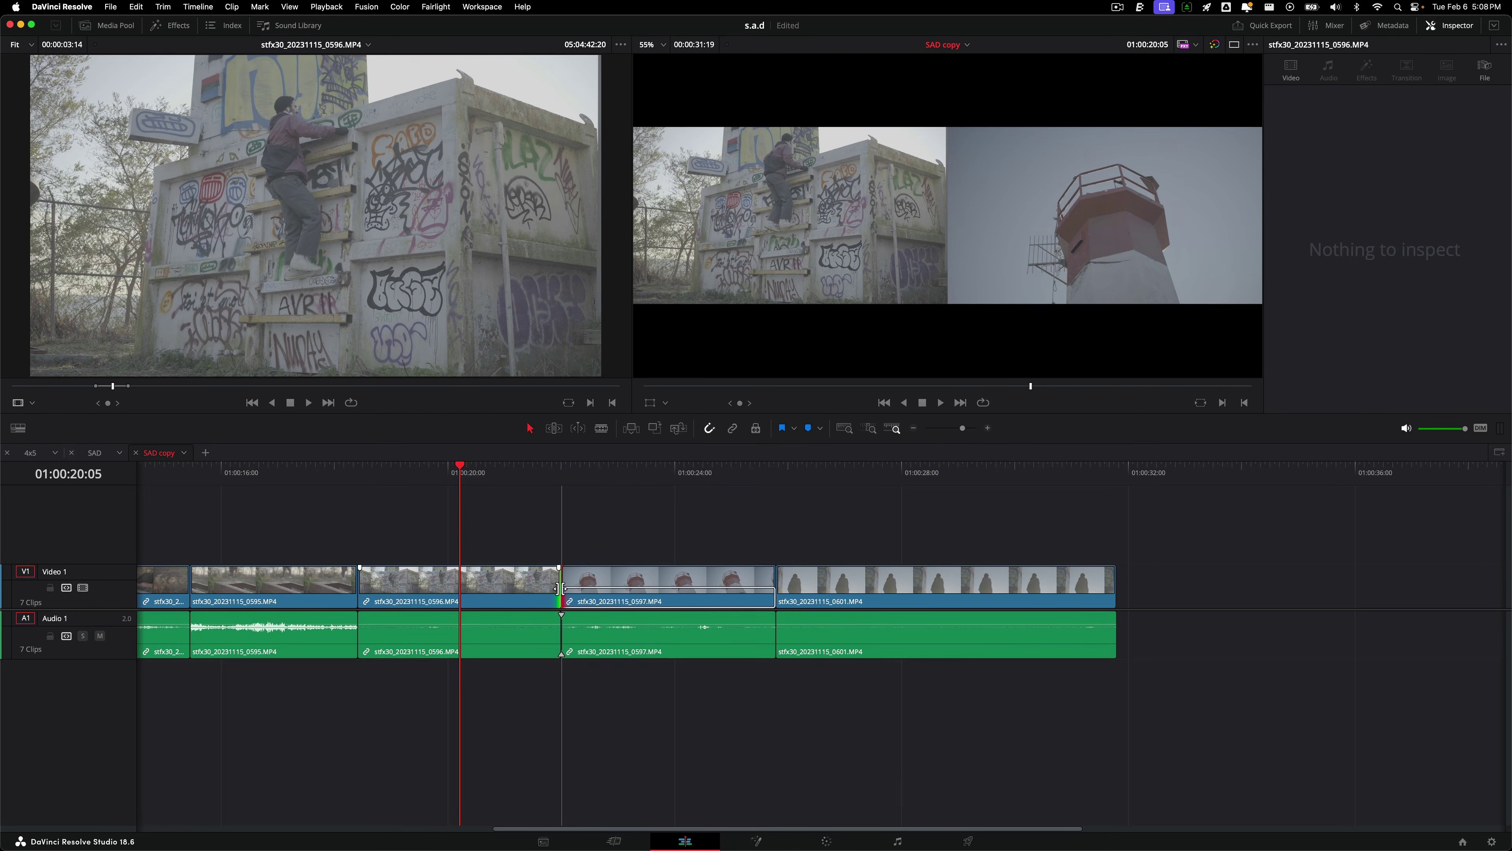
pyautogui.moveTo(588, 588)
pyautogui.mouseDown()
pyautogui.moveTo(654, 589)
pyautogui.moveTo(563, 592)
pyautogui.moveTo(658, 593)
pyautogui.moveTo(560, 593)
pyautogui.mouseUp()
pyautogui.press('super+z')
pyautogui.hscroll(5, 392, 534)
pyautogui.moveTo(385, 535); pyautogui.dragTo(1298, 606)
pyautogui.press('super+z')
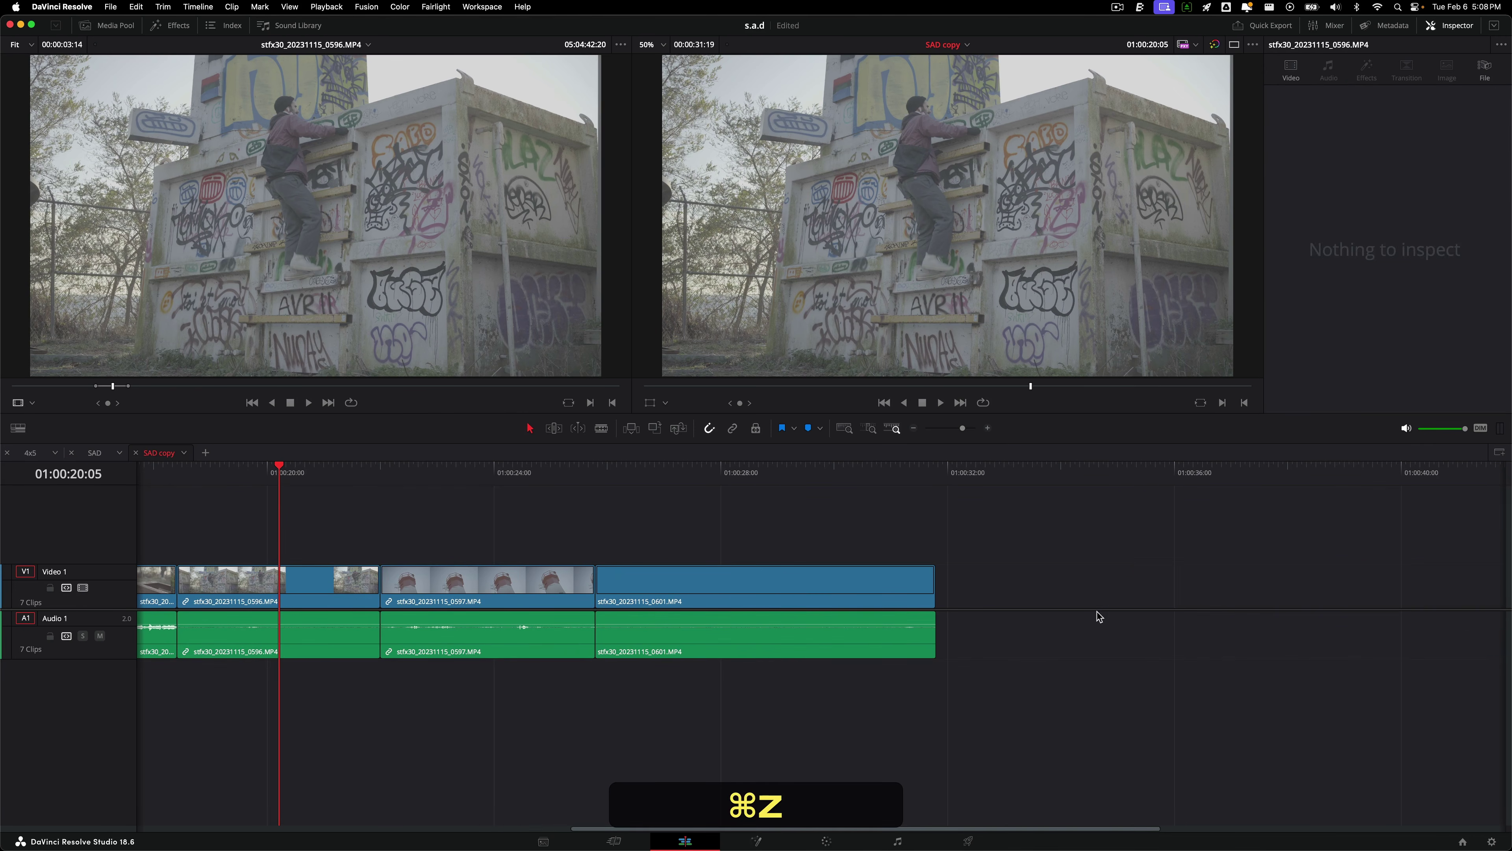
pyautogui.press('super+minus')
pyautogui.hscroll(2, 698, 538)
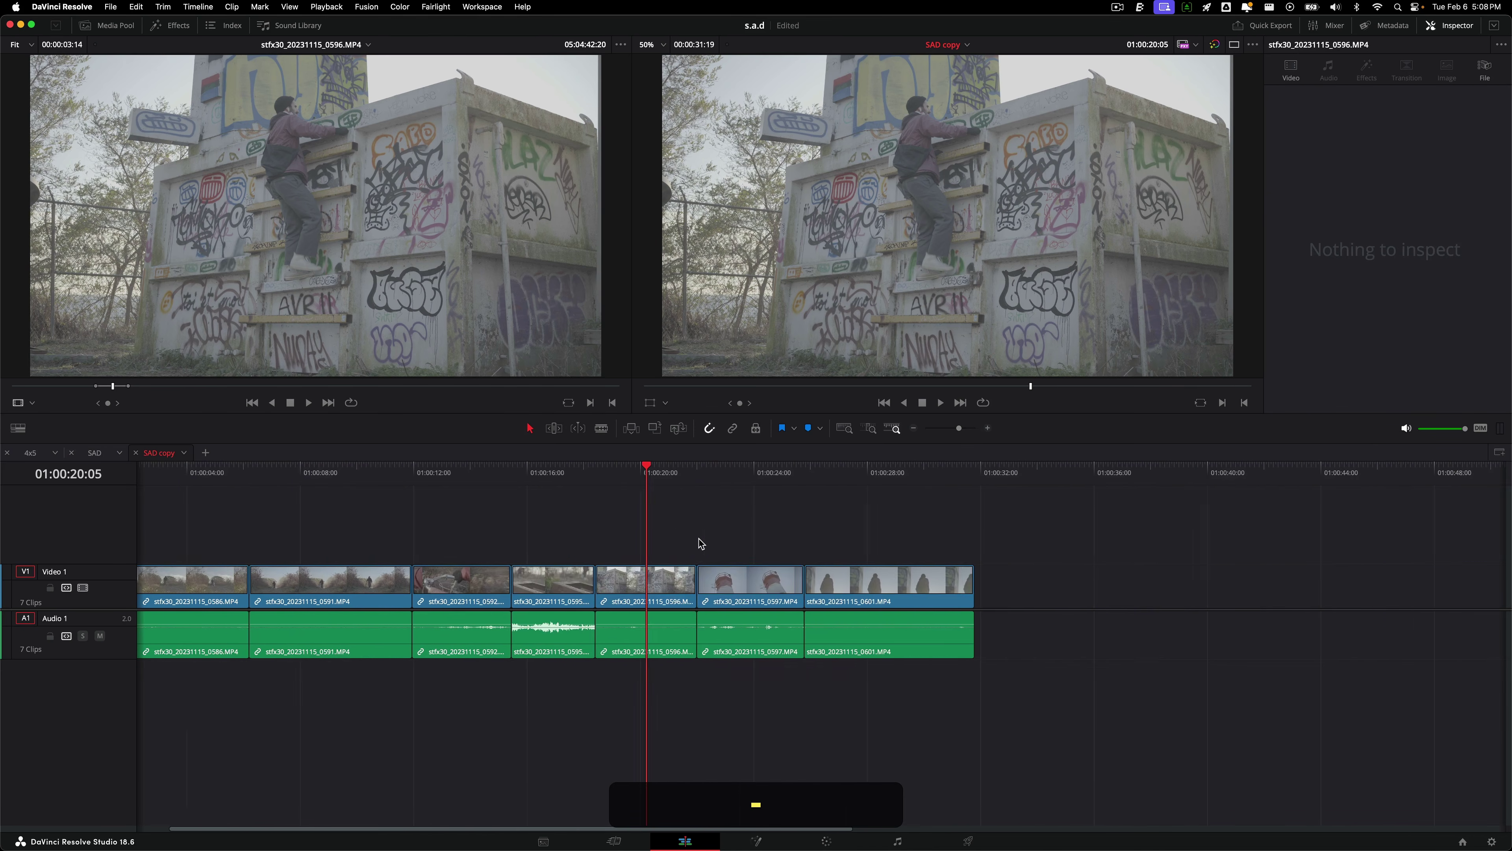
pyautogui.press('-')
pyautogui.hscroll(3, 698, 540)
pyautogui.hscroll(-5, 699, 540)
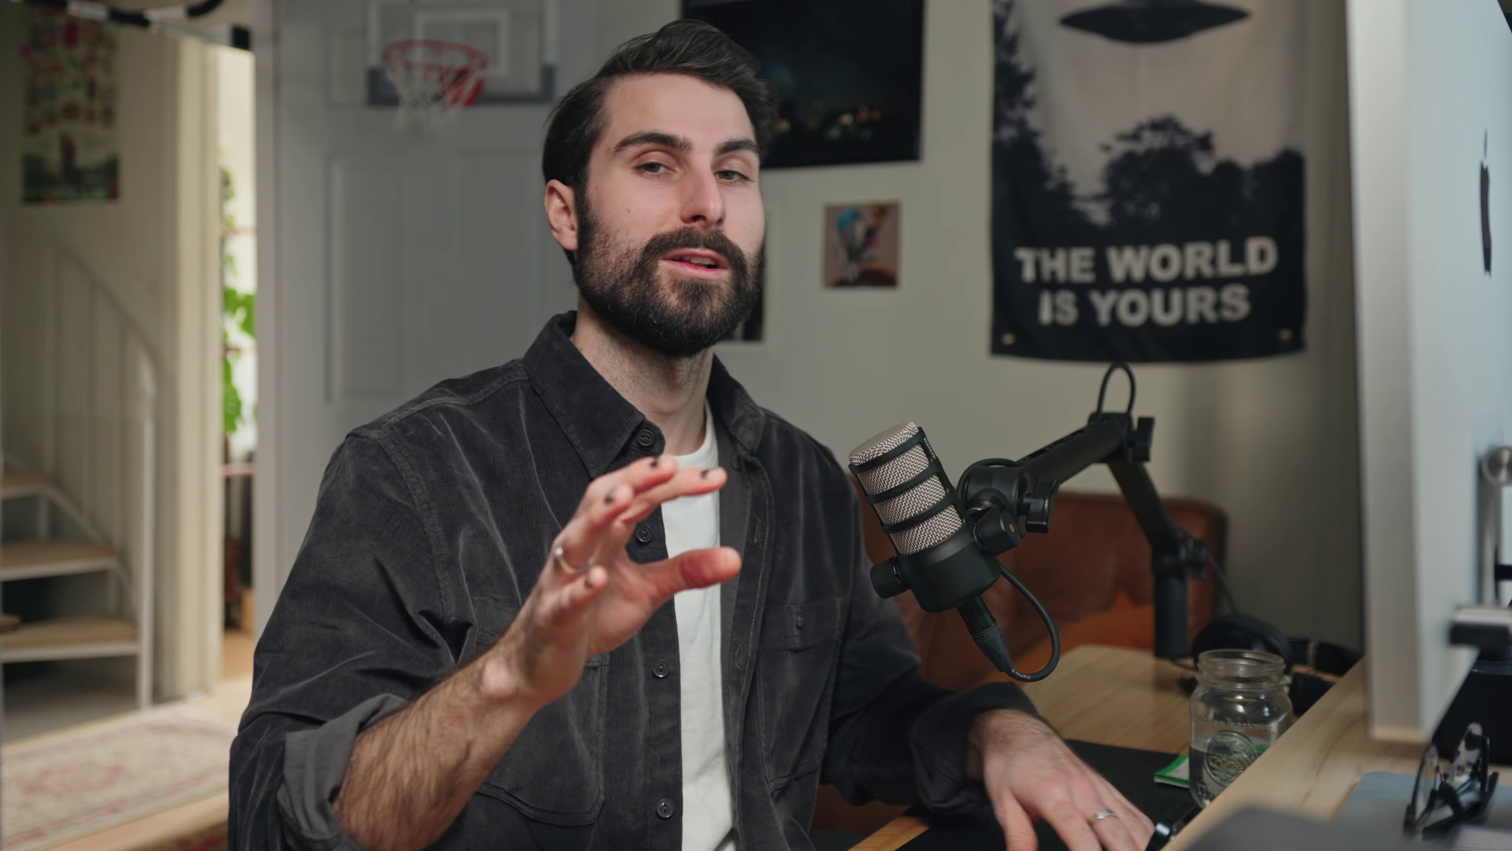